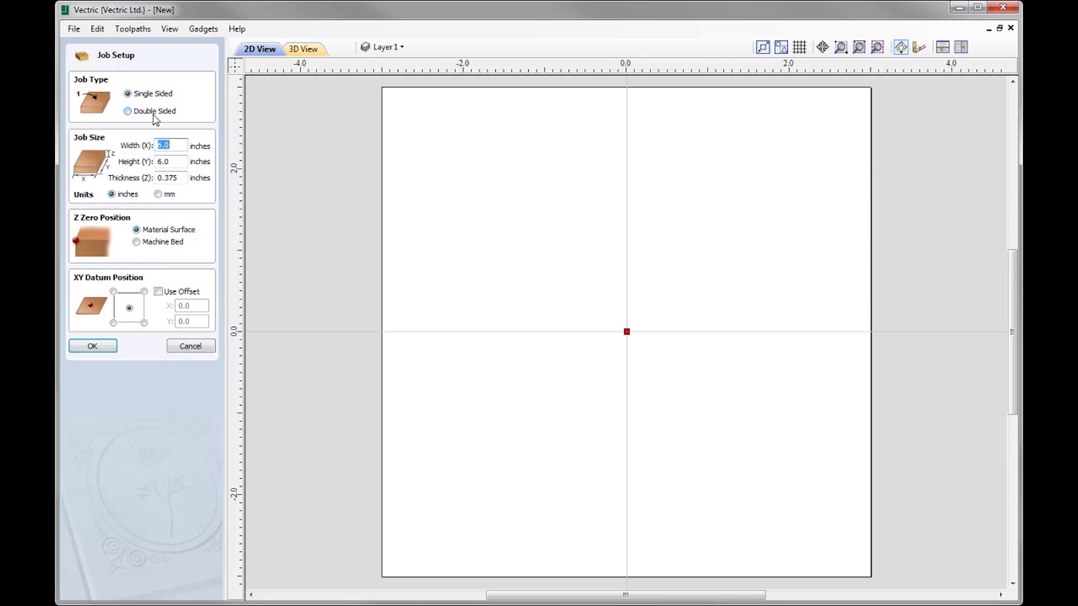
- Create the single-sided 6 × 6 inch job, 0.375 inches thick, with Z zero on the material surface and the XY datum at the centre
{"action": "left_click", "coordinate": [93, 346]}
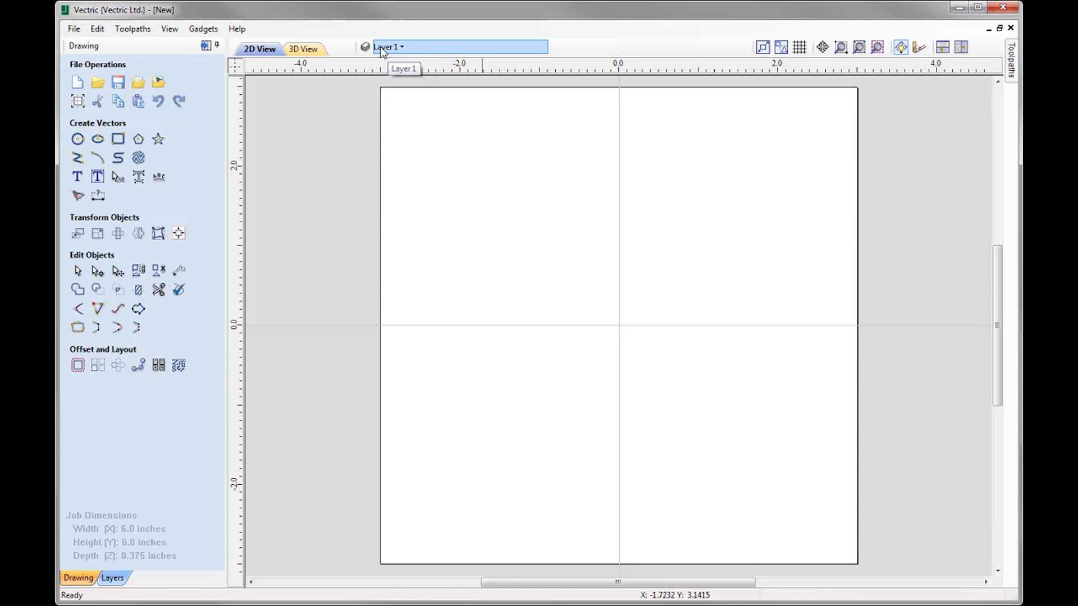
- Look through the layer list and the layer management page, and return to the drawing tools
{"action": "left_click", "coordinate": [365, 52]}
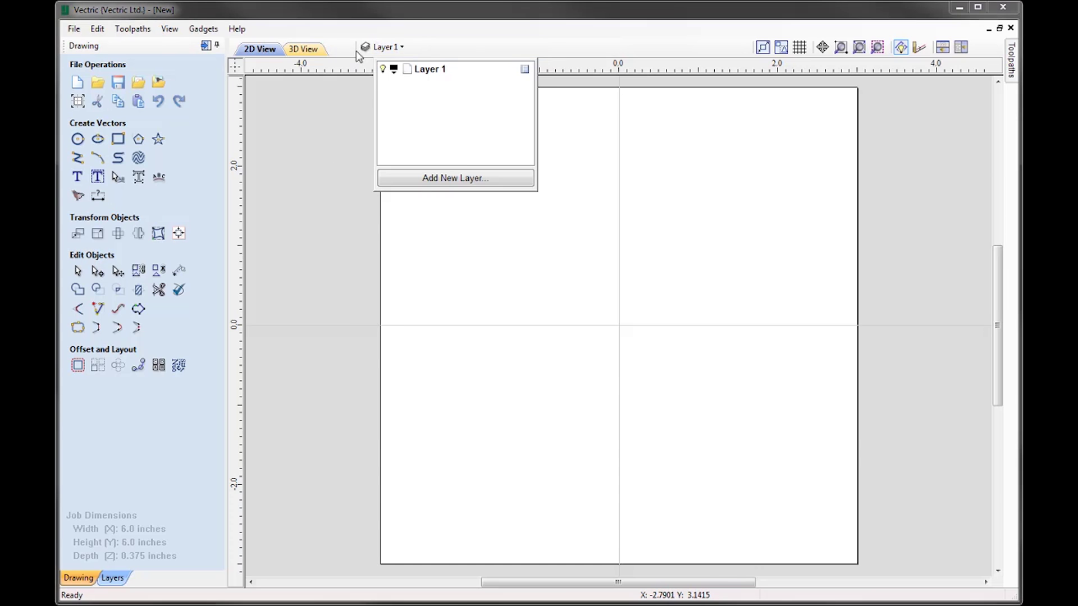
{"action": "left_click", "coordinate": [432, 62]}
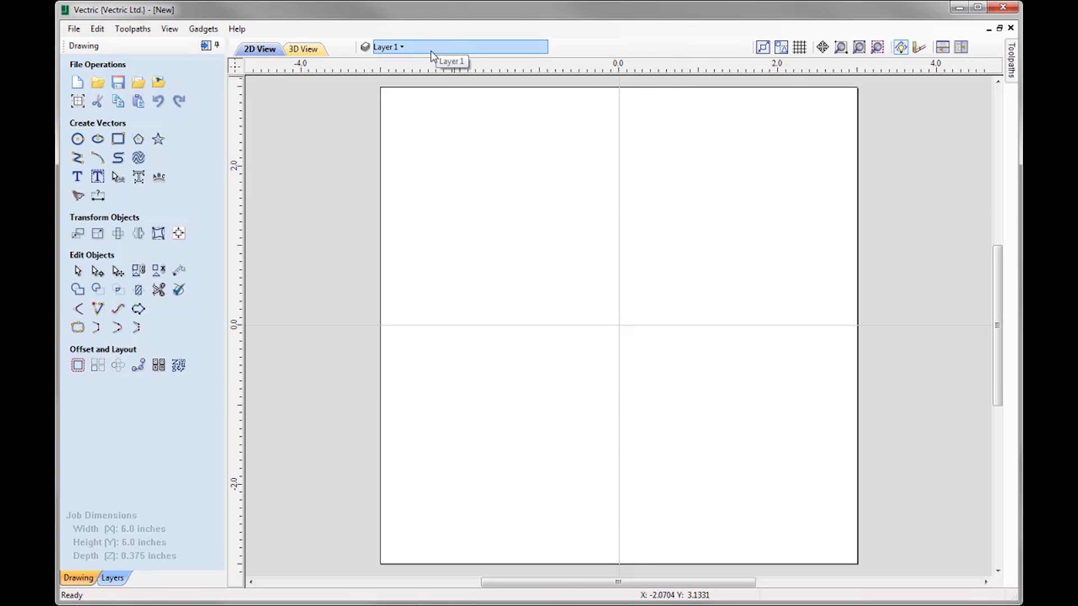
{"action": "left_click", "coordinate": [112, 578]}
{"action": "left_click", "coordinate": [78, 578]}
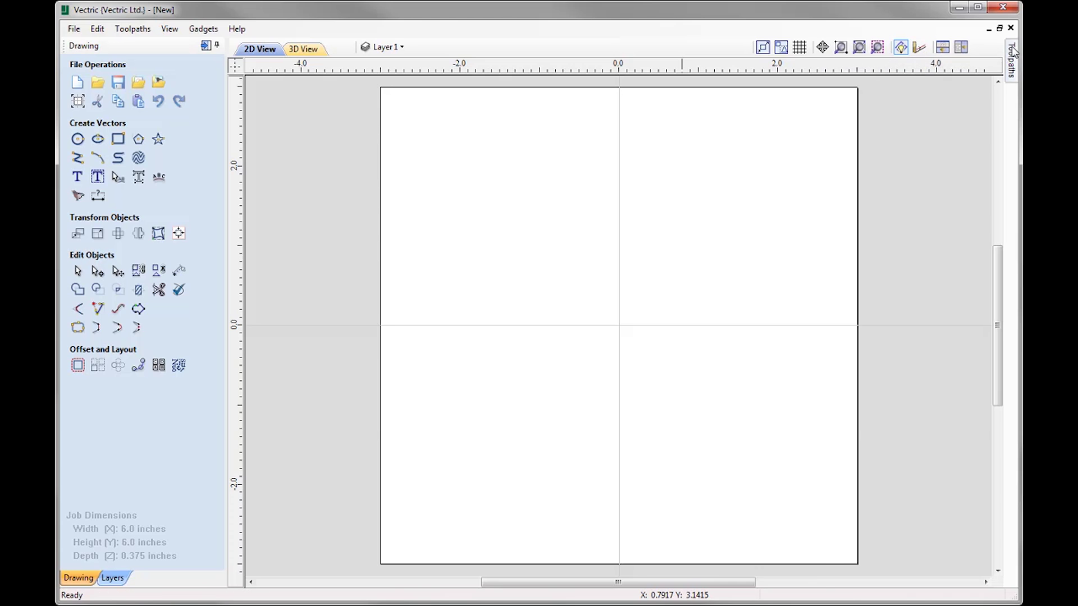
{"action": "mouse_move", "coordinate": [1012, 54]}
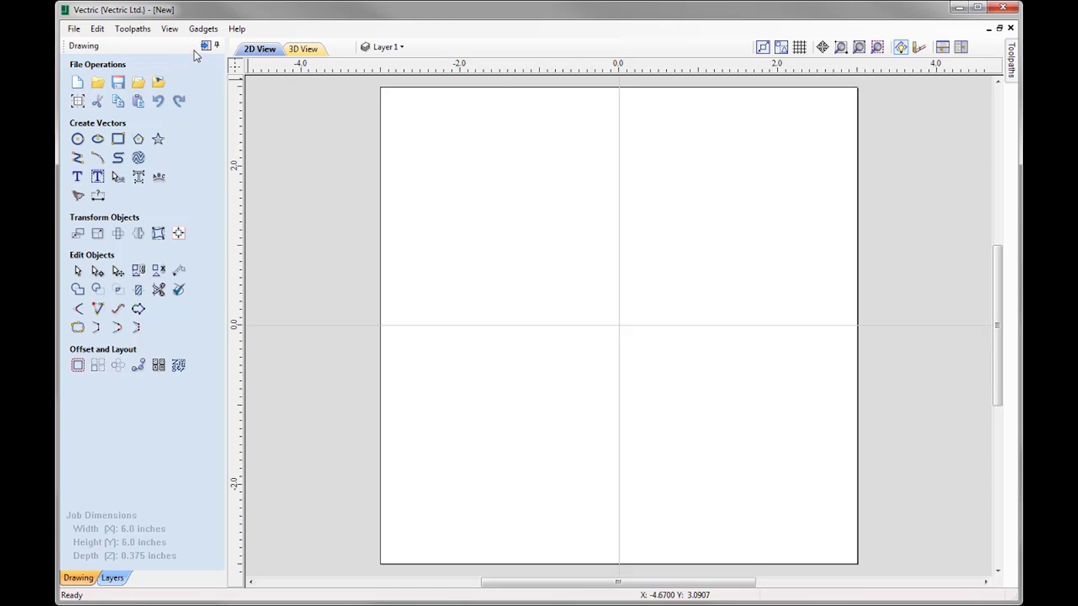
{"action": "left_click", "coordinate": [111, 579]}
{"action": "left_click", "coordinate": [86, 582]}
{"action": "left_click", "coordinate": [104, 582]}
{"action": "left_click", "coordinate": [88, 582]}
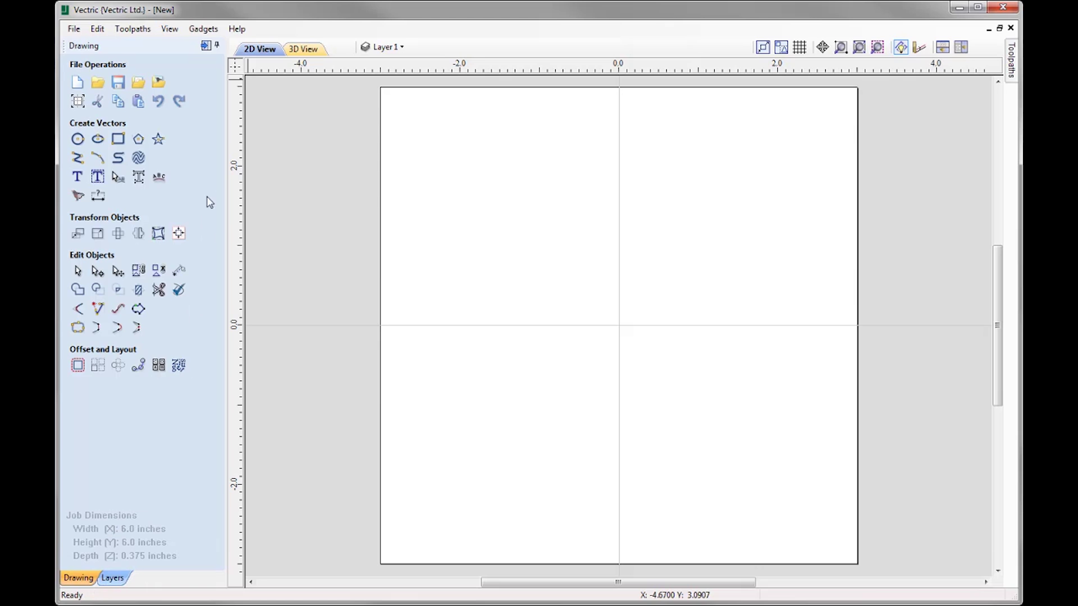
- Switch to the toolpath commands, view the Drilling Toolpath settings, and return to the design commands
{"action": "left_click", "coordinate": [206, 46]}
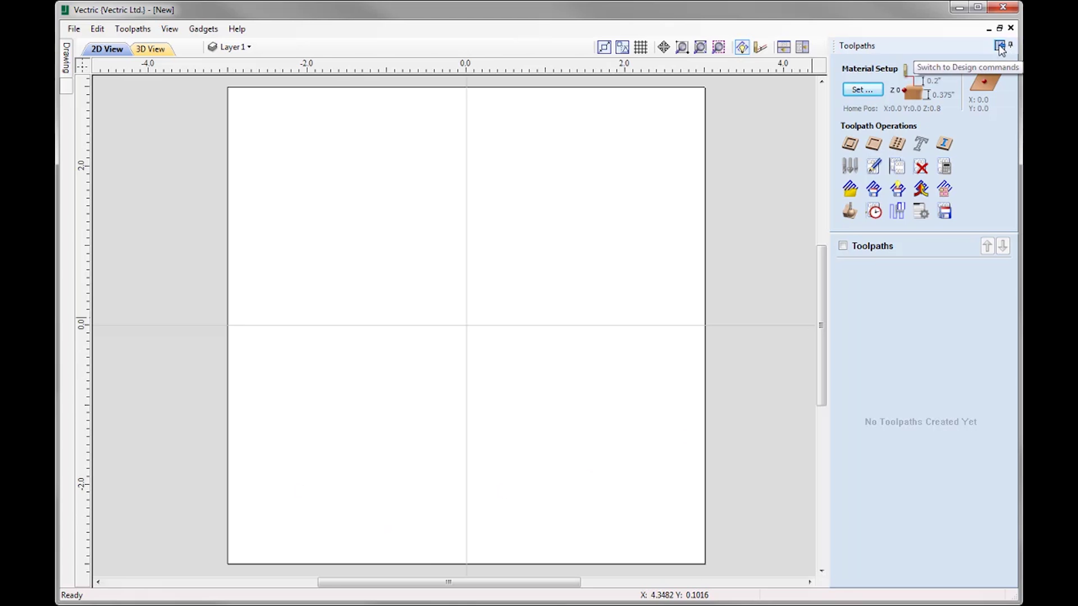
{"action": "left_click", "coordinate": [896, 145]}
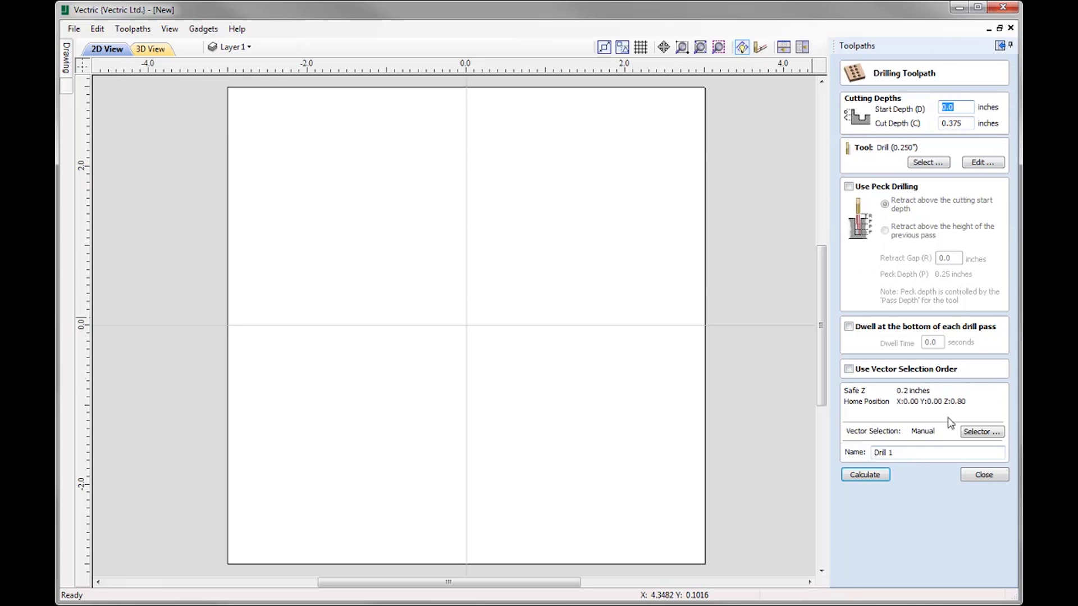
{"action": "left_click", "coordinate": [999, 46]}
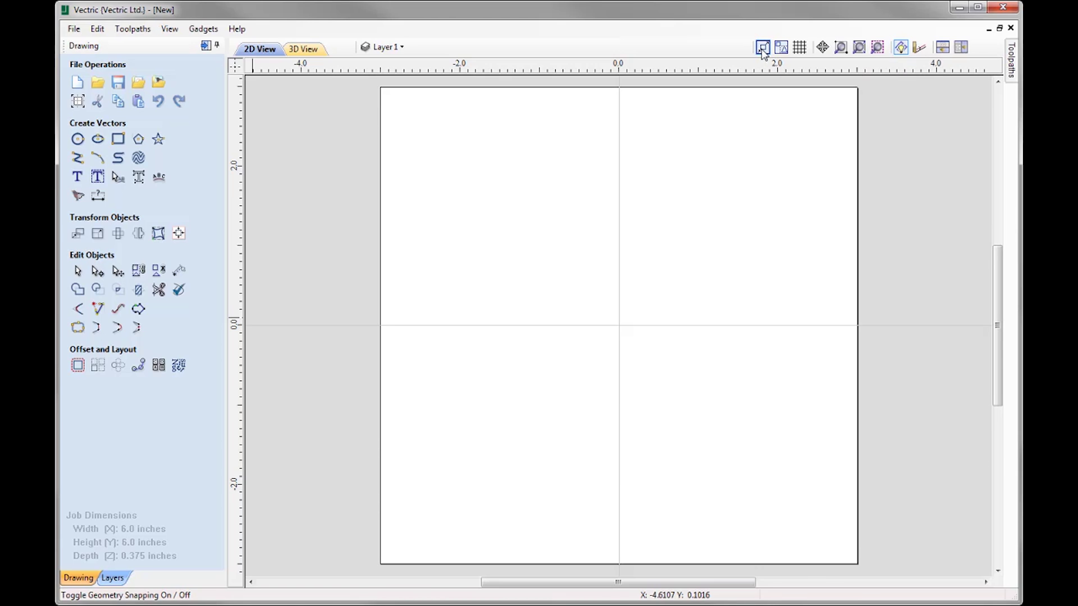
- Try switching grid snapping on and off for the 2D view
{"action": "left_click", "coordinate": [801, 49]}
{"action": "left_click", "coordinate": [803, 50]}
{"action": "left_click", "coordinate": [803, 50]}
{"action": "left_click", "coordinate": [802, 50]}
- Increase the snapping radius towards Large in the snapping options and accept the settings
{"action": "left_click", "coordinate": [99, 30]}
{"action": "left_click", "coordinate": [147, 260]}
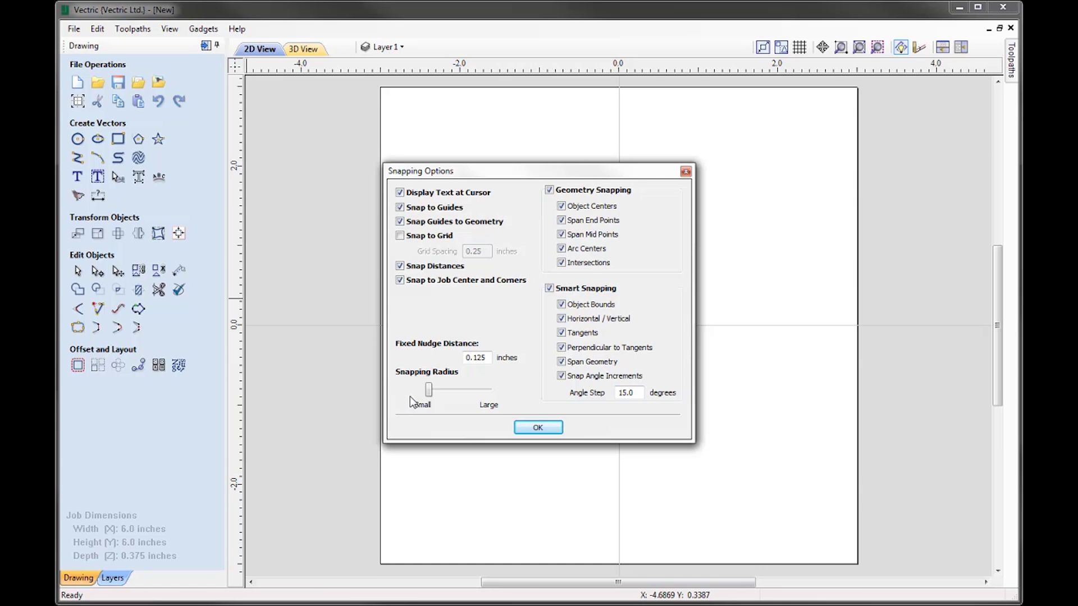
{"action": "left_click_drag", "start_coordinate": [429, 391], "coordinate": [460, 393]}
{"action": "left_click", "coordinate": [539, 428]}
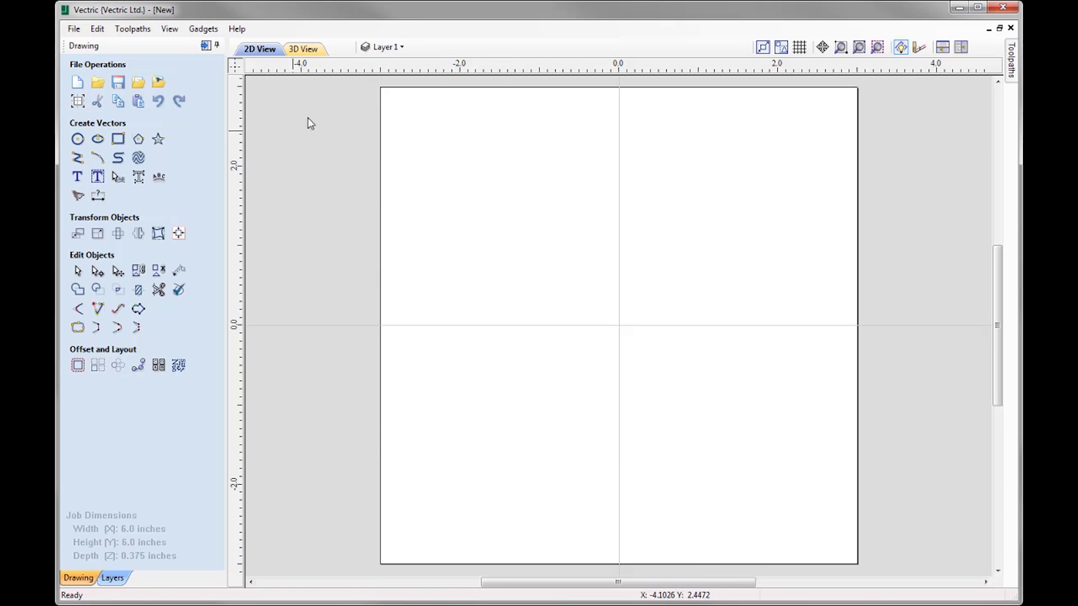
- Show Layer 2, make it the active layer and hide Layer 1
{"action": "left_click", "coordinate": [403, 49]}
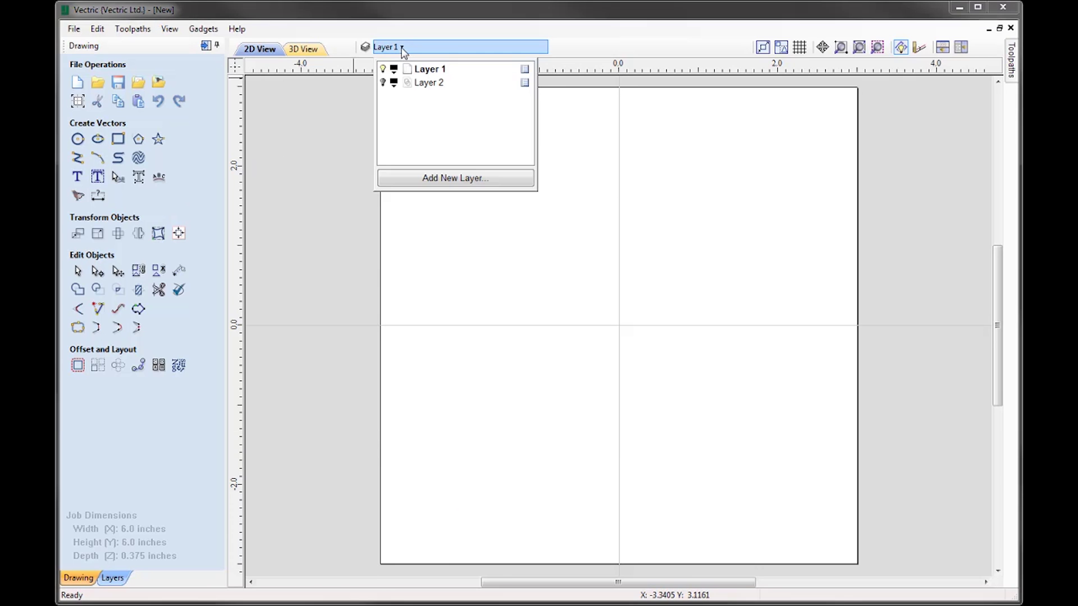
{"action": "left_click", "coordinate": [383, 82]}
{"action": "left_click", "coordinate": [427, 84]}
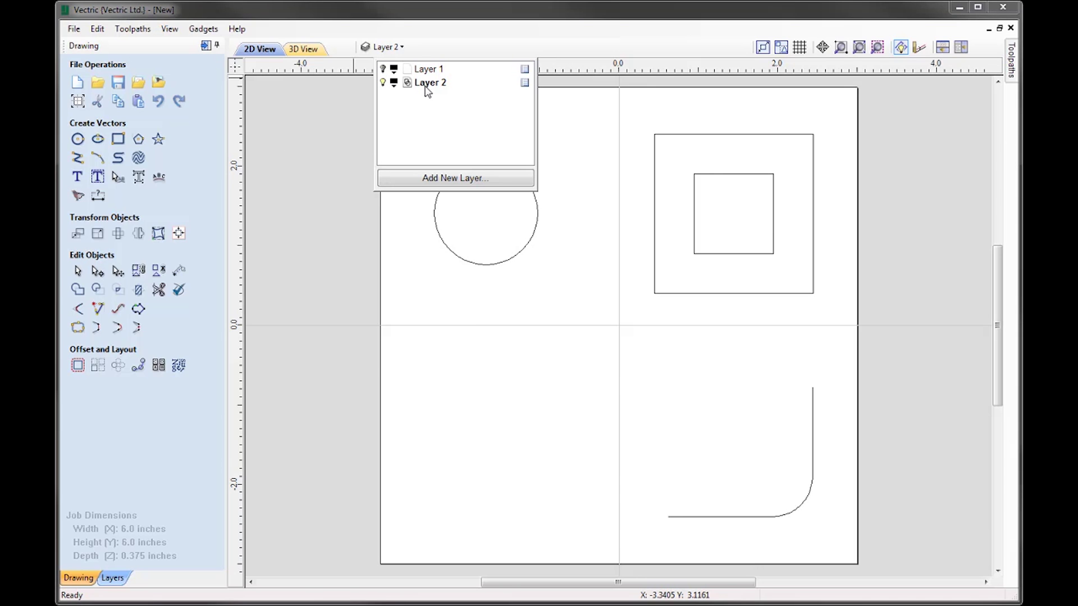
{"action": "left_click", "coordinate": [413, 251]}
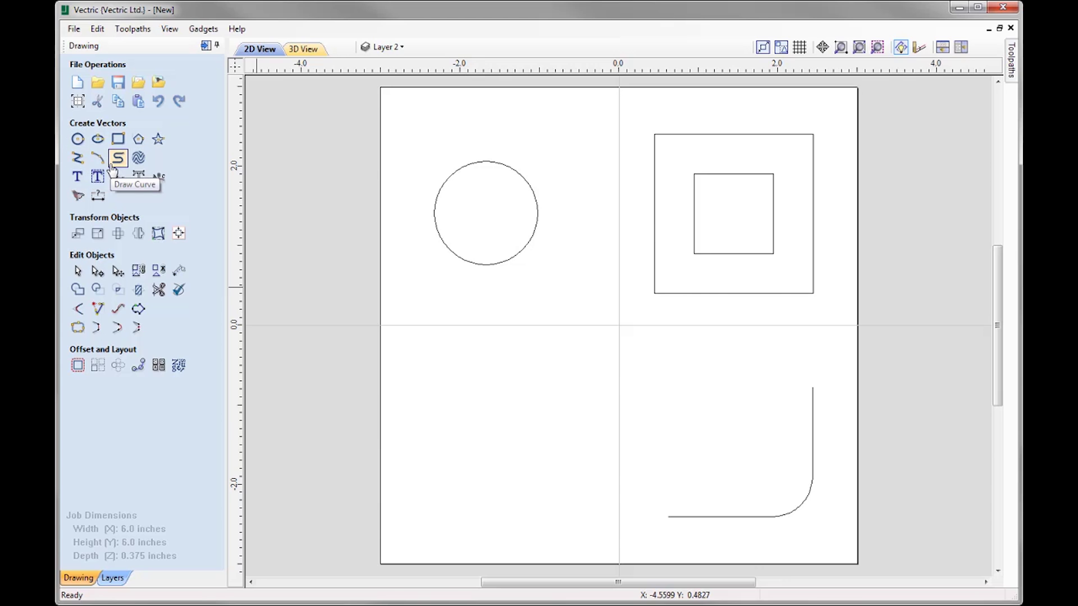
- Draw a closed house-shaped polyline about 1.85 × 2.29 inches below the circle, aligned with the open rounded vector's ends, and delete it
{"action": "left_click", "coordinate": [78, 159]}
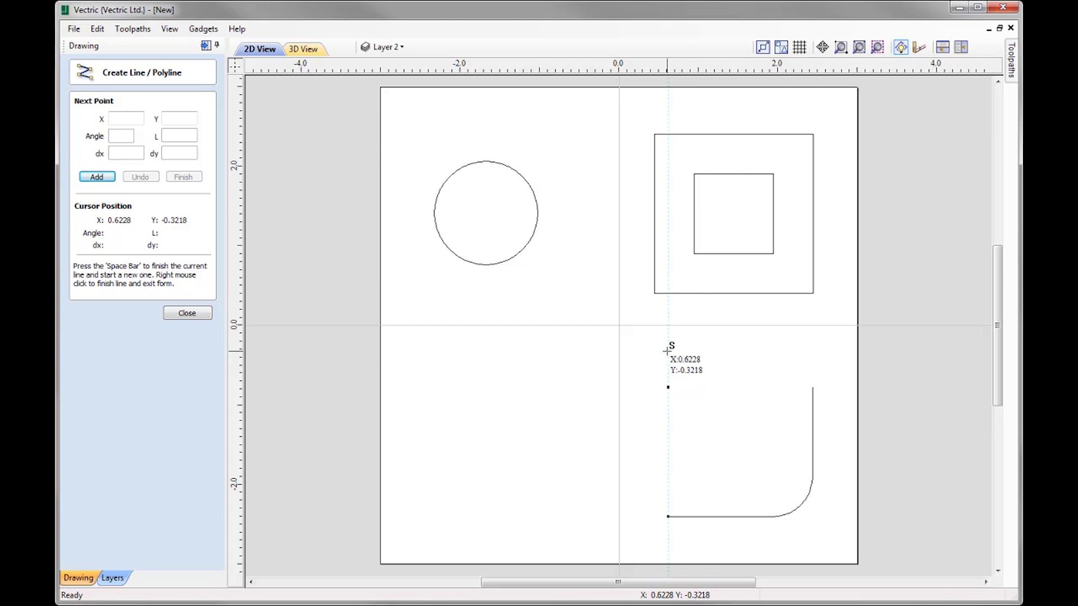
{"action": "left_click", "coordinate": [668, 387]}
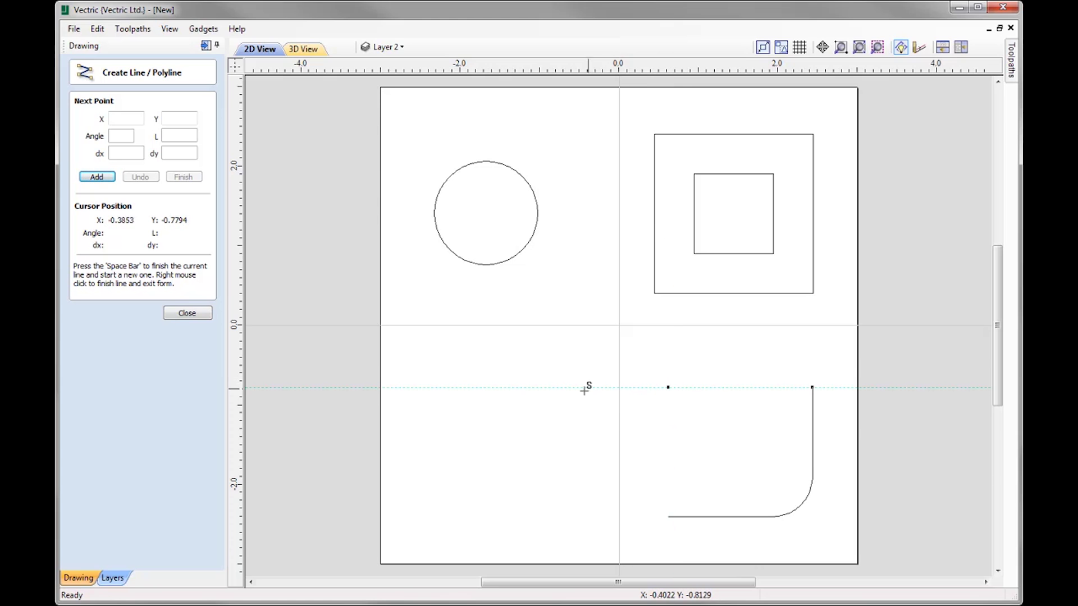
{"action": "left_click", "coordinate": [411, 387]}
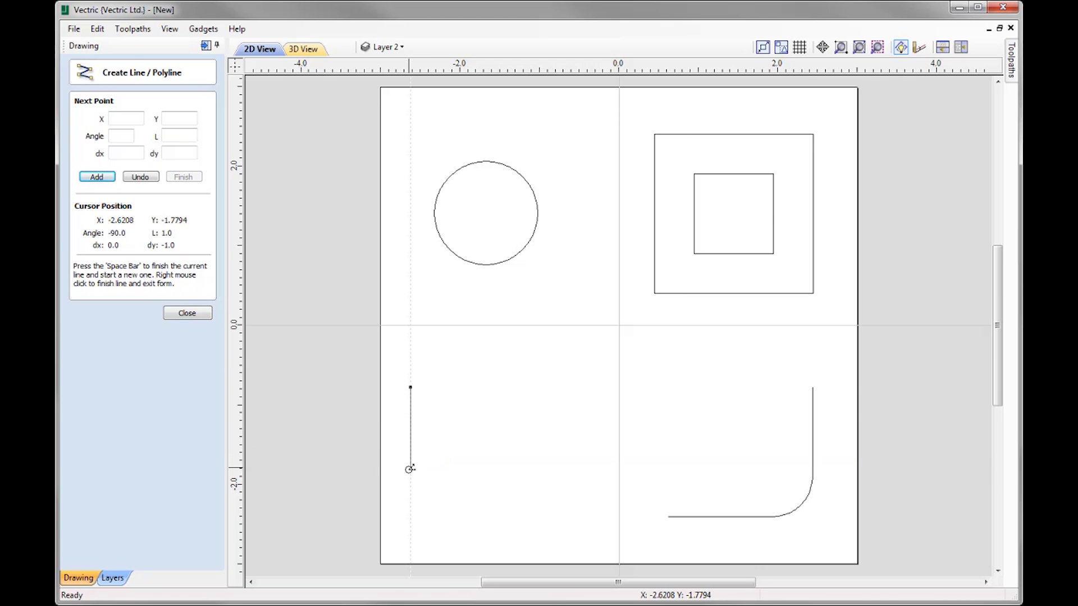
{"action": "left_click", "coordinate": [412, 514]}
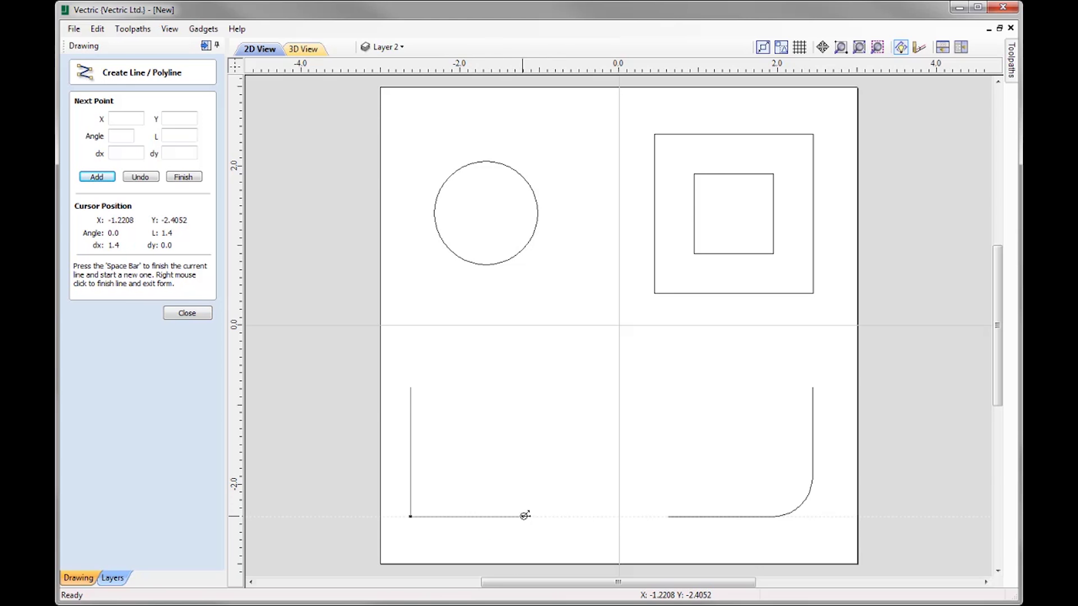
{"action": "left_click", "coordinate": [558, 516]}
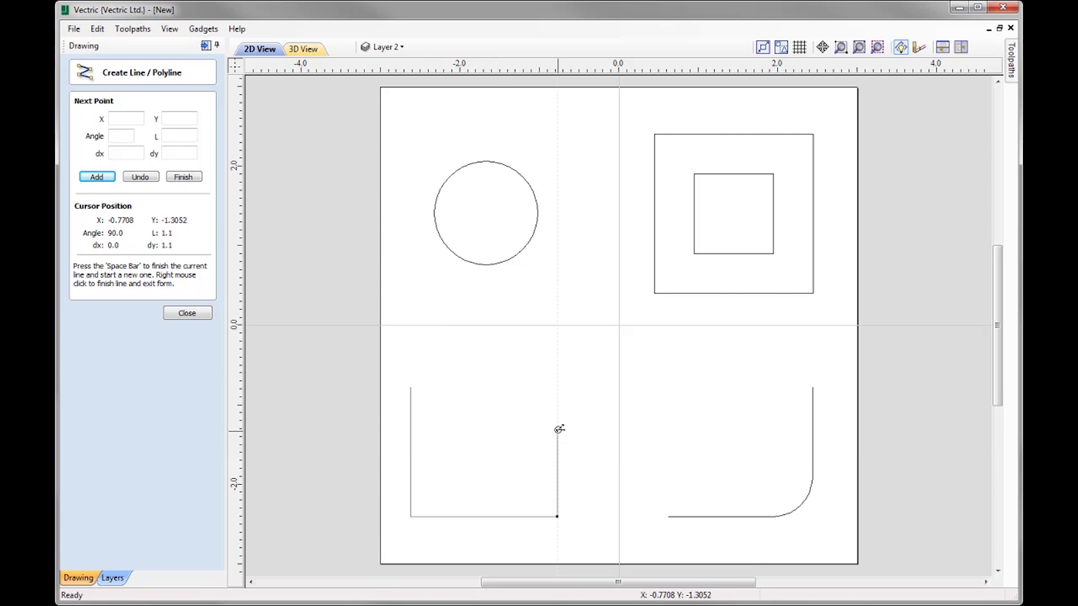
{"action": "left_click", "coordinate": [556, 387]}
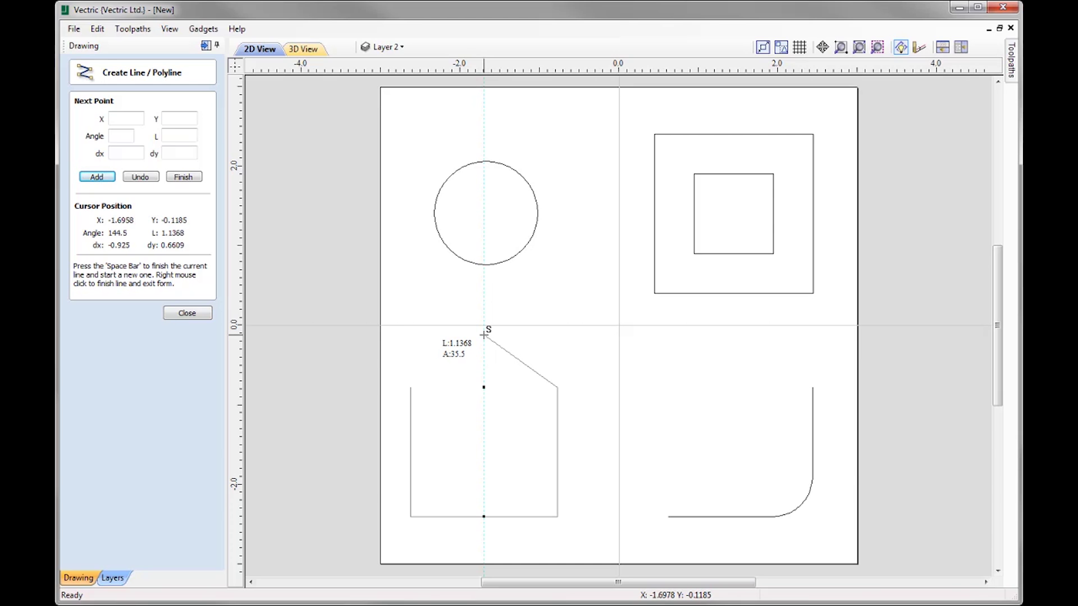
{"action": "left_click", "coordinate": [484, 335]}
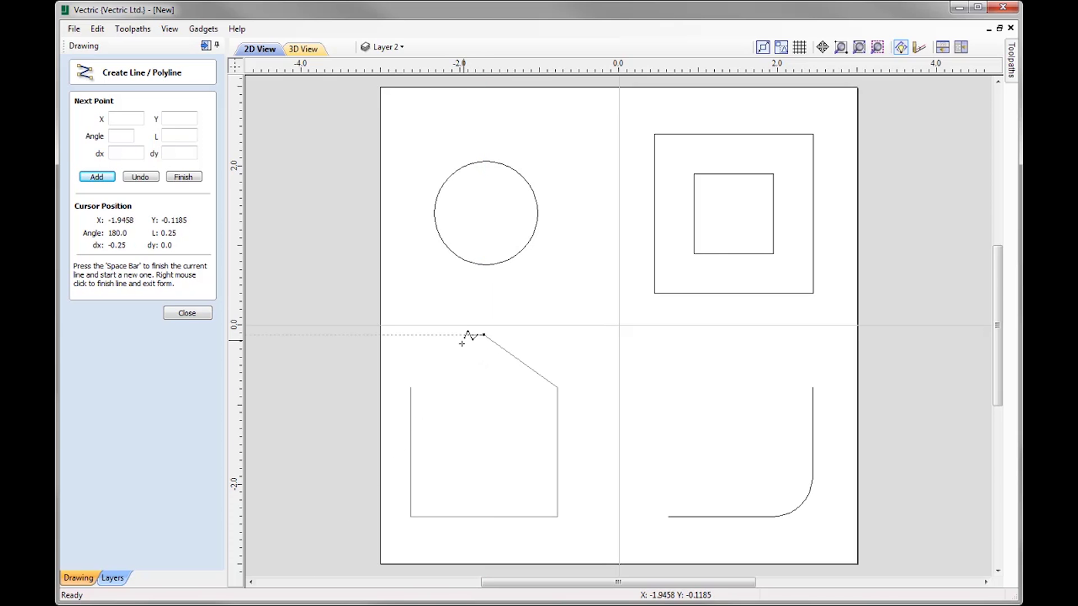
{"action": "left_click", "coordinate": [411, 386]}
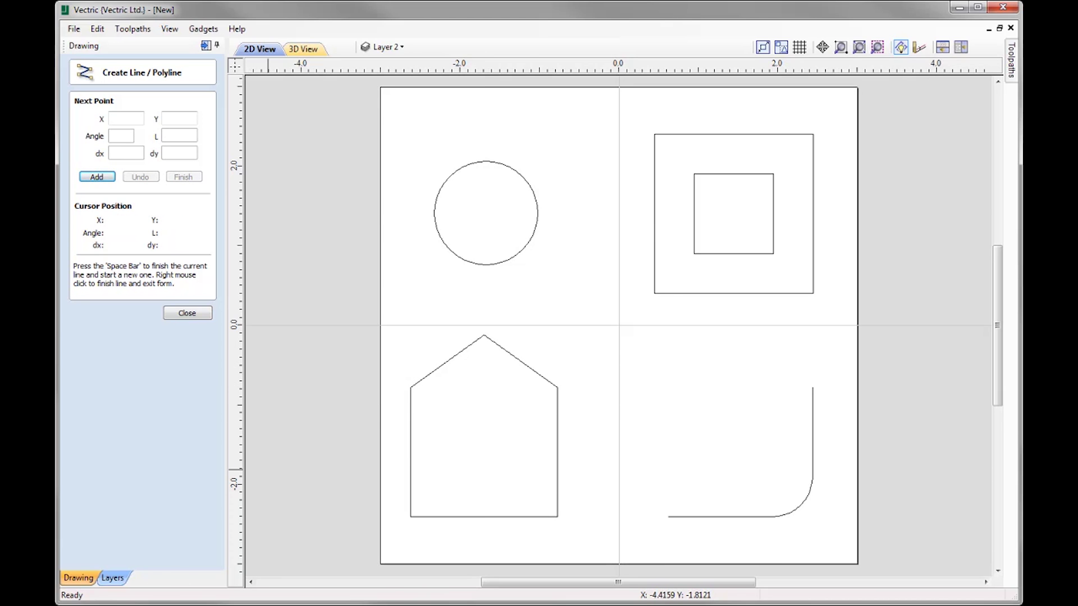
{"action": "left_click", "coordinate": [199, 313]}
{"action": "left_click", "coordinate": [558, 388]}
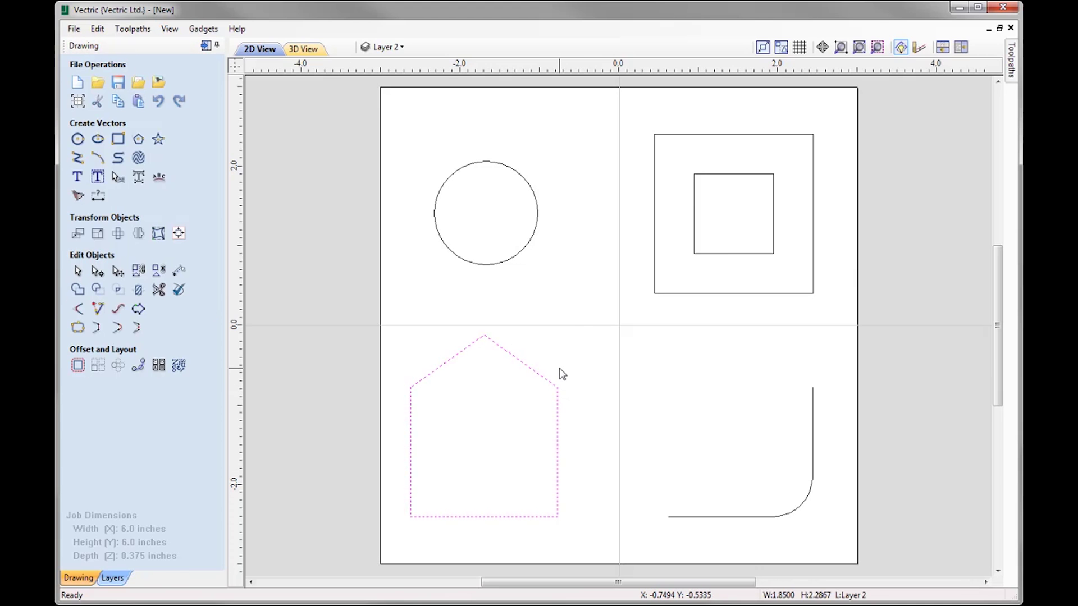
{"action": "key", "text": "Delete"}
- Draw a closed rectangular polyline about 1.3 × 1.63 inches, aligned with the circle's sides and the open rounded vector's top and bottom
{"action": "left_click", "coordinate": [79, 159]}
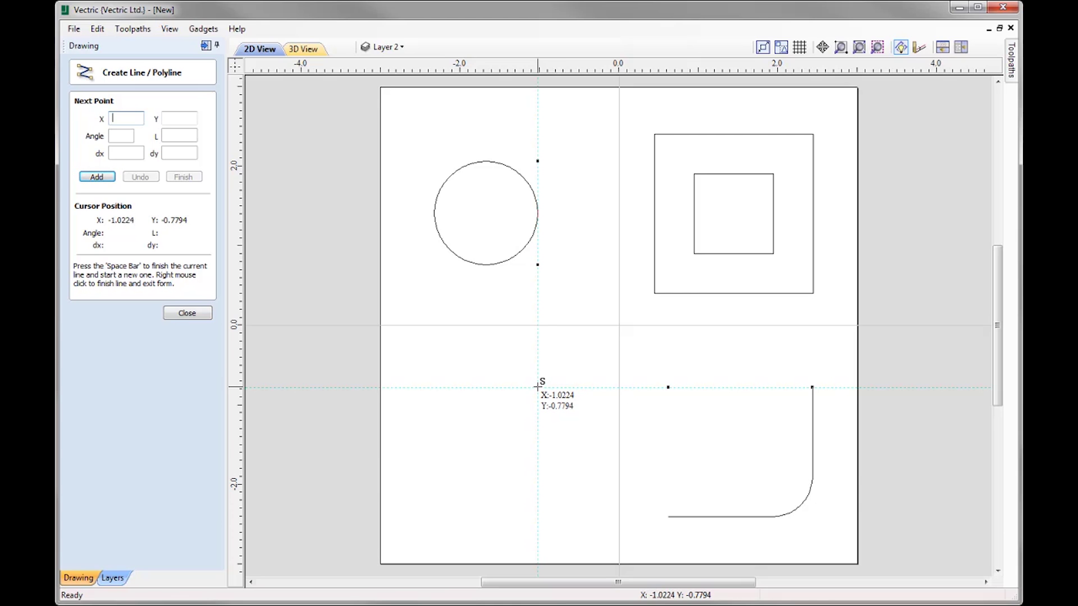
{"action": "left_click", "coordinate": [538, 388]}
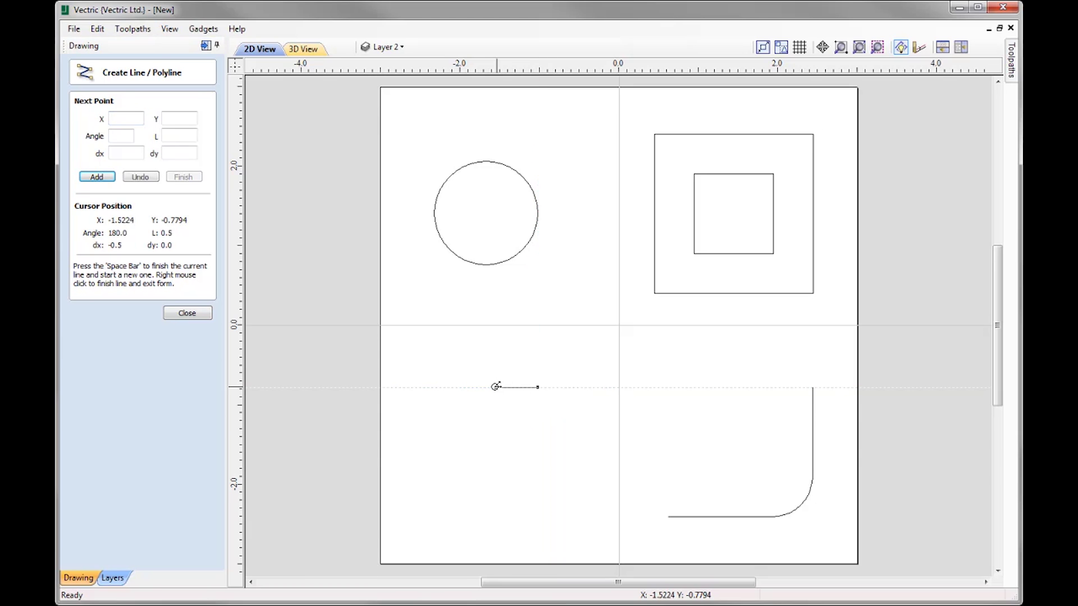
{"action": "left_click", "coordinate": [434, 388]}
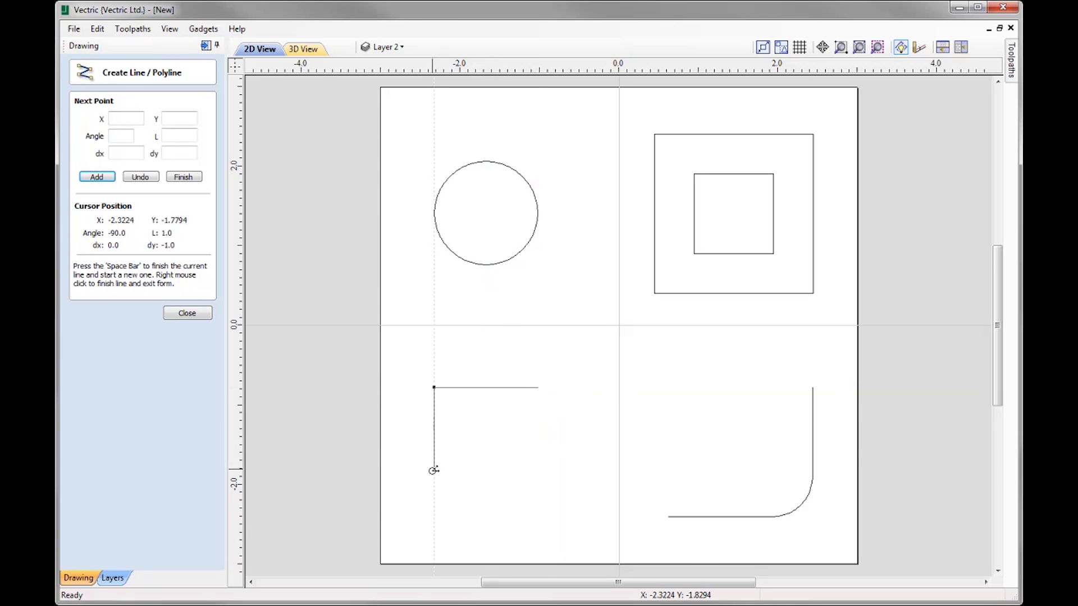
{"action": "left_click", "coordinate": [431, 516]}
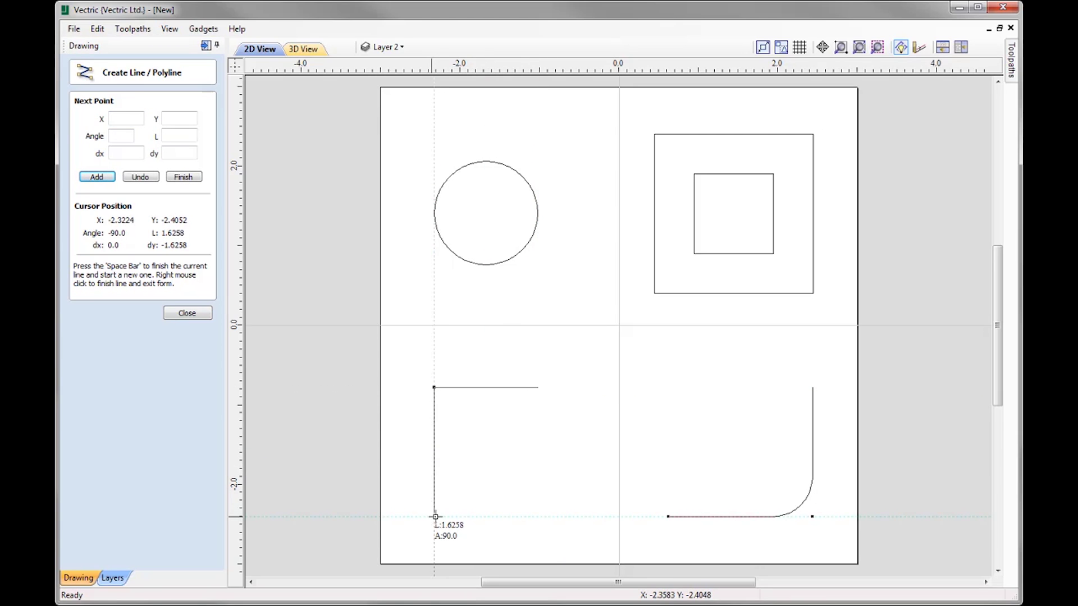
{"action": "left_click", "coordinate": [540, 519]}
{"action": "left_click", "coordinate": [540, 389]}
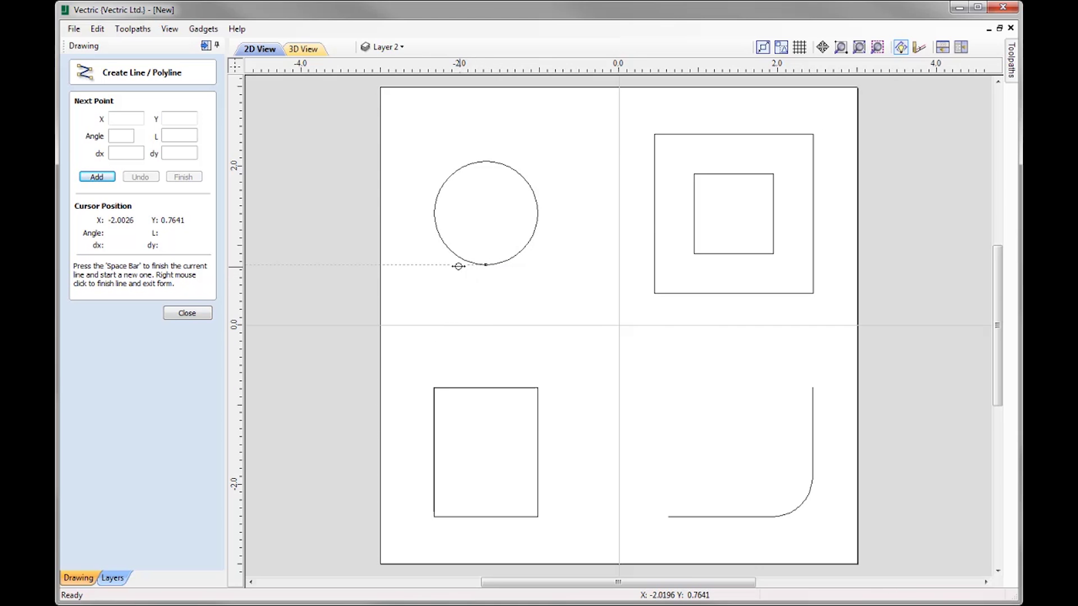
- Draw a two-segment polyline from below the circle, tangent to its lower edge and continuing perpendicular for about 1.23 inches, and delete it
{"action": "left_click", "coordinate": [450, 249]}
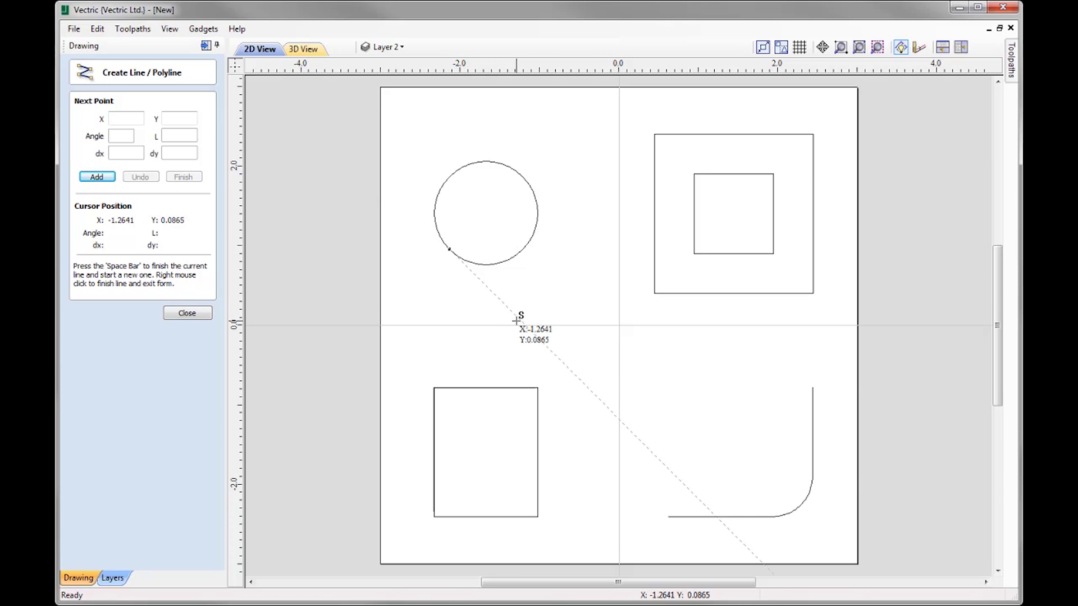
{"action": "left_click", "coordinate": [518, 318]}
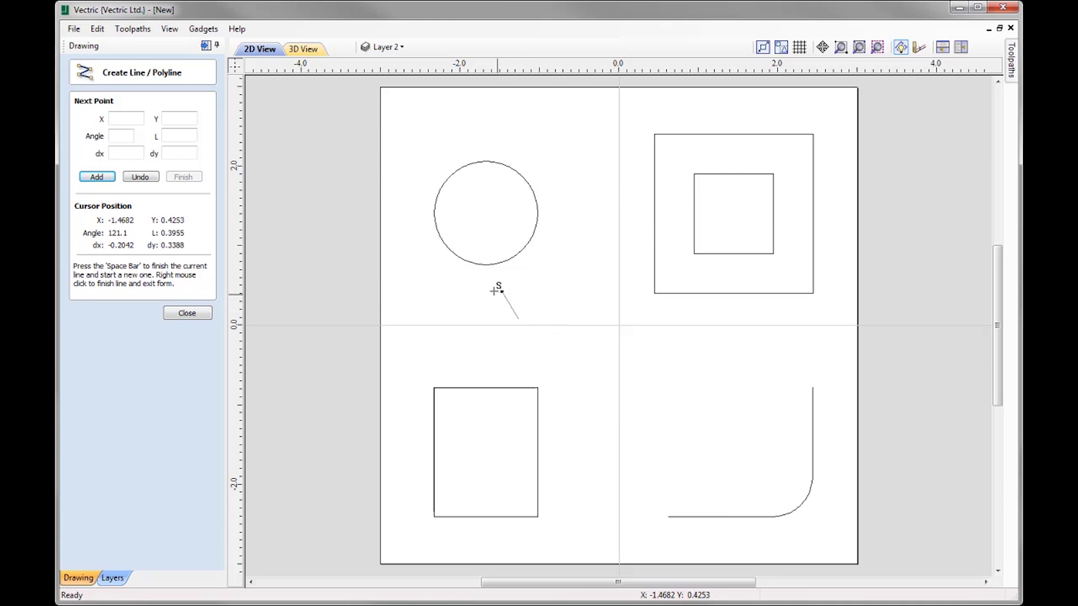
{"action": "left_click", "coordinate": [450, 248]}
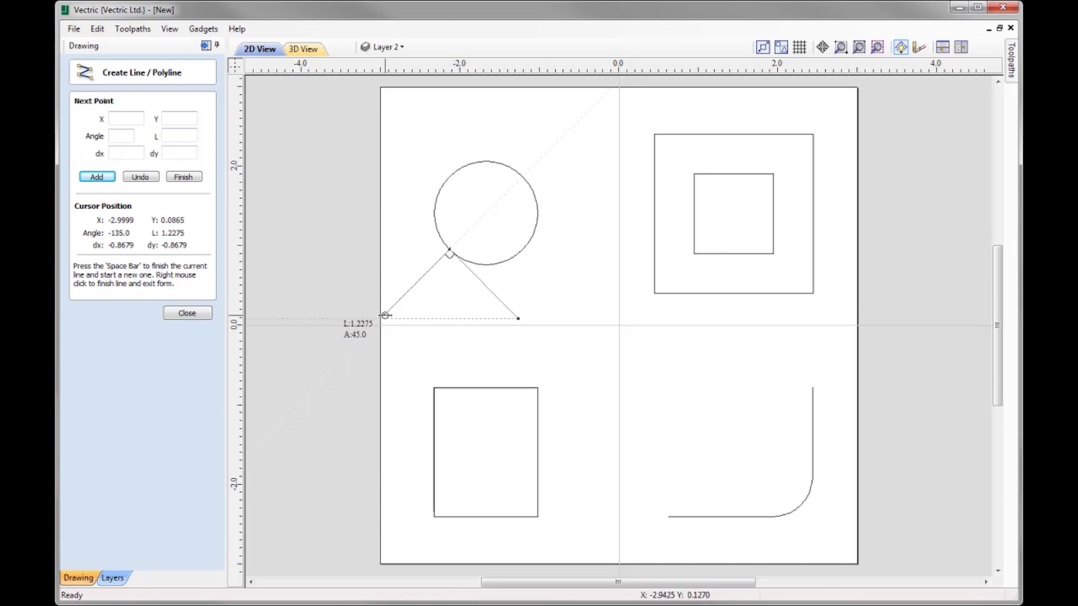
{"action": "left_click", "coordinate": [385, 314]}
{"action": "right_click", "coordinate": [385, 315]}
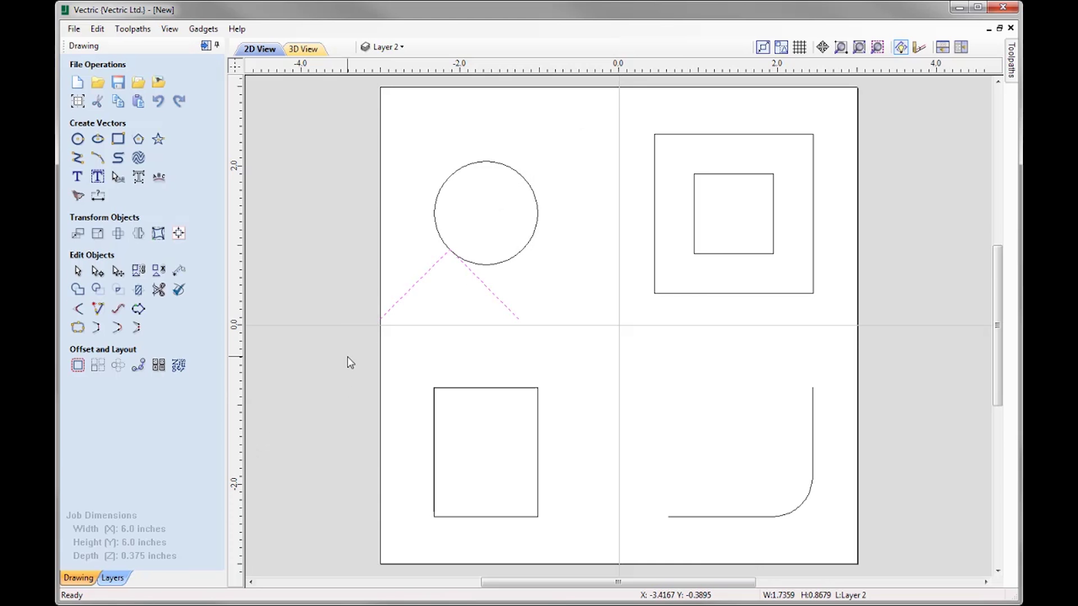
{"action": "key", "text": "Delete"}
- Draw a closed square polyline about 1.5 inches per side, with its corners midway between the corners of the two nested squares
{"action": "left_click", "coordinate": [78, 158]}
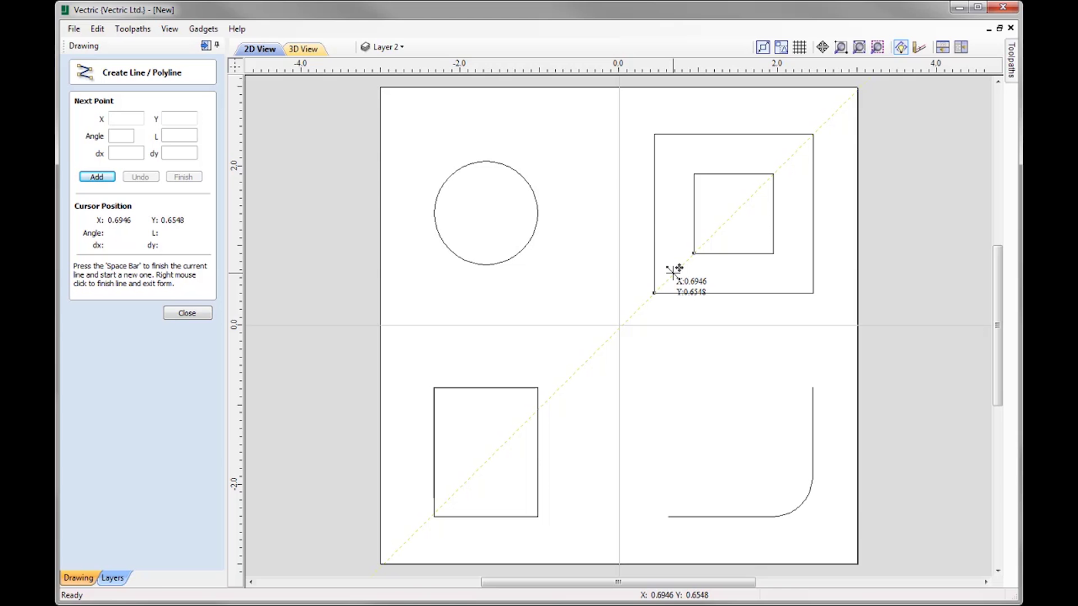
{"action": "left_click", "coordinate": [674, 274]}
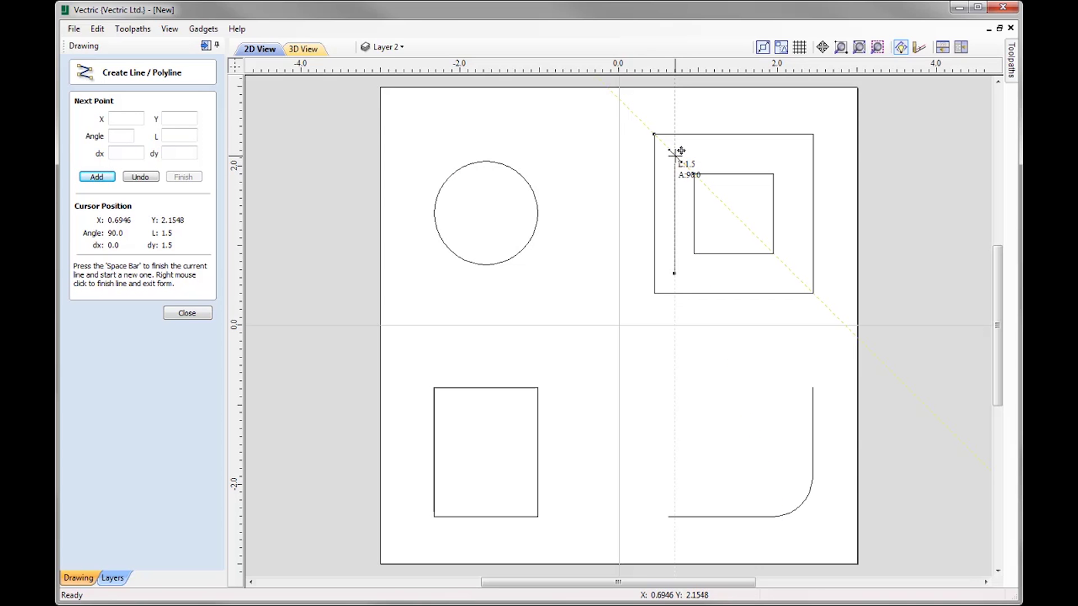
{"action": "left_click", "coordinate": [674, 154]}
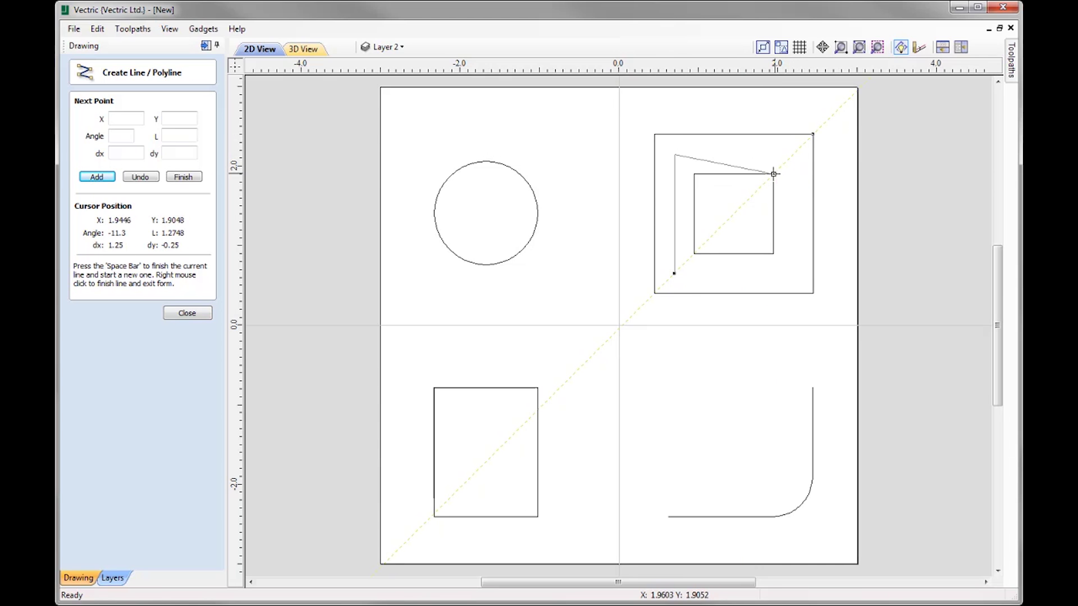
{"action": "left_click", "coordinate": [793, 153]}
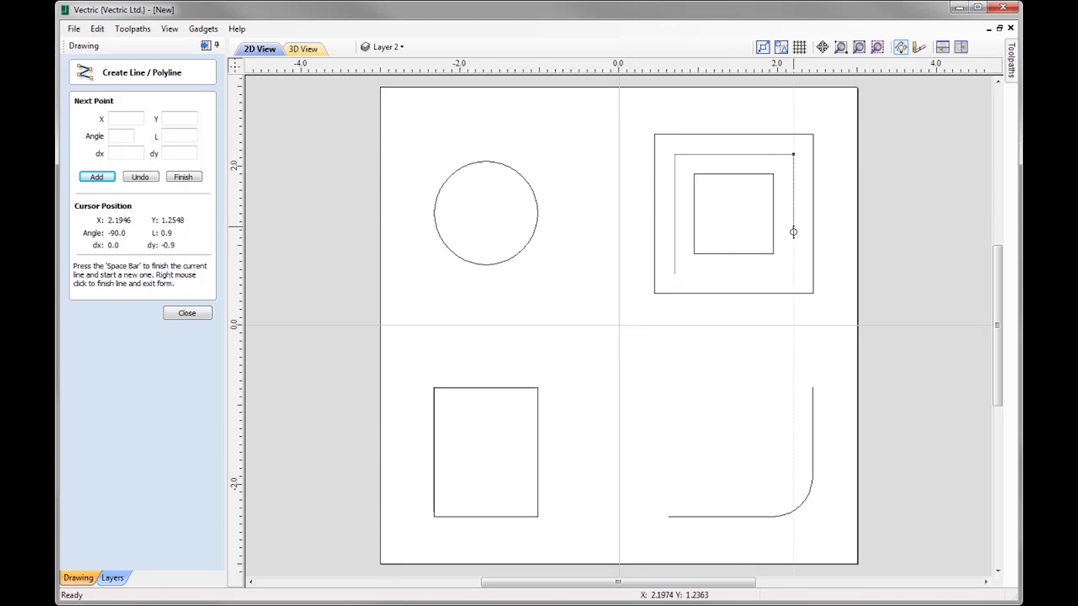
{"action": "left_click", "coordinate": [793, 272]}
{"action": "left_click", "coordinate": [678, 272]}
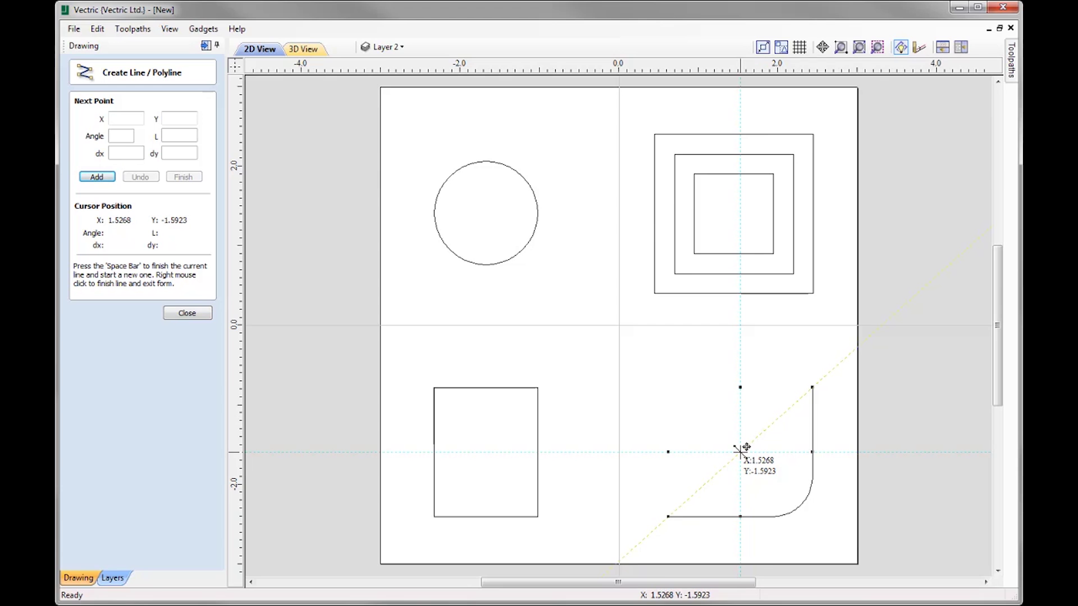
- Draw a single line about 0.97 × 0.87 inches along the diagonal between the open rounded vector's two ends
{"action": "left_click", "coordinate": [704, 484]}
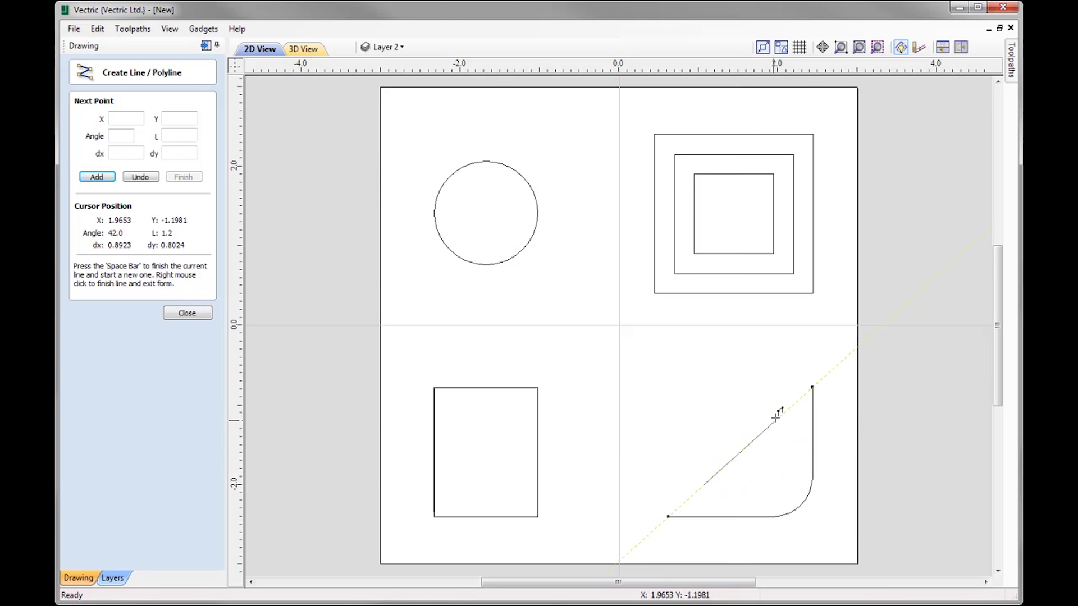
{"action": "left_click", "coordinate": [780, 415]}
{"action": "right_click", "coordinate": [825, 457]}
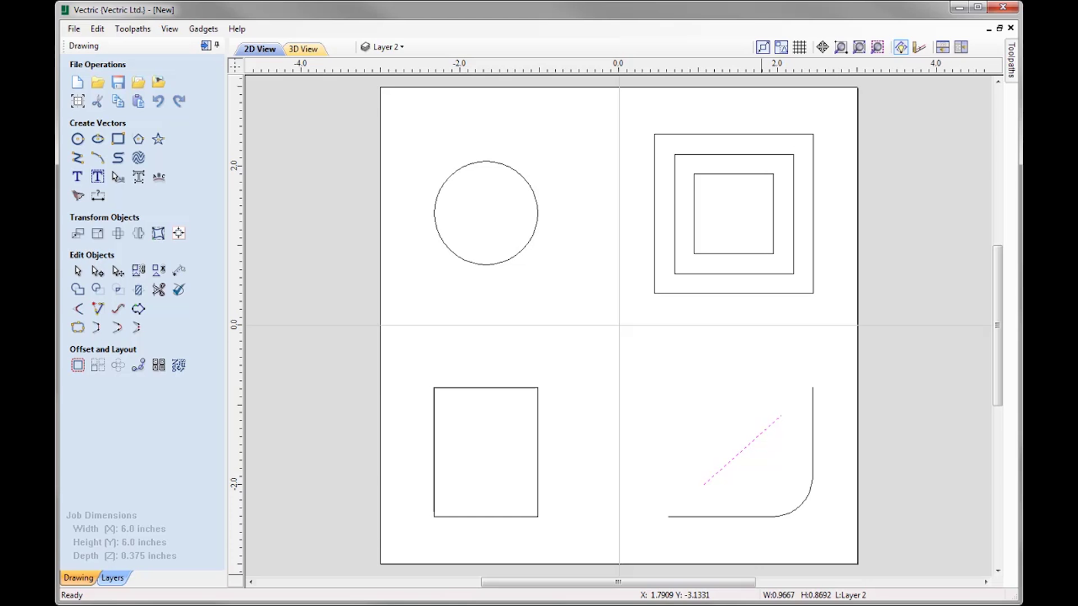
- Delete the rectangle below the circle, the diagonal line and the middle of the three nested squares
{"action": "left_click", "coordinate": [459, 517]}
{"action": "key", "text": "Delete"}
{"action": "left_click", "coordinate": [742, 452]}
{"action": "key", "text": "Delete"}
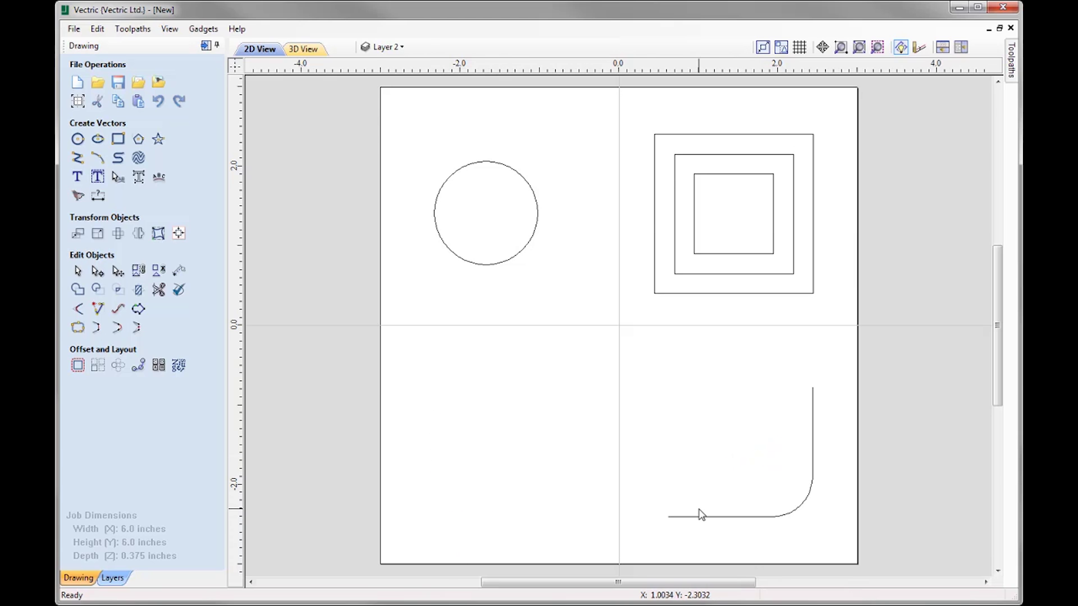
{"action": "left_click", "coordinate": [744, 274]}
{"action": "key", "text": "Delete"}
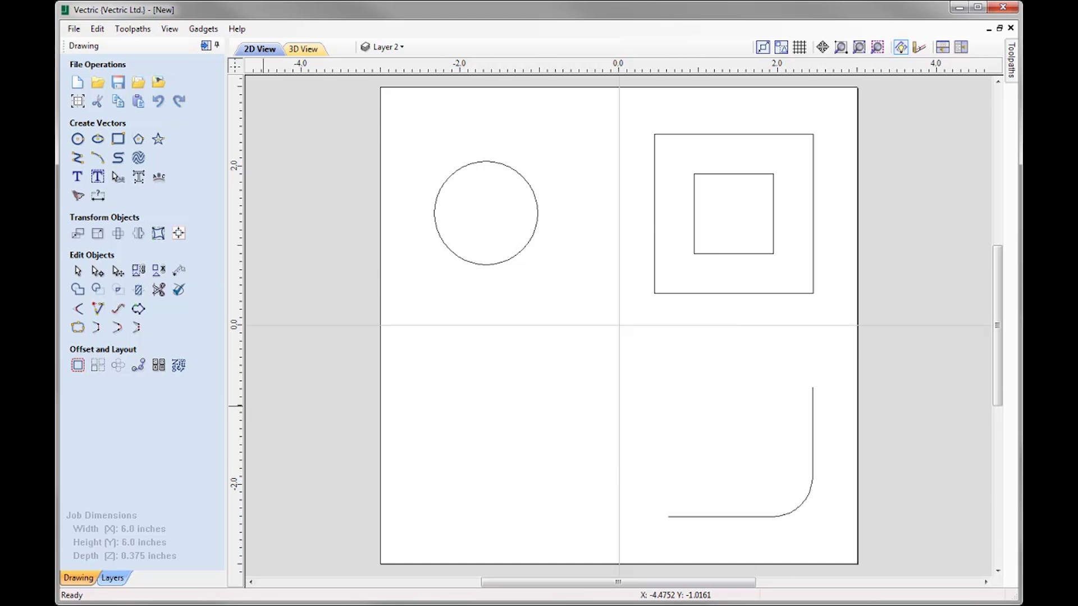
- Move the inner 1-inch square directly below the circle, centred on it and bottom-aligned with the open rounded vector
{"action": "left_click", "coordinate": [744, 255]}
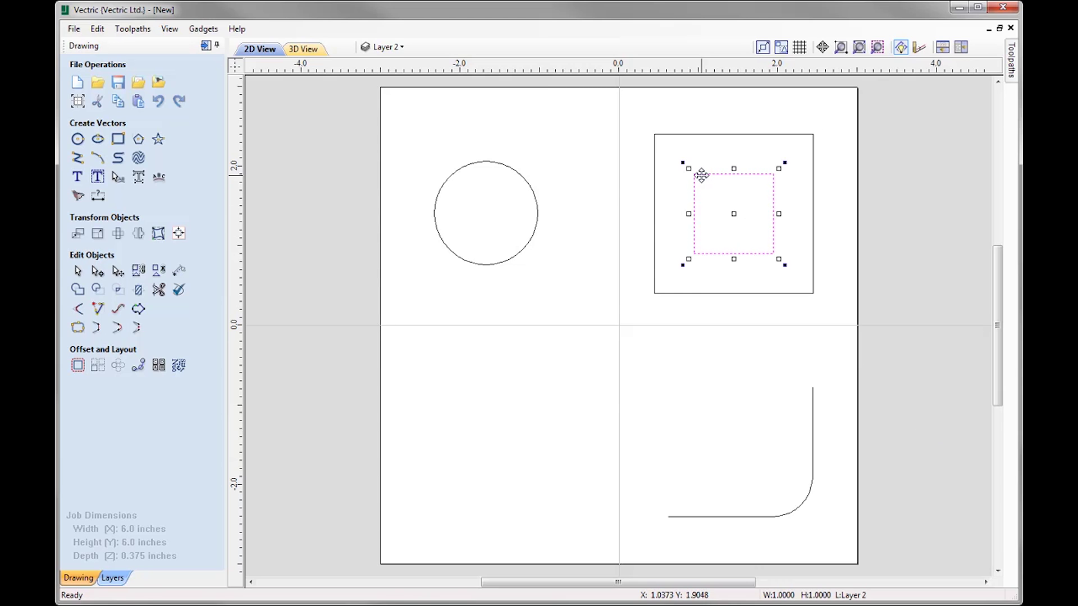
{"action": "left_click_drag", "start_coordinate": [716, 176], "coordinate": [561, 435]}
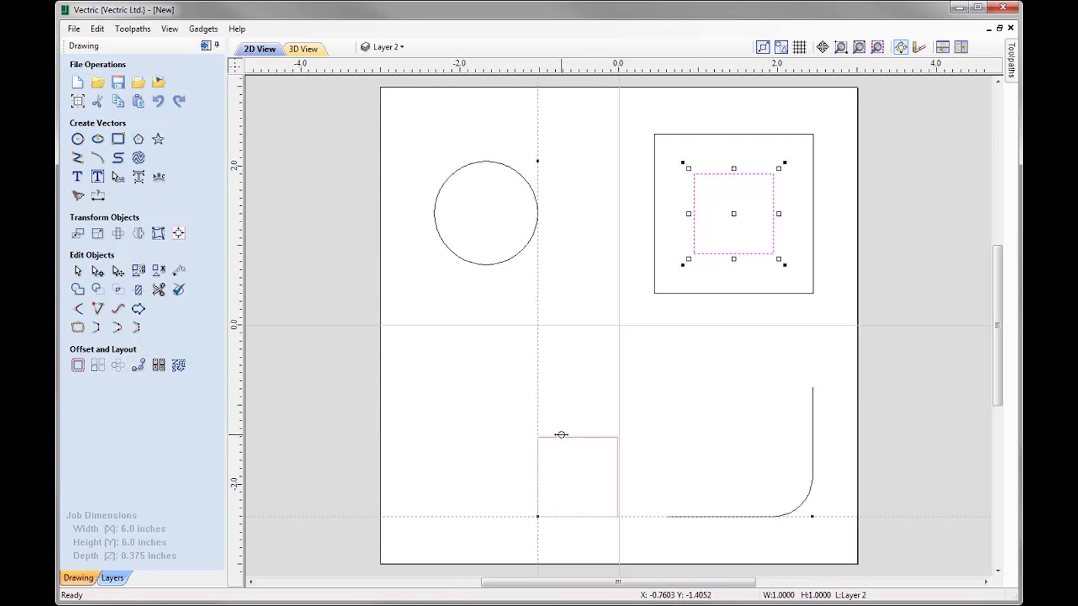
{"action": "left_click_drag", "start_coordinate": [561, 435], "coordinate": [561, 435]}
{"action": "left_click_drag", "start_coordinate": [561, 435], "coordinate": [561, 435]}
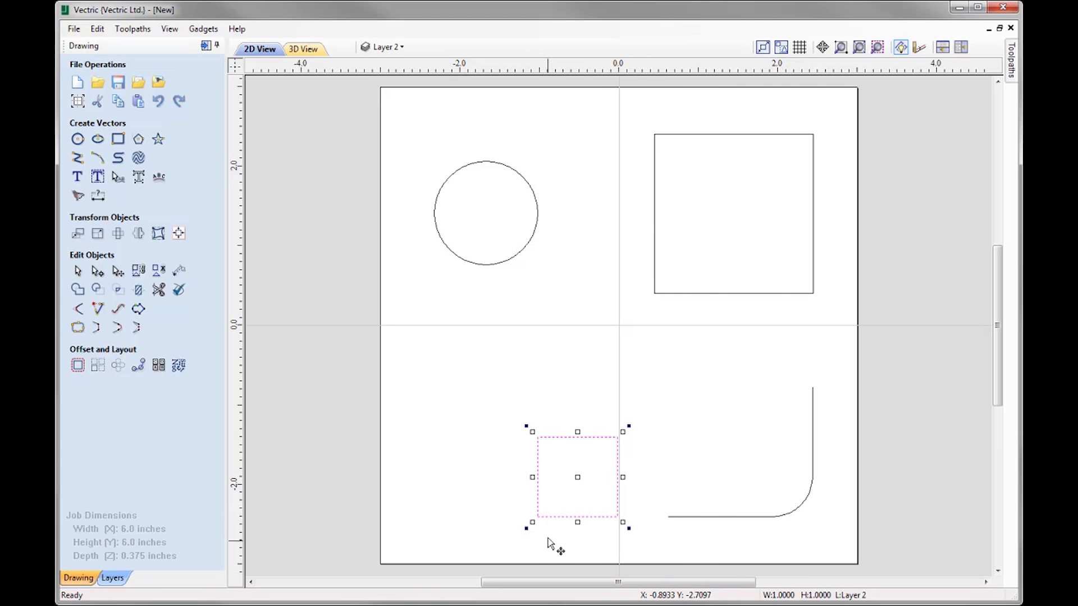
{"action": "left_click_drag", "start_coordinate": [580, 475], "coordinate": [484, 407]}
{"action": "left_click_drag", "start_coordinate": [485, 480], "coordinate": [485, 480]}
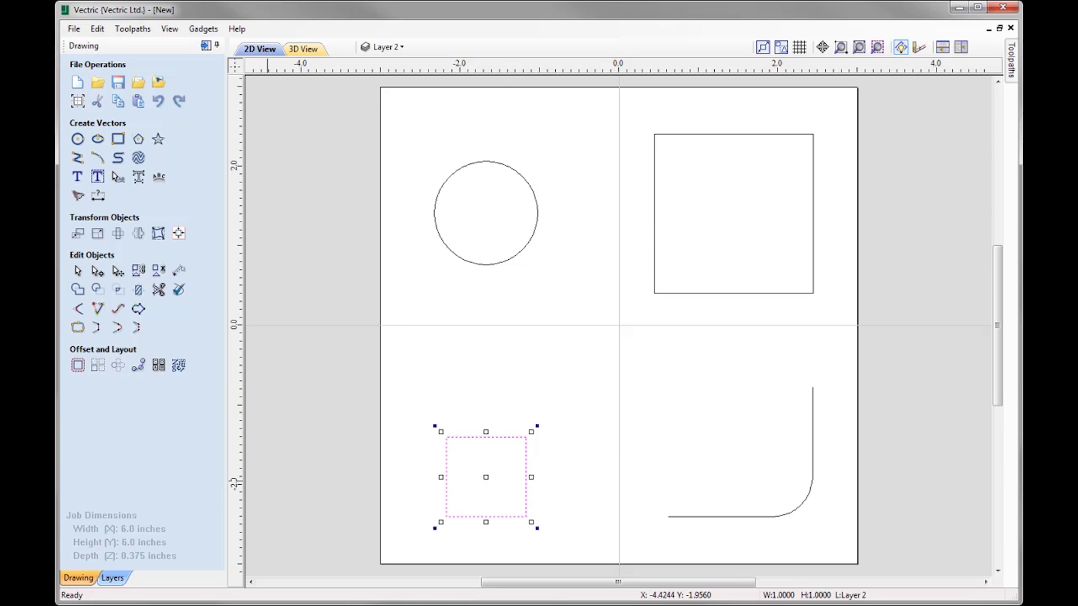
- Node-edit the moved square, shifting its upper-right start node about 0.53 inches above the top edge and in line with the circle's centre
{"action": "key", "text": "n"}
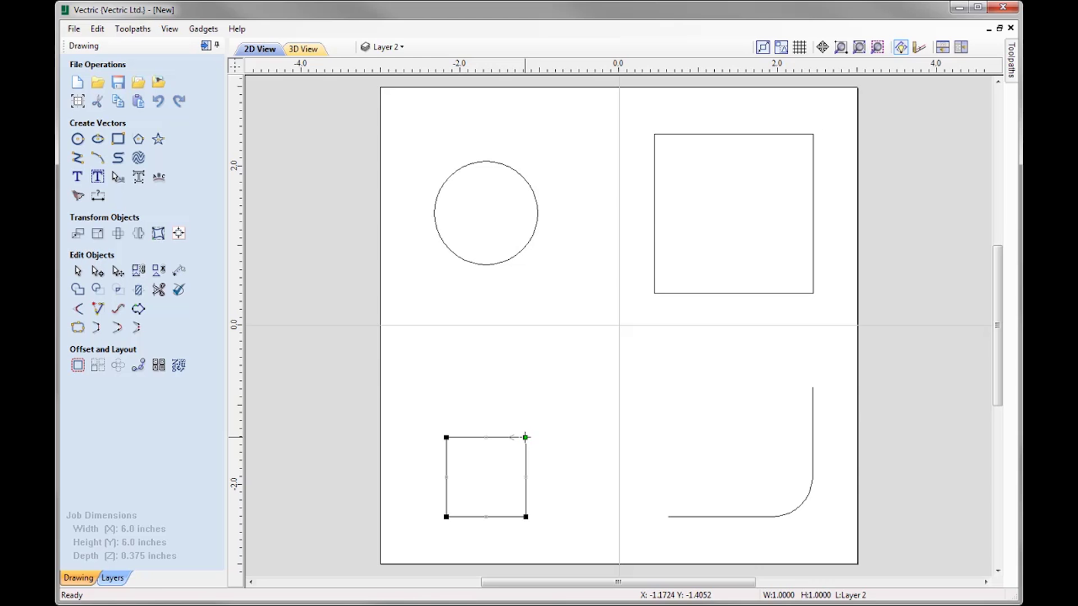
{"action": "left_click_drag", "start_coordinate": [525, 438], "coordinate": [487, 400]}
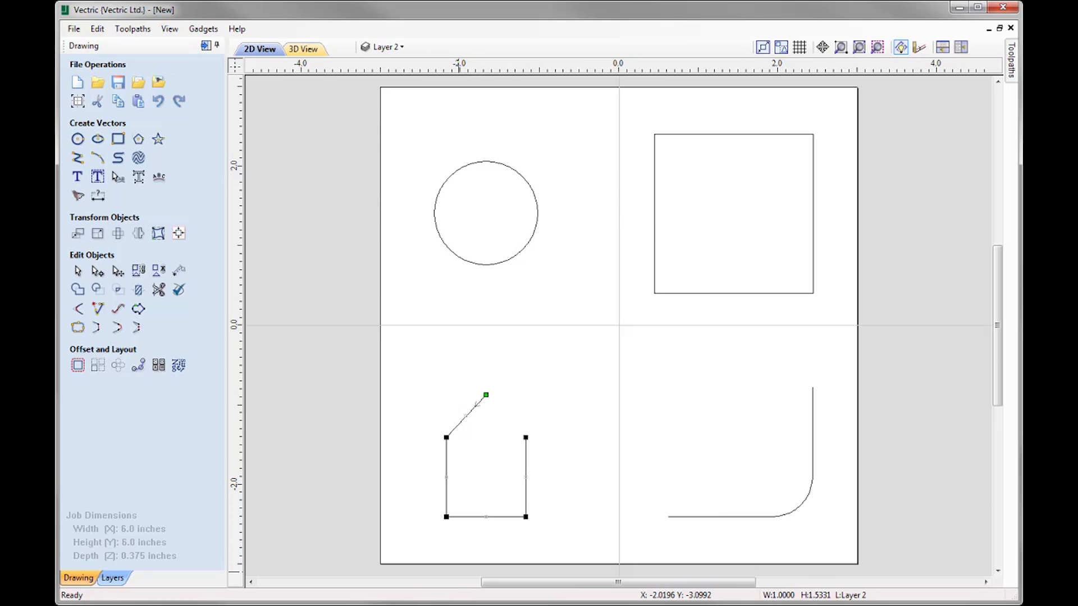
{"action": "key", "text": "Escape"}
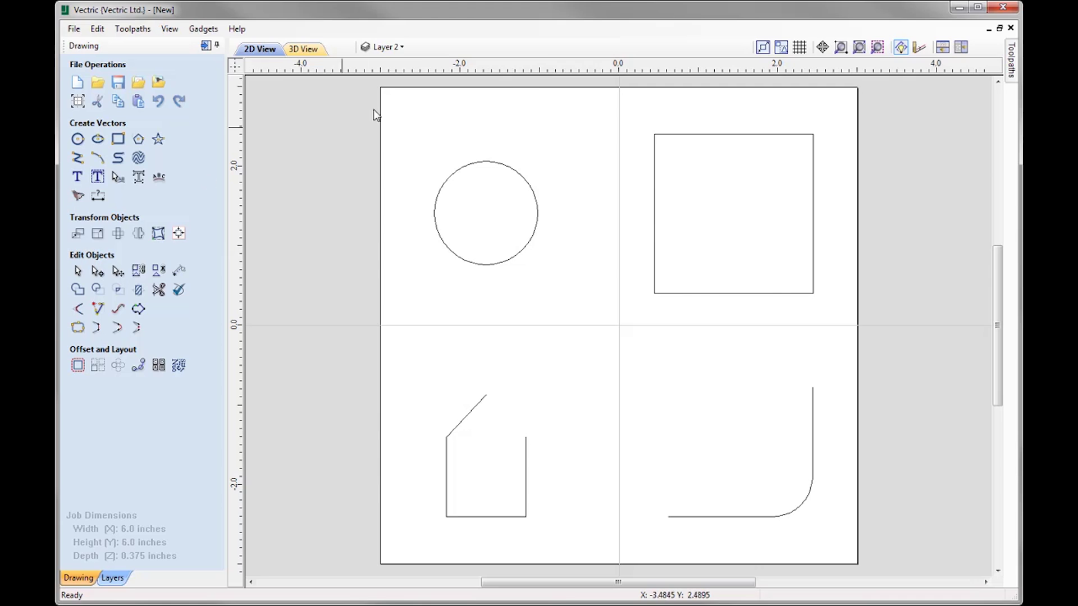
- Hide Layer 2 and make Layer 1 the visible, active layer
{"action": "left_click", "coordinate": [386, 47]}
{"action": "left_click", "coordinate": [383, 83]}
{"action": "left_click", "coordinate": [431, 70]}
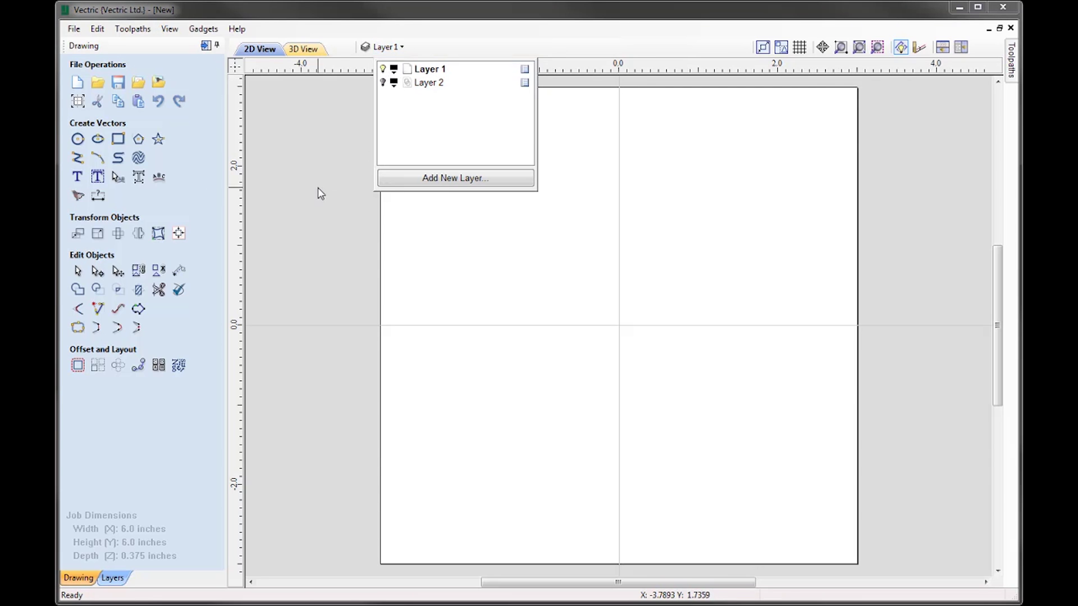
- Draw a 2-inch diameter circle in the material's upper-left area, centred at about X -1.64, Y 1.30
{"action": "left_click", "coordinate": [78, 138]}
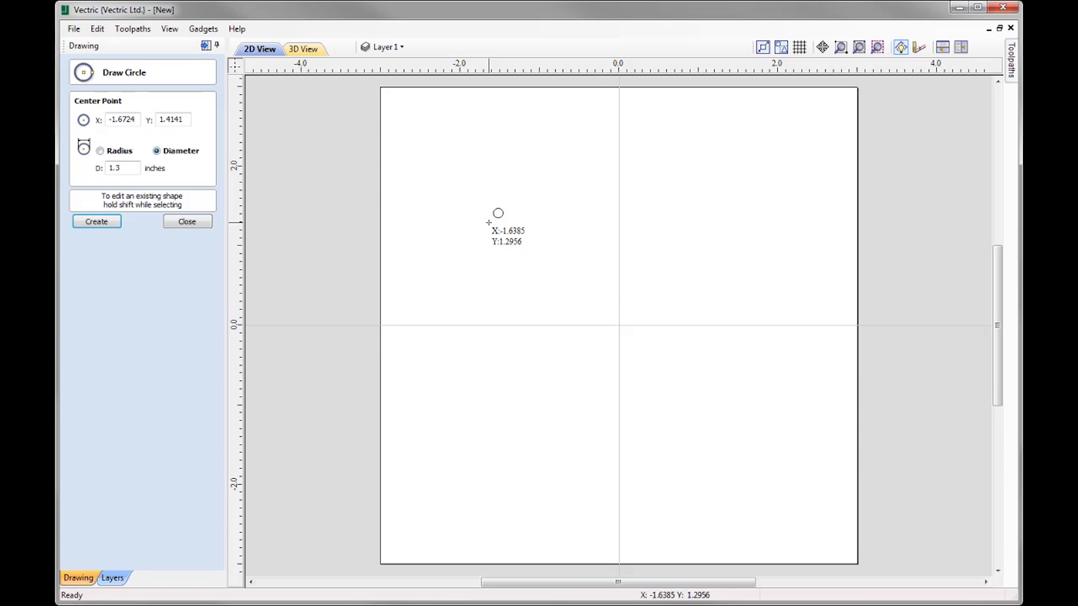
{"action": "left_click_drag", "start_coordinate": [488, 222], "coordinate": [507, 256]}
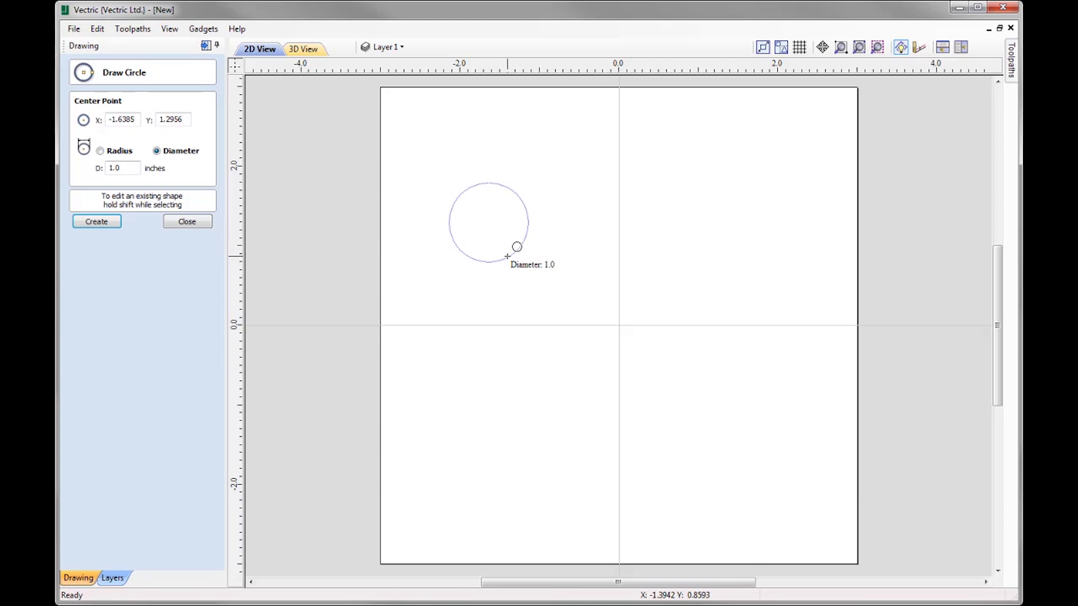
{"action": "left_click_drag", "start_coordinate": [508, 257], "coordinate": [506, 237]}
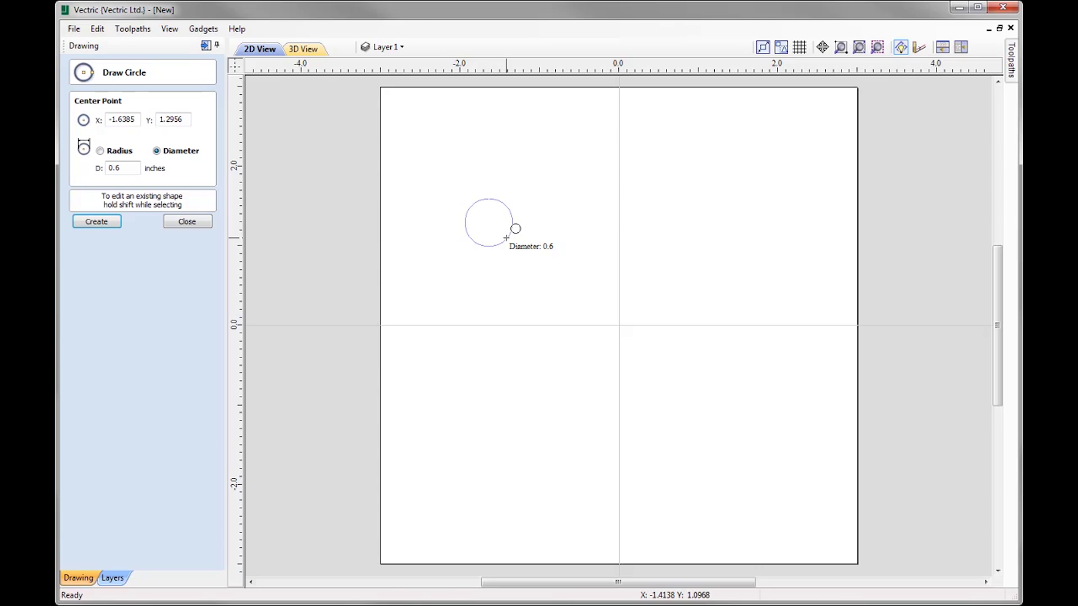
{"action": "type", "text": "2"}
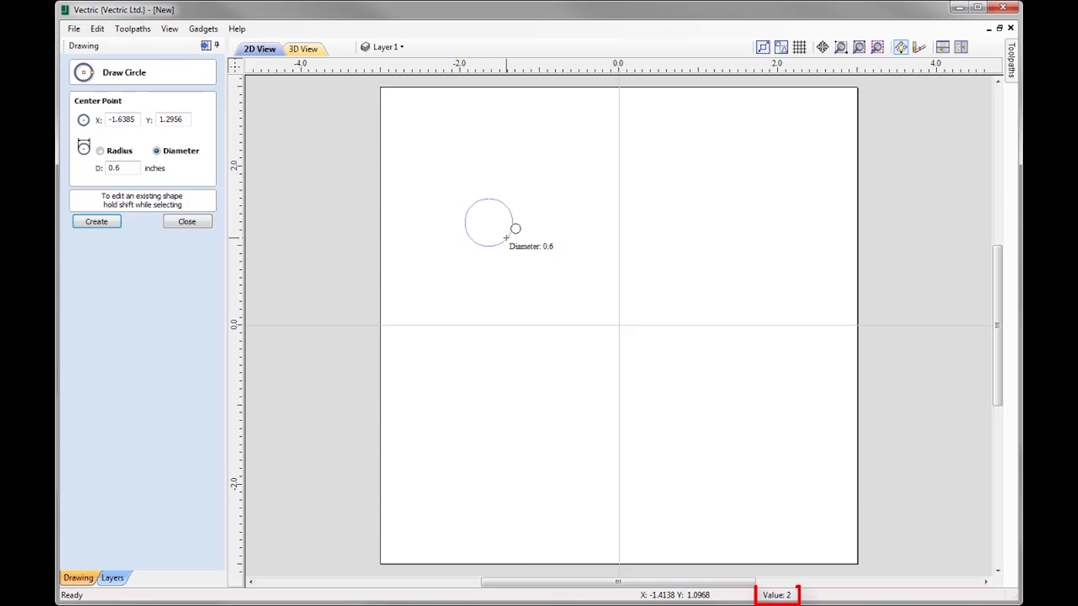
{"action": "key", "text": "Return"}
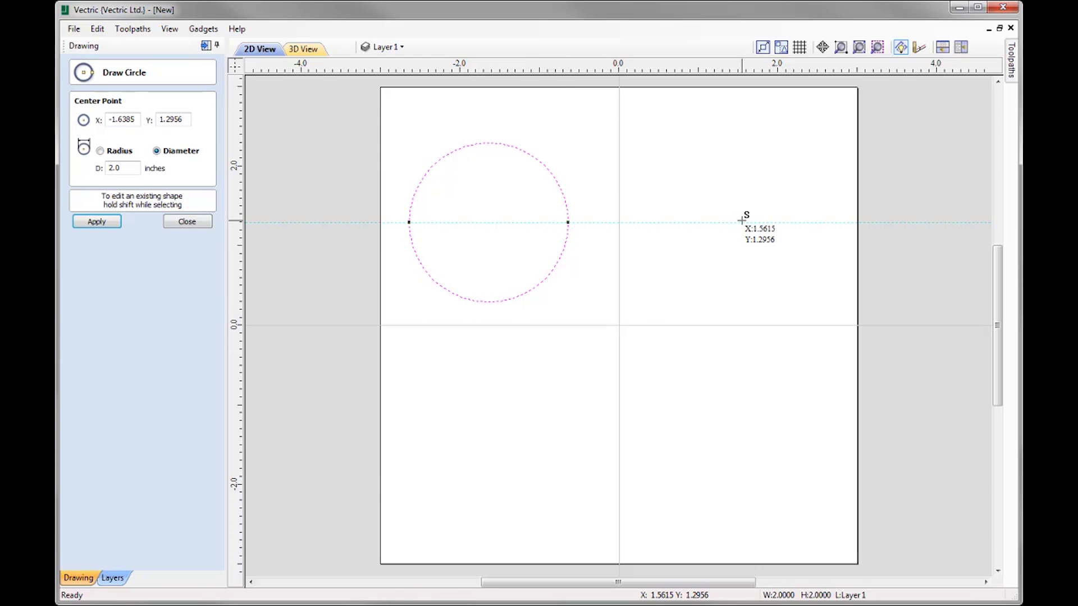
- Draw a second 2-inch diameter circle at about X 1.56, with its centre horizontally aligned with the first circle
{"action": "left_click_drag", "start_coordinate": [742, 220], "coordinate": [745, 232]}
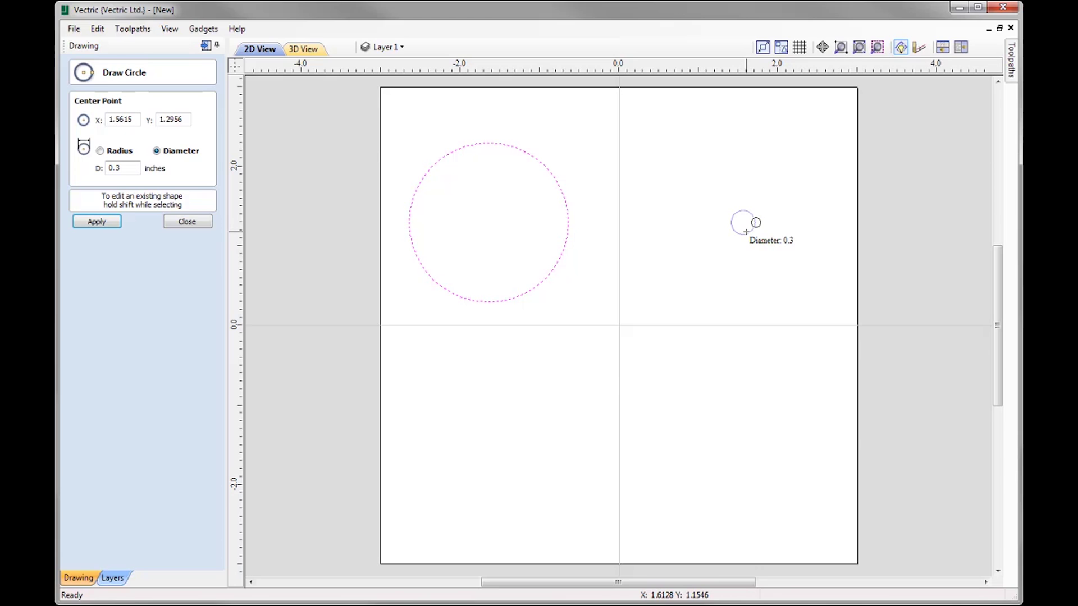
{"action": "type", "text": "2"}
{"action": "key", "text": "Return"}
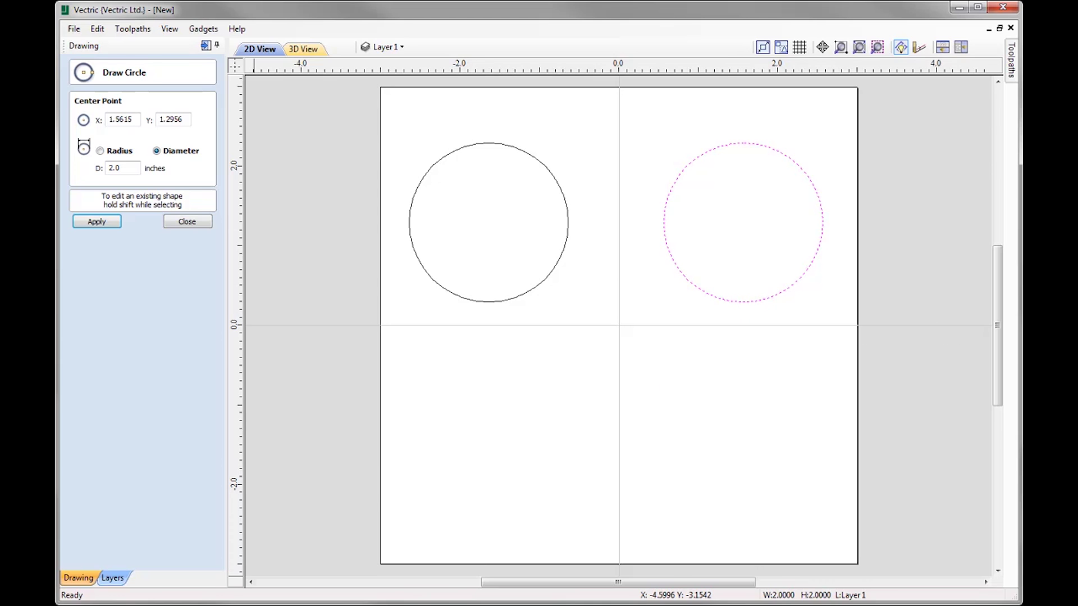
{"action": "left_click", "coordinate": [187, 221]}
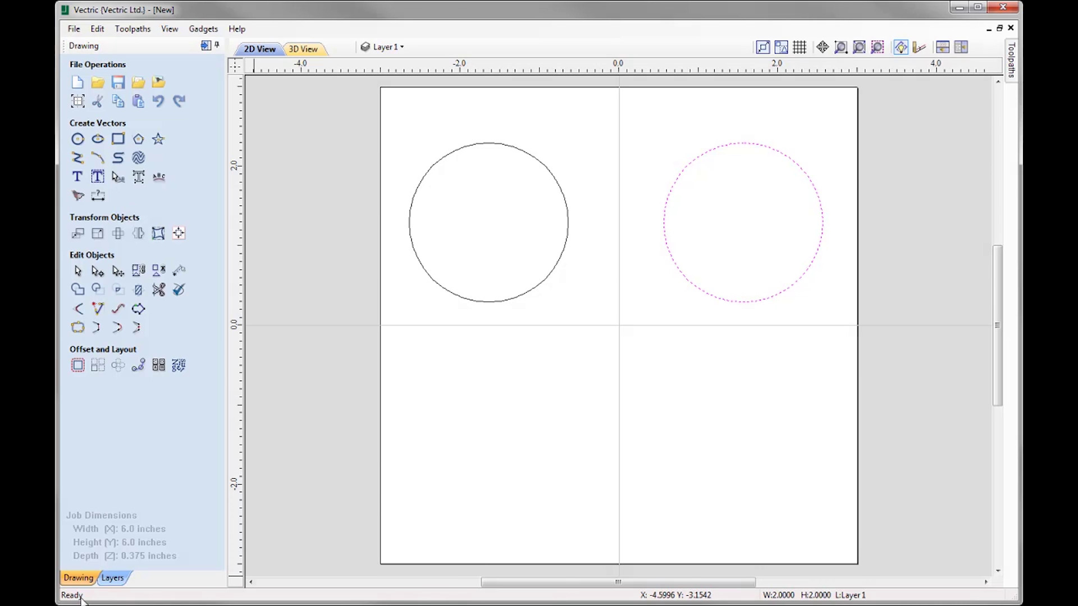
- Draw a square-cornered rectangle 1 inch wide and 1 inch high below the first circle
{"action": "left_click", "coordinate": [118, 139]}
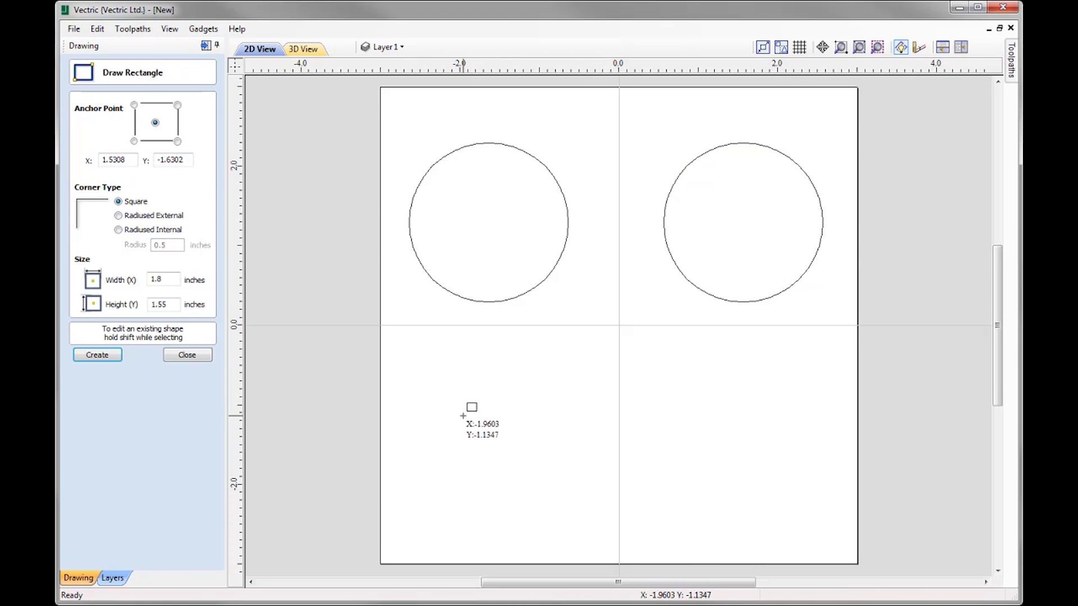
{"action": "left_click_drag", "start_coordinate": [458, 403], "coordinate": [472, 411]}
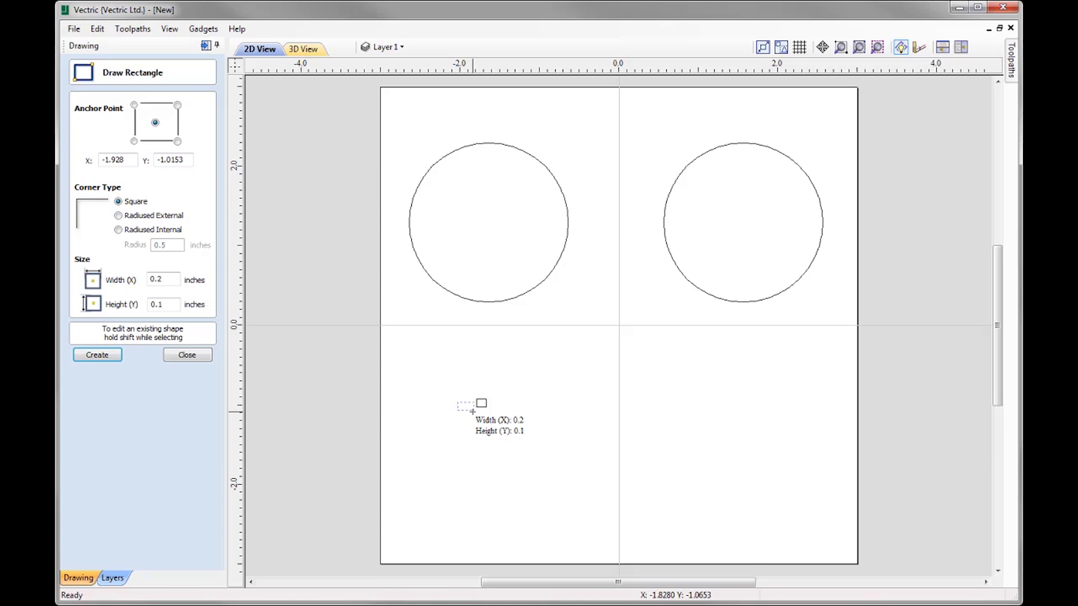
{"action": "type", "text": "1"}
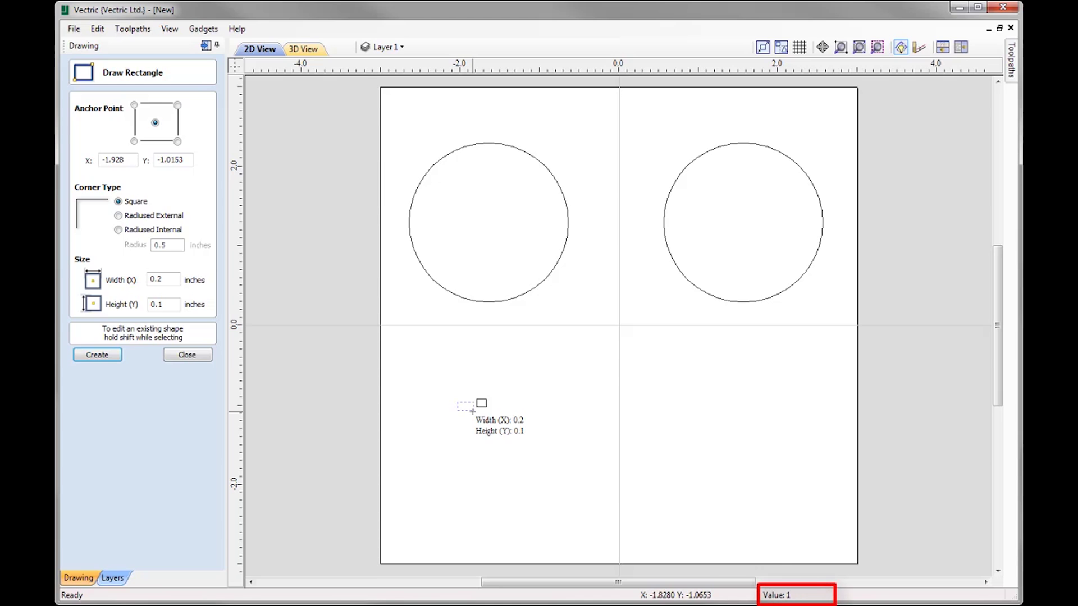
{"action": "type", "text": "wh"}
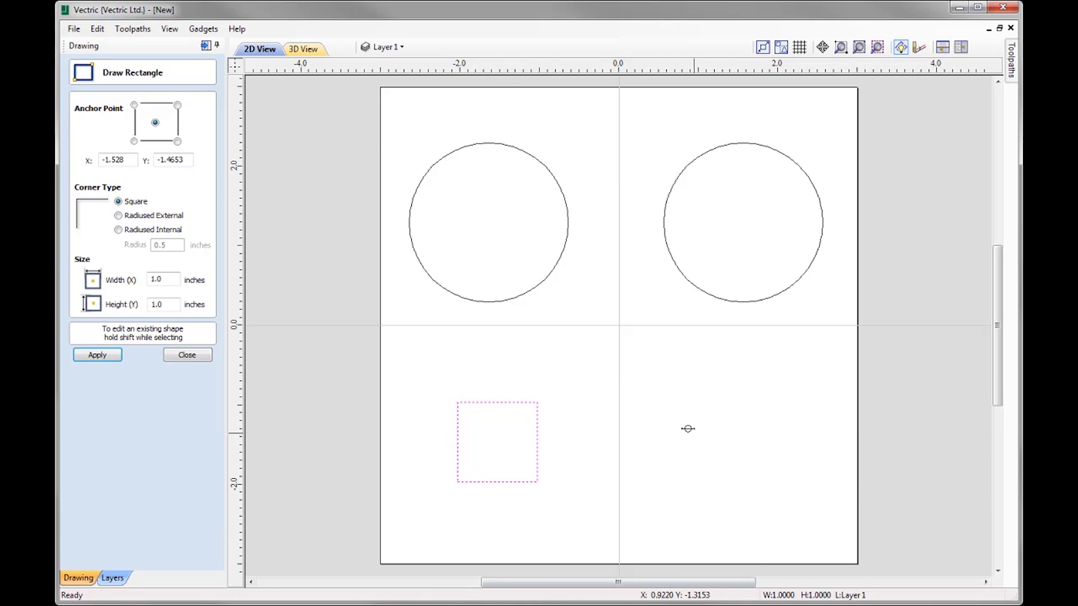
- Draw a rectangle 3 inches wide and 2 inches high below the second circle
{"action": "left_click_drag", "start_coordinate": [653, 367], "coordinate": [665, 384]}
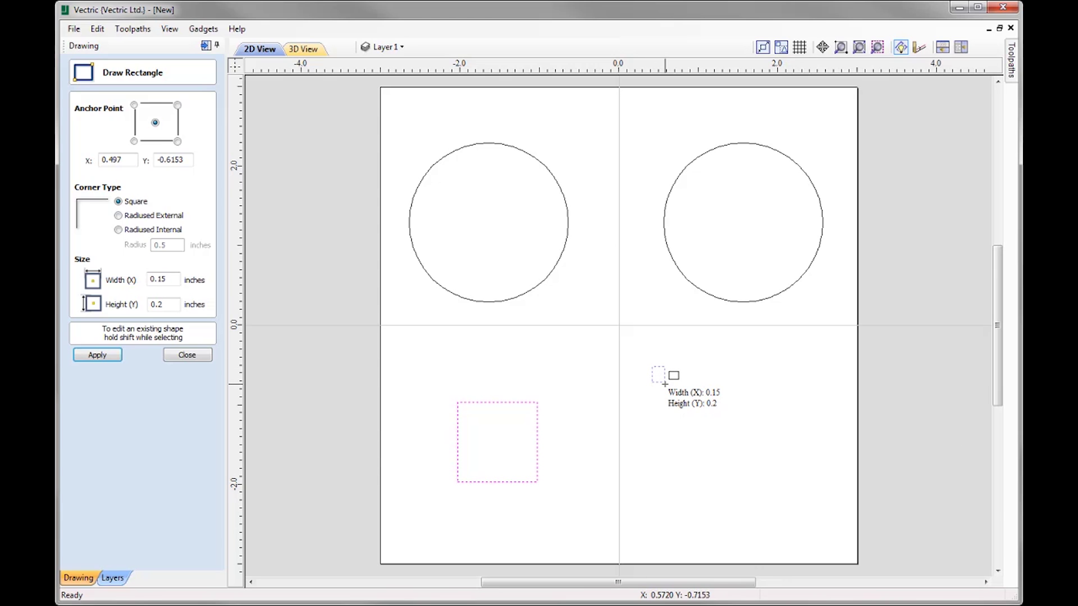
{"action": "type", "text": "3"}
{"action": "type", "text": "w"}
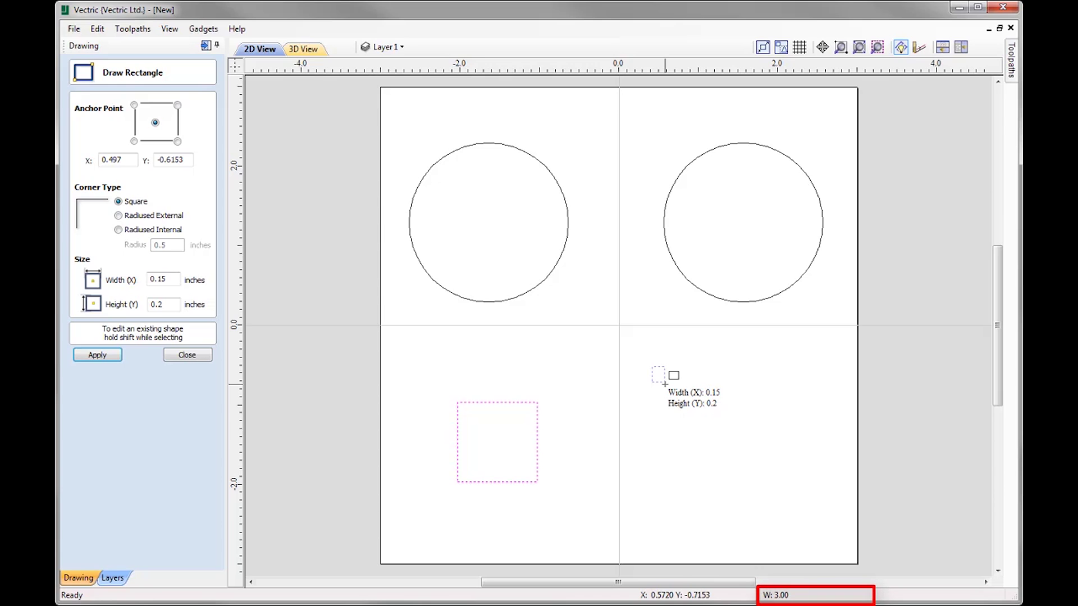
{"action": "type", "text": "2"}
{"action": "key", "text": "Return"}
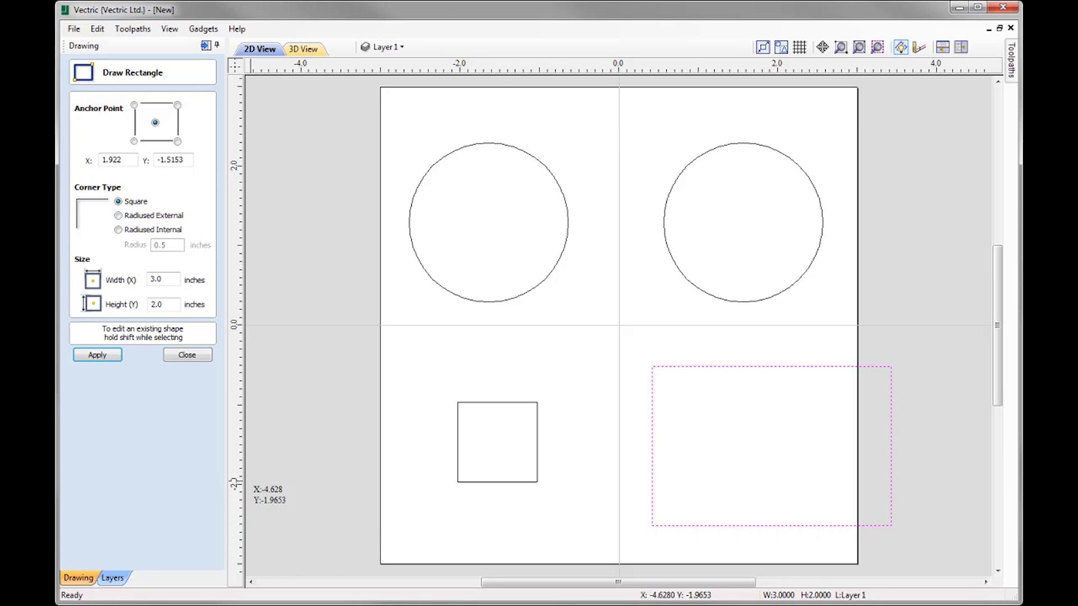
{"action": "left_click", "coordinate": [187, 355]}
- Delete the rectangle 3 inches wide and 2 inches high below the right-hand circle
{"action": "left_click", "coordinate": [783, 367]}
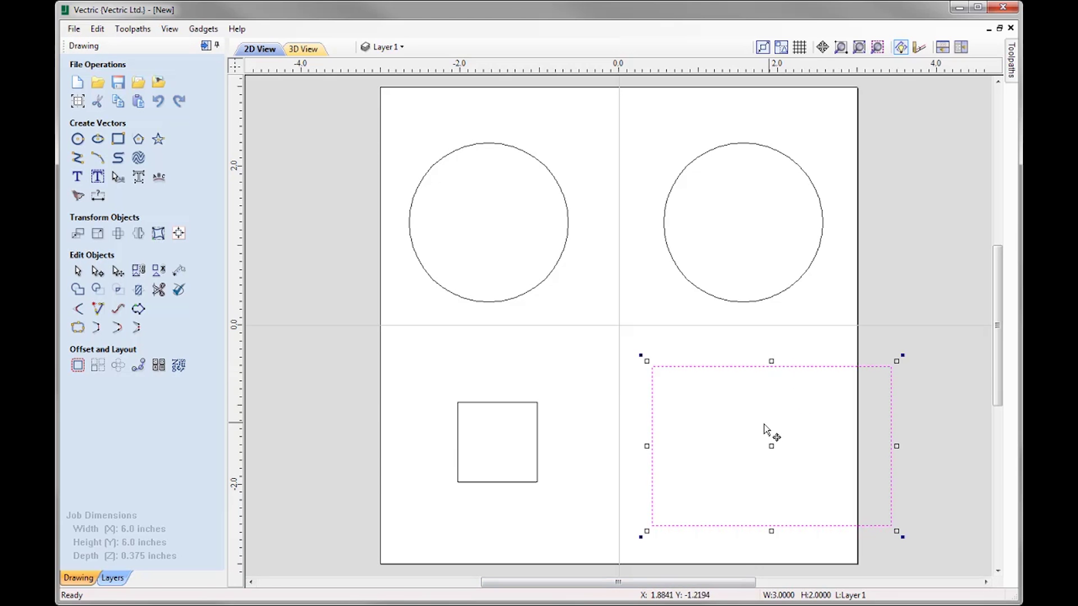
{"action": "key", "text": "Delete"}
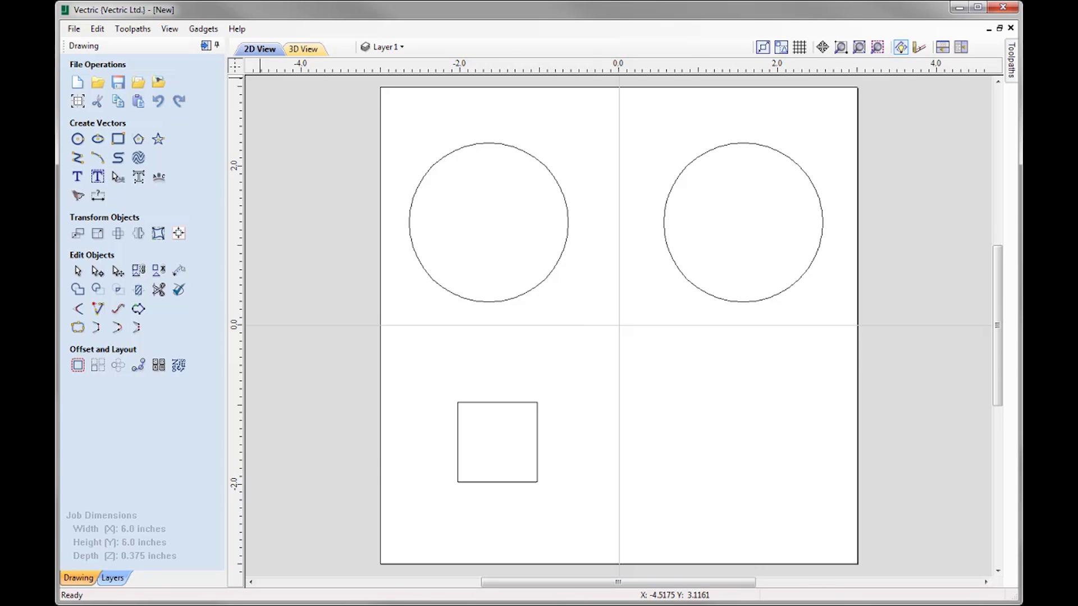
- Move the 1-inch square straight up by exactly 1 inch along the vertical snap line
{"action": "left_click", "coordinate": [537, 449]}
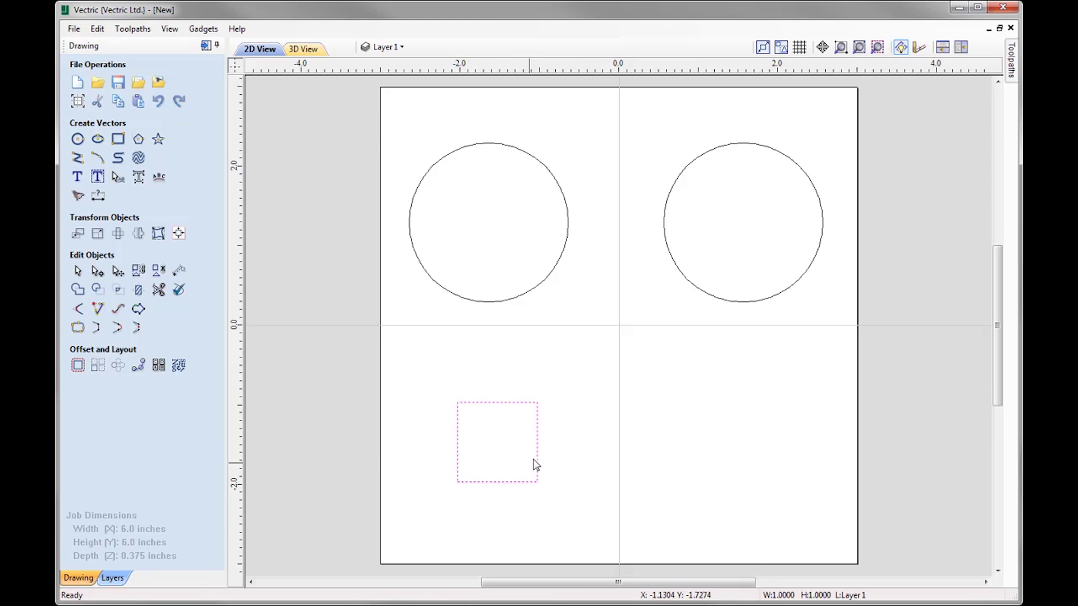
{"action": "left_click", "coordinate": [539, 455]}
{"action": "left_click_drag", "start_coordinate": [520, 402], "coordinate": [520, 396]}
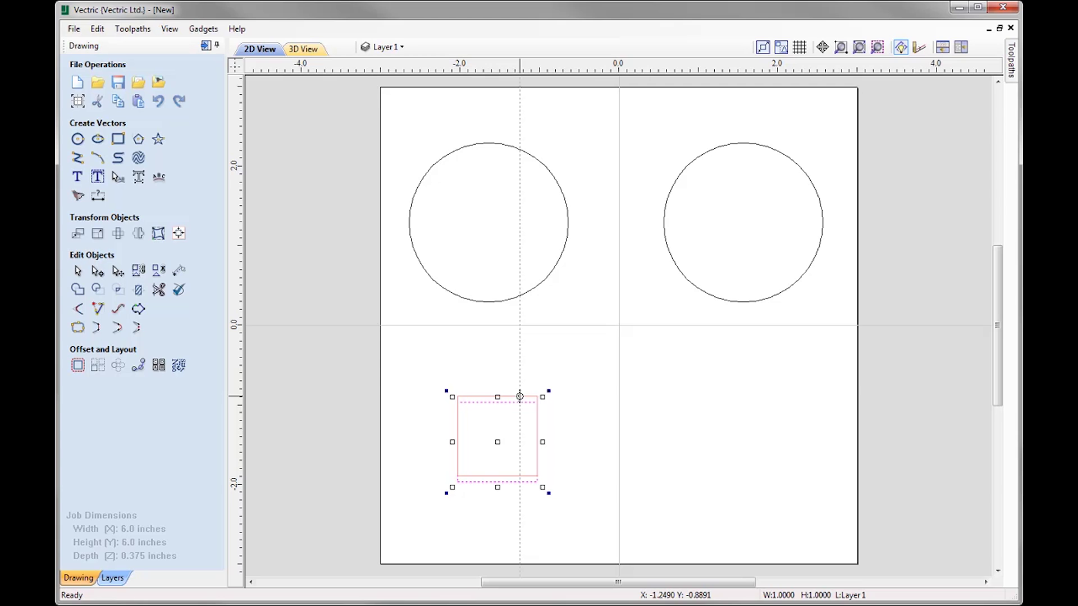
{"action": "type", "text": "1"}
{"action": "key", "text": "Up"}
{"action": "left_click", "coordinate": [517, 469]}
- Move the square straight back down by exactly 1 inch
{"action": "left_click", "coordinate": [509, 401]}
{"action": "left_click_drag", "start_coordinate": [509, 324], "coordinate": [509, 335]}
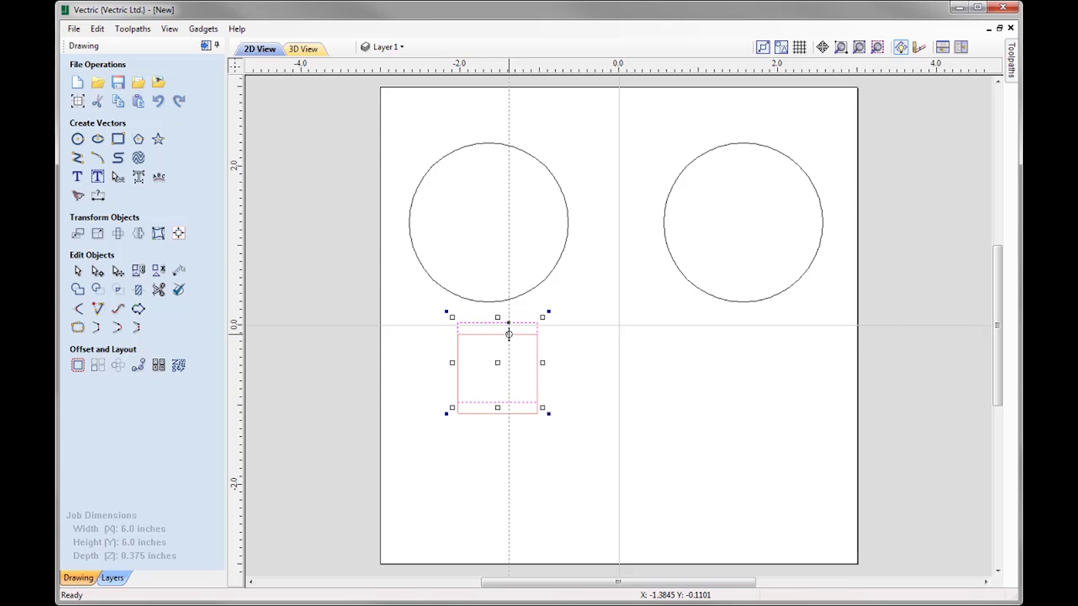
{"action": "type", "text": "1"}
{"action": "key", "text": "Return"}
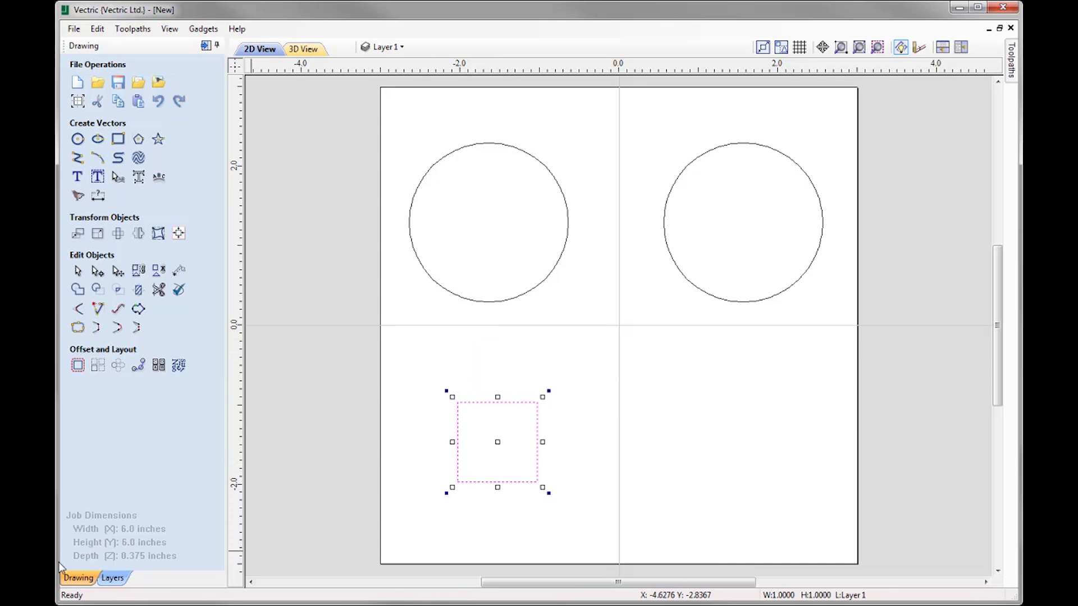
- Move the square by its centre point to the absolute position X 0, Y 0
{"action": "left_click", "coordinate": [501, 440]}
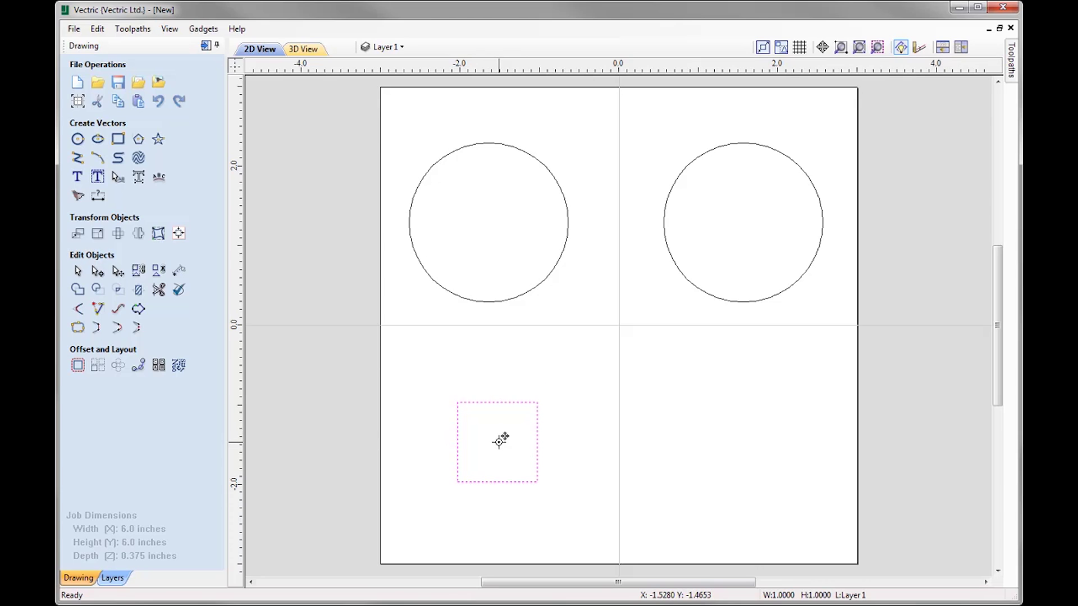
{"action": "left_click_drag", "start_coordinate": [499, 442], "coordinate": [504, 441]}
{"action": "left_click_drag", "start_coordinate": [504, 442], "coordinate": [504, 440]}
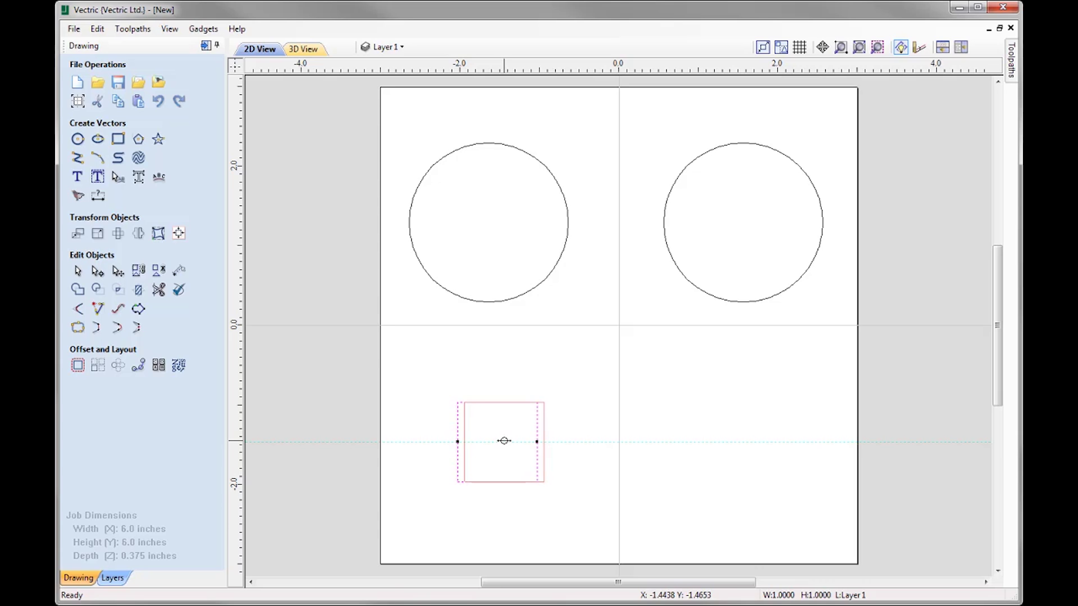
{"action": "type", "text": "0"}
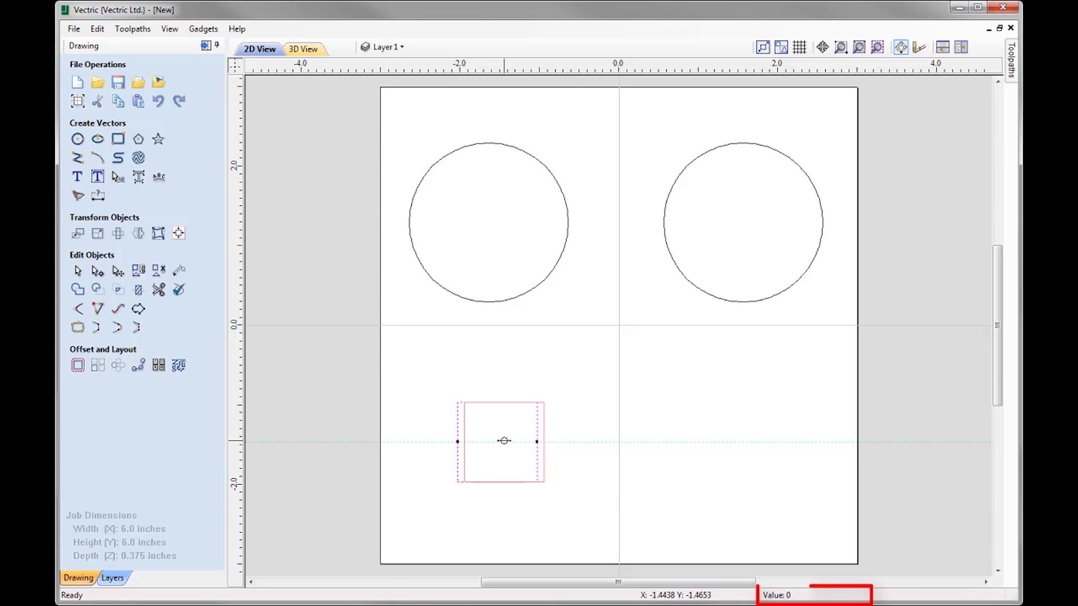
{"action": "type", "text": "x0"}
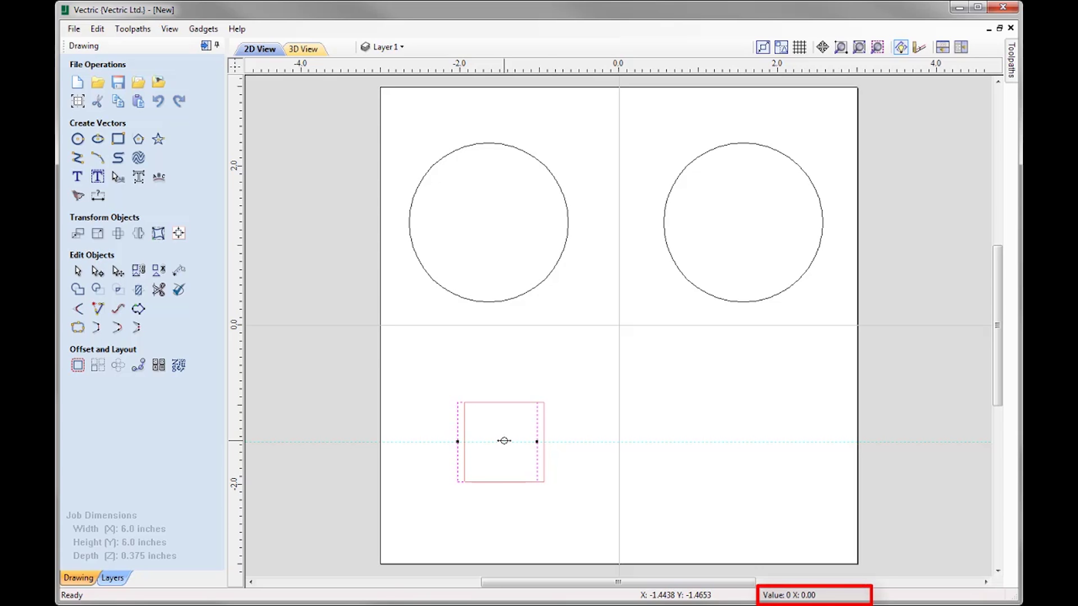
{"action": "key", "text": "Return"}
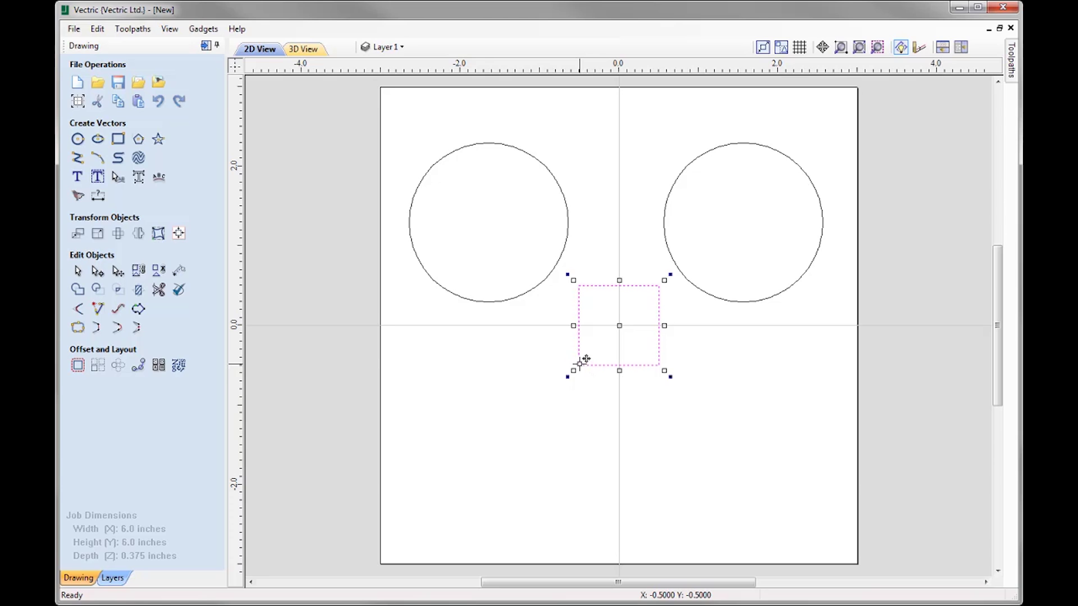
- Place the square's lower-left corner at X 0, Y 0, and move the square back below the left-hand circle
{"action": "left_click_drag", "start_coordinate": [580, 364], "coordinate": [580, 362]}
{"action": "type", "text": "0x0"}
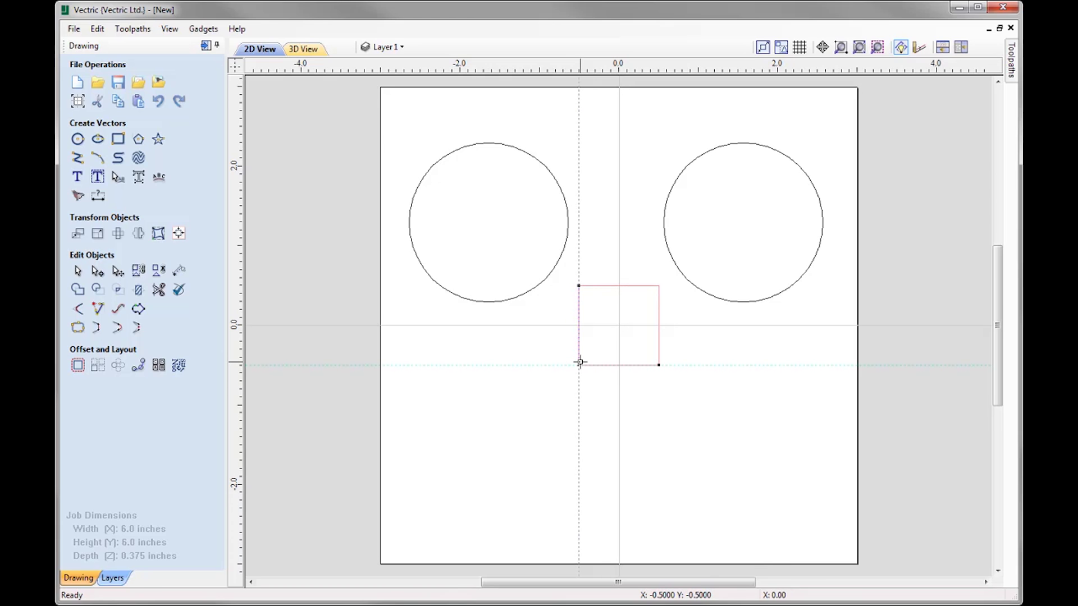
{"action": "key", "text": "Return"}
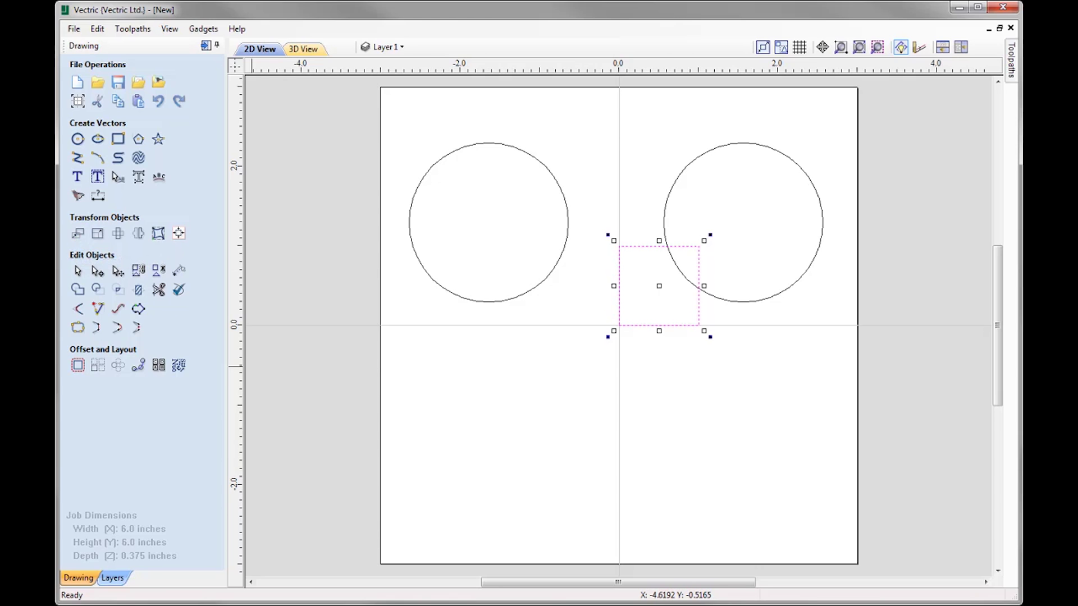
{"action": "left_click_drag", "start_coordinate": [657, 283], "coordinate": [494, 438]}
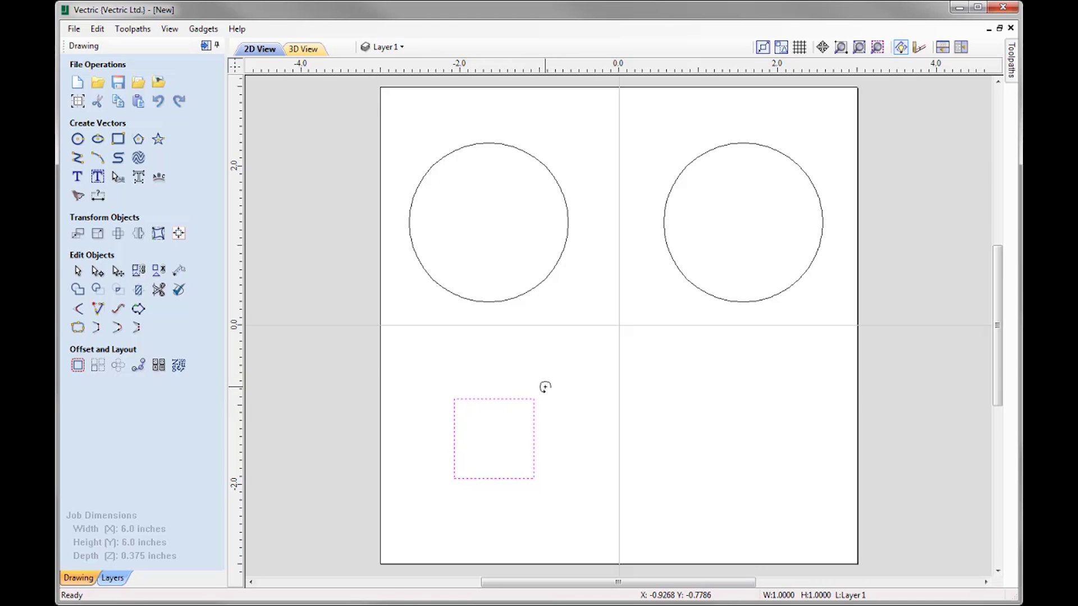
- Rotate the square by 45 degrees, and undo the rotation
{"action": "left_click_drag", "start_coordinate": [545, 387], "coordinate": [542, 384]}
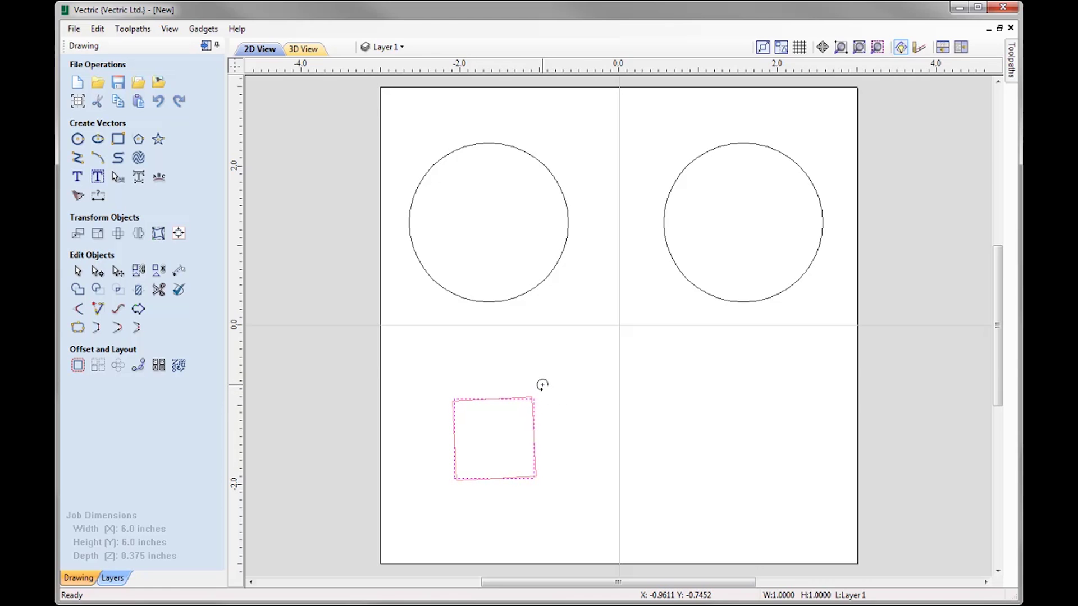
{"action": "type", "text": "45"}
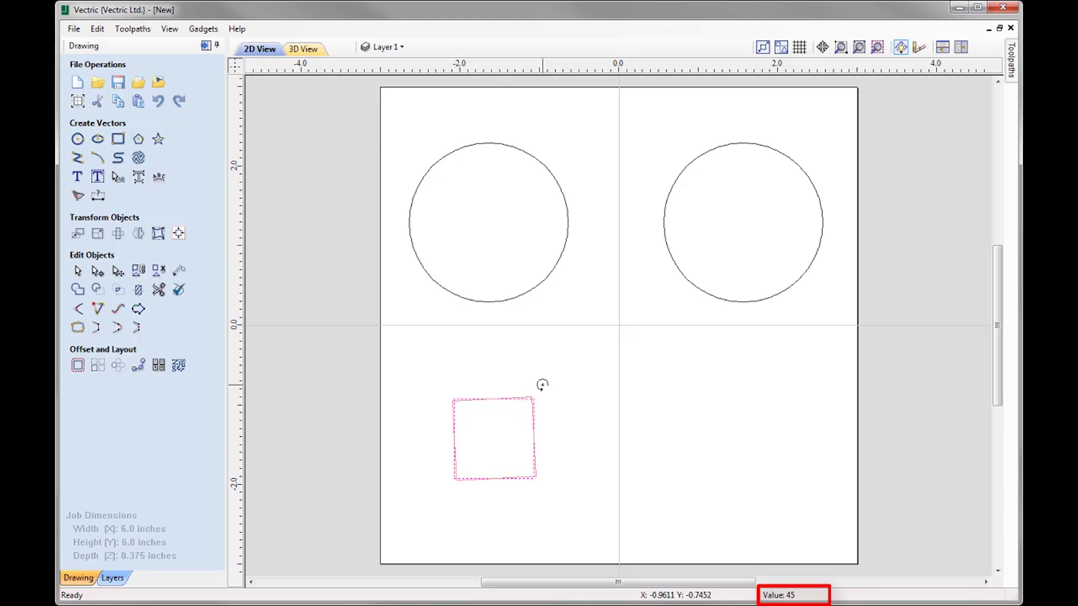
{"action": "key", "text": "Return"}
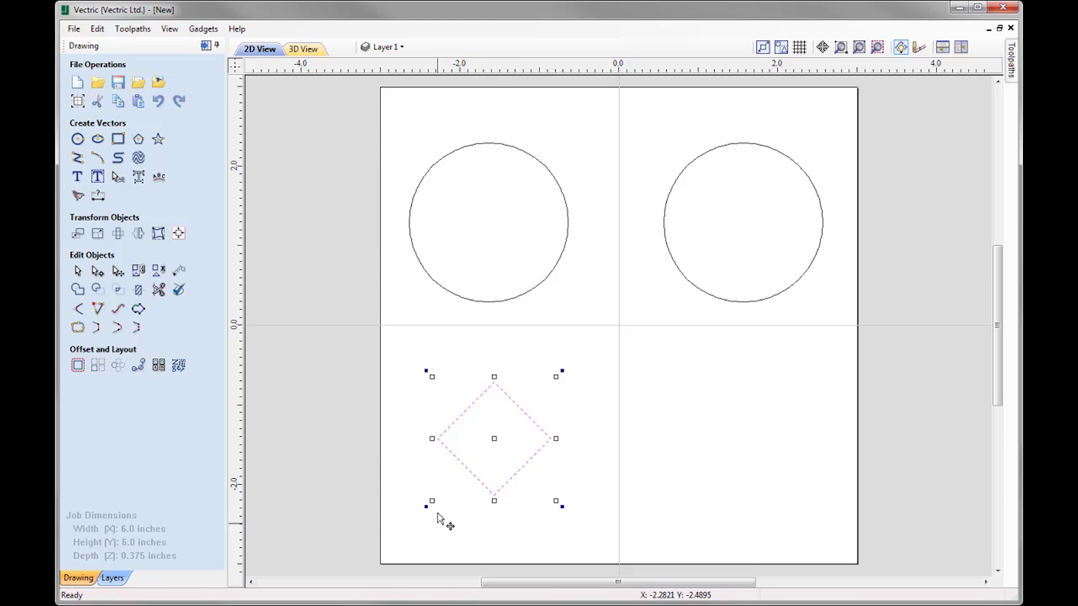
{"action": "key", "text": "ctrl+z"}
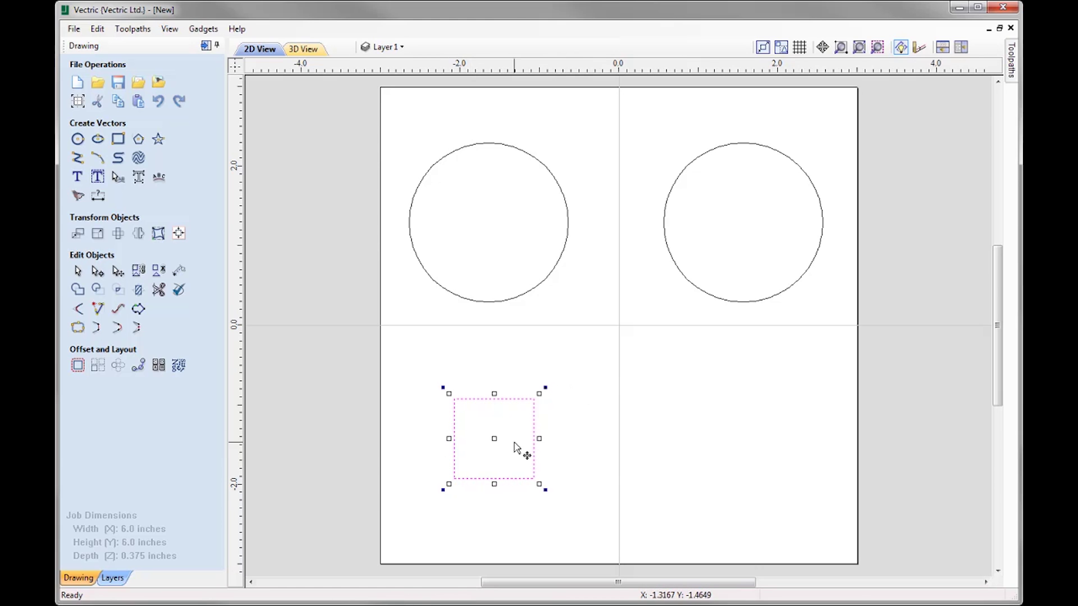
- Resize the square to 0.5 inches wide and 0.5 inches high from its upper-right corner handle
{"action": "left_click_drag", "start_coordinate": [540, 394], "coordinate": [542, 391]}
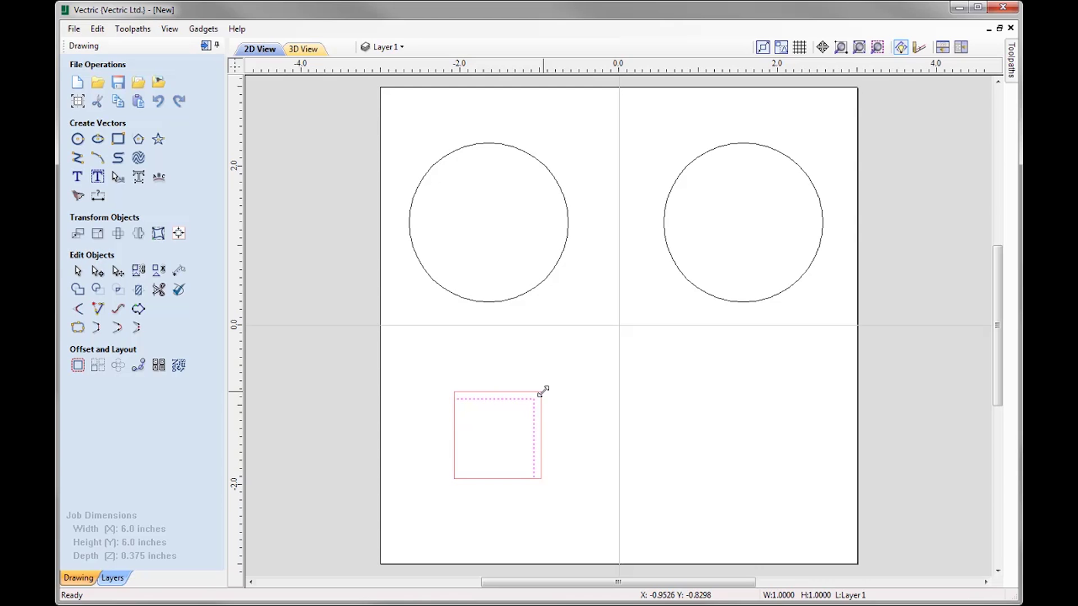
{"action": "type", "text": "0.5d0.5"}
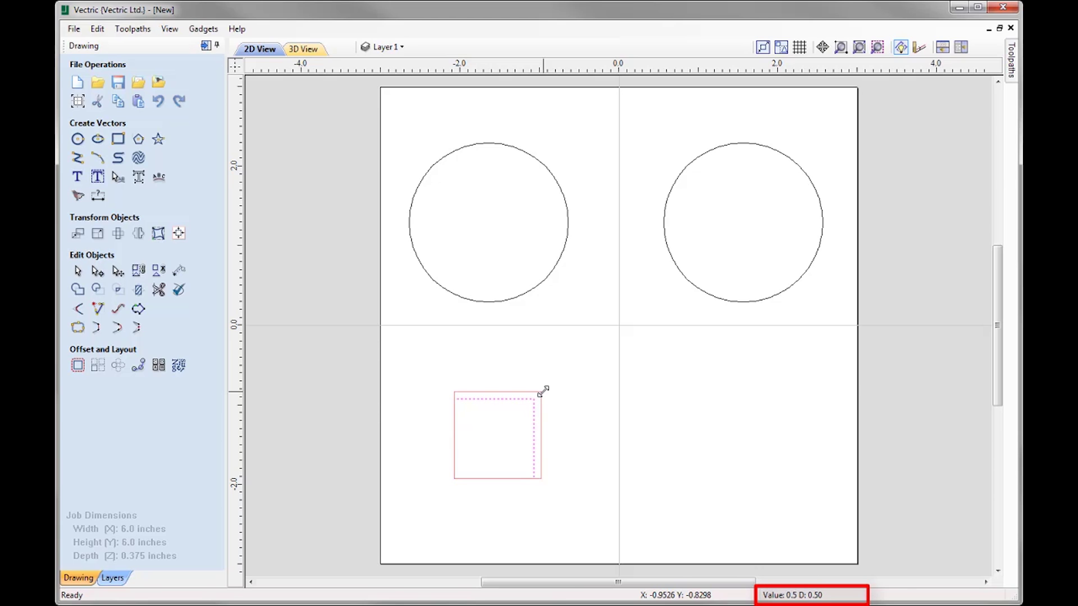
{"action": "key", "text": "Return"}
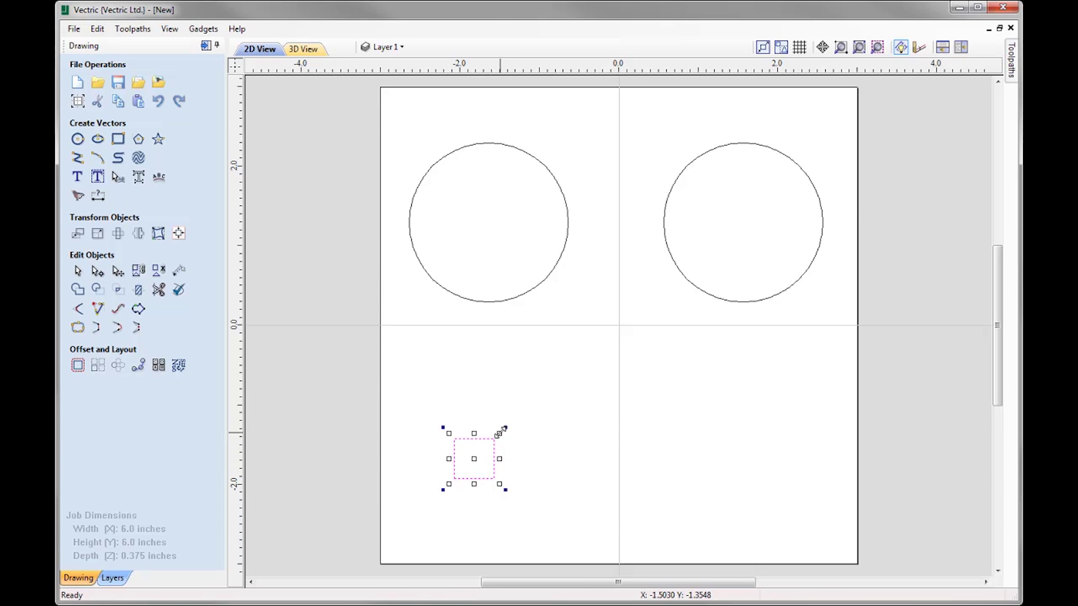
- Scale the 0.5-inch square by a factor of 3 from its upper-right corner handle
{"action": "left_click_drag", "start_coordinate": [501, 431], "coordinate": [503, 431]}
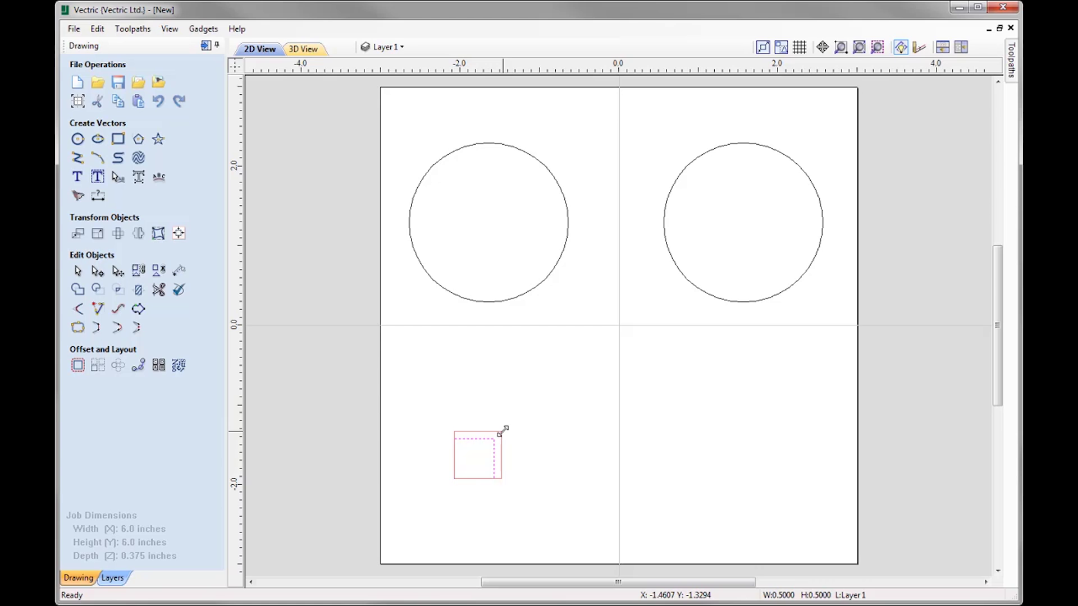
{"action": "type", "text": "3"}
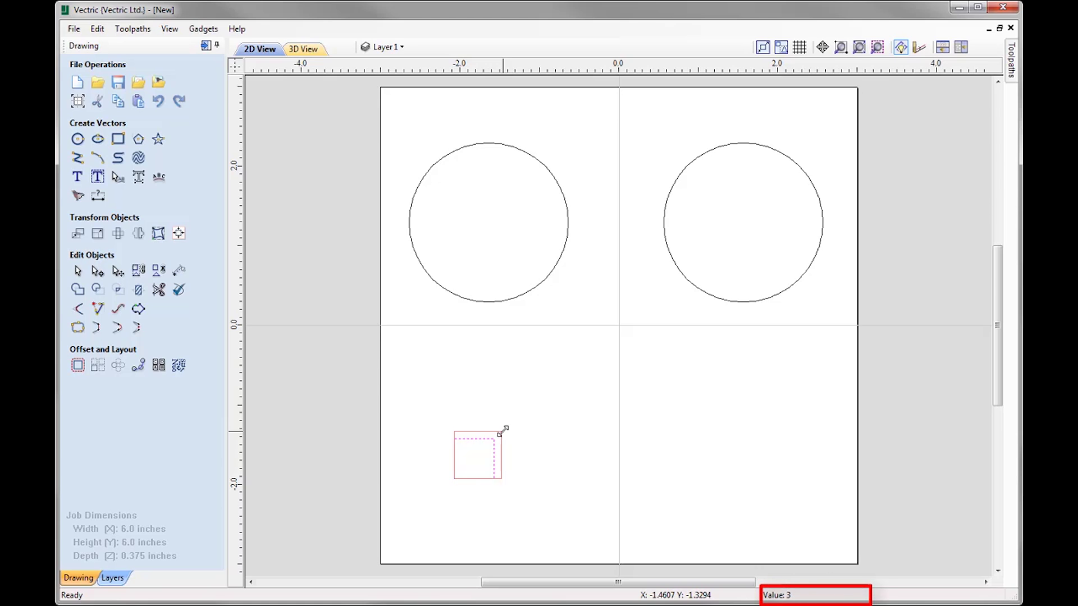
{"action": "key", "text": "Return"}
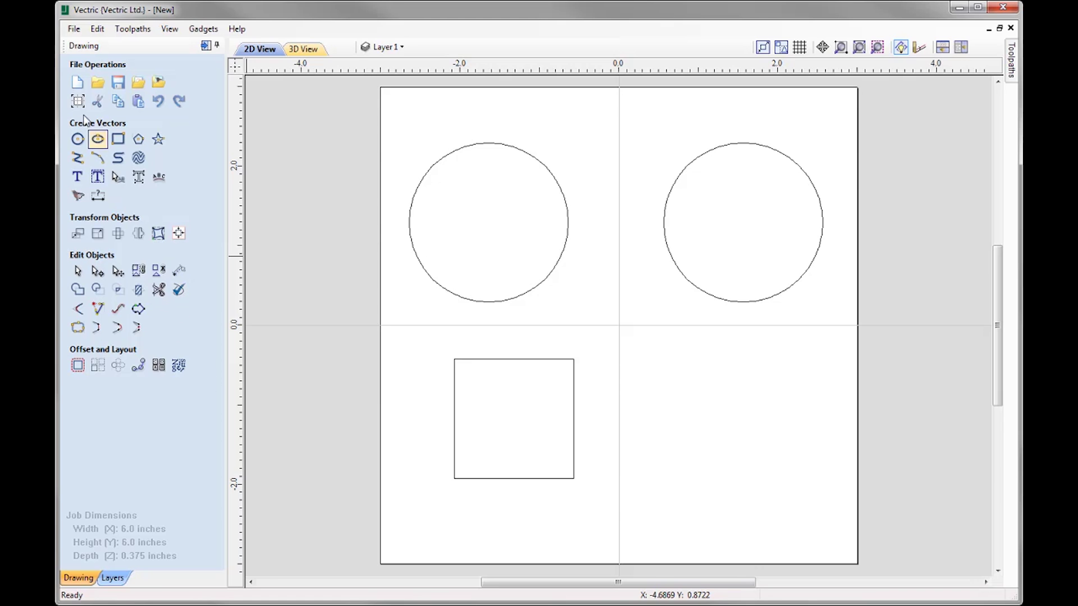
- Import the vectors from SnowWhite.dxf into the drawing
{"action": "left_click", "coordinate": [73, 29]}
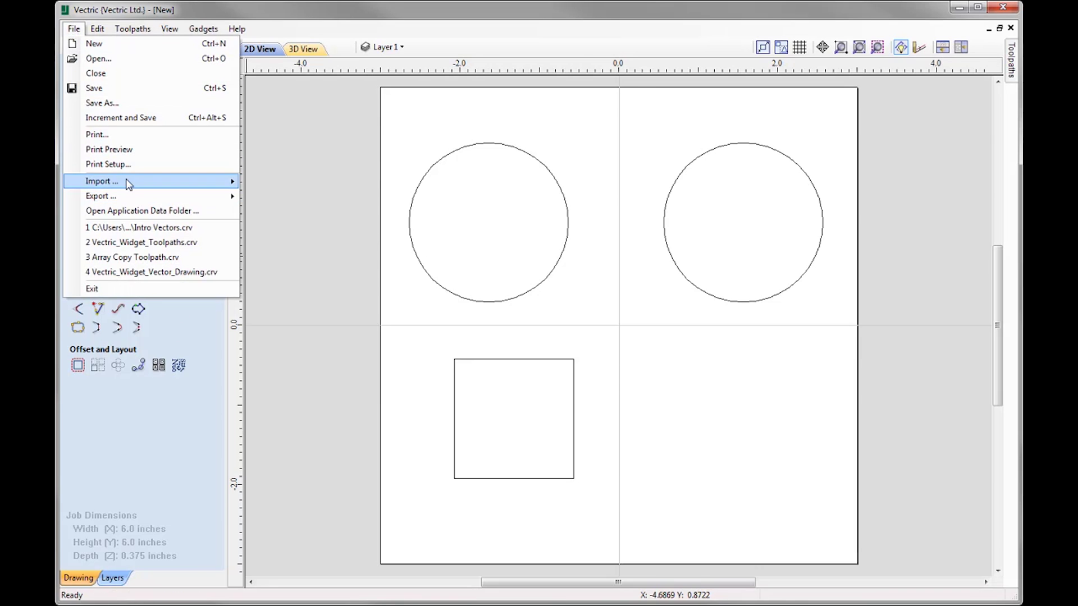
{"action": "mouse_move", "coordinate": [126, 182]}
{"action": "left_click", "coordinate": [304, 183]}
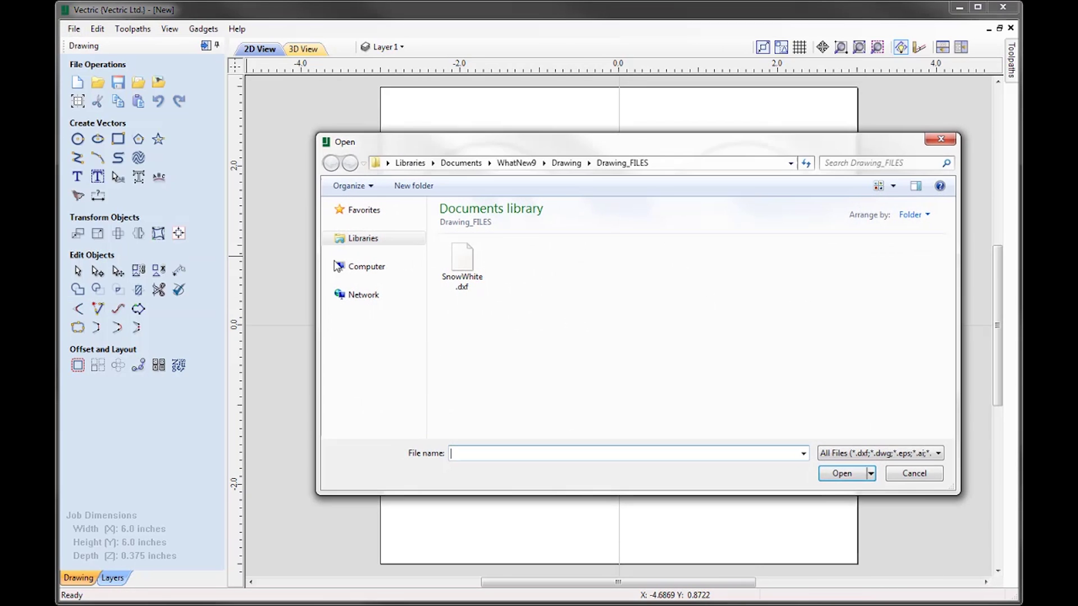
{"action": "left_click", "coordinate": [459, 264]}
{"action": "left_click", "coordinate": [862, 475]}
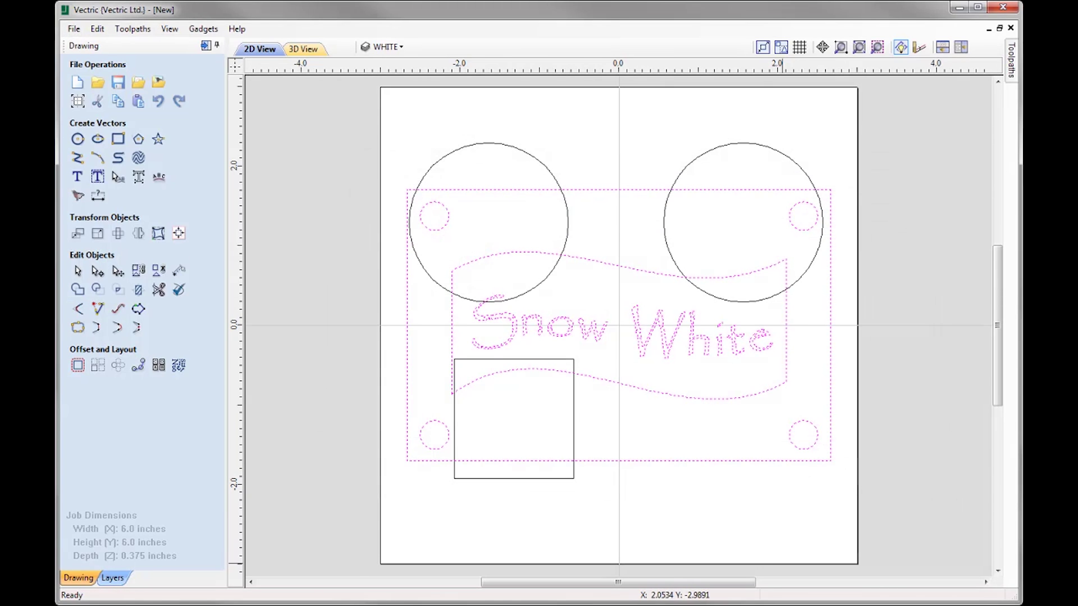
- Hide Layer 1 and deselect the imported Snow White vectors
{"action": "left_click", "coordinate": [386, 46]}
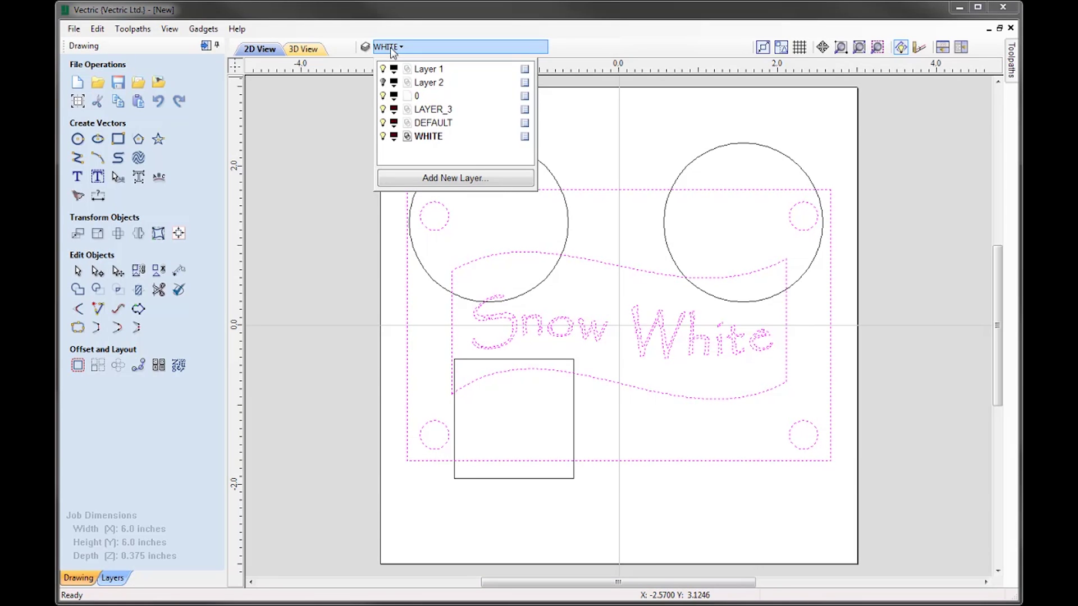
{"action": "left_click", "coordinate": [383, 69]}
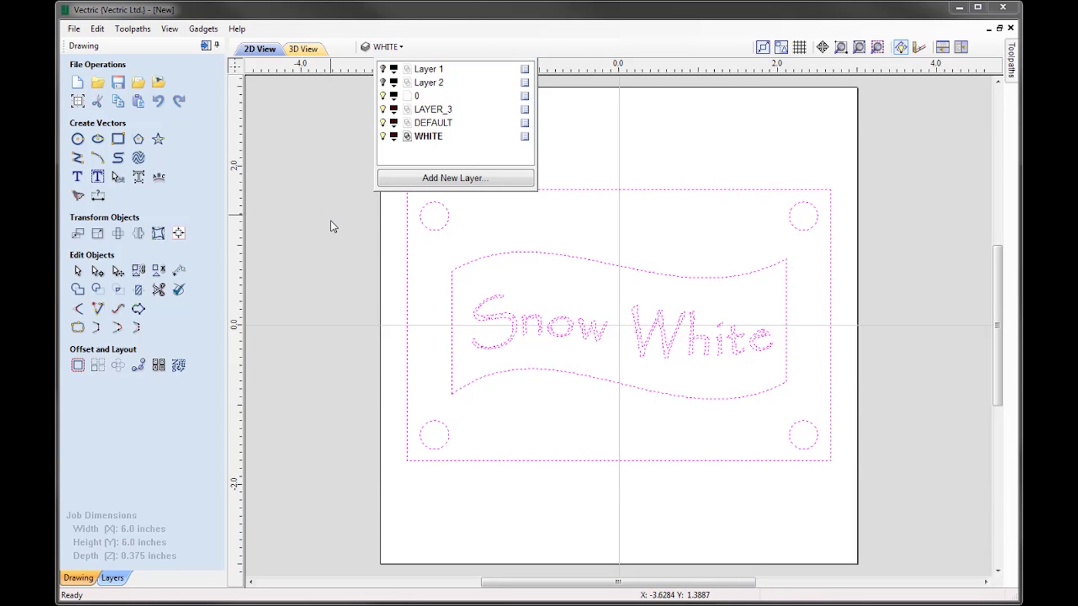
{"action": "left_click", "coordinate": [331, 278]}
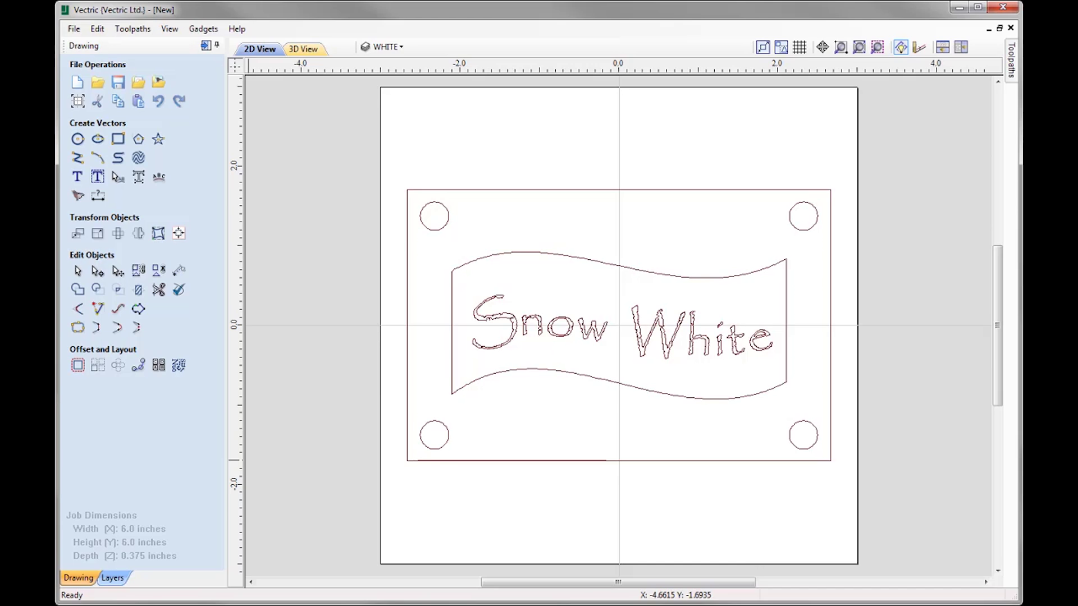
- Run the Vector Validator on all visible vectors and fix the zero-length spans in the Snow White artwork
{"action": "left_click", "coordinate": [179, 290]}
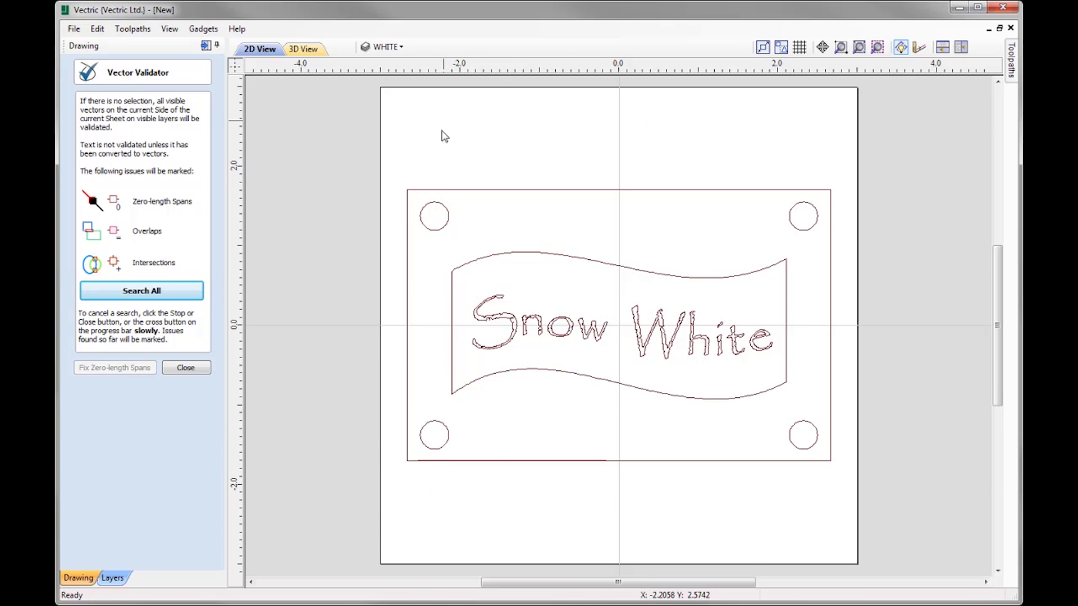
{"action": "left_click", "coordinate": [152, 291]}
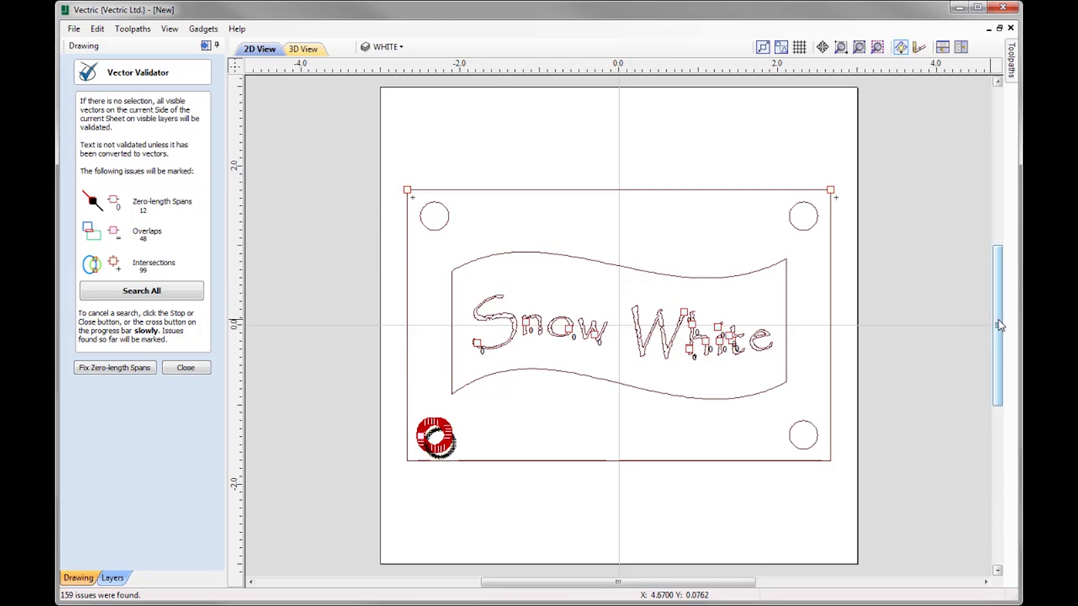
{"action": "scroll", "coordinate": [694, 324], "scroll_direction": "up", "scroll_amount": 1}
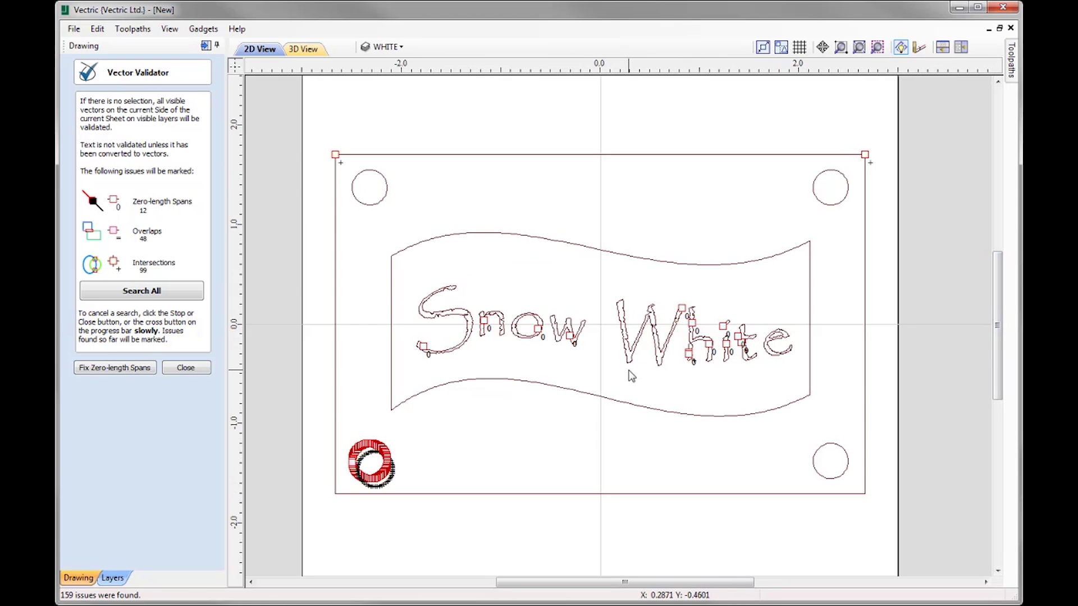
{"action": "scroll", "coordinate": [635, 374], "scroll_direction": "up", "scroll_amount": 1}
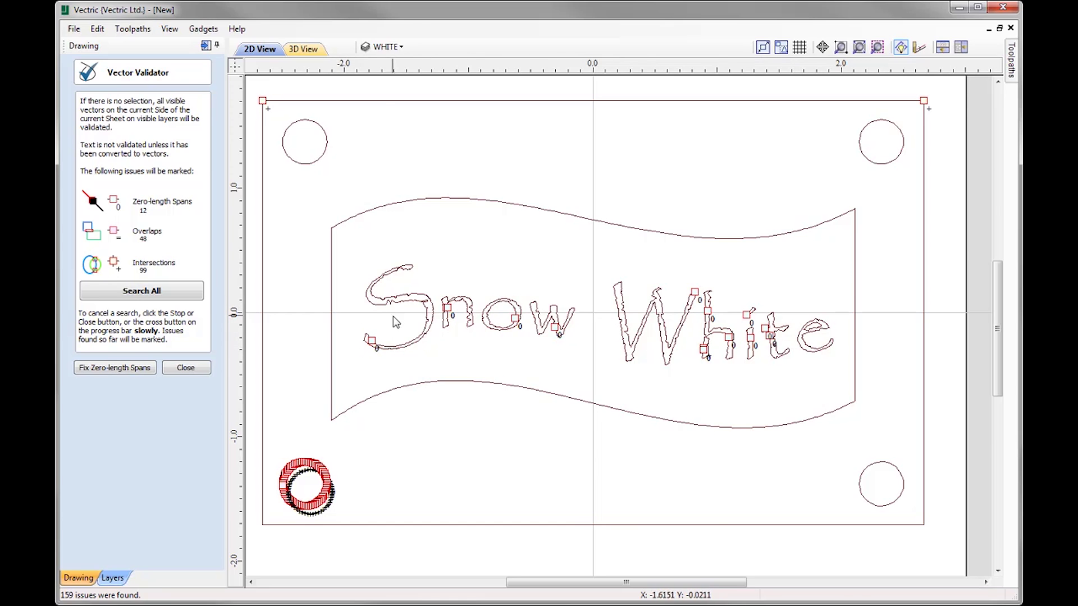
{"action": "left_click", "coordinate": [115, 370]}
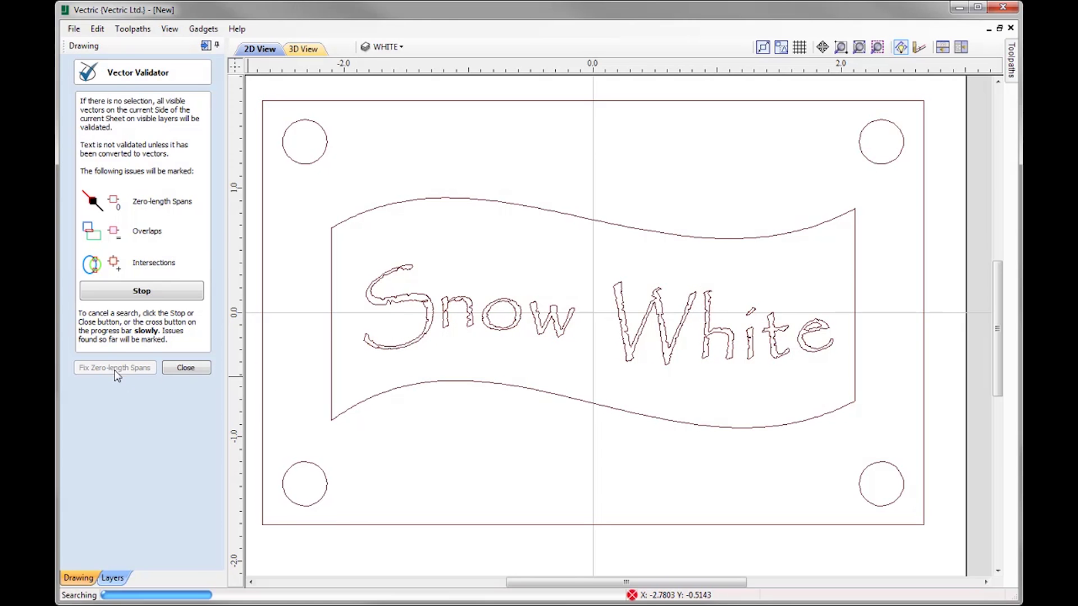
- Examine the overlap and intersection markers on the lower-left circle of the Snow White sign and close the Vector Validator
{"action": "left_click", "coordinate": [998, 334]}
{"action": "scroll", "coordinate": [571, 336], "scroll_direction": "down", "scroll_amount": 1}
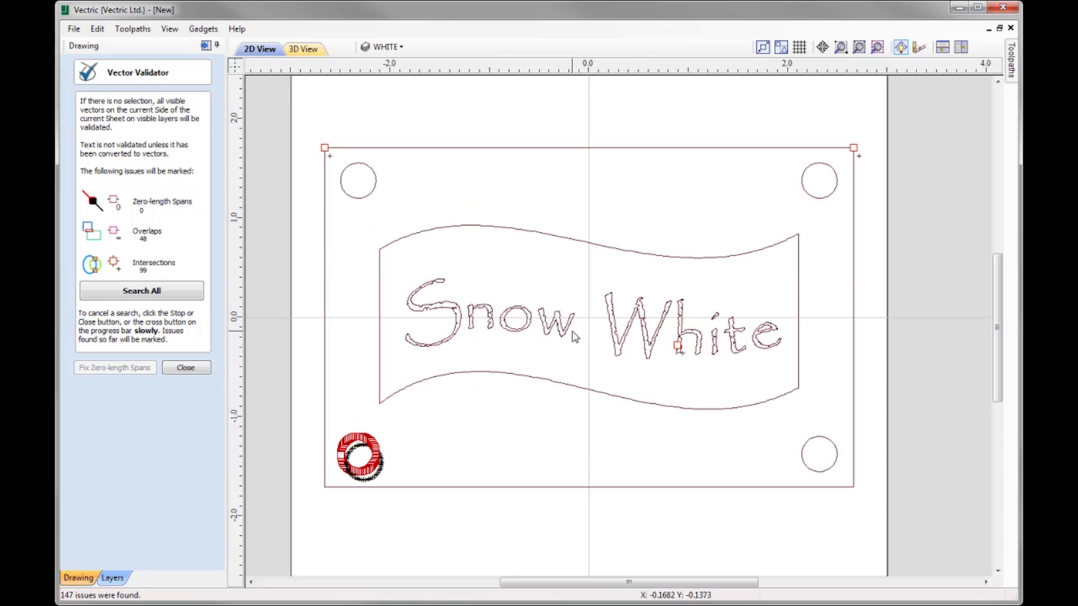
{"action": "scroll", "coordinate": [579, 335], "scroll_direction": "down", "scroll_amount": 1}
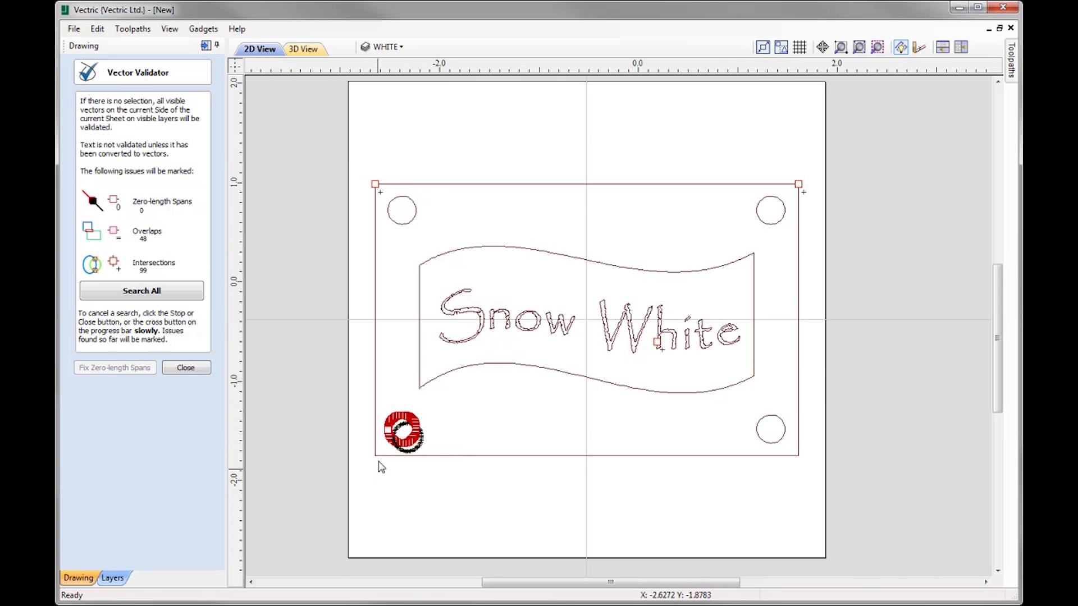
{"action": "scroll", "coordinate": [413, 447], "scroll_direction": "up", "scroll_amount": 6}
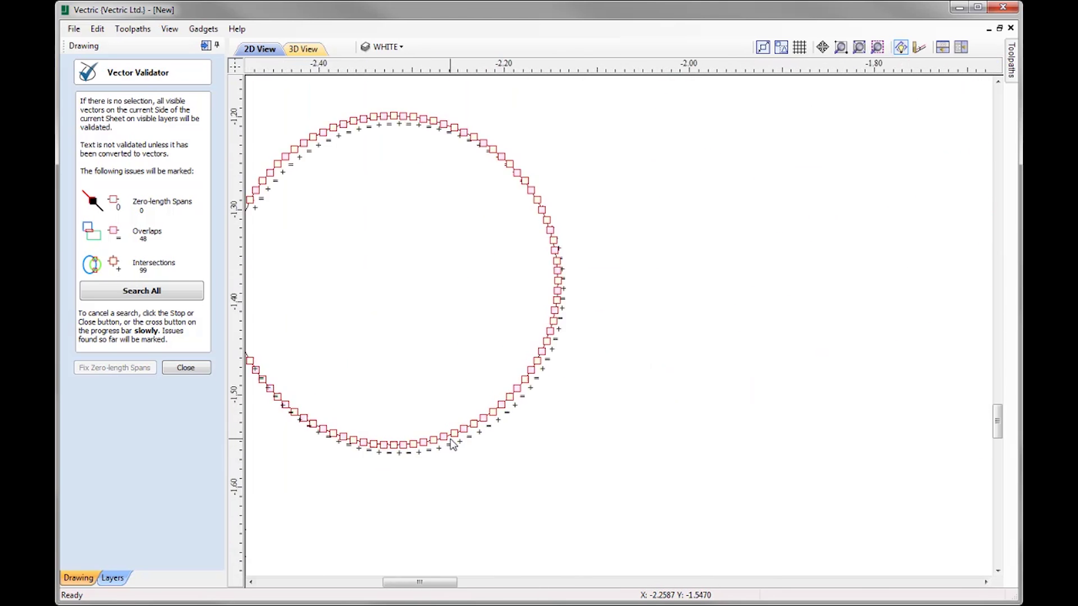
{"action": "scroll", "coordinate": [454, 444], "scroll_direction": "up", "scroll_amount": 2}
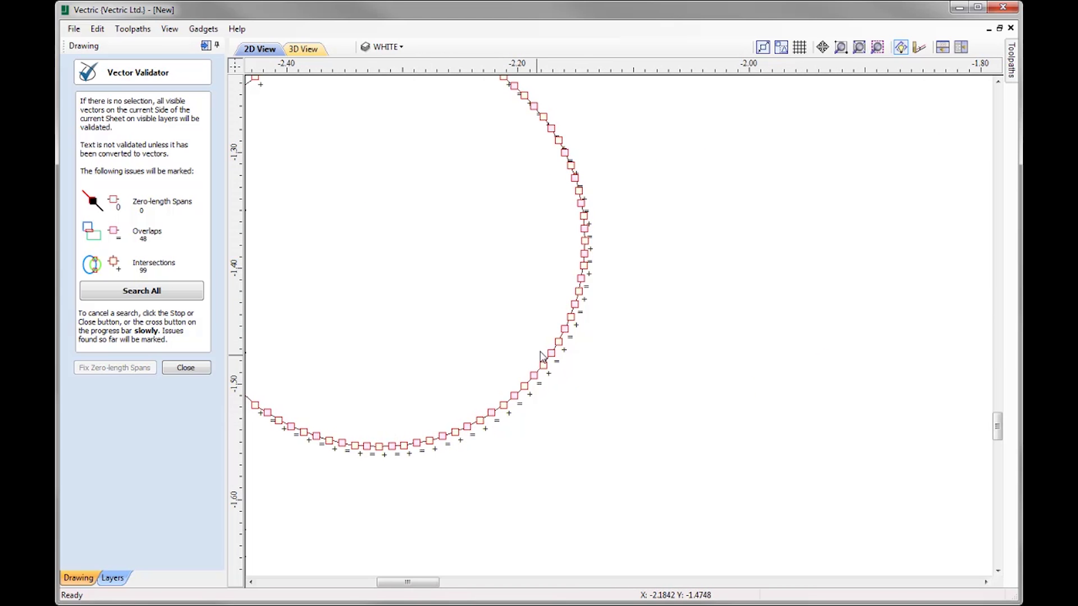
{"action": "scroll", "coordinate": [506, 433], "scroll_direction": "down", "scroll_amount": 1}
{"action": "scroll", "coordinate": [470, 431], "scroll_direction": "down", "scroll_amount": 1}
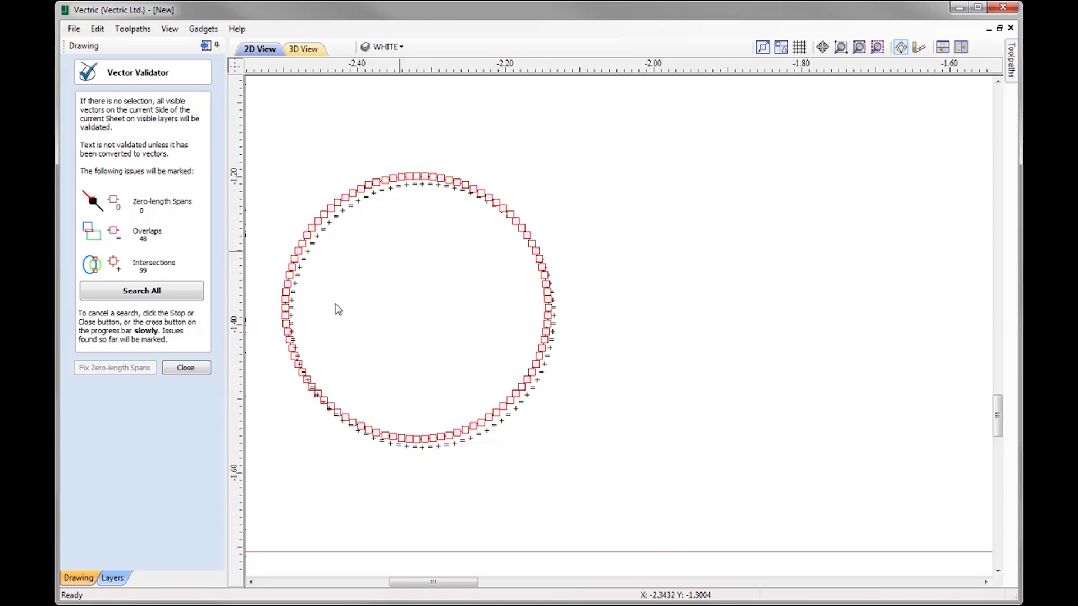
{"action": "scroll", "coordinate": [428, 422], "scroll_direction": "down", "scroll_amount": 3}
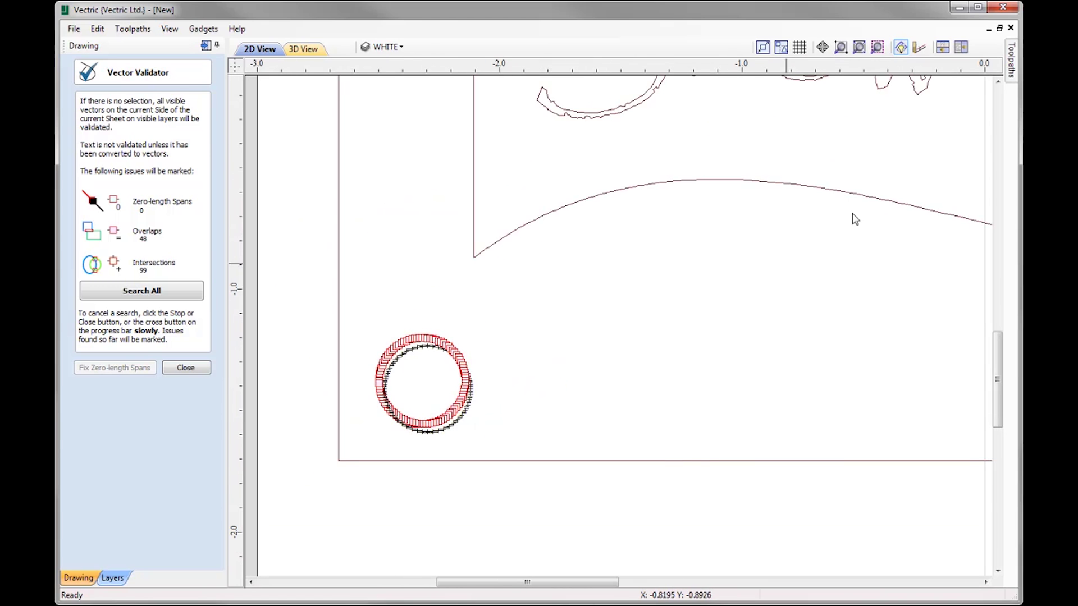
{"action": "left_click", "coordinate": [859, 47]}
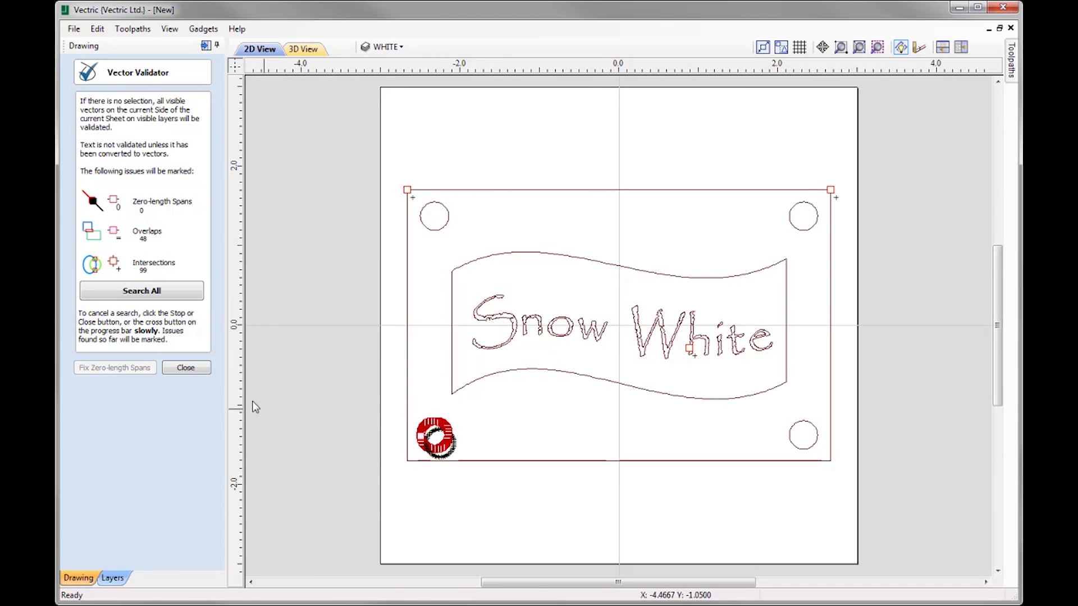
{"action": "left_click", "coordinate": [186, 368]}
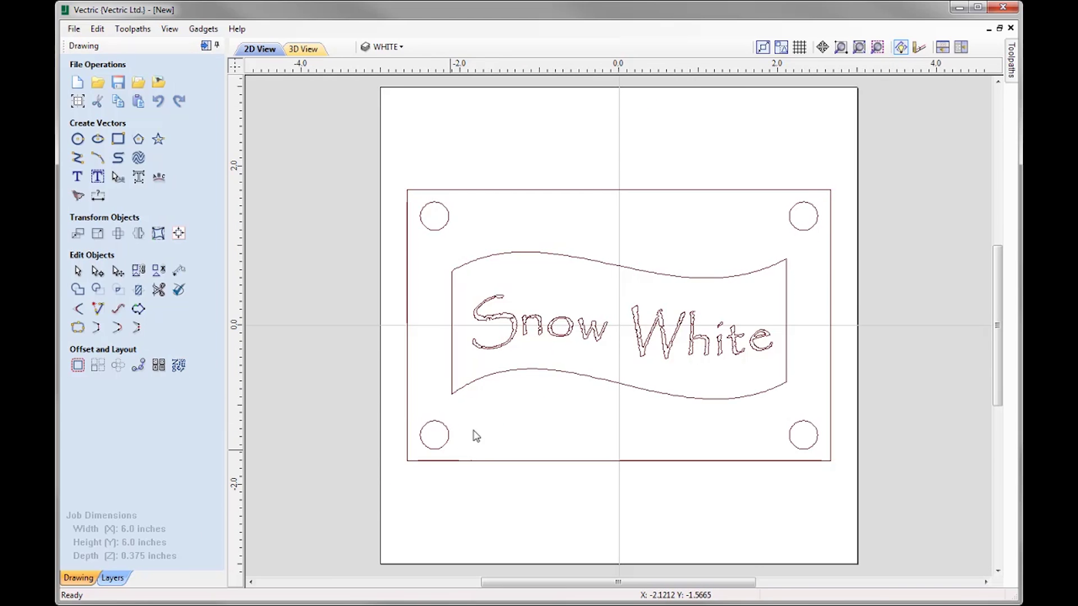
- Move the duplicate circle off the lower-left hole of the sign and delete it, keeping the circle underneath
{"action": "left_click", "coordinate": [448, 436]}
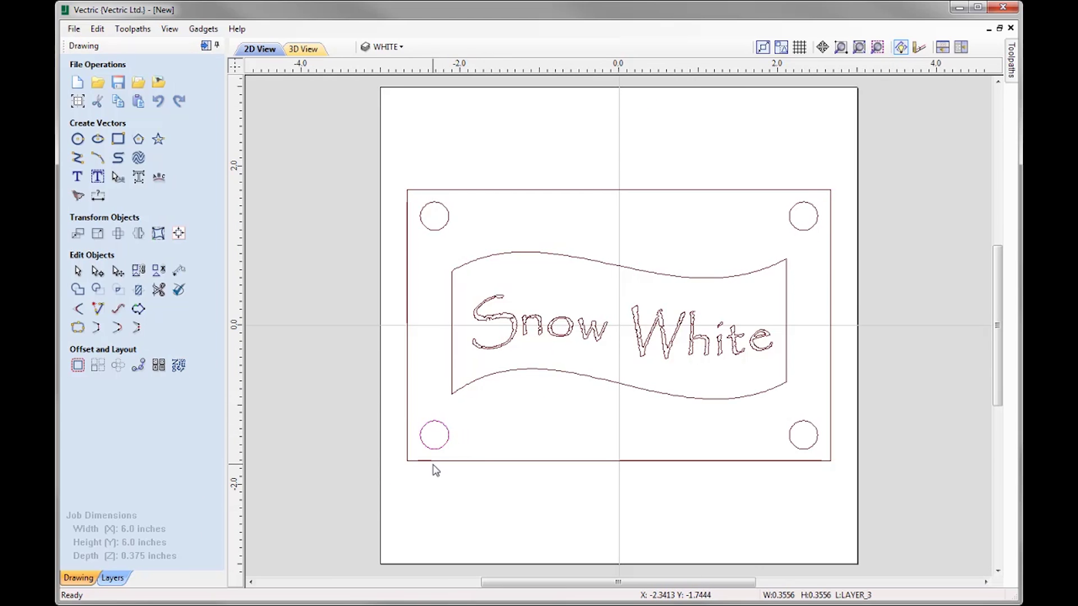
{"action": "scroll", "coordinate": [435, 470], "scroll_direction": "up", "scroll_amount": 4}
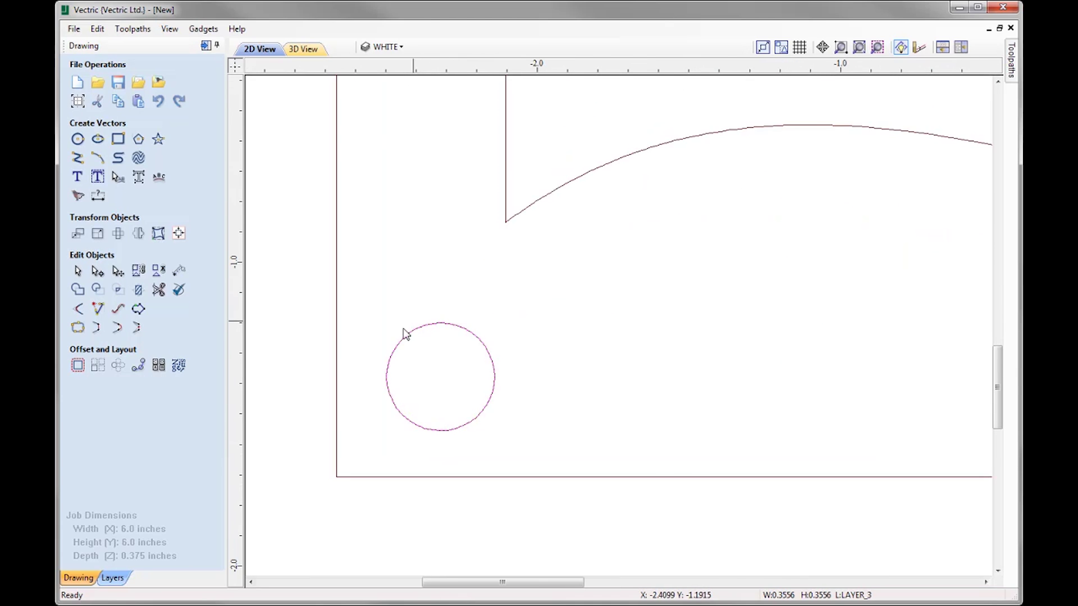
{"action": "left_click", "coordinate": [492, 401]}
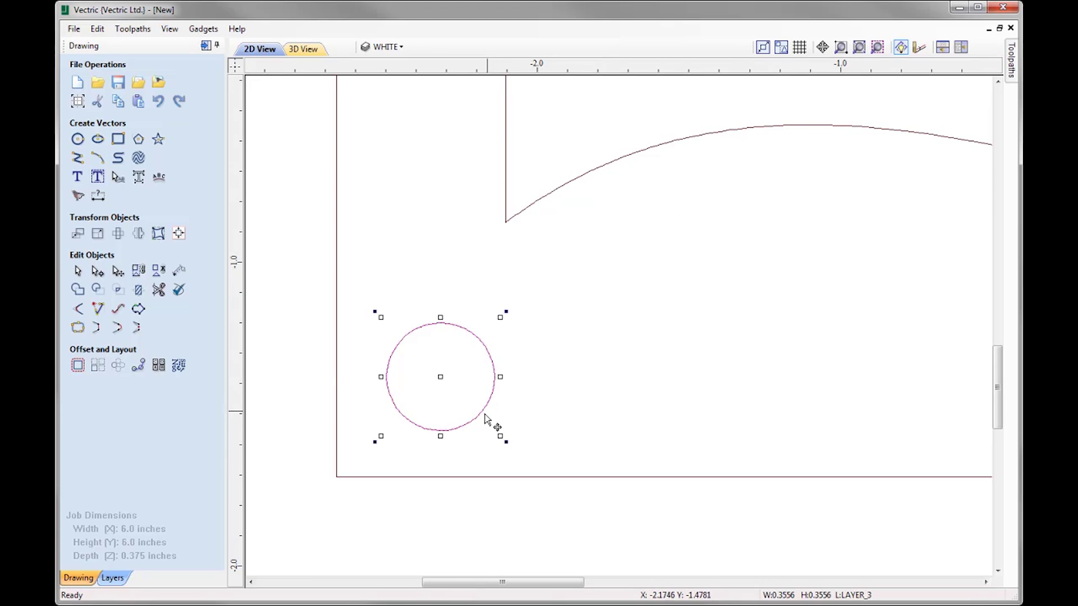
{"action": "left_click_drag", "start_coordinate": [441, 372], "coordinate": [690, 377], "text": "ctrl"}
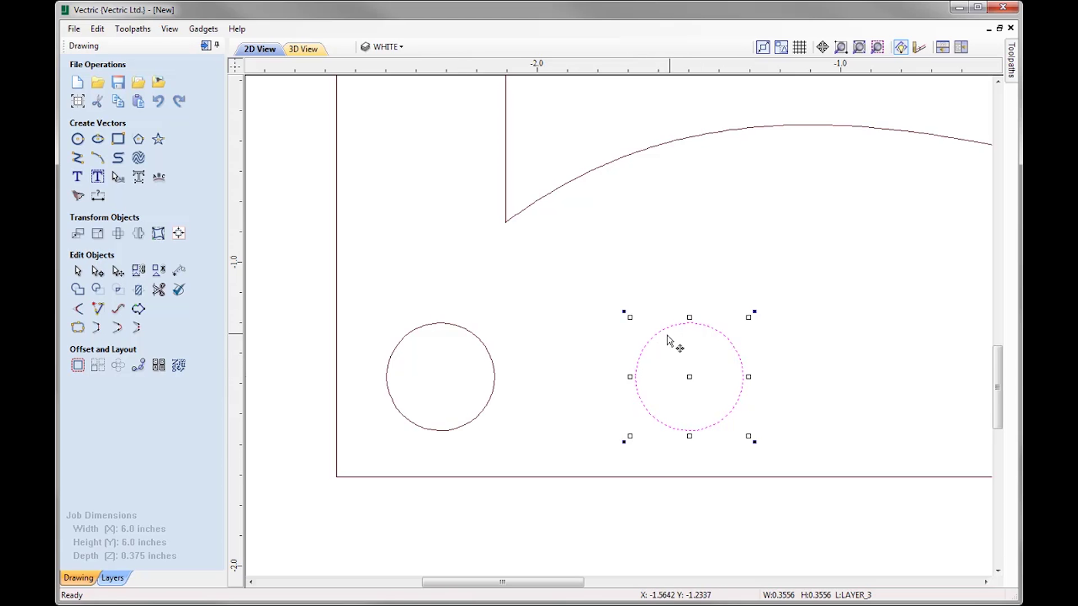
{"action": "key", "text": "Delete"}
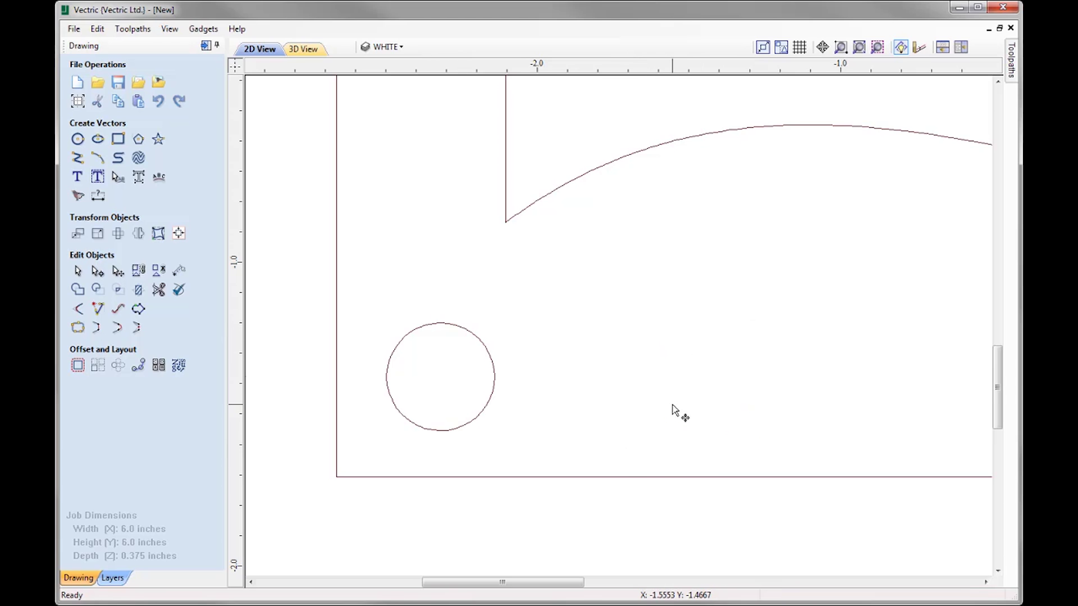
{"action": "left_click", "coordinate": [494, 399]}
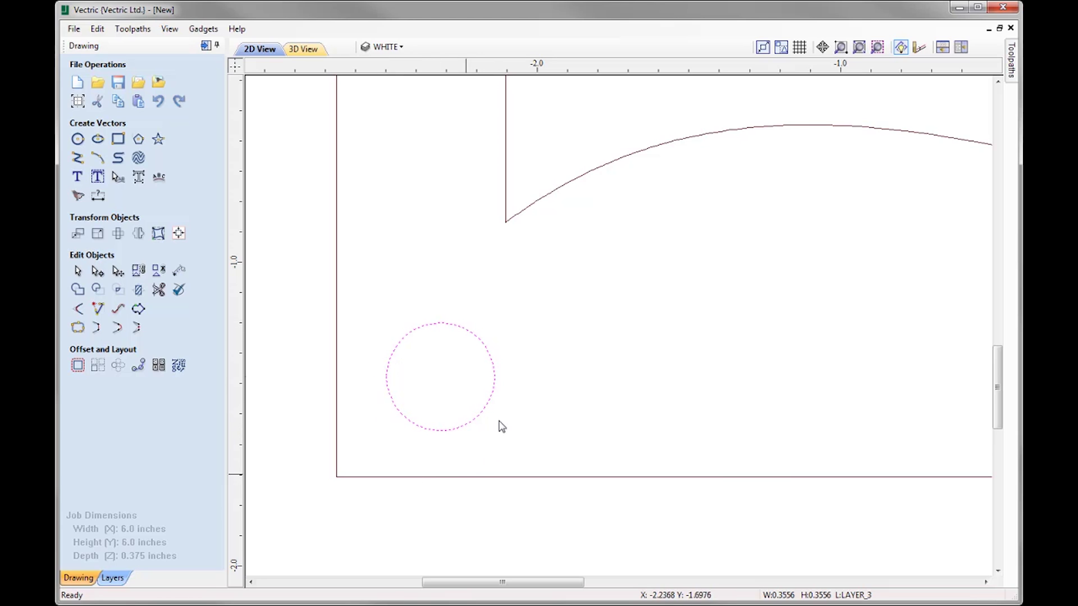
{"action": "left_click", "coordinate": [576, 367]}
{"action": "left_click", "coordinate": [843, 51]}
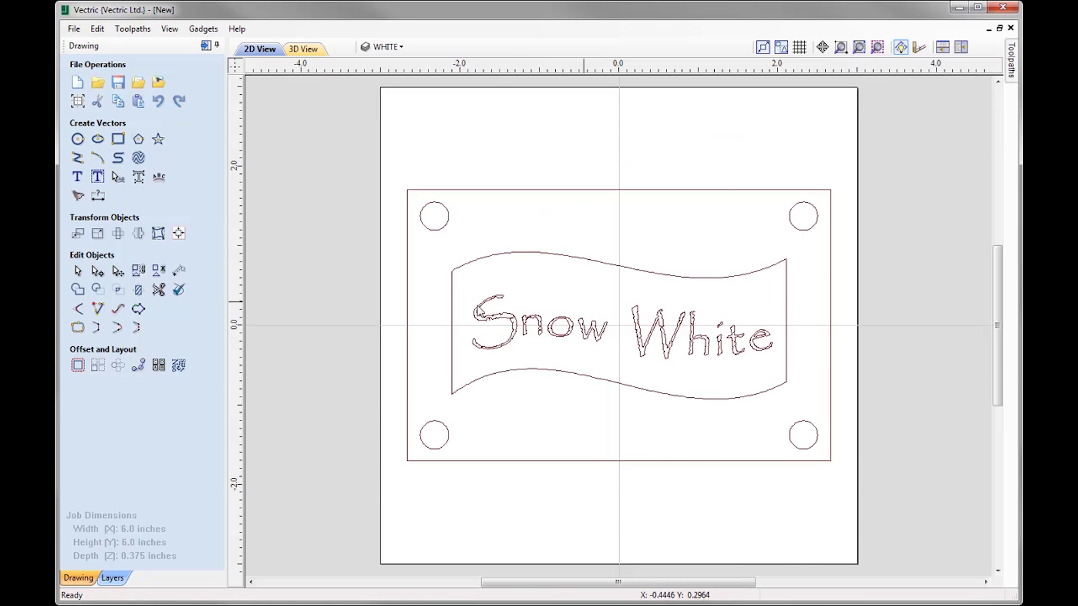
- Rerun the Vector Validator on all visible vectors to locate the remaining issues in the Snow White artwork
{"action": "left_click", "coordinate": [178, 290]}
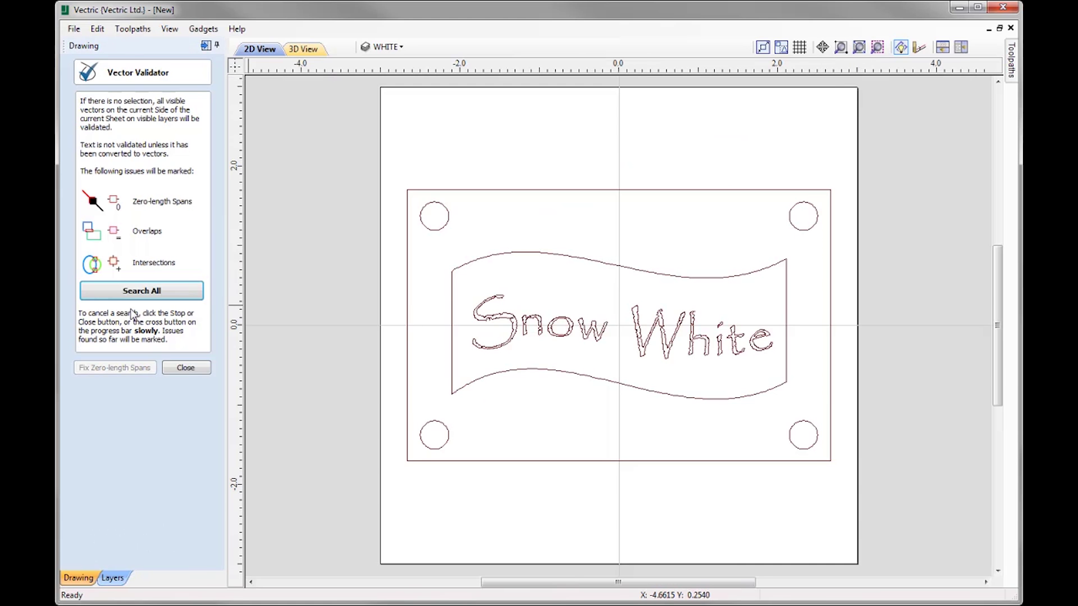
{"action": "left_click", "coordinate": [141, 291]}
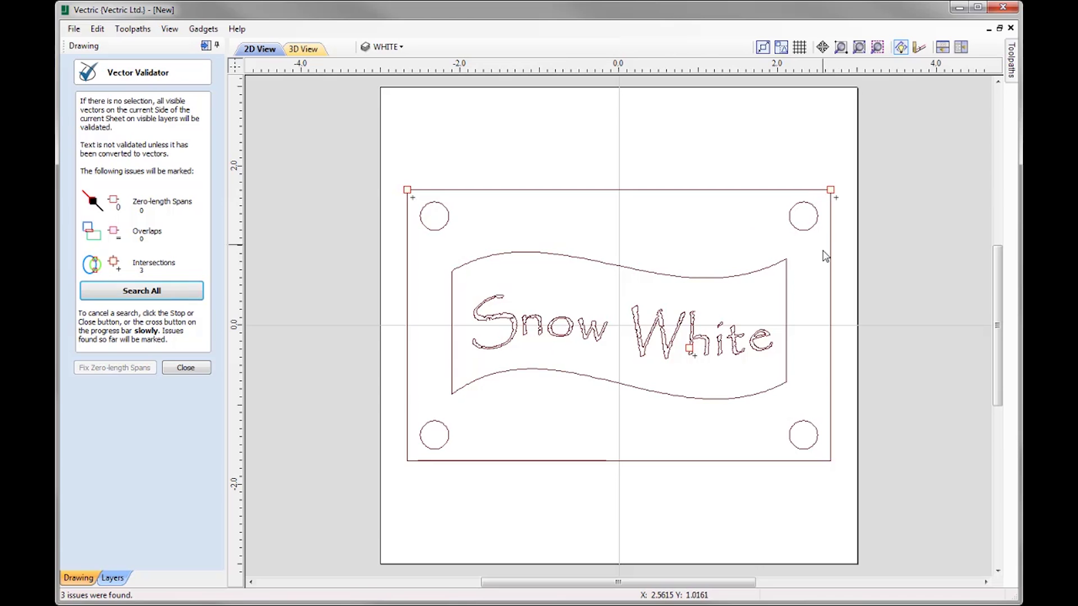
{"action": "left_click", "coordinate": [187, 368]}
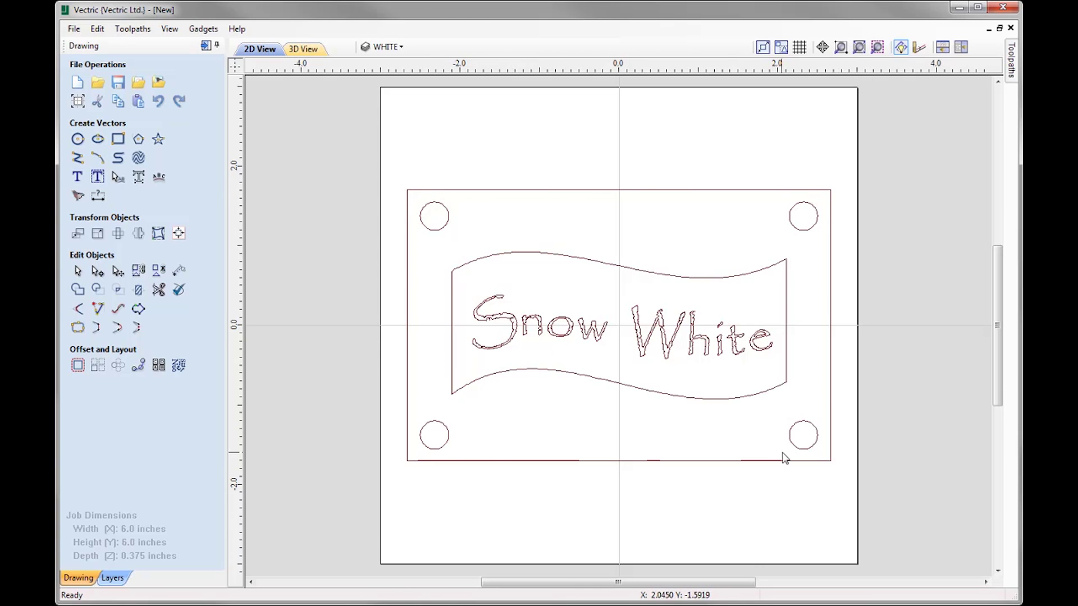
- Join the two open vectors that form the sign's outer rectangular border into one closed vector
{"action": "left_click", "coordinate": [408, 203]}
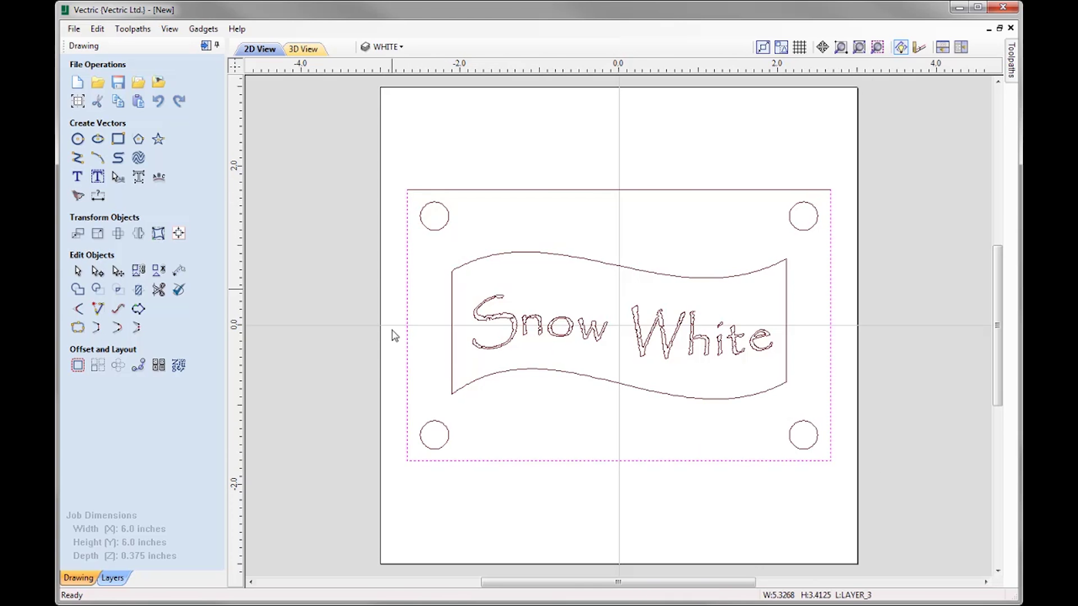
{"action": "left_click", "coordinate": [496, 192]}
{"action": "left_click", "coordinate": [408, 254], "text": "shift"}
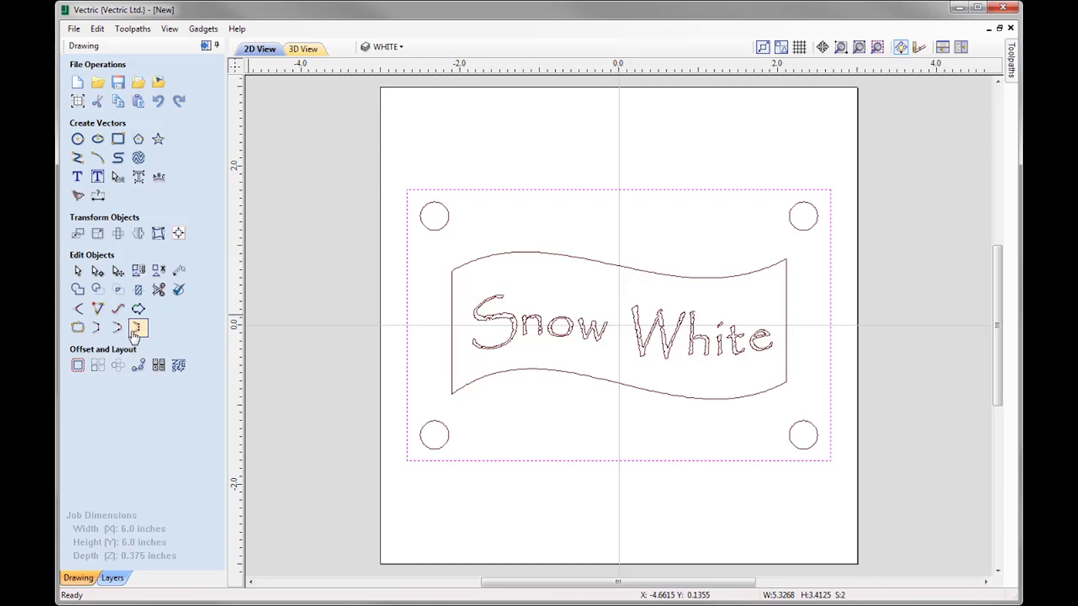
{"action": "left_click", "coordinate": [78, 328]}
{"action": "left_click", "coordinate": [98, 245]}
{"action": "left_click", "coordinate": [185, 245]}
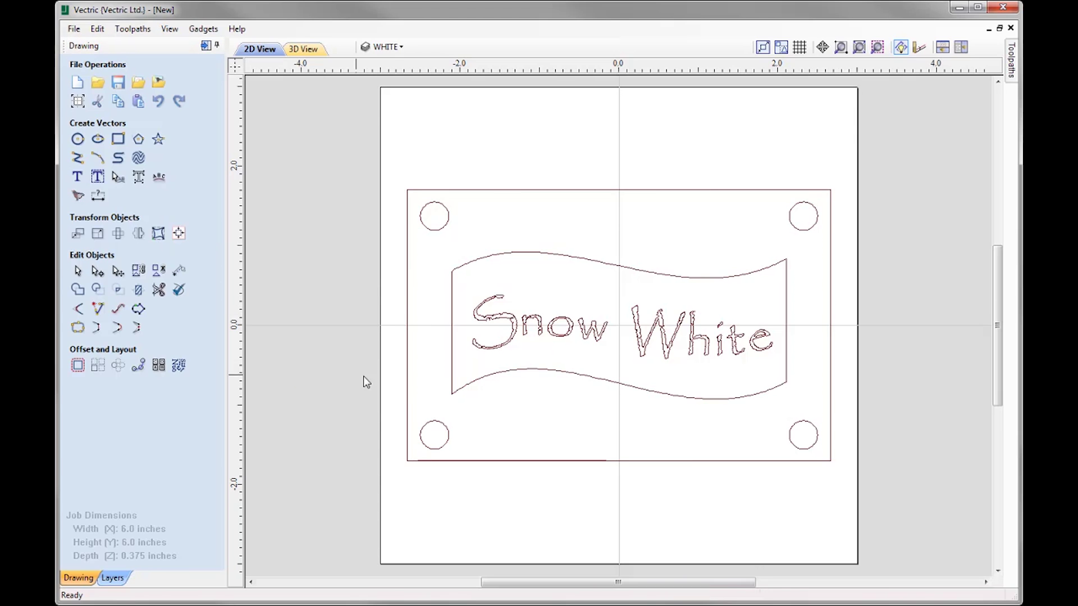
- Validate all visible vectors again and examine the intersection marked on the letter h of White up close
{"action": "left_click", "coordinate": [179, 290]}
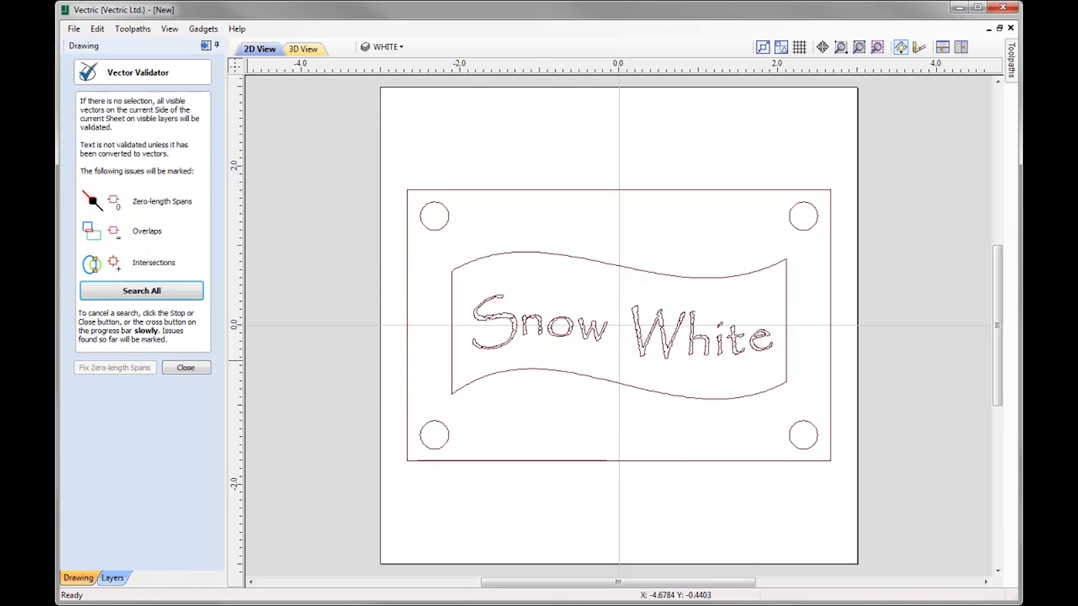
{"action": "left_click", "coordinate": [112, 293]}
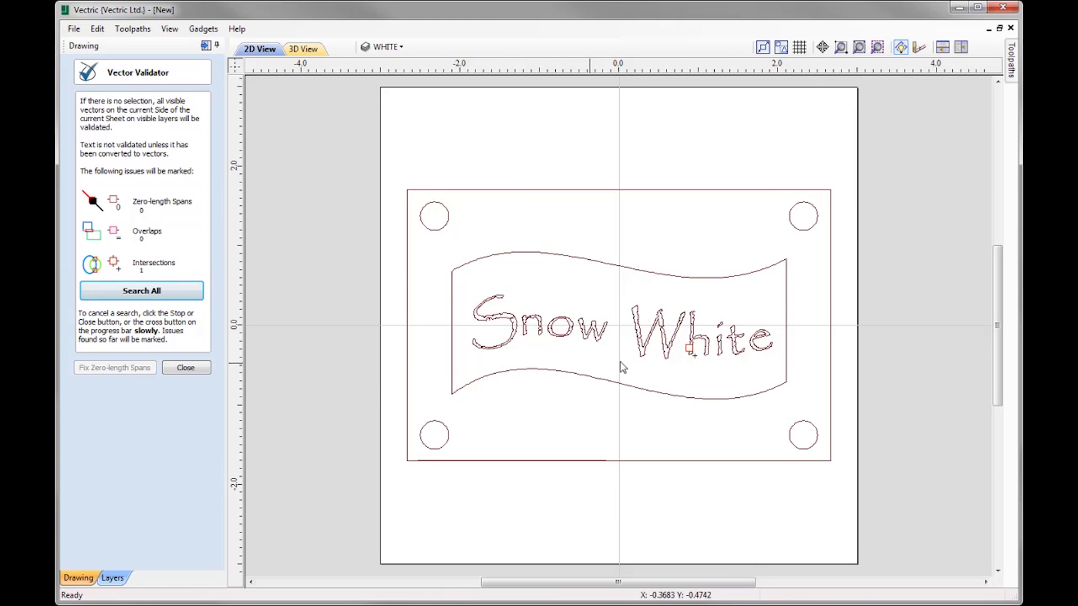
{"action": "scroll", "coordinate": [691, 351], "scroll_direction": "up", "scroll_amount": 5}
{"action": "scroll", "coordinate": [705, 362], "scroll_direction": "up", "scroll_amount": 10}
{"action": "scroll", "coordinate": [579, 306], "scroll_direction": "down", "scroll_amount": 3}
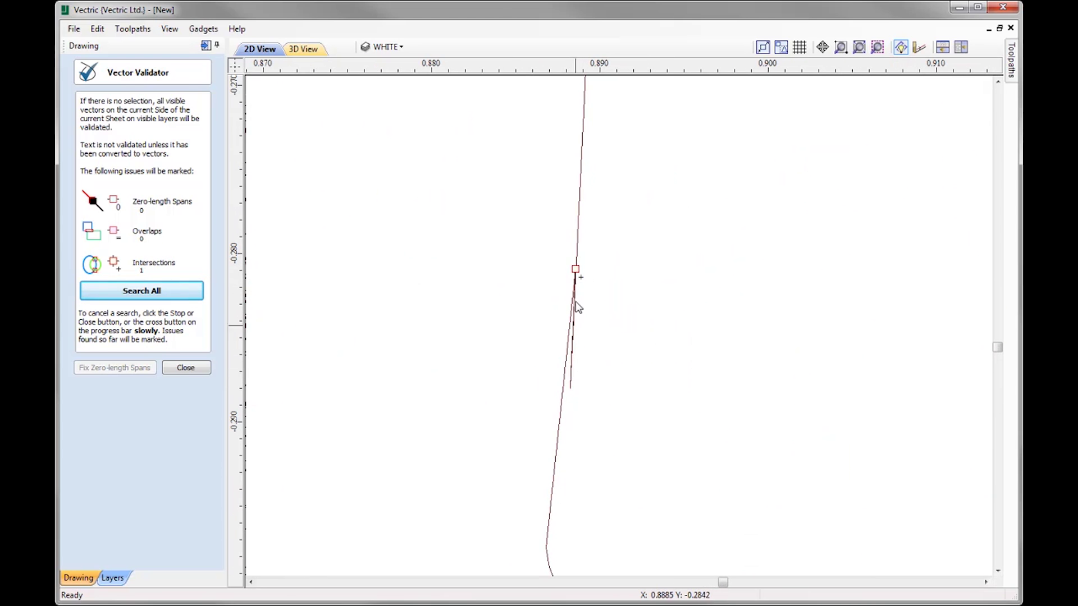
{"action": "left_click", "coordinate": [178, 367]}
- Move the two overlapping nodes on the h of White to remove the self-intersection, and revalidate all visible vectors
{"action": "left_click", "coordinate": [559, 472]}
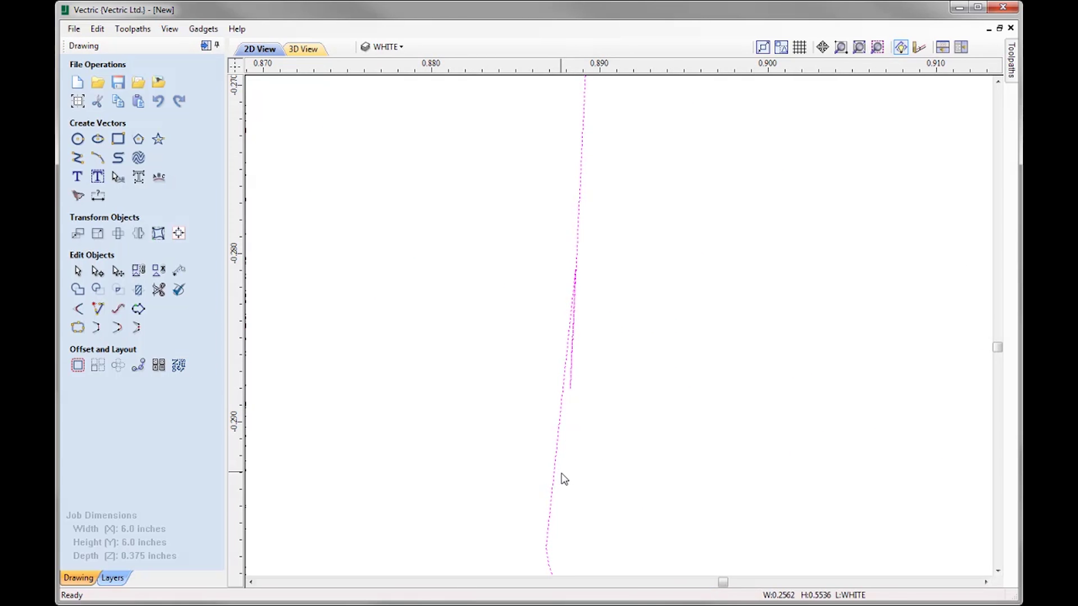
{"action": "key", "text": "n"}
{"action": "left_click_drag", "start_coordinate": [572, 269], "coordinate": [557, 324]}
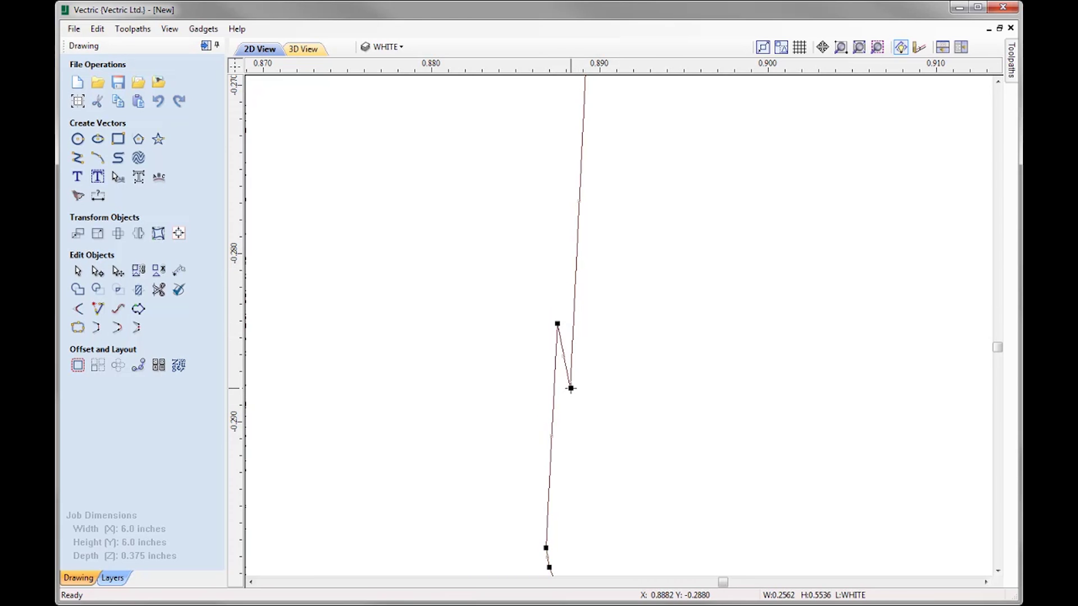
{"action": "left_click_drag", "start_coordinate": [571, 388], "coordinate": [558, 385]}
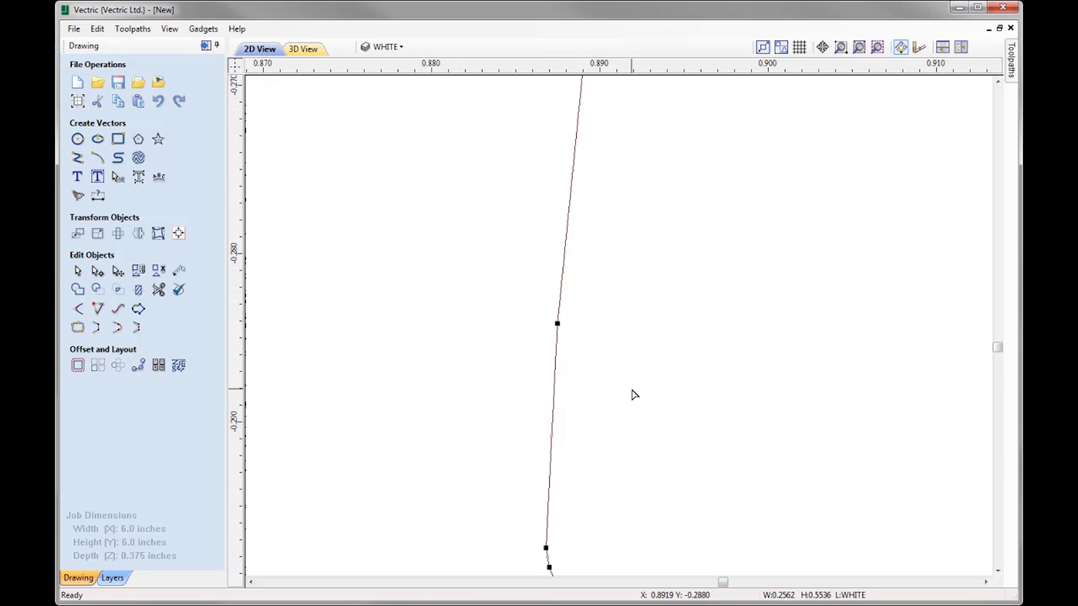
{"action": "key", "text": "F3"}
{"action": "left_click", "coordinate": [686, 382]}
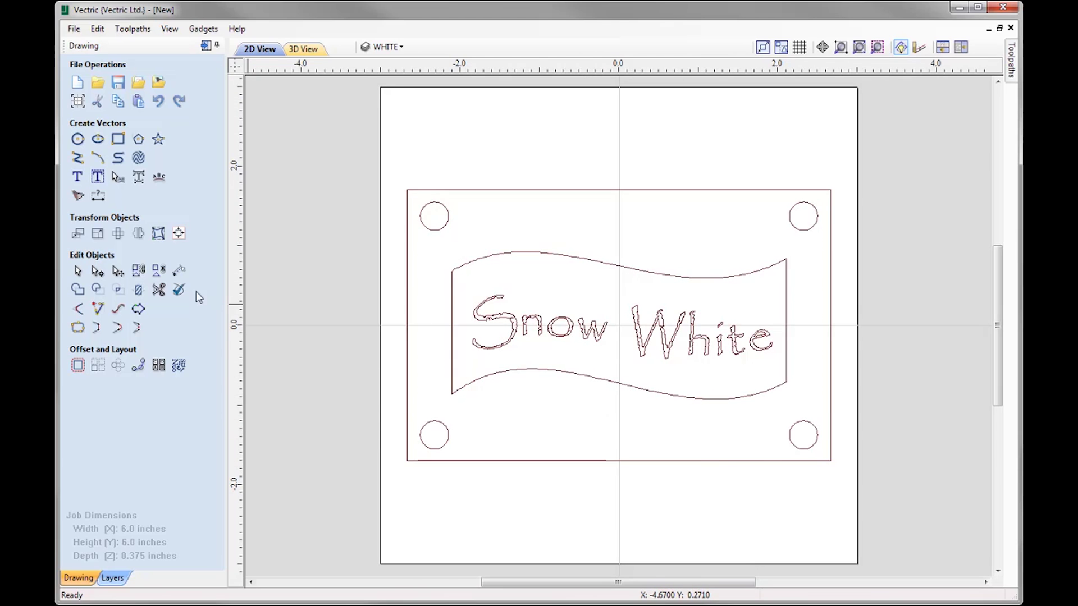
{"action": "left_click", "coordinate": [180, 290]}
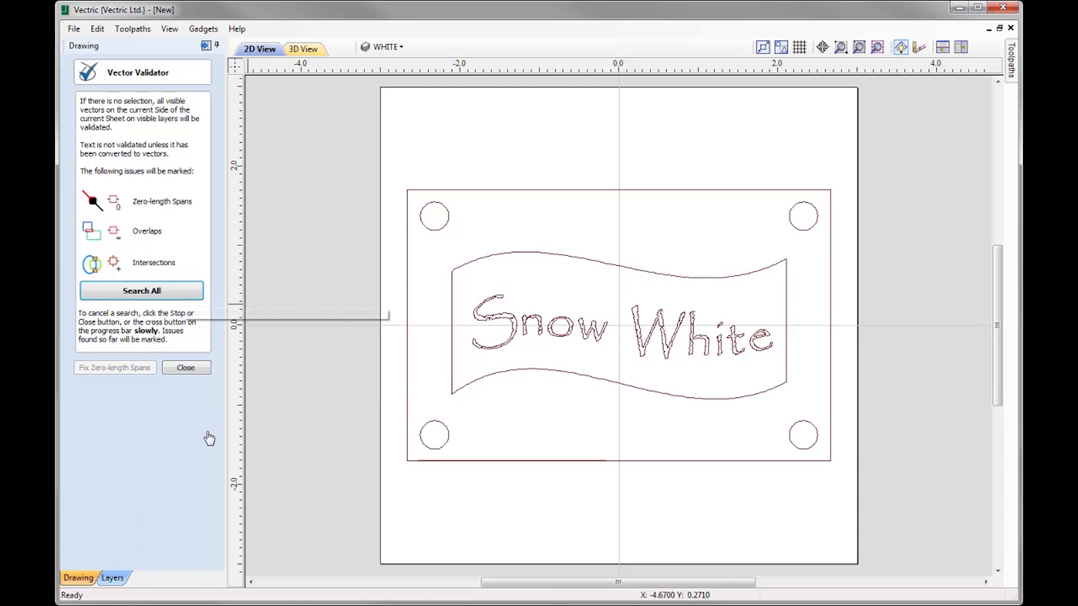
{"action": "left_click", "coordinate": [185, 293]}
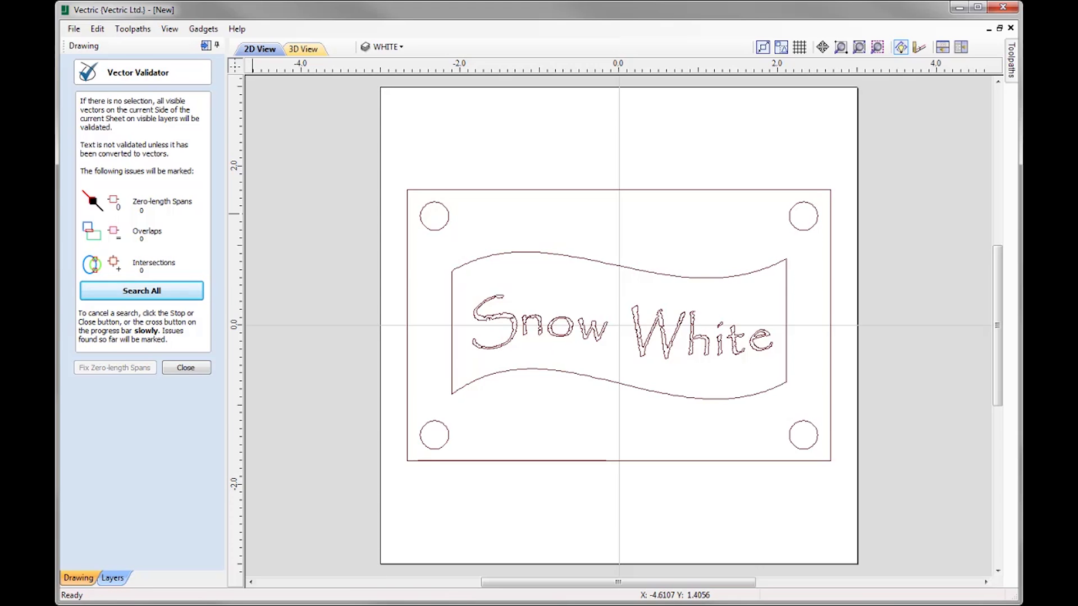
- Hide the imported artwork's layers, make Layer 1 visible and active, and close the Vector Validator
{"action": "left_click", "coordinate": [403, 49]}
{"action": "left_click", "coordinate": [382, 109]}
{"action": "left_click", "coordinate": [382, 122]}
{"action": "left_click", "coordinate": [382, 135]}
{"action": "left_click", "coordinate": [383, 82]}
{"action": "left_click", "coordinate": [382, 83]}
{"action": "left_click", "coordinate": [382, 68]}
{"action": "left_click", "coordinate": [429, 68]}
{"action": "left_click", "coordinate": [177, 368]}
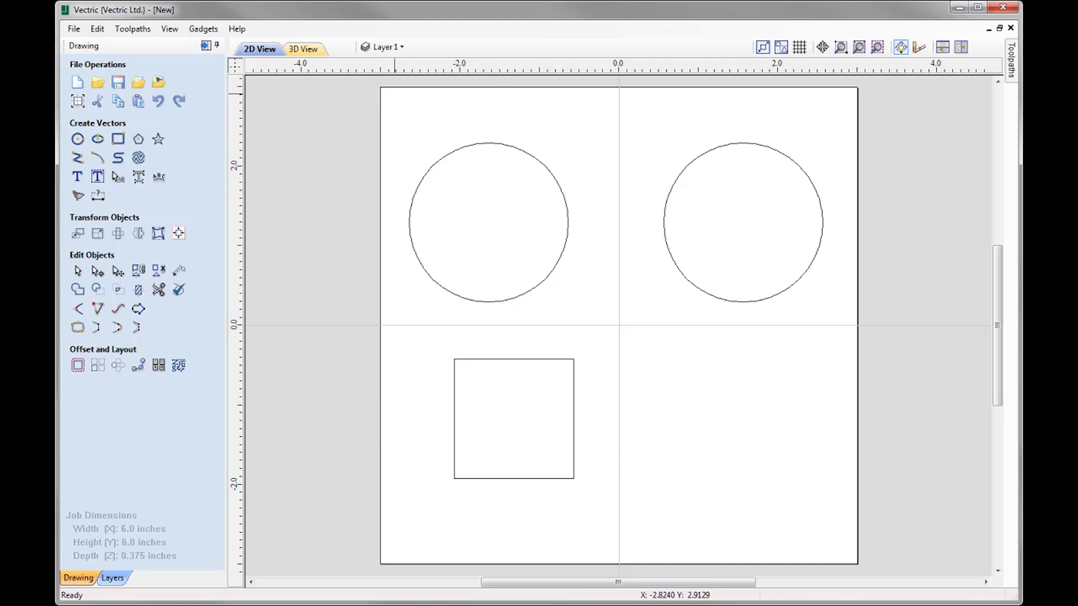
- Add a length dimension to the square's top edge, placing its text outside the square on the right
{"action": "left_click", "coordinate": [97, 197]}
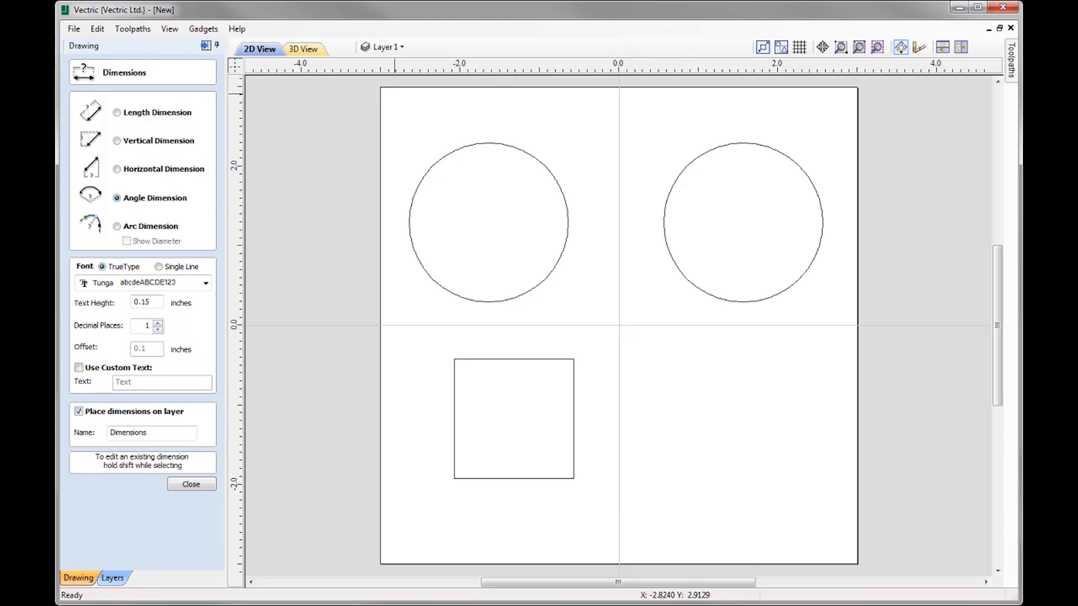
{"action": "left_click", "coordinate": [126, 114]}
{"action": "left_click", "coordinate": [455, 360]}
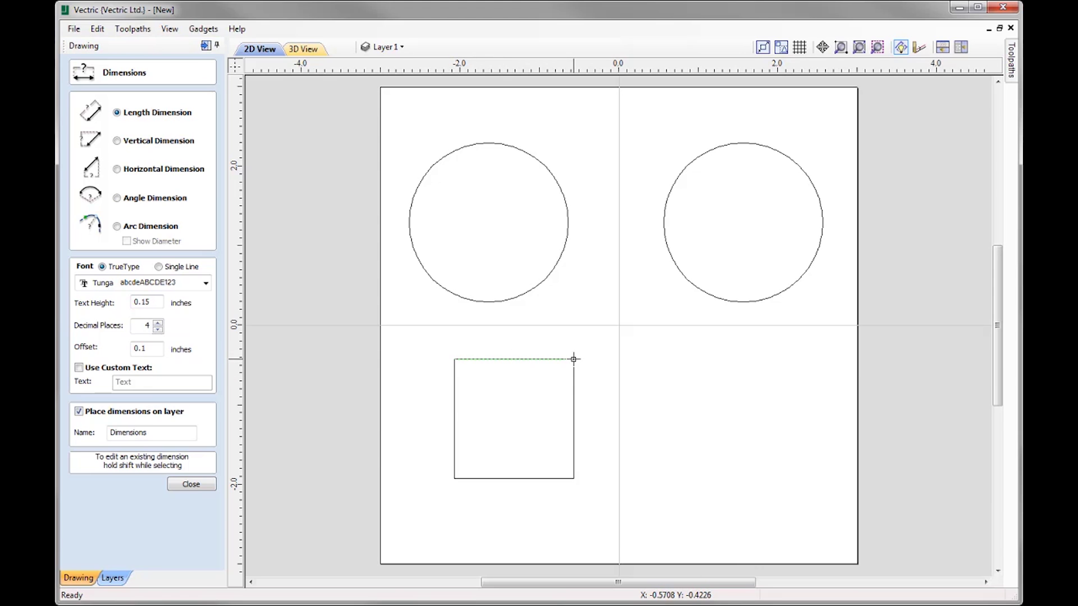
{"action": "left_click", "coordinate": [575, 359]}
{"action": "key", "text": "Escape"}
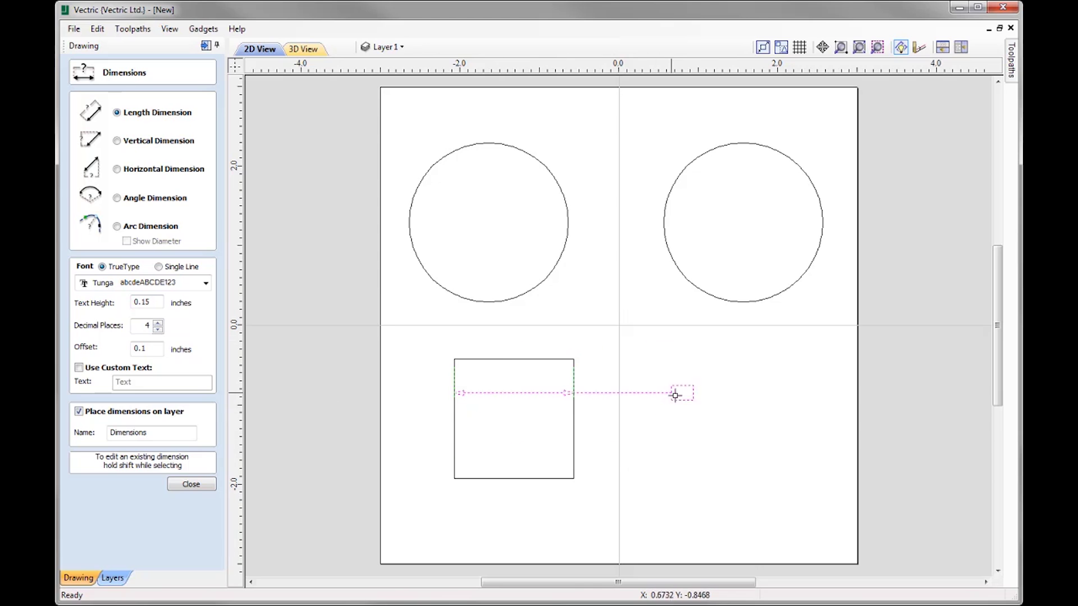
{"action": "left_click", "coordinate": [720, 399]}
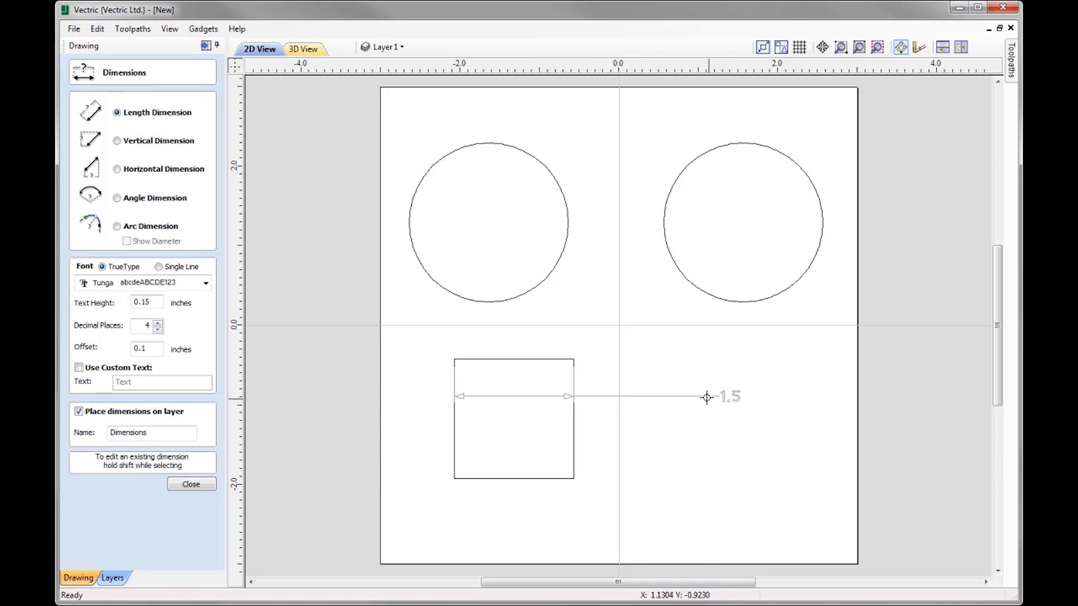
- Place the square's length dimension with its text outside on the right, and set the text to 0.25 inches high in Times New Roman
{"action": "left_click", "coordinate": [704, 396]}
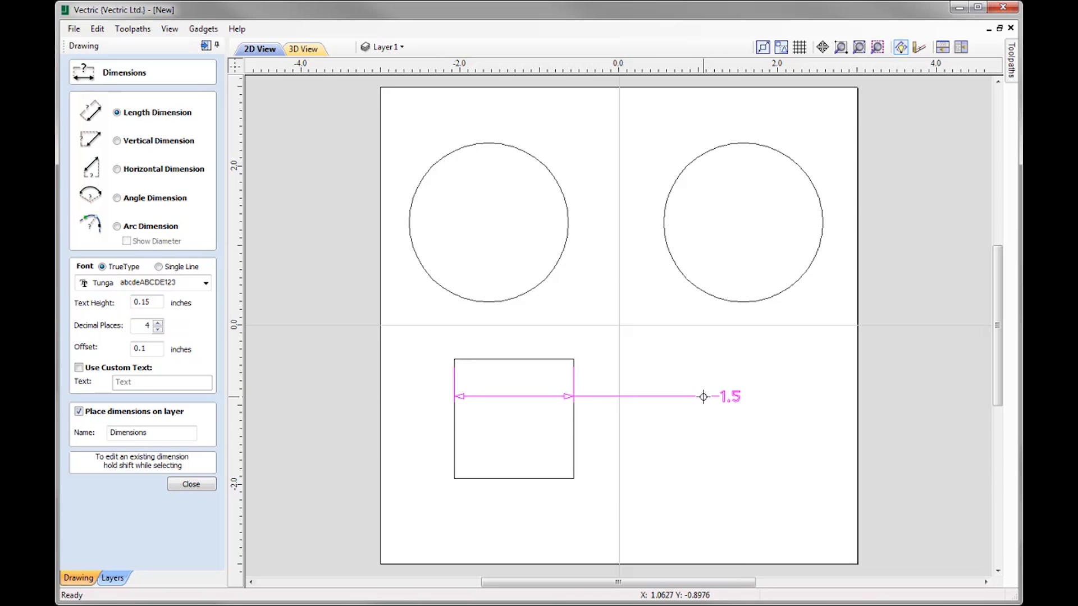
{"action": "left_click", "coordinate": [143, 301]}
{"action": "double_click", "coordinate": [144, 300]}
{"action": "type", "text": "0.25"}
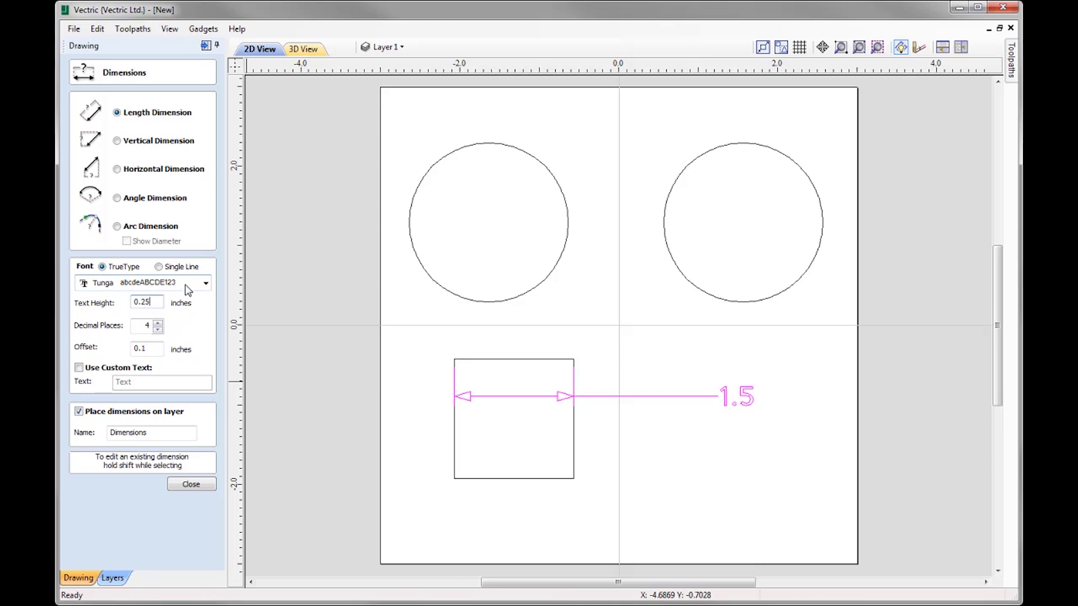
{"action": "left_click", "coordinate": [152, 286]}
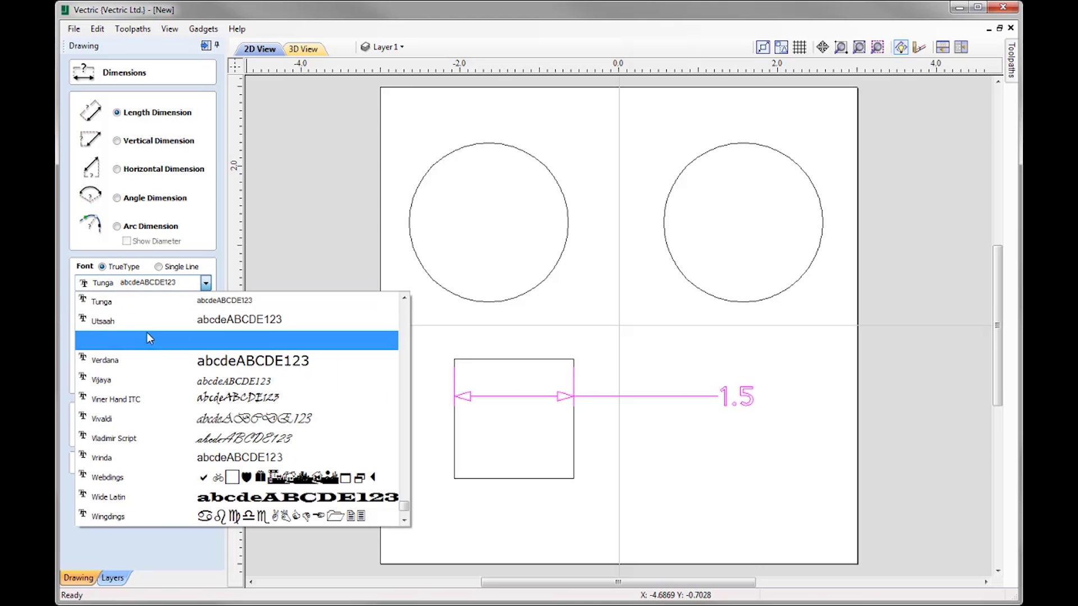
{"action": "scroll", "coordinate": [145, 337], "scroll_direction": "up", "scroll_amount": 3}
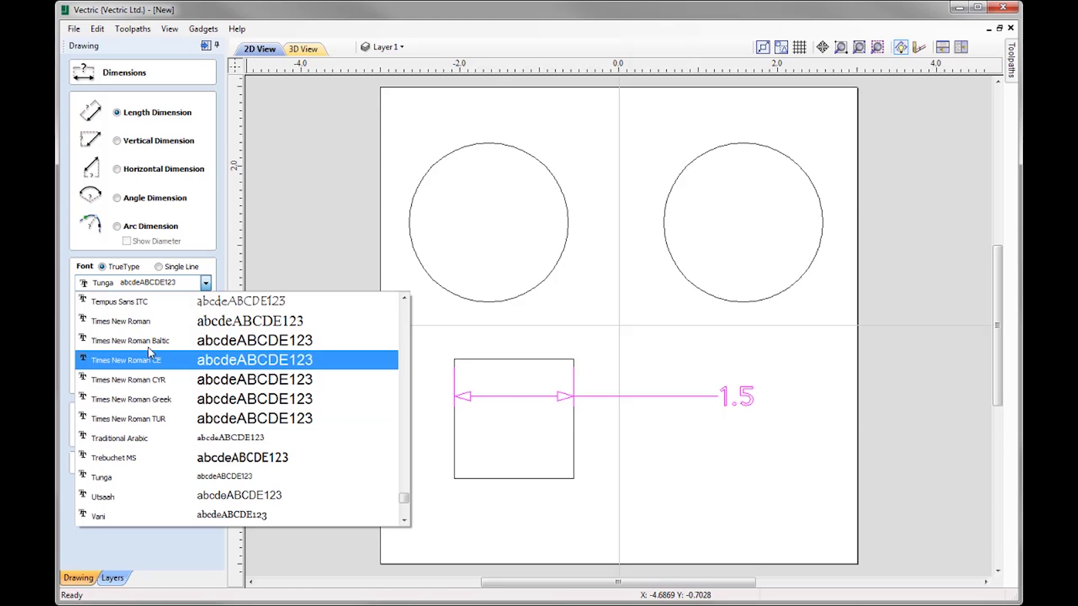
{"action": "left_click", "coordinate": [150, 323]}
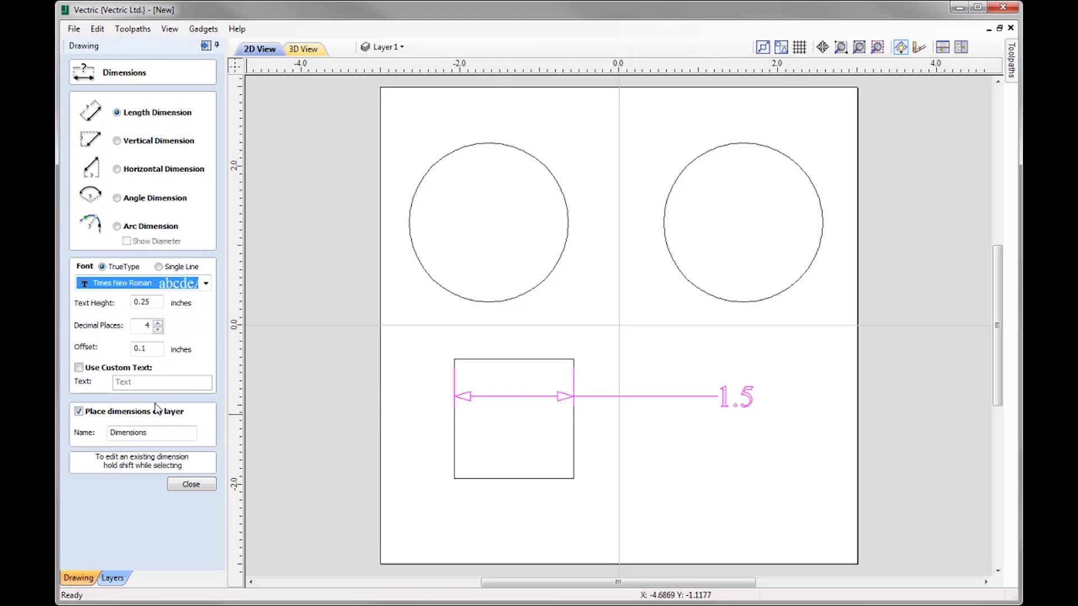
- Try the custom text "Width" on the square's dimension, and switch back to the measured text
{"action": "left_click", "coordinate": [79, 369]}
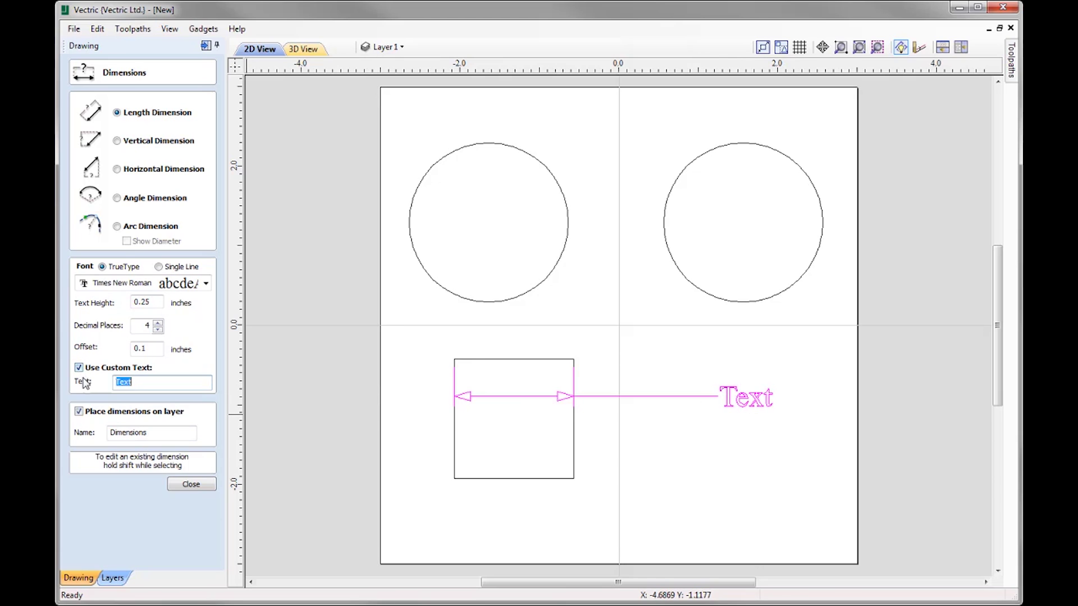
{"action": "left_click", "coordinate": [142, 385]}
{"action": "key", "text": "BackSpace"}
{"action": "key", "text": "BackSpace"}
{"action": "key", "text": "BackSpace"}
{"action": "key", "text": "BackSpace"}
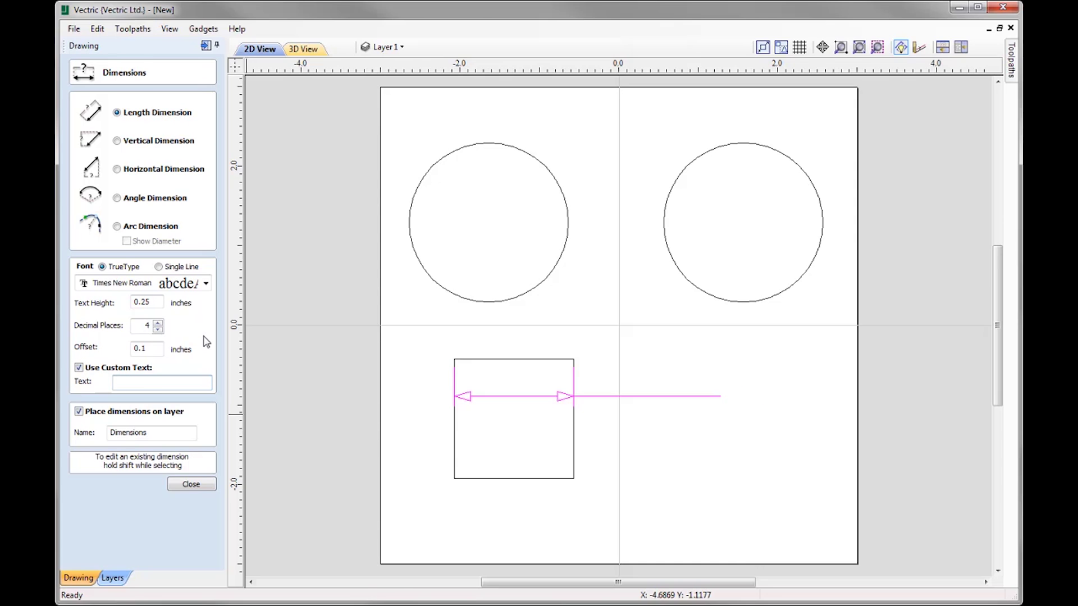
{"action": "type", "text": "Width"}
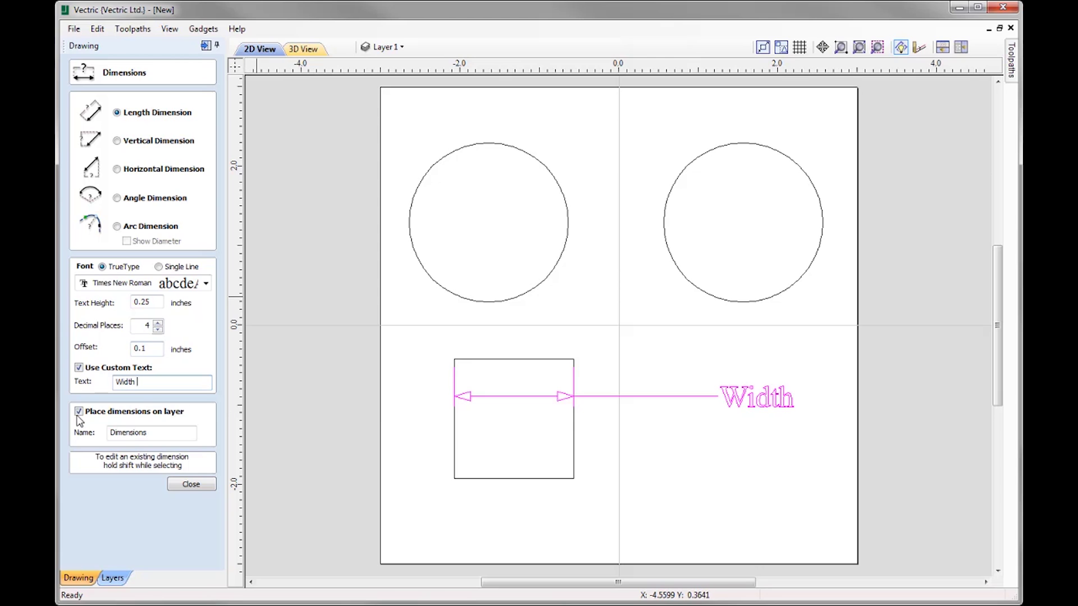
{"action": "left_click", "coordinate": [79, 368]}
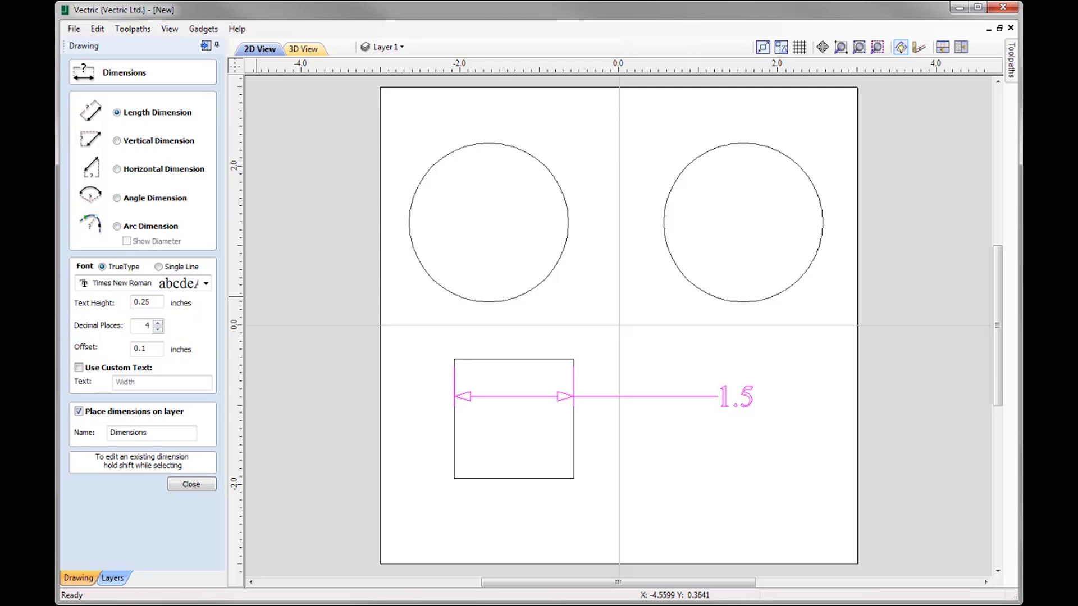
- Add a radius arc dimension to the left circle, placing its text outside the circle at the upper left
{"action": "left_click", "coordinate": [117, 227]}
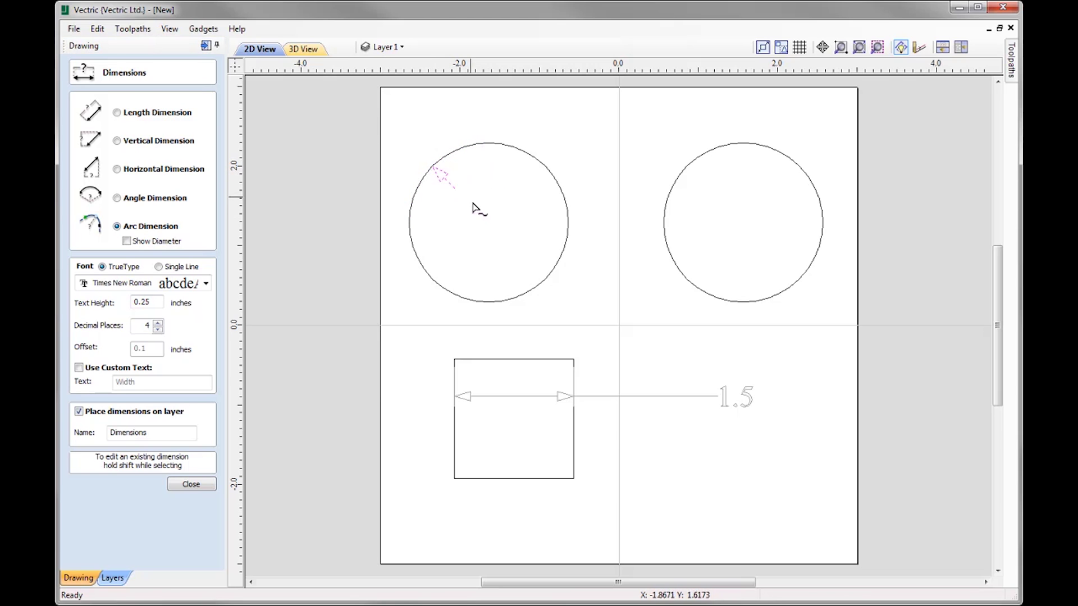
{"action": "left_click", "coordinate": [433, 163]}
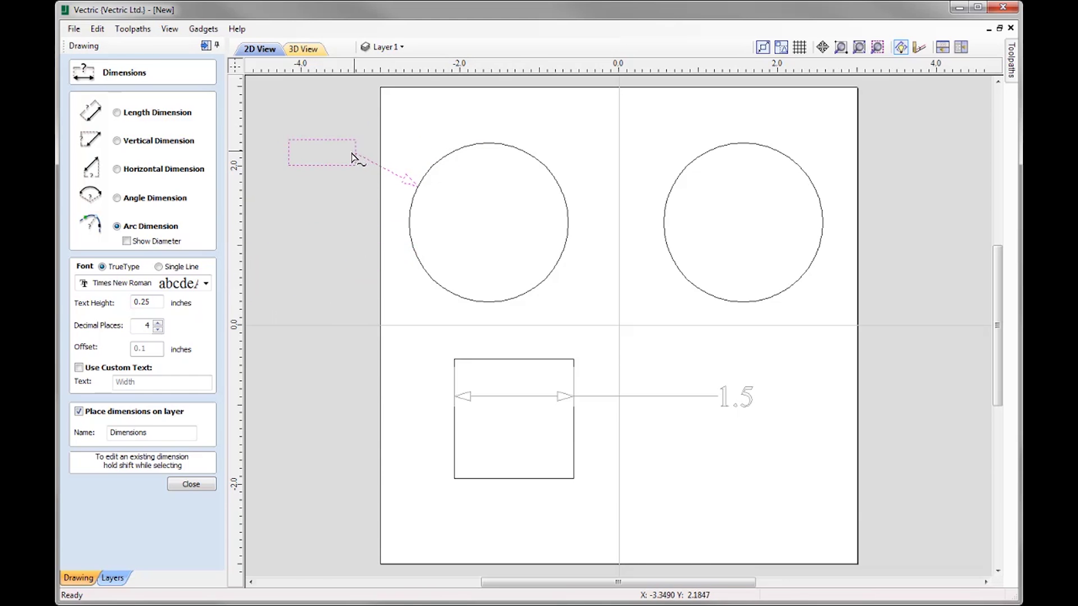
{"action": "left_click", "coordinate": [366, 120]}
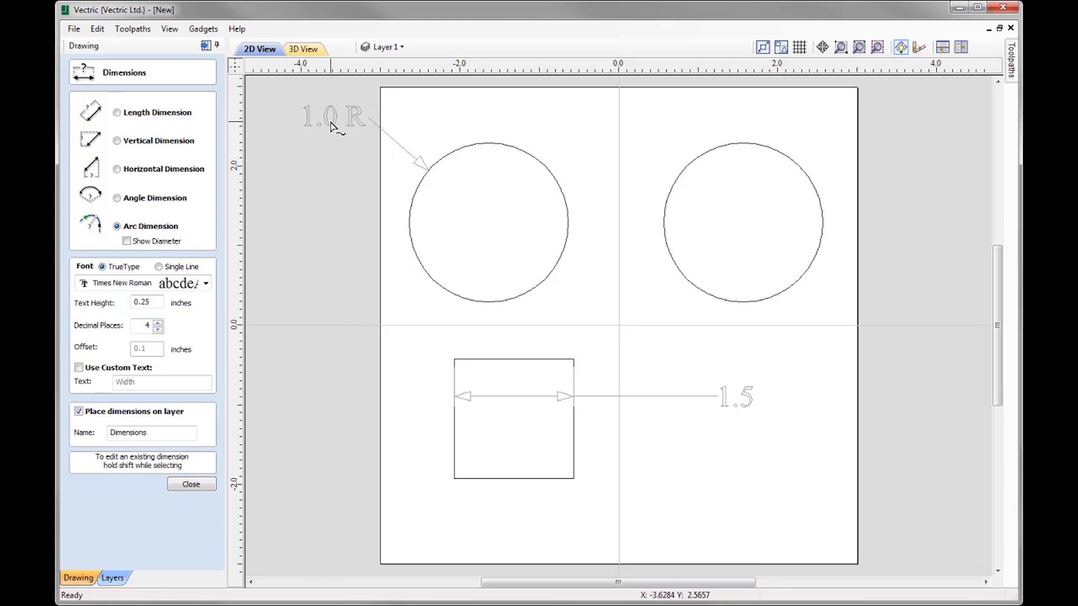
- Add an arc dimension showing the diameter to the right circle, placing its text at the circle's center
{"action": "left_click", "coordinate": [127, 242]}
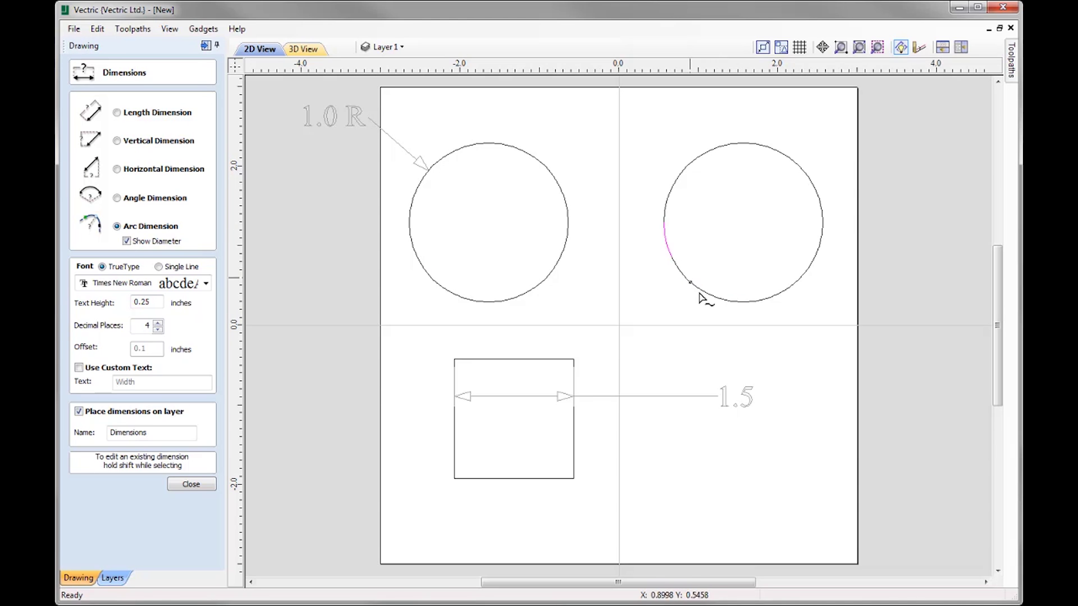
{"action": "left_click", "coordinate": [804, 283]}
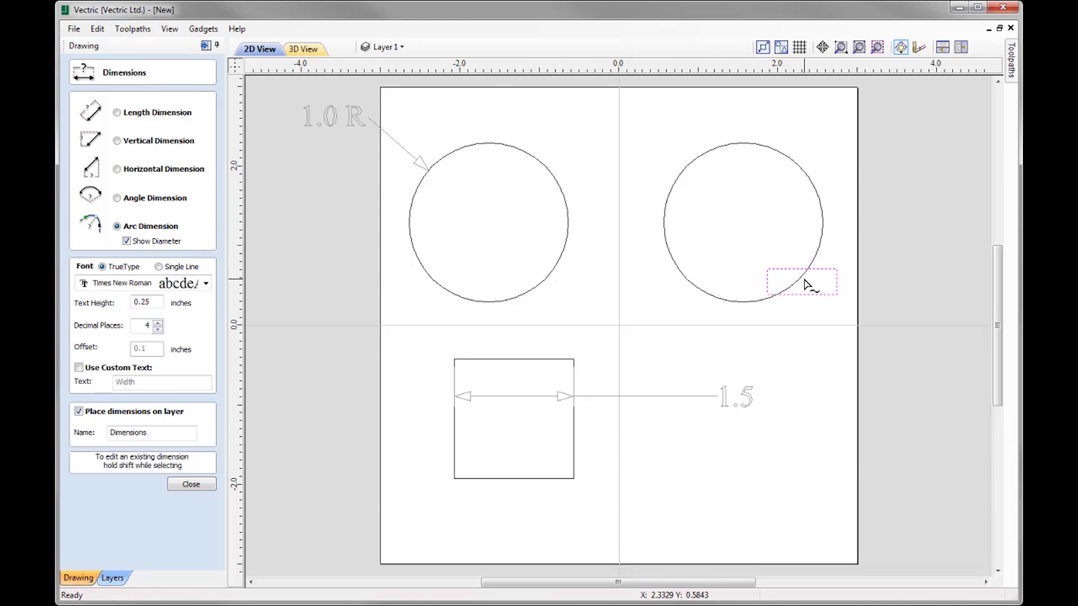
{"action": "left_click", "coordinate": [751, 231]}
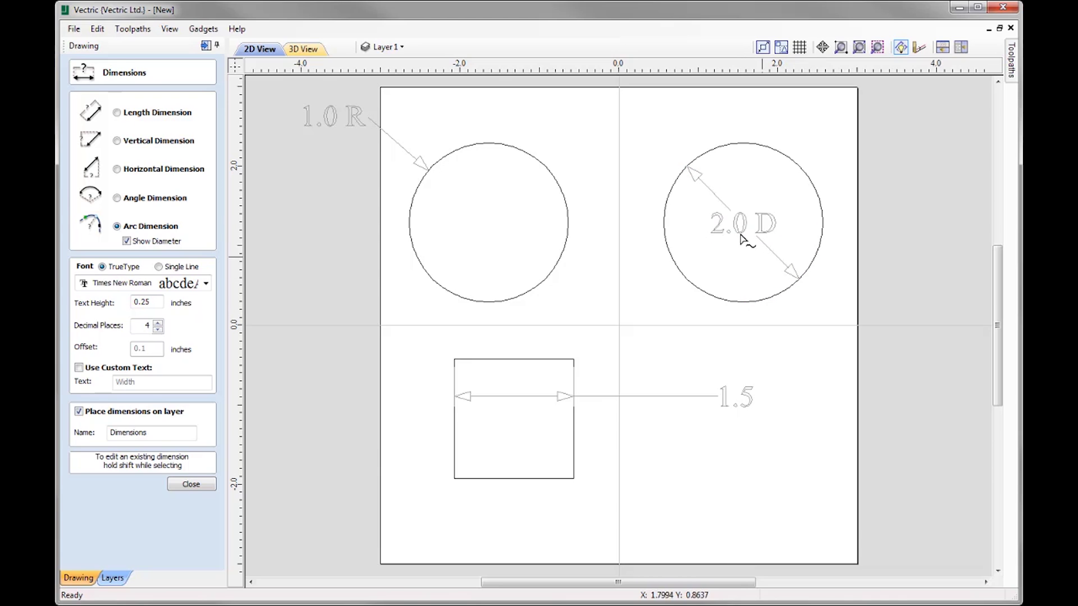
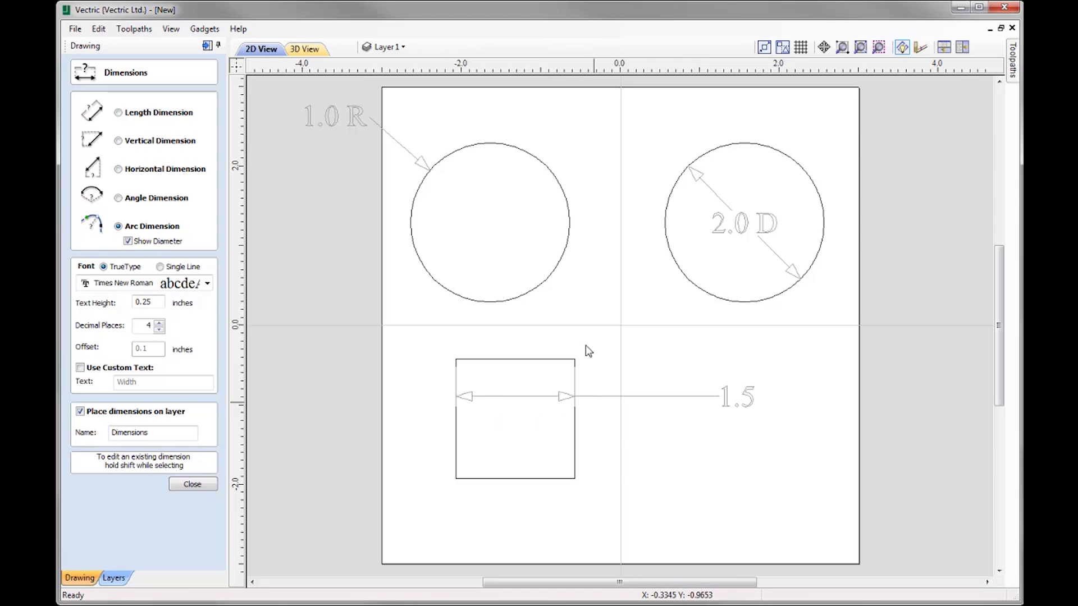
- Close the Dimensions tool and hide the Dimensions layer
{"action": "left_click", "coordinate": [191, 485]}
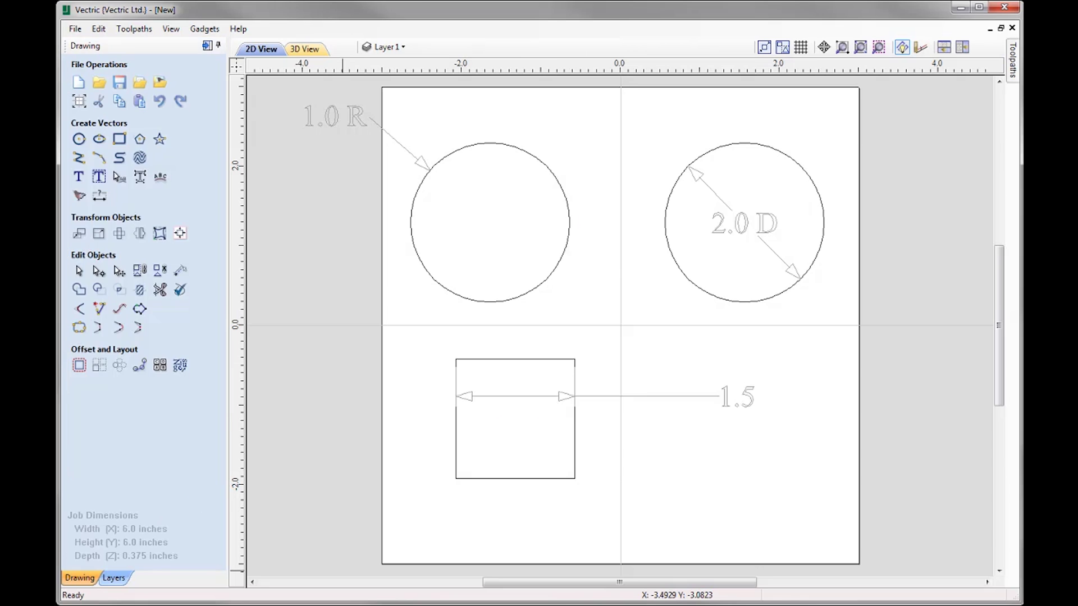
{"action": "left_click", "coordinate": [387, 47]}
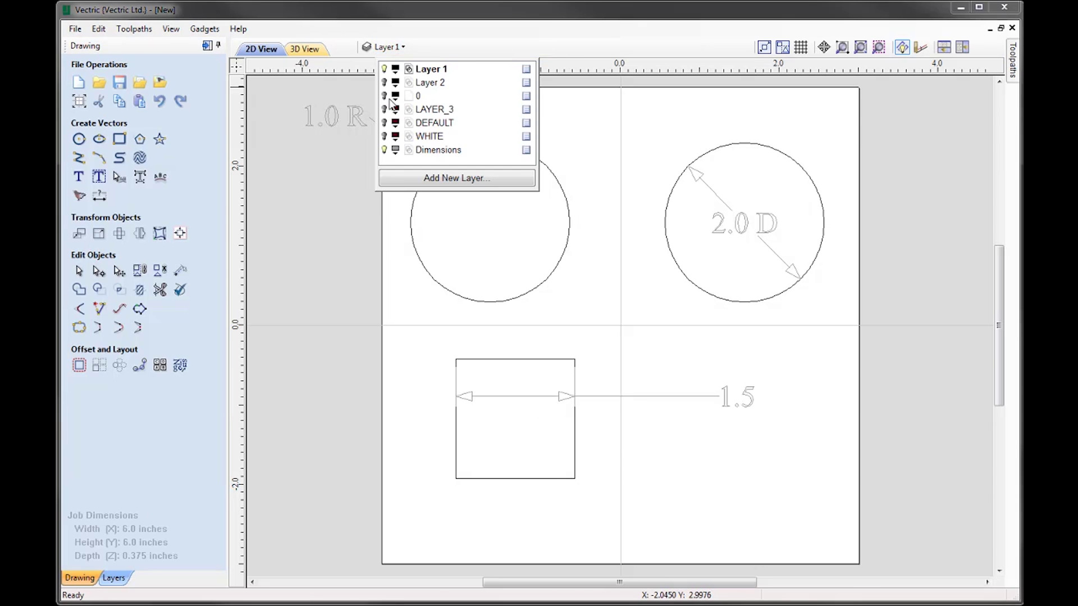
{"action": "left_click", "coordinate": [385, 150]}
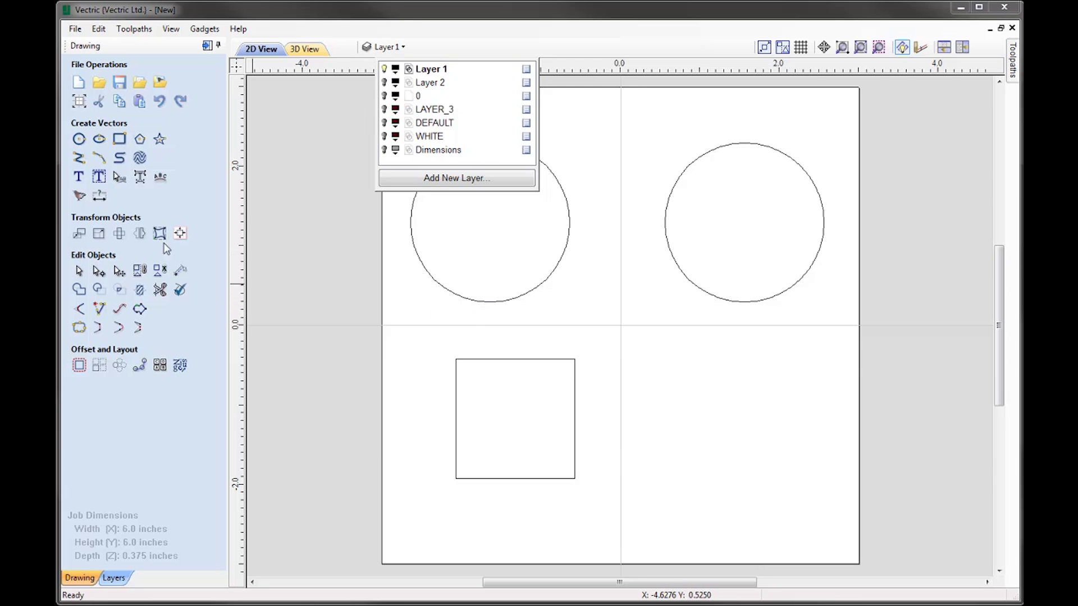
{"action": "left_click", "coordinate": [93, 135]}
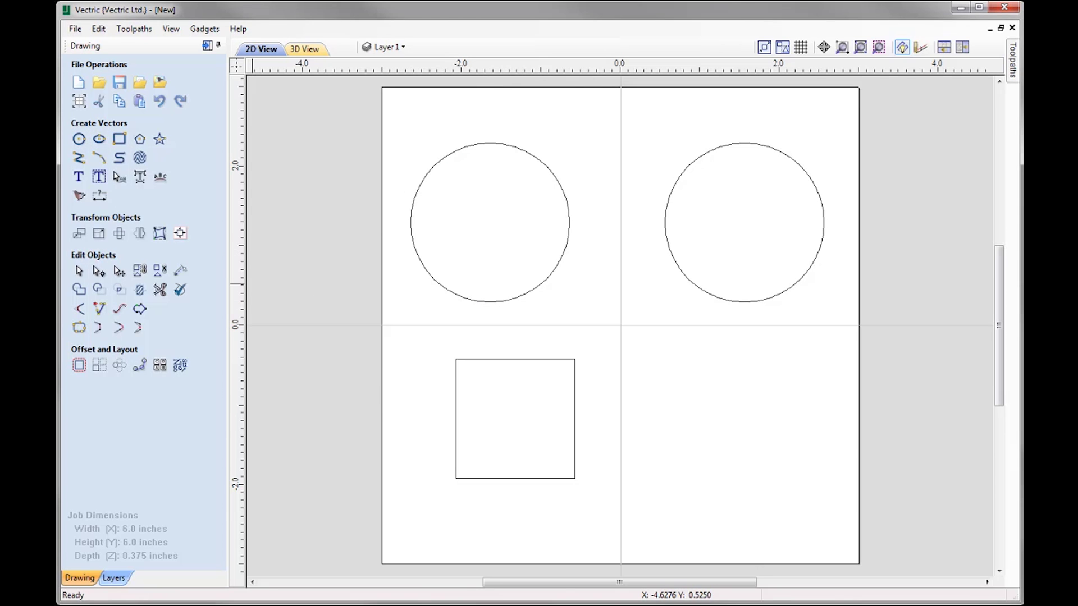
- Edit the existing left circle and set its diameter to 1.0 inch
{"action": "left_click", "coordinate": [79, 138]}
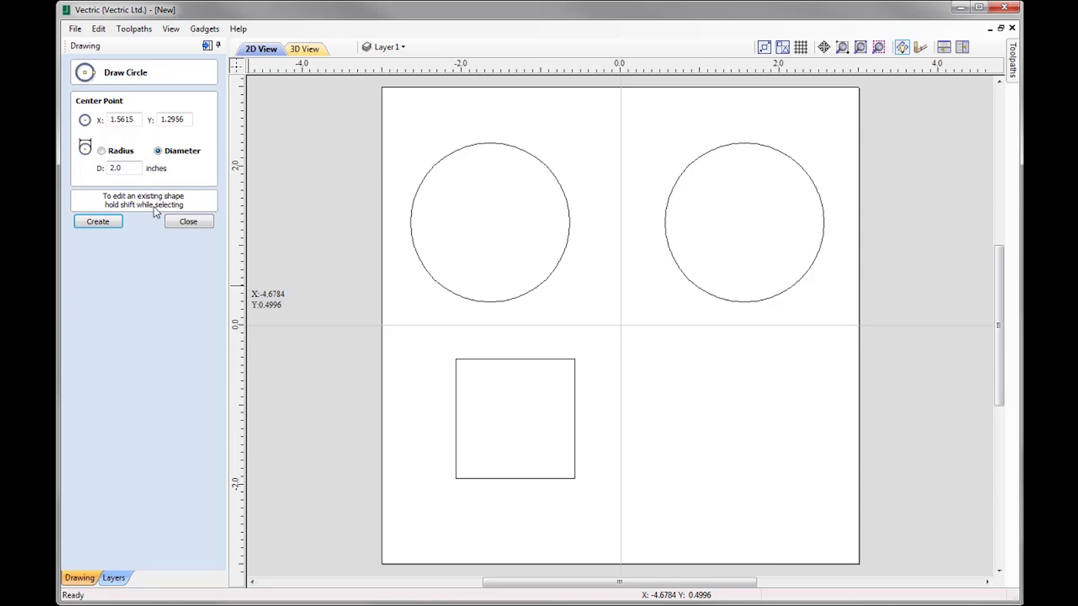
{"action": "left_click", "coordinate": [554, 274], "text": "shift"}
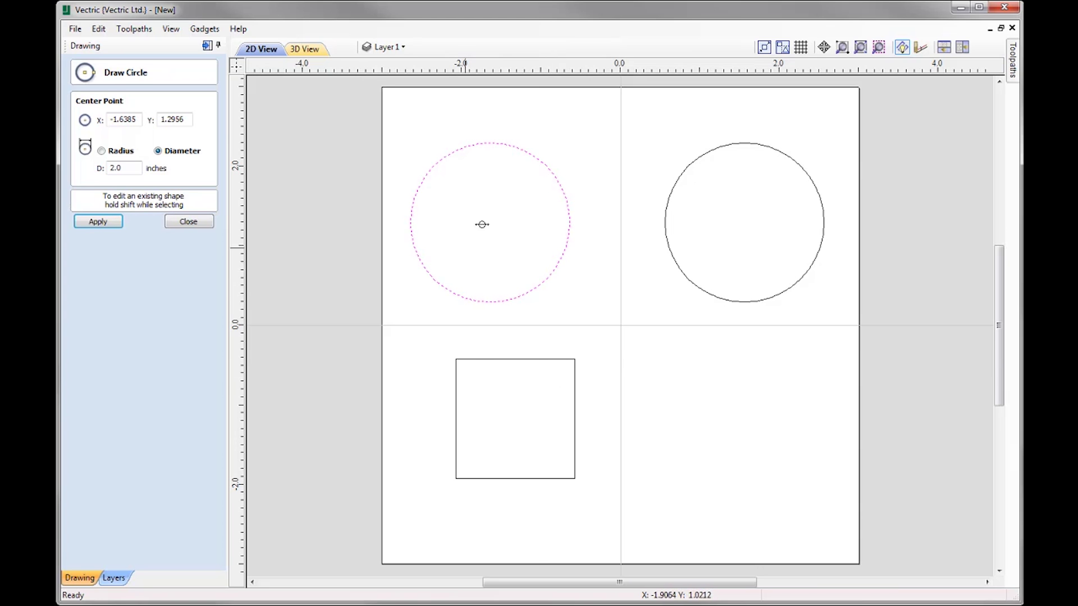
{"action": "double_click", "coordinate": [133, 166]}
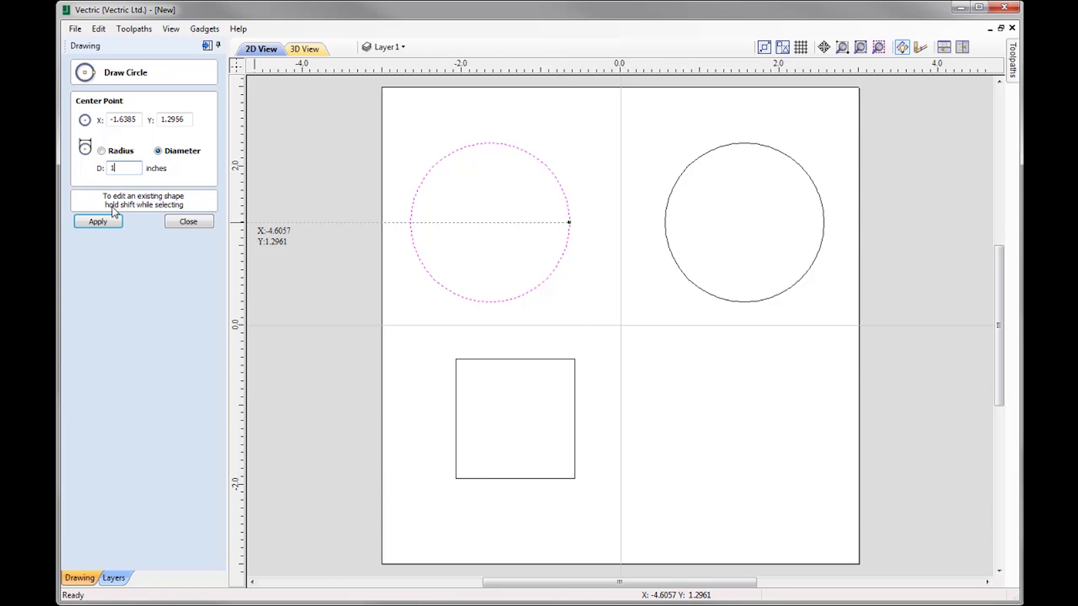
{"action": "type", "text": "1"}
{"action": "left_click", "coordinate": [99, 222]}
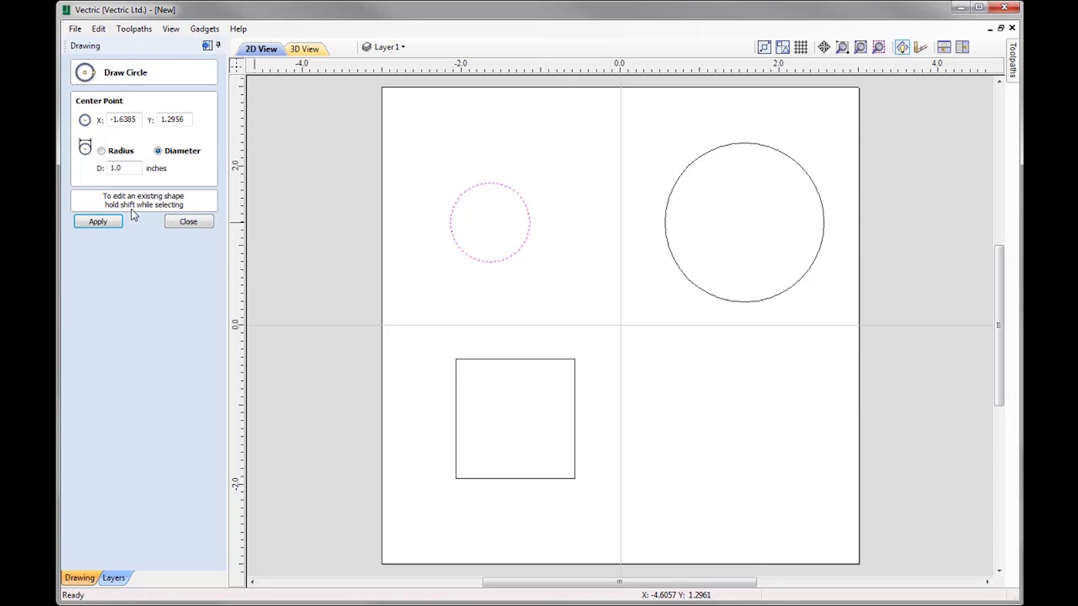
{"action": "left_click", "coordinate": [188, 222]}
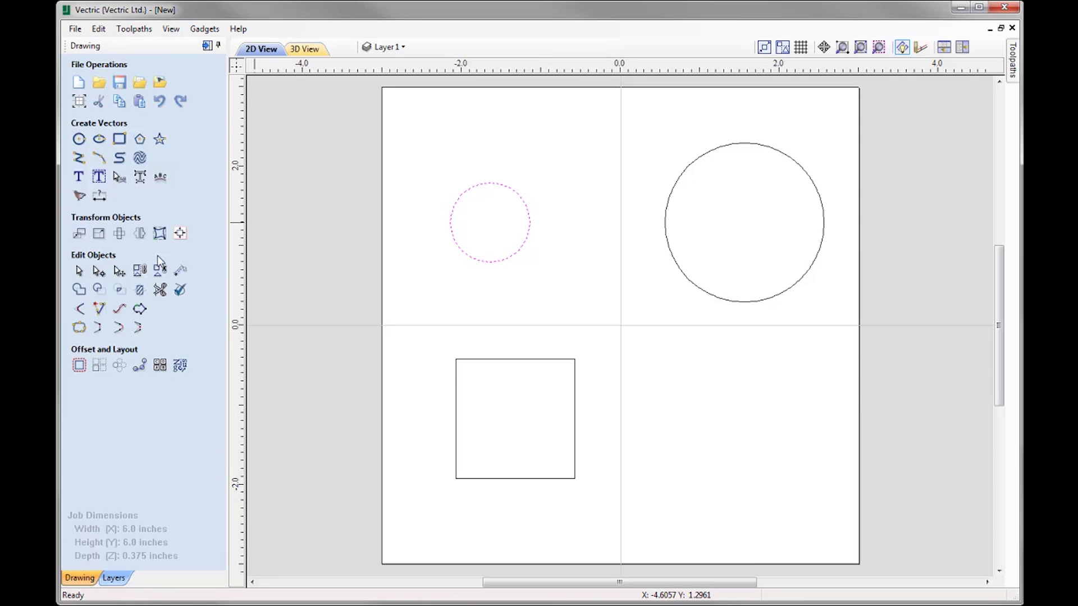
{"action": "left_click", "coordinate": [122, 143]}
{"action": "left_click", "coordinate": [188, 358]}
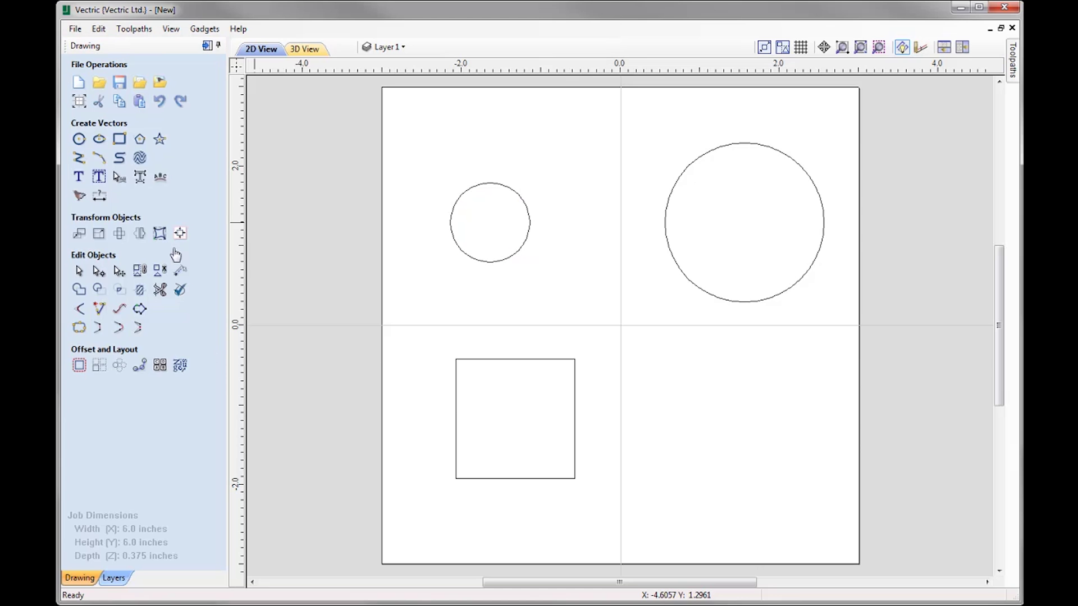
{"action": "left_click", "coordinate": [140, 139]}
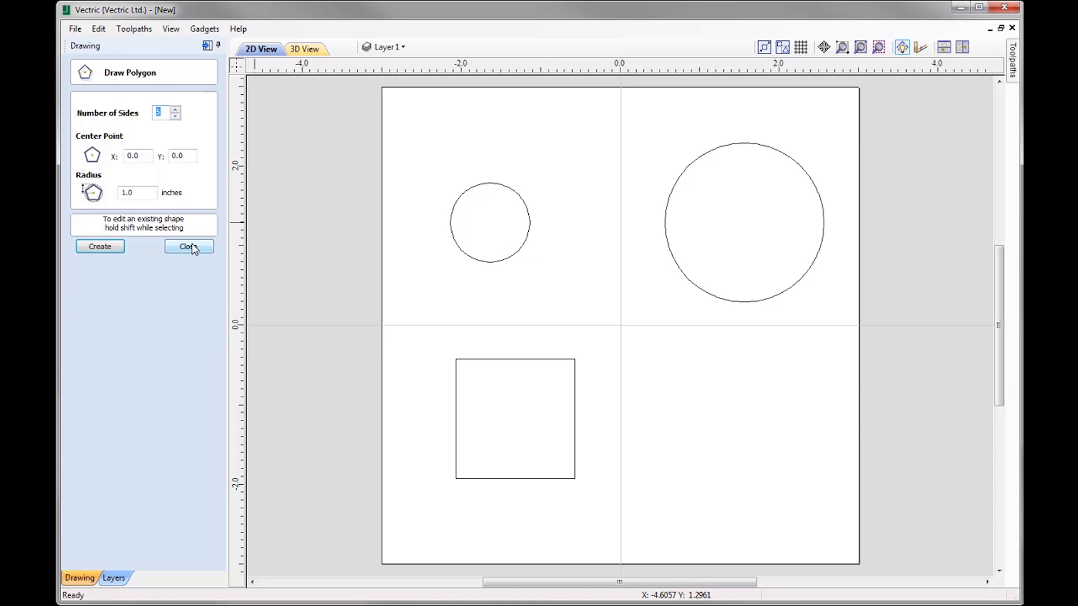
{"action": "left_click", "coordinate": [188, 246]}
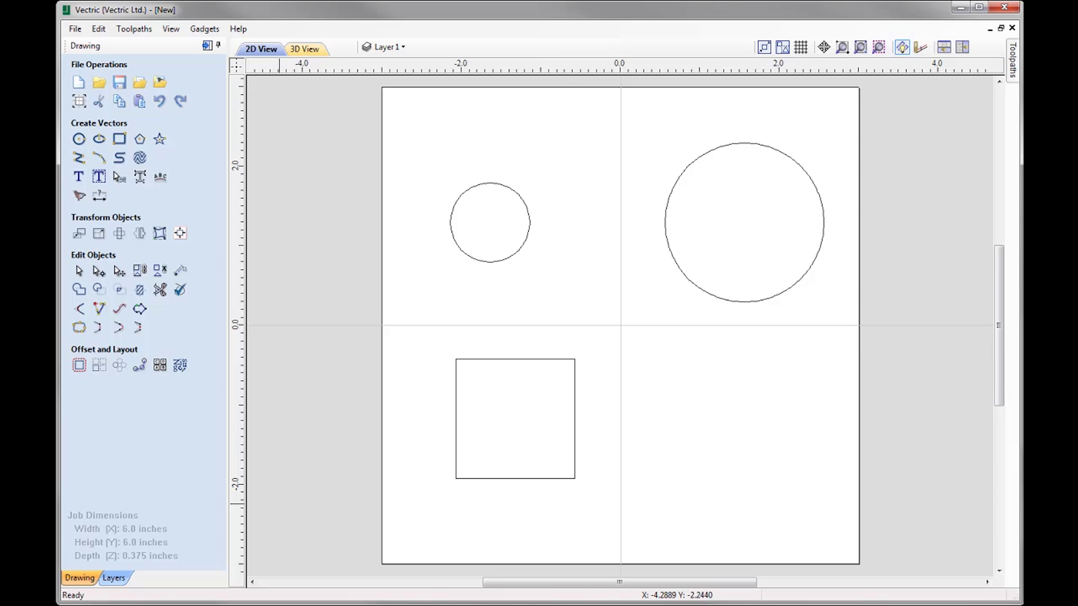
- Draw a line about 2.12 inches long from below the large circle up to a tangent point on its lower-left side
{"action": "left_click", "coordinate": [79, 158]}
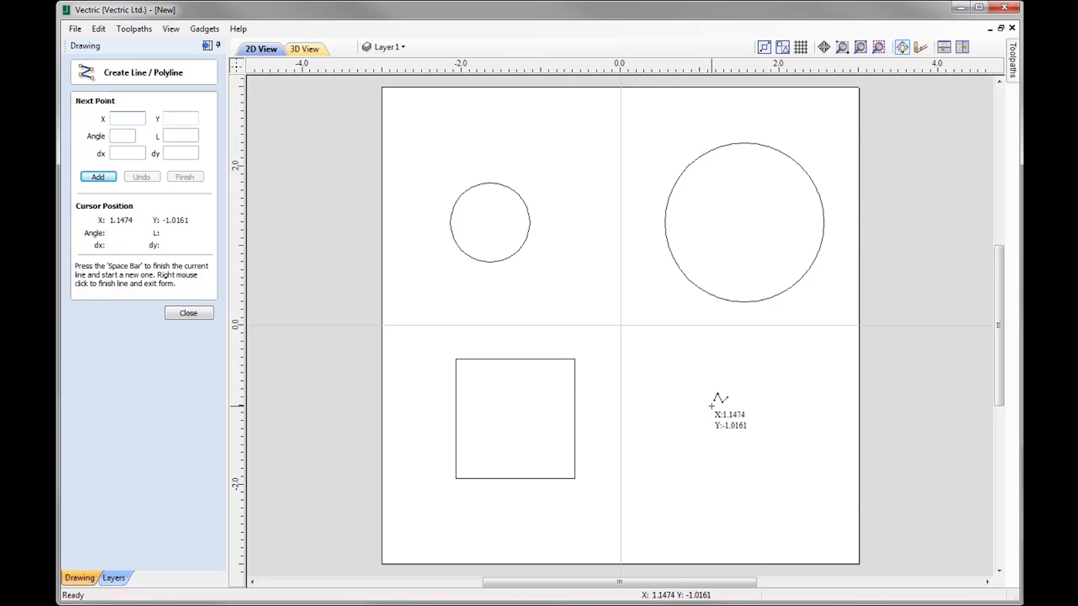
{"action": "left_click", "coordinate": [746, 409]}
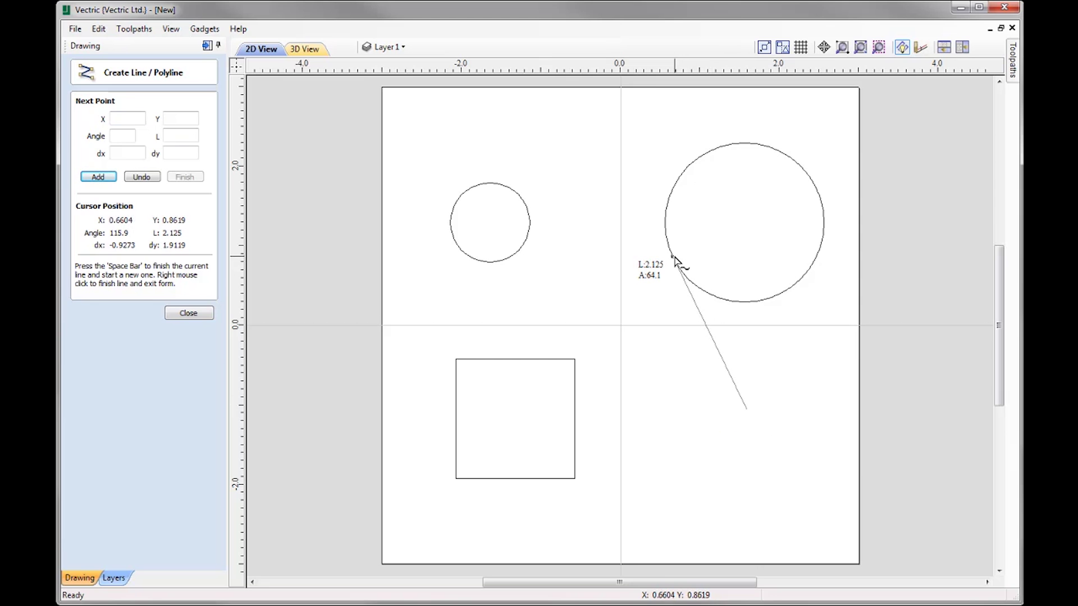
{"action": "left_click", "coordinate": [675, 259]}
{"action": "right_click", "coordinate": [622, 275]}
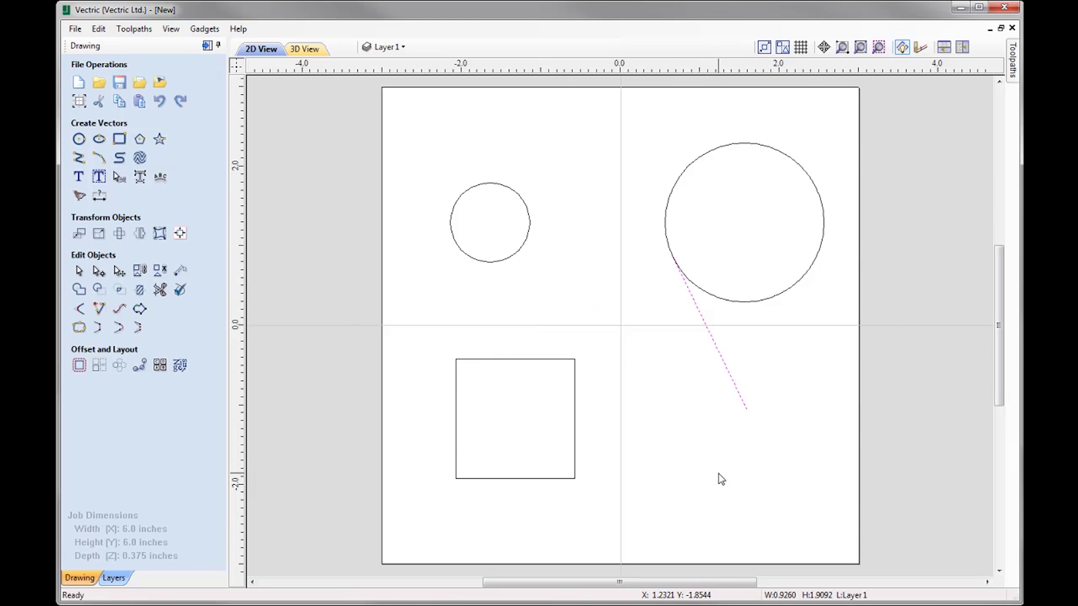
- Draw a second line, about 0.56 by 1.61 inches, from below the large circle to a tangent point on its lower-right side
{"action": "left_click", "coordinate": [79, 158]}
{"action": "left_click", "coordinate": [774, 376]}
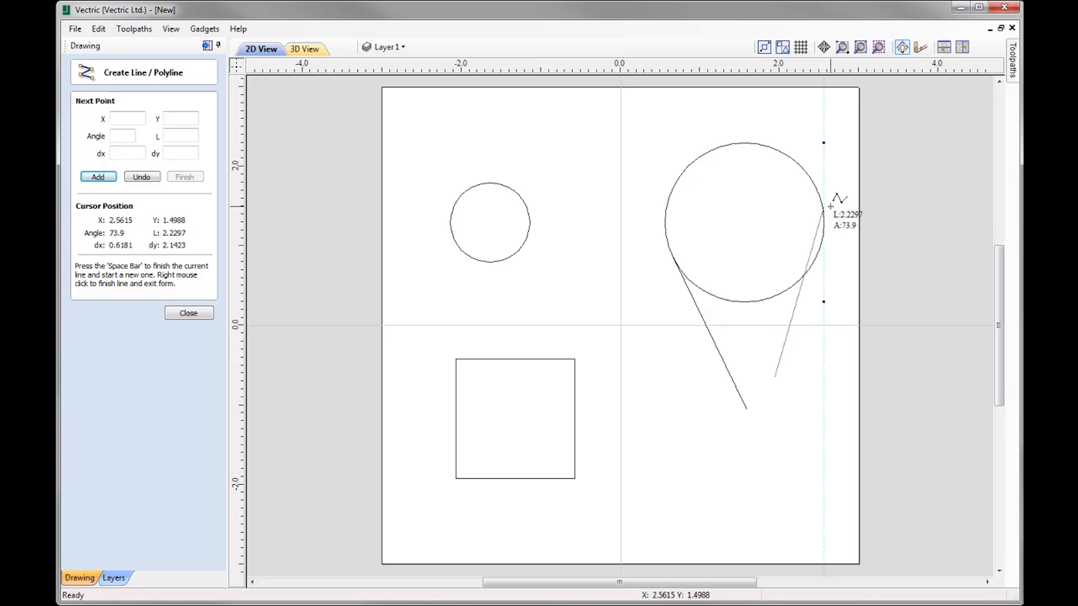
{"action": "left_click", "coordinate": [817, 247]}
{"action": "right_click", "coordinate": [883, 309]}
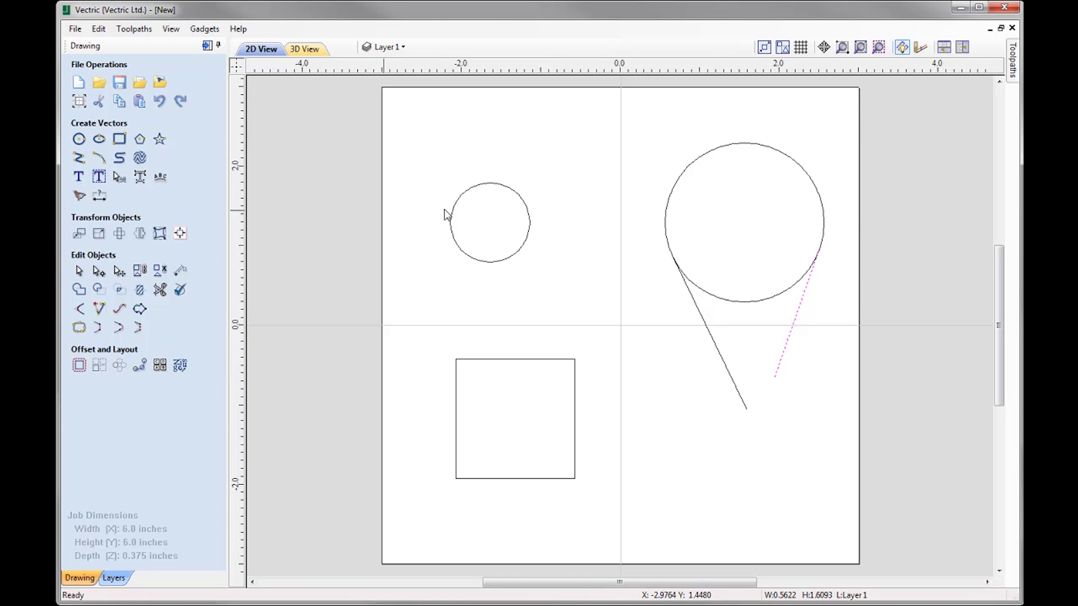
- Draw a tangent line about 3.12 by 0.49 inches from the small circle's upper edge to the large circle's upper edge
{"action": "left_click", "coordinate": [79, 158]}
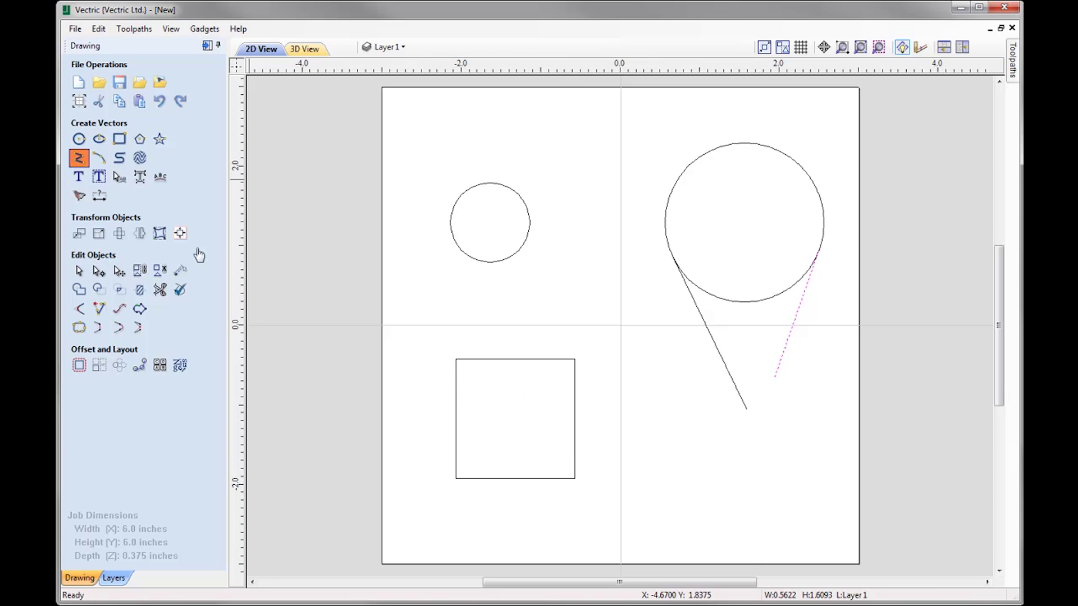
{"action": "left_click", "coordinate": [480, 184]}
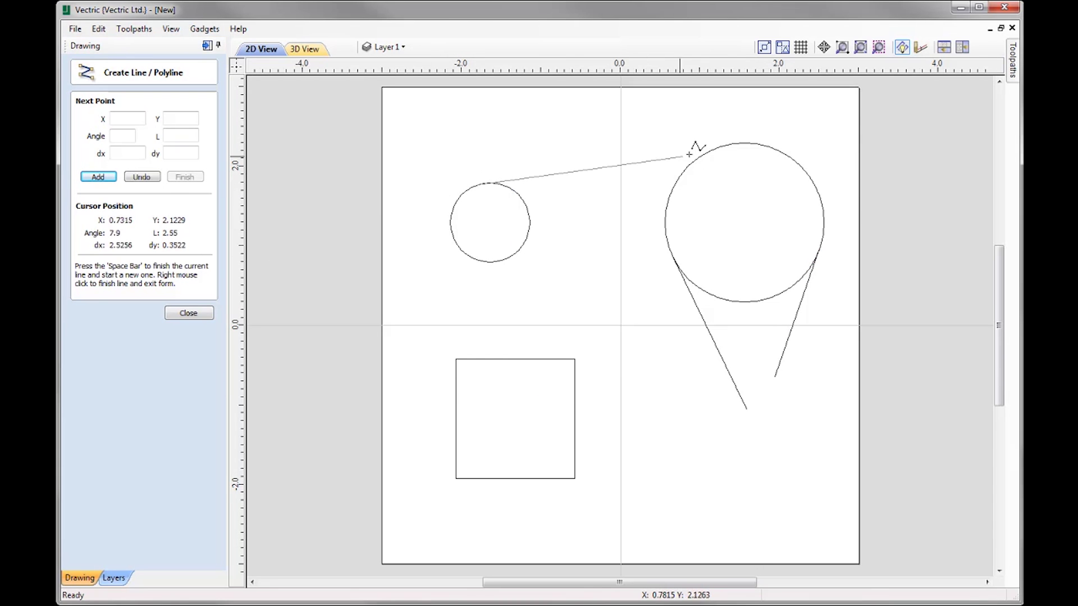
{"action": "left_click", "coordinate": [736, 143]}
{"action": "left_click", "coordinate": [735, 145]}
{"action": "right_click", "coordinate": [735, 145]}
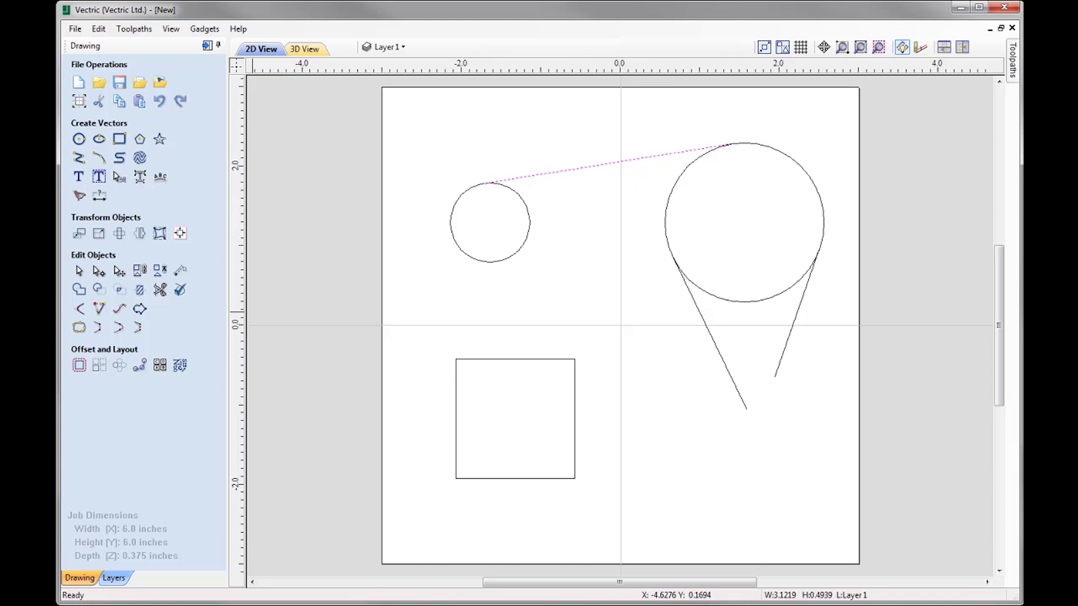
- Hide Layer 1, show the LAYER_3, DEFAULT and WHITE layers, and make LAYER_3 the active layer
{"action": "key", "text": "ctrl+a"}
{"action": "left_click", "coordinate": [393, 46]}
{"action": "left_click", "coordinate": [384, 68]}
{"action": "left_click", "coordinate": [384, 109]}
{"action": "left_click", "coordinate": [384, 122]}
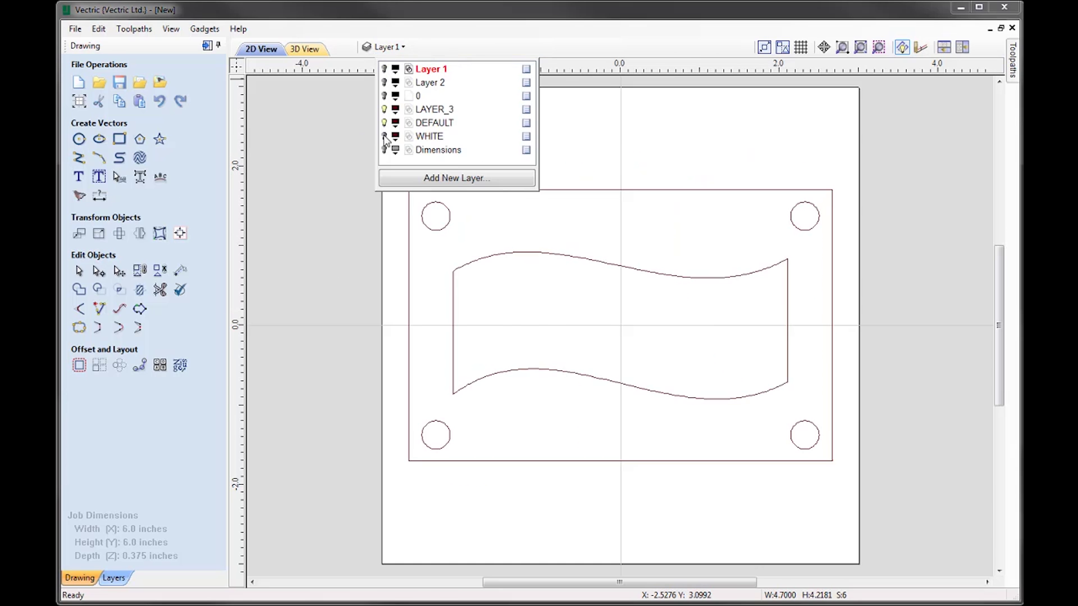
{"action": "left_click", "coordinate": [384, 136]}
{"action": "left_click", "coordinate": [435, 109]}
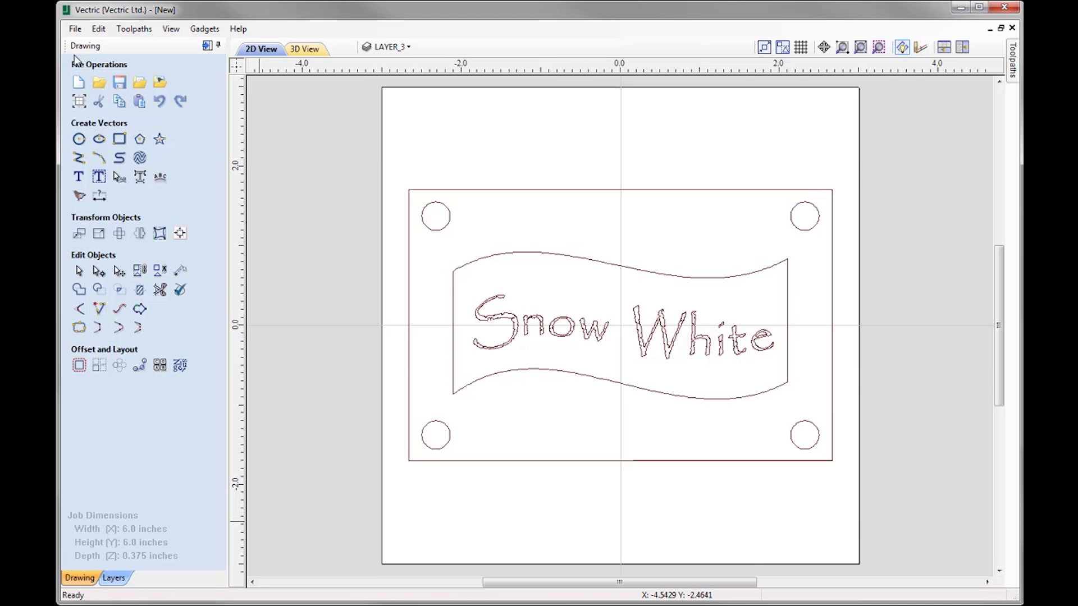
- Export all vectors on the visible layers as New.pdf in the Drawing_FILES folder
{"action": "left_click", "coordinate": [75, 29]}
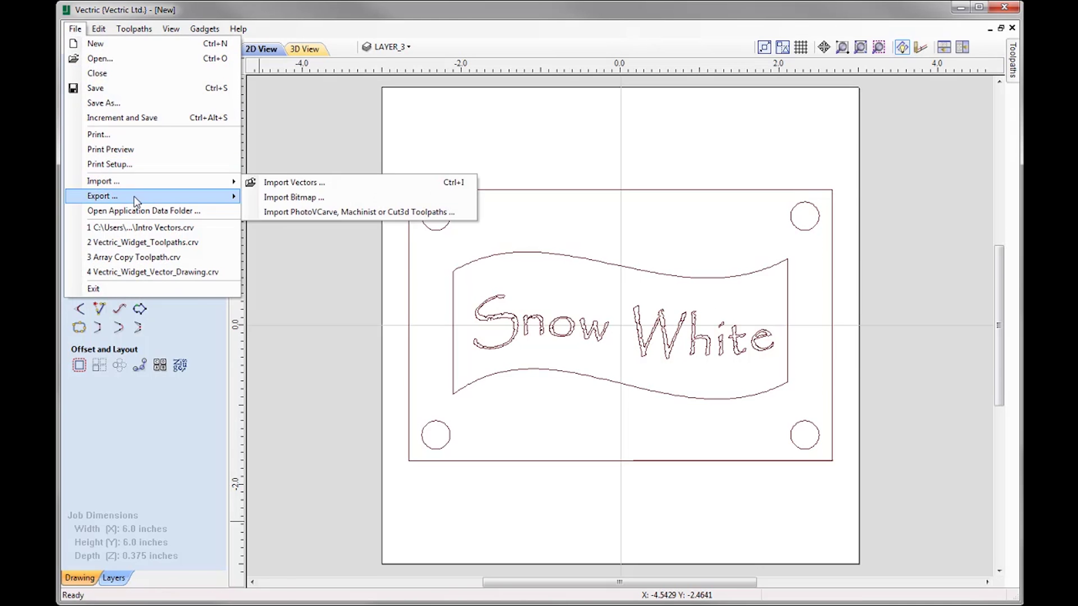
{"action": "mouse_move", "coordinate": [134, 197]}
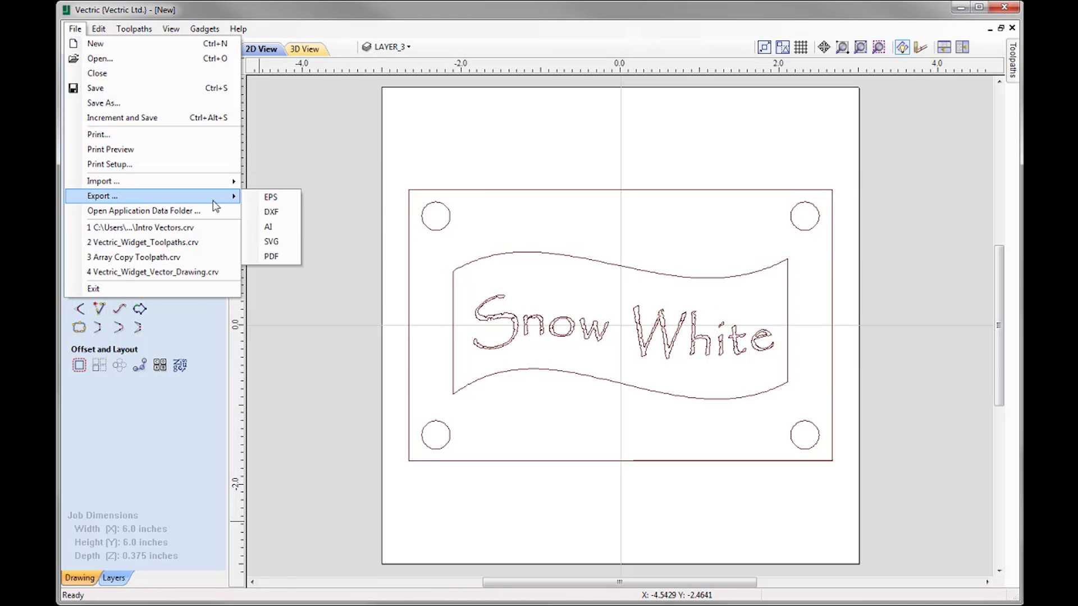
{"action": "left_click", "coordinate": [276, 257]}
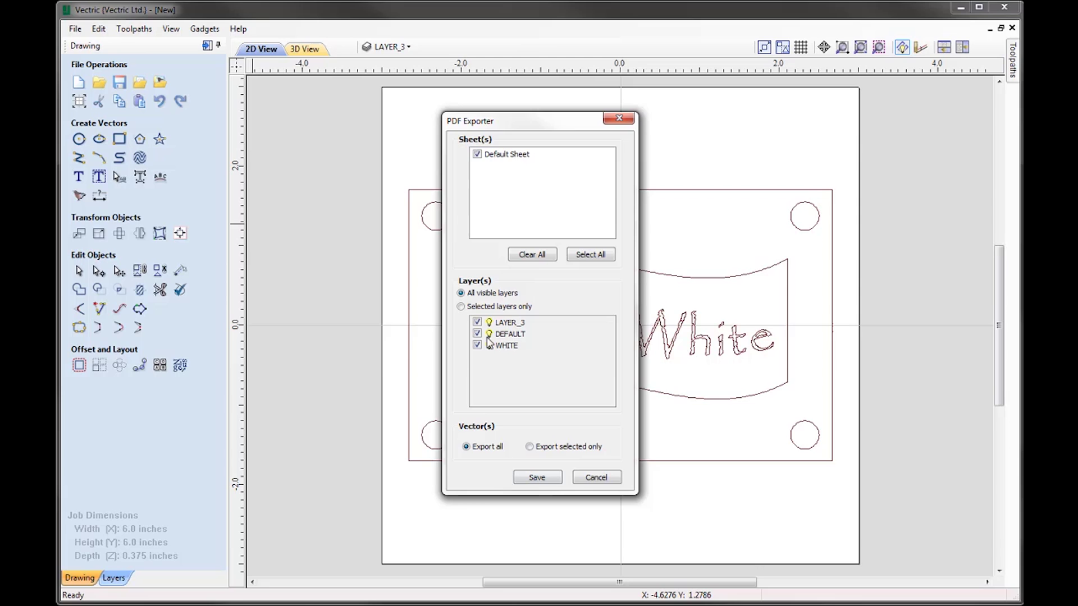
{"action": "left_click", "coordinate": [476, 154]}
{"action": "left_click", "coordinate": [552, 479]}
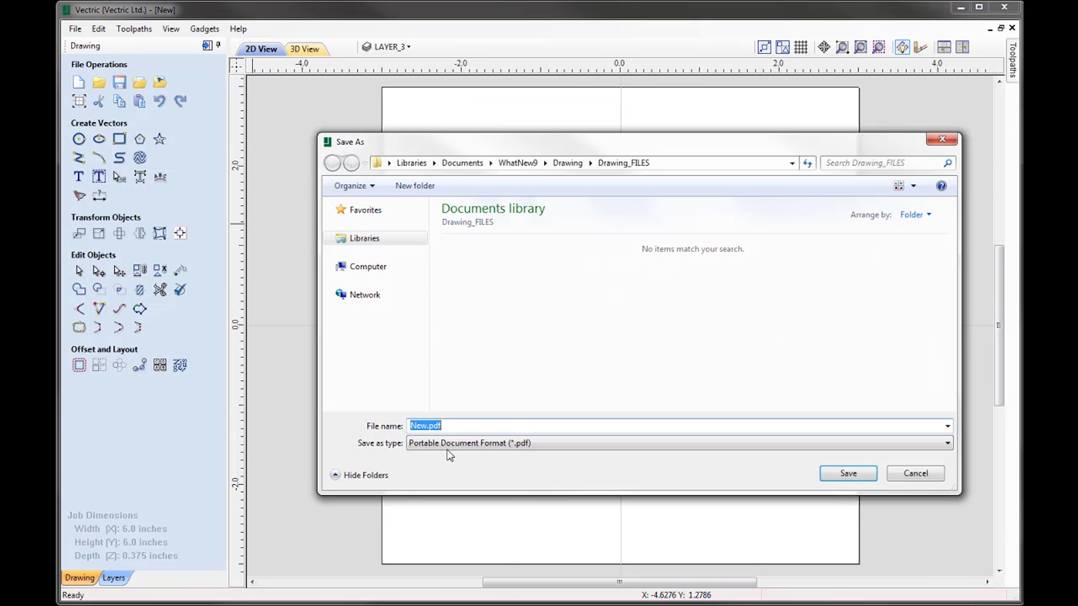
{"action": "left_click", "coordinate": [862, 478]}
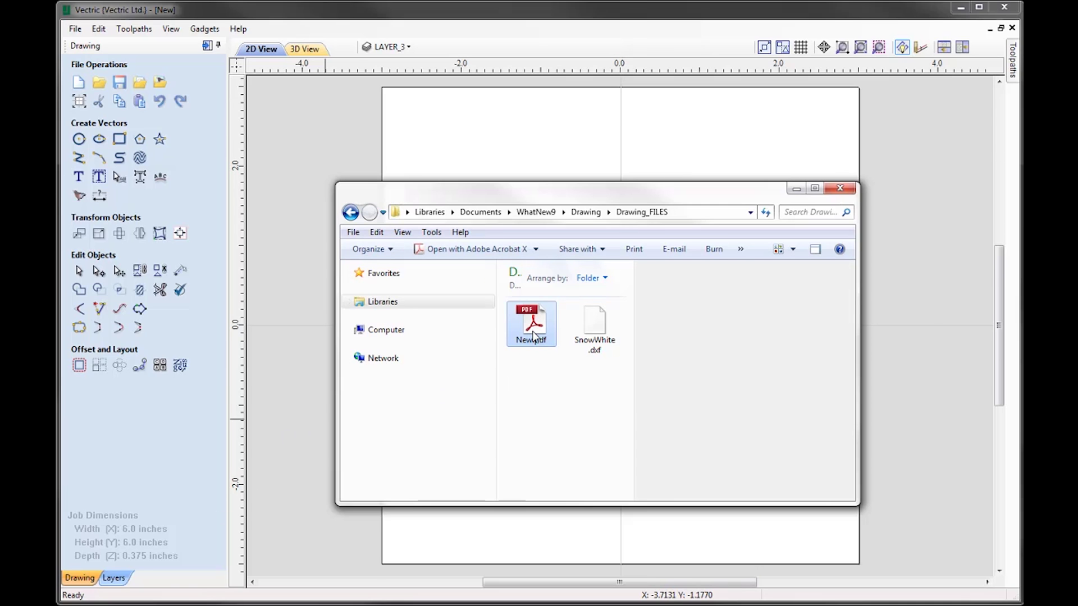
- Open the exported New.pdf from the Drawing_FILES folder to check it, and close the viewer and folder window
{"action": "double_click", "coordinate": [533, 331]}
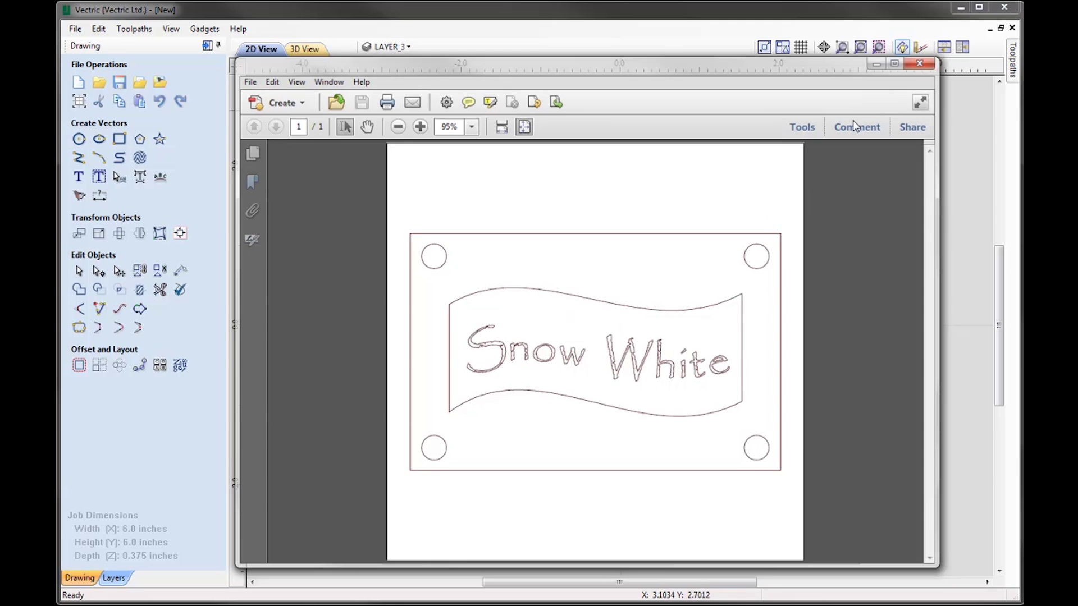
{"action": "left_click", "coordinate": [923, 60]}
{"action": "left_click", "coordinate": [840, 188]}
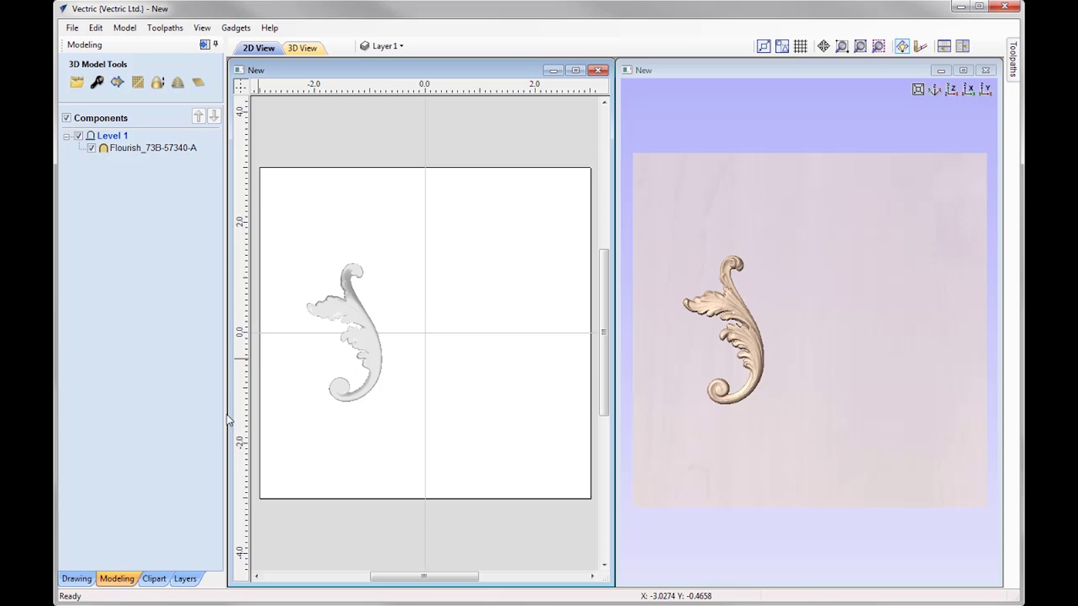
- Set the mirror mode of Level 1 to Left to Right
{"action": "right_click", "coordinate": [121, 139]}
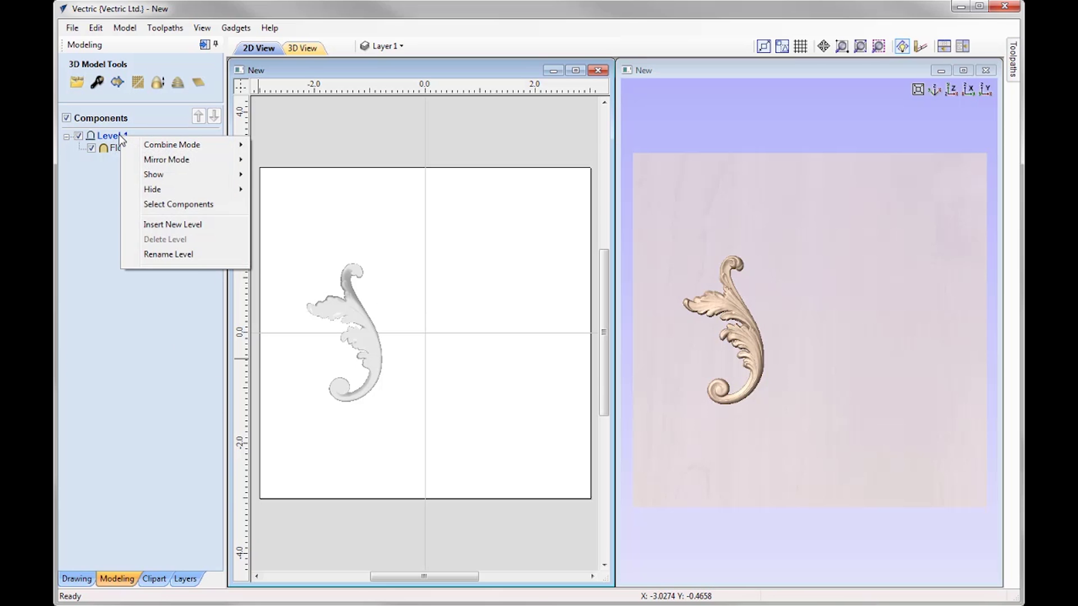
{"action": "mouse_move", "coordinate": [166, 163]}
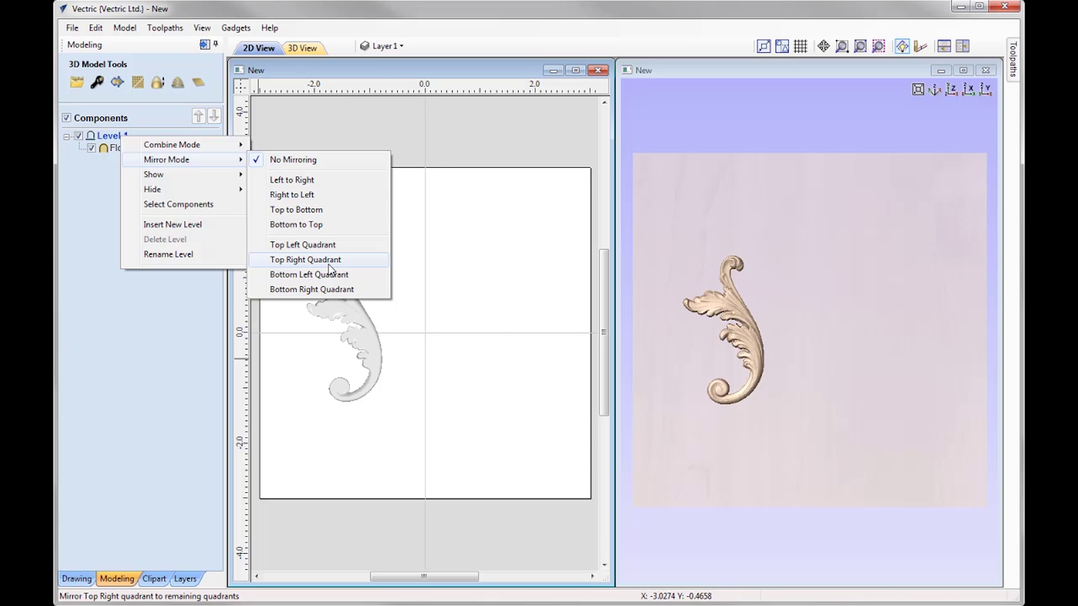
{"action": "left_click", "coordinate": [317, 181]}
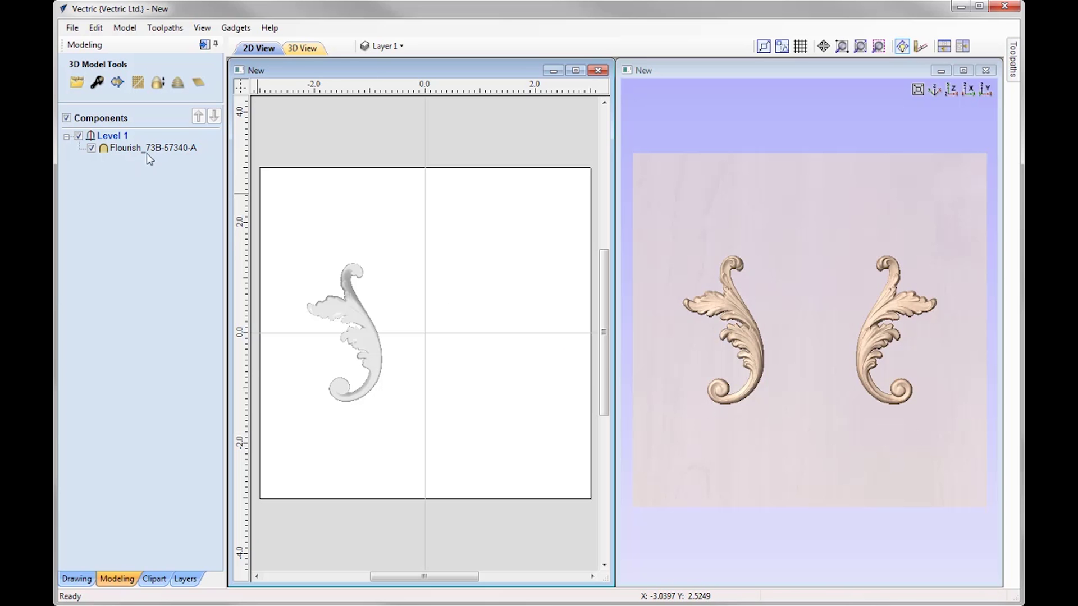
- Move the flourish component against the vertical centre line and back out to the upper-left area of the job
{"action": "mouse_move", "coordinate": [147, 152]}
{"action": "mouse_move", "coordinate": [87, 144]}
{"action": "left_click", "coordinate": [347, 327]}
{"action": "left_click_drag", "start_coordinate": [360, 343], "coordinate": [403, 354]}
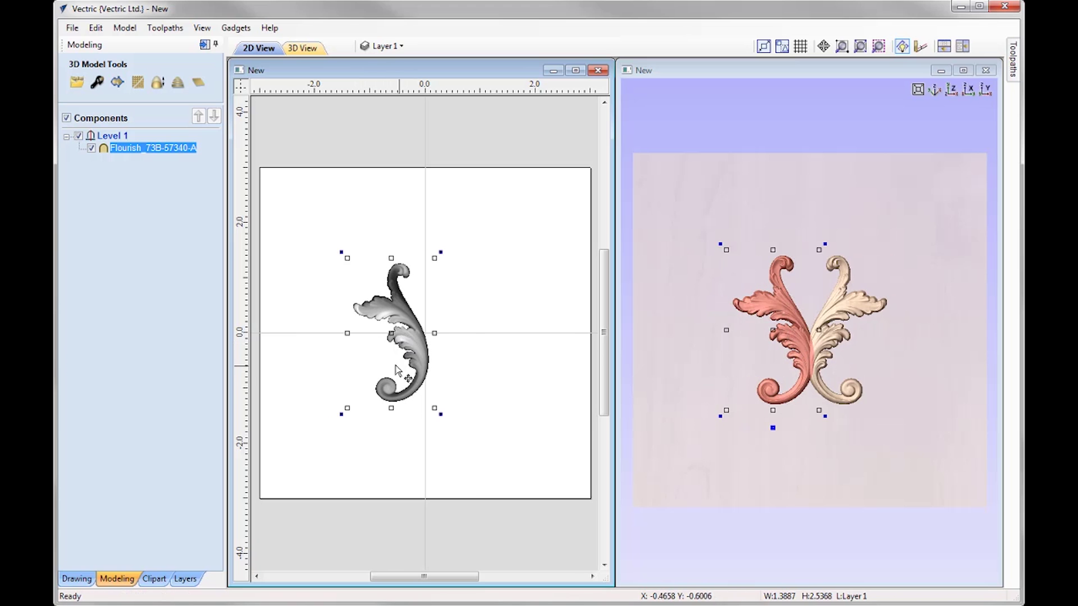
{"action": "left_click_drag", "start_coordinate": [407, 317], "coordinate": [332, 249]}
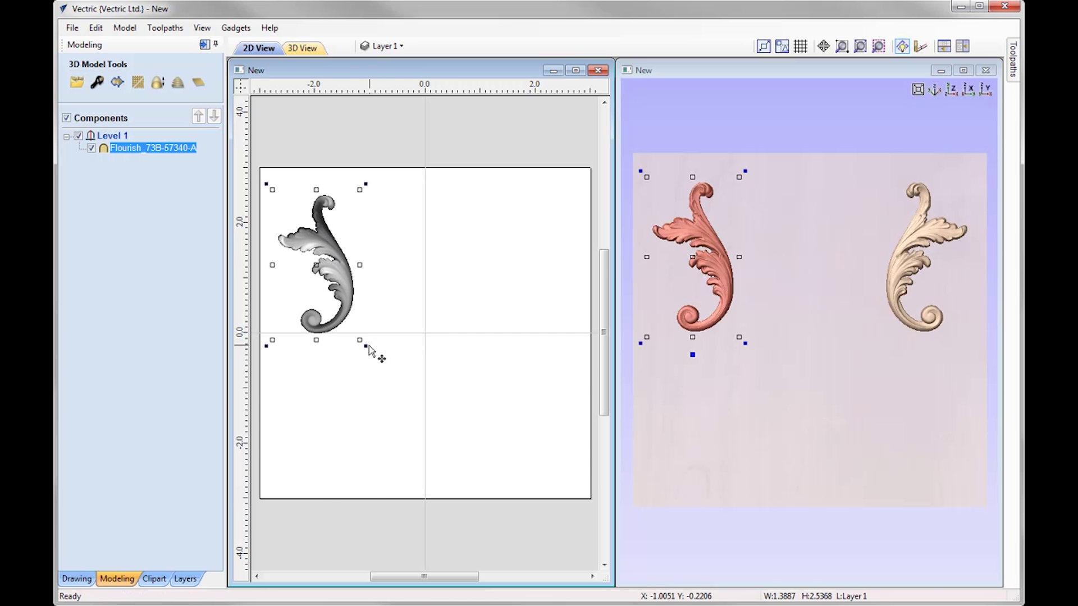
- Rotate and enlarge the flourish to about 2.21 by 2.64 inches and position it across the vertical centre line
{"action": "left_click_drag", "start_coordinate": [363, 345], "coordinate": [393, 296]}
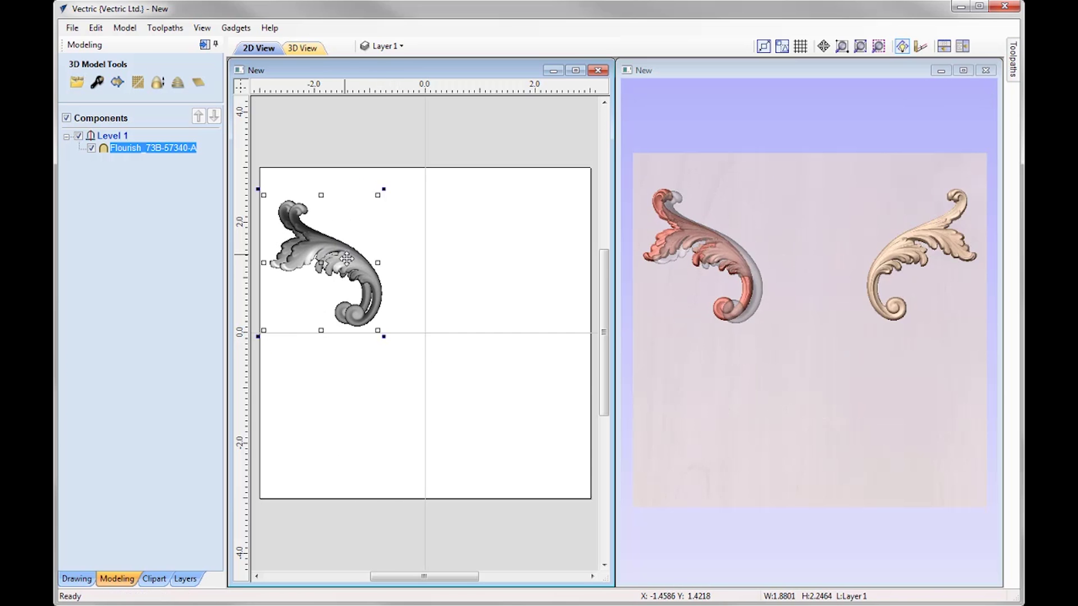
{"action": "left_click_drag", "start_coordinate": [385, 337], "coordinate": [387, 378]}
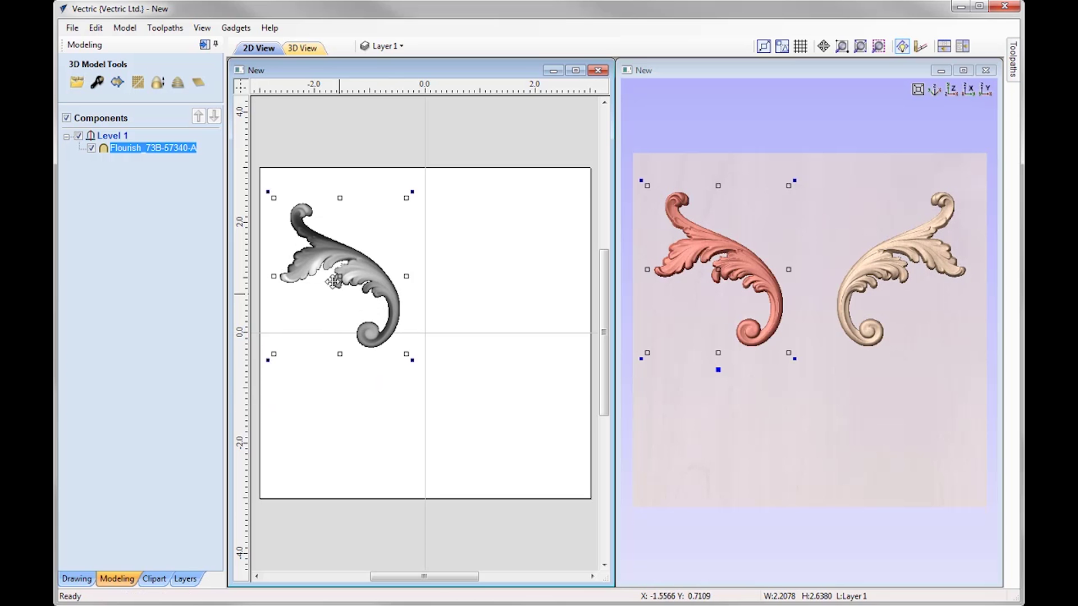
{"action": "left_click_drag", "start_coordinate": [334, 254], "coordinate": [389, 309]}
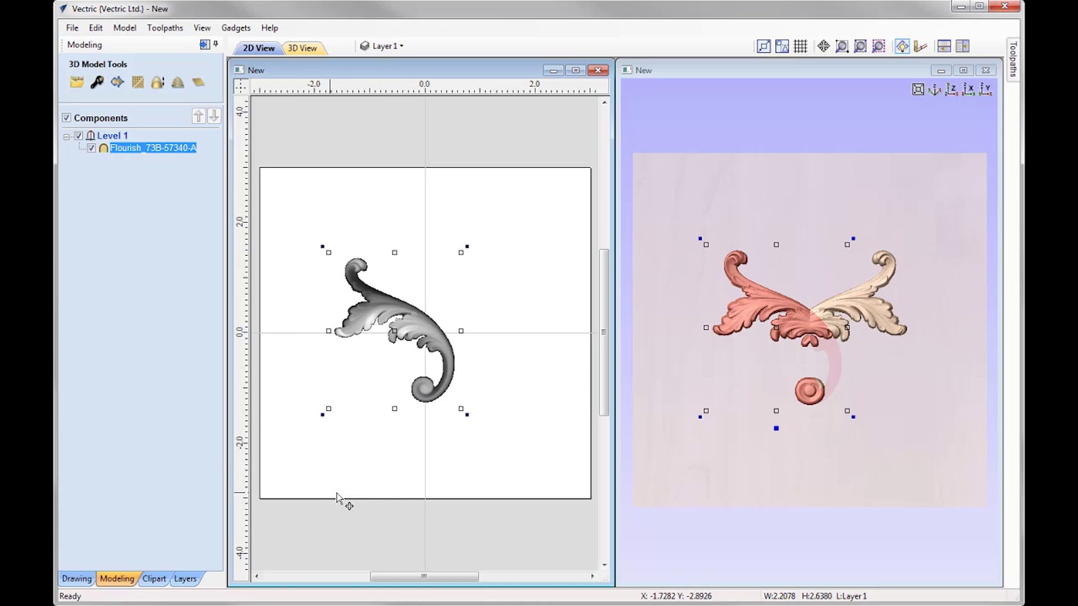
- Switch Level 1's mirror mode to Right to Left and shift the flourish slightly to the right and down
{"action": "right_click", "coordinate": [119, 140]}
{"action": "mouse_move", "coordinate": [225, 164]}
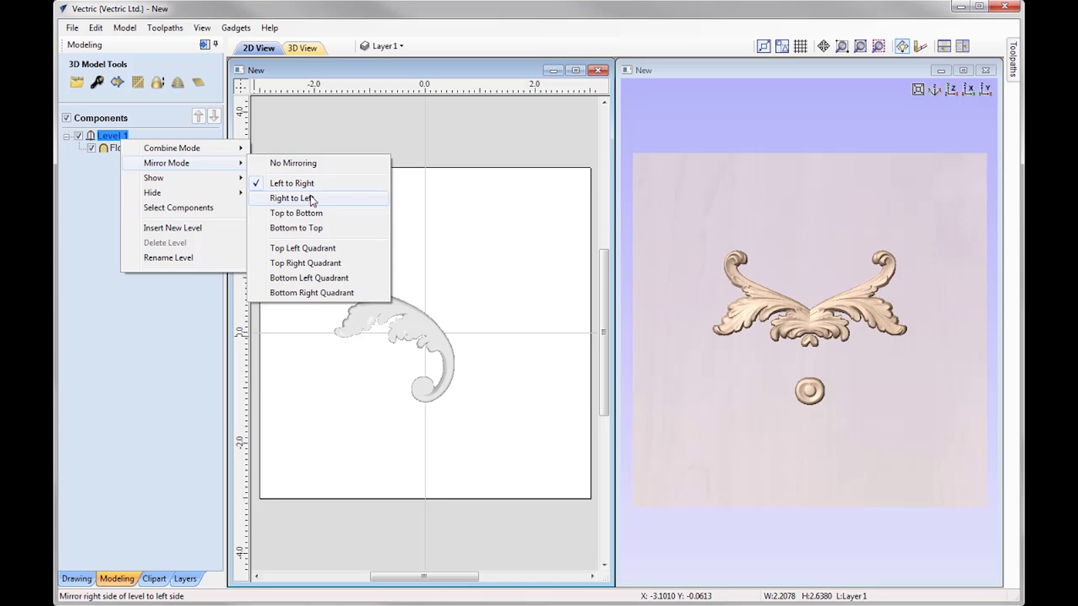
{"action": "left_click", "coordinate": [306, 199]}
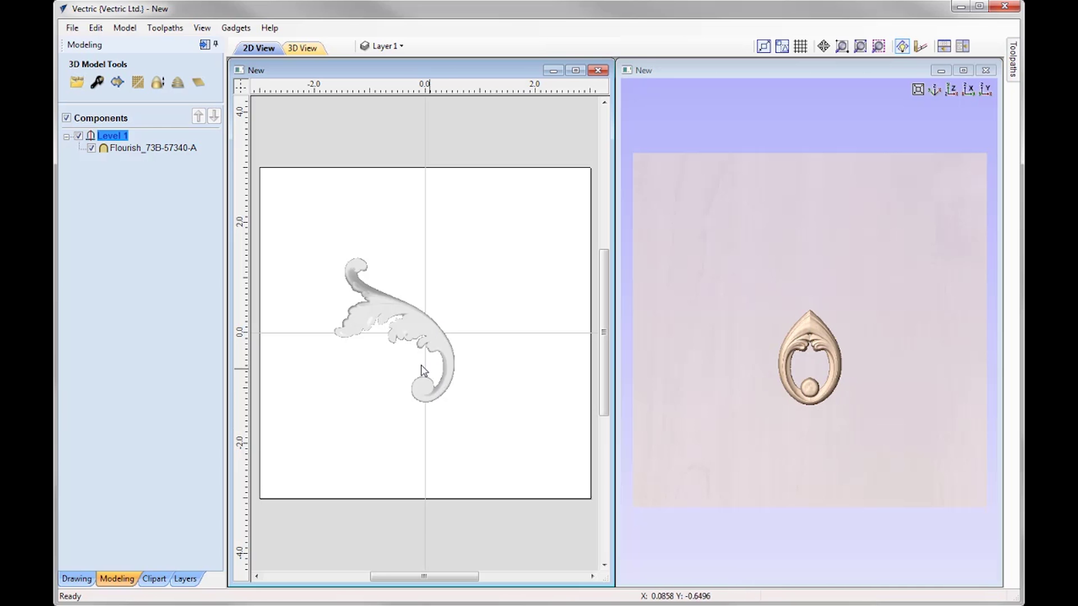
{"action": "left_click", "coordinate": [440, 345]}
{"action": "left_click_drag", "start_coordinate": [442, 343], "coordinate": [469, 358]}
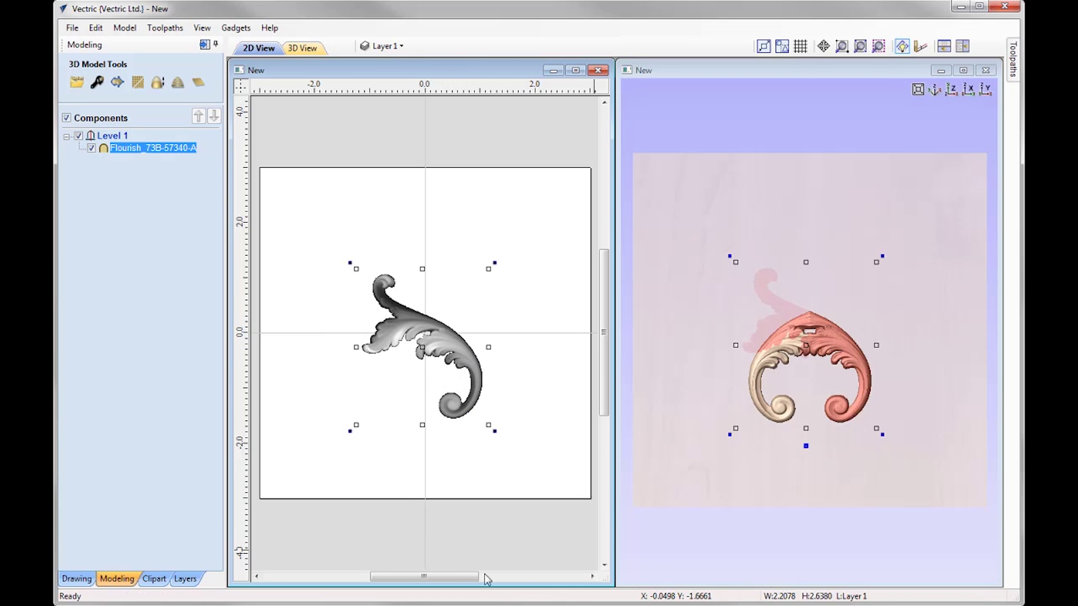
- Switch Level 1's mirror mode to Top to Bottom and move the flourish up and left, mostly above the horizontal centre line
{"action": "right_click", "coordinate": [115, 139]}
{"action": "mouse_move", "coordinate": [171, 163]}
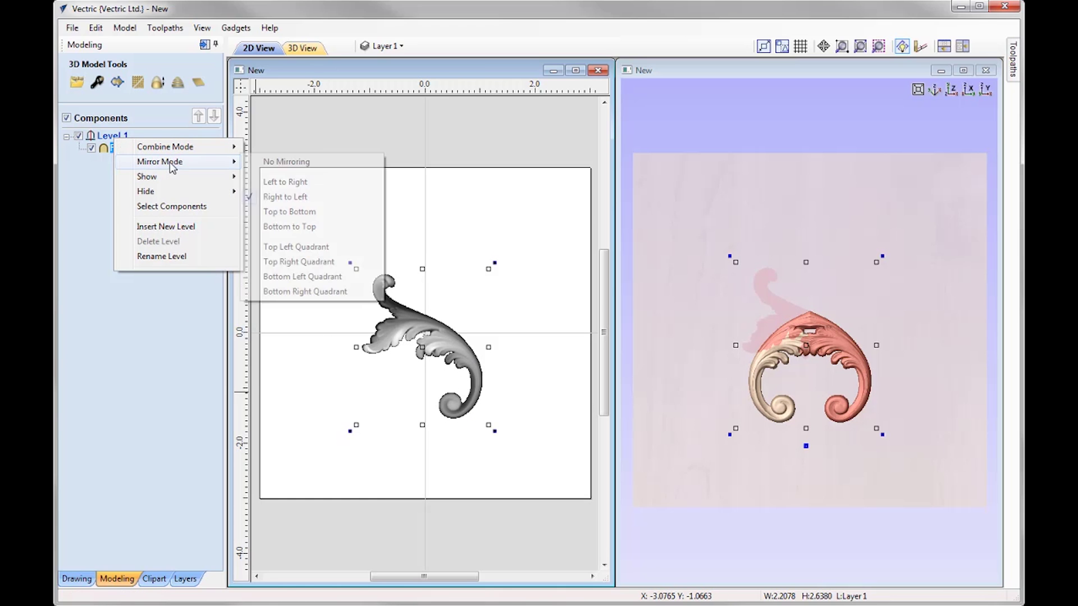
{"action": "left_click", "coordinate": [289, 212]}
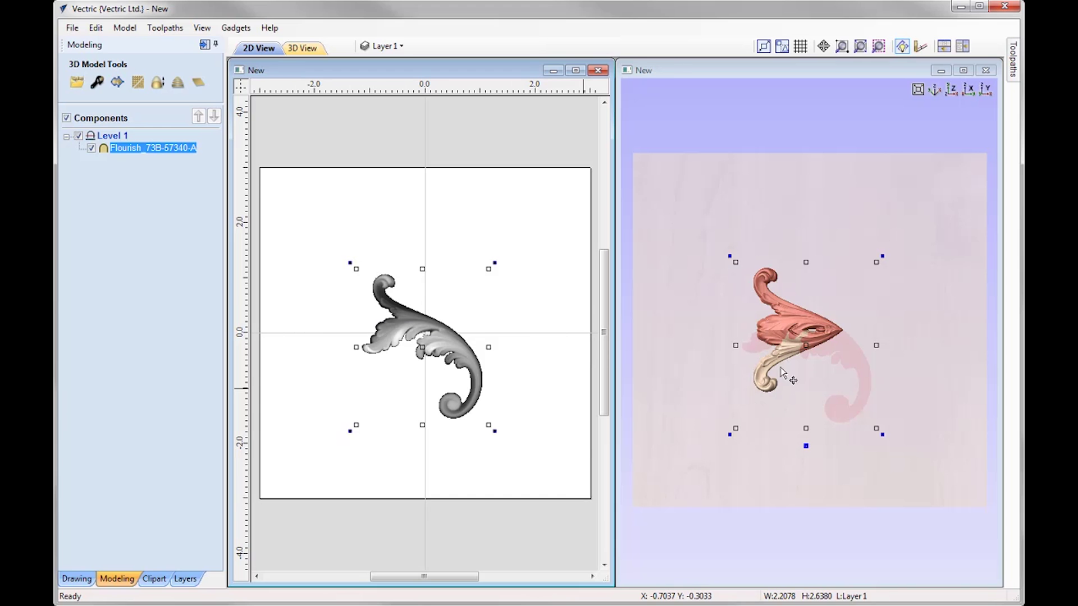
{"action": "left_click_drag", "start_coordinate": [421, 327], "coordinate": [392, 301]}
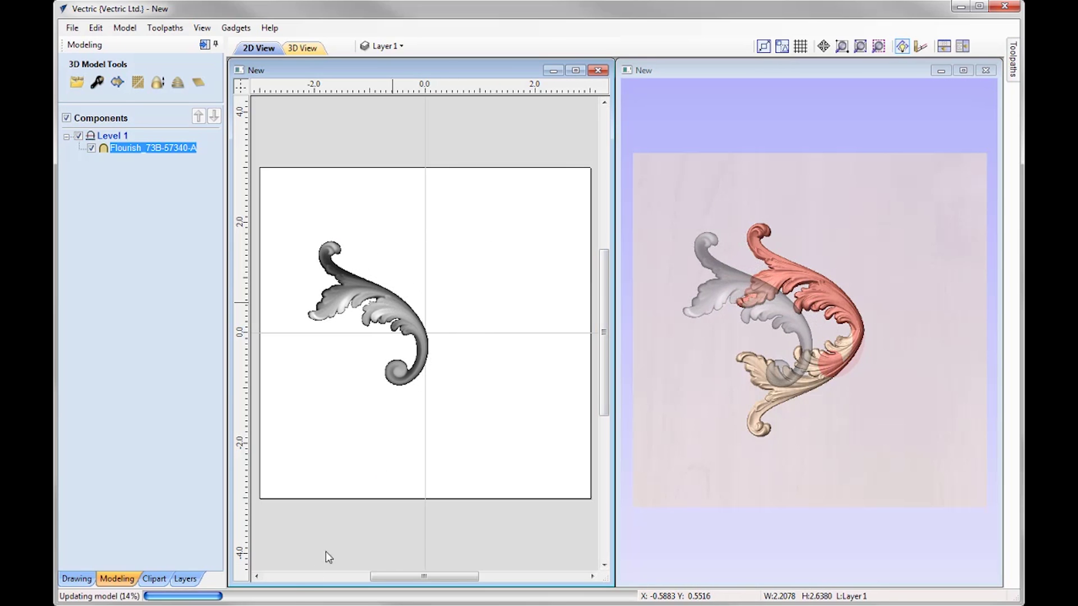
- Add the Decorative clipart Flourish_80B-57367-A, shrunk to about 1.84 by 1.69 inches, in the lower-right quadrant of the job
{"action": "left_click", "coordinate": [154, 579]}
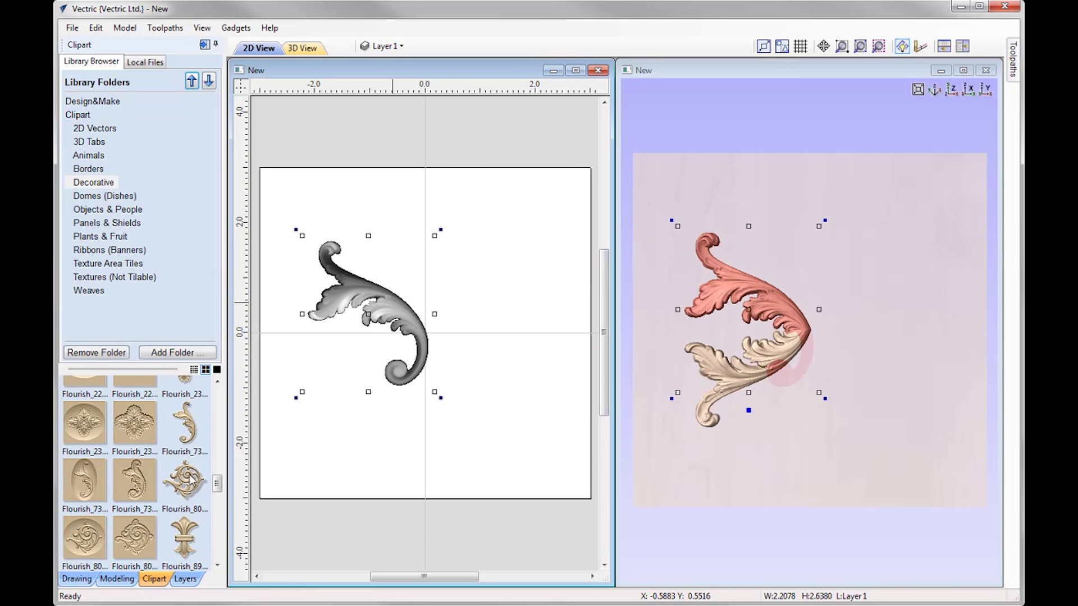
{"action": "double_click", "coordinate": [193, 481]}
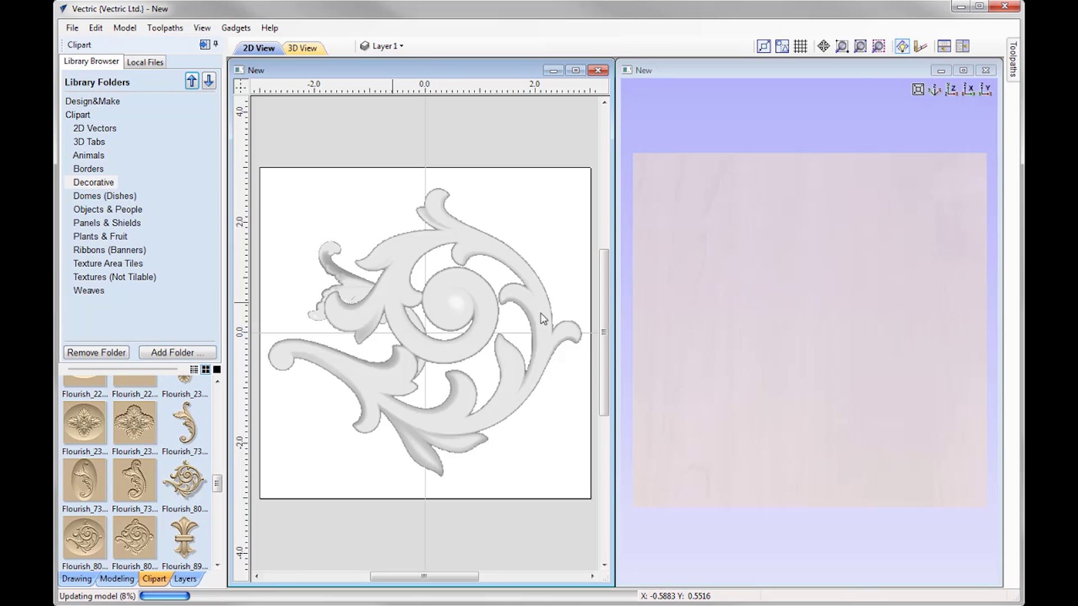
{"action": "left_click_drag", "start_coordinate": [589, 182], "coordinate": [368, 371]}
{"action": "left_click_drag", "start_coordinate": [333, 431], "coordinate": [583, 428]}
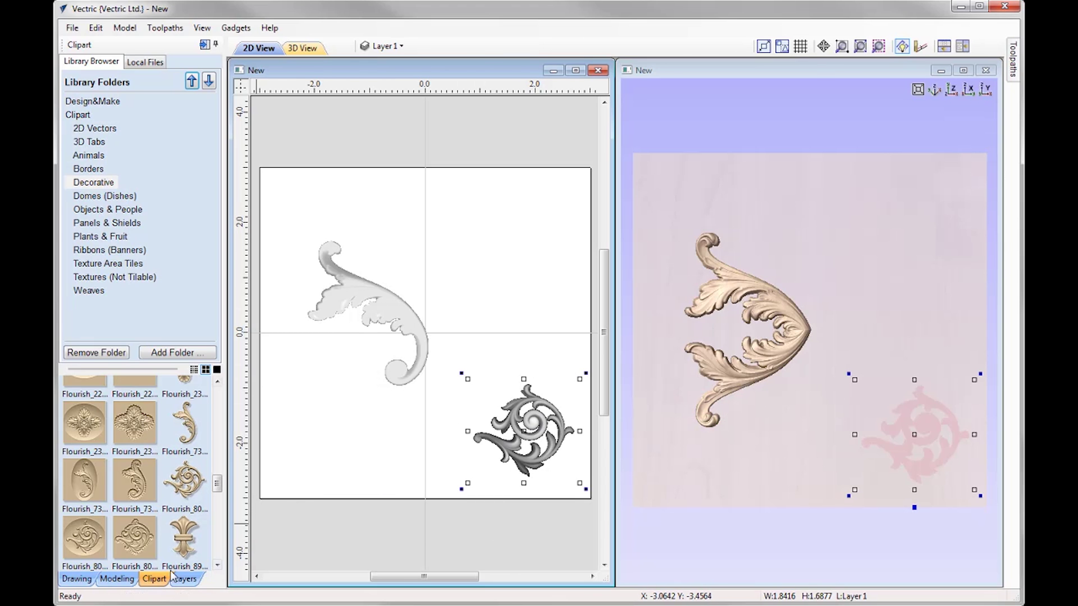
- Check Level 1's mirror mode and move the scroll-shaped flourish from the lower-right quadrant up into the upper-right quadrant
{"action": "left_click", "coordinate": [117, 578]}
{"action": "right_click", "coordinate": [116, 136]}
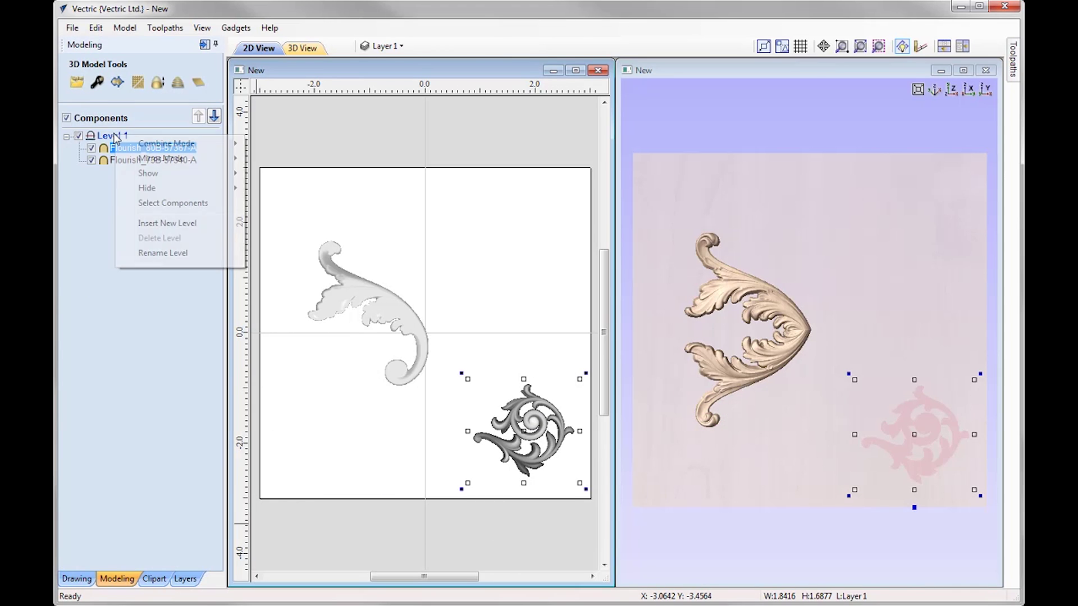
{"action": "mouse_move", "coordinate": [186, 158]}
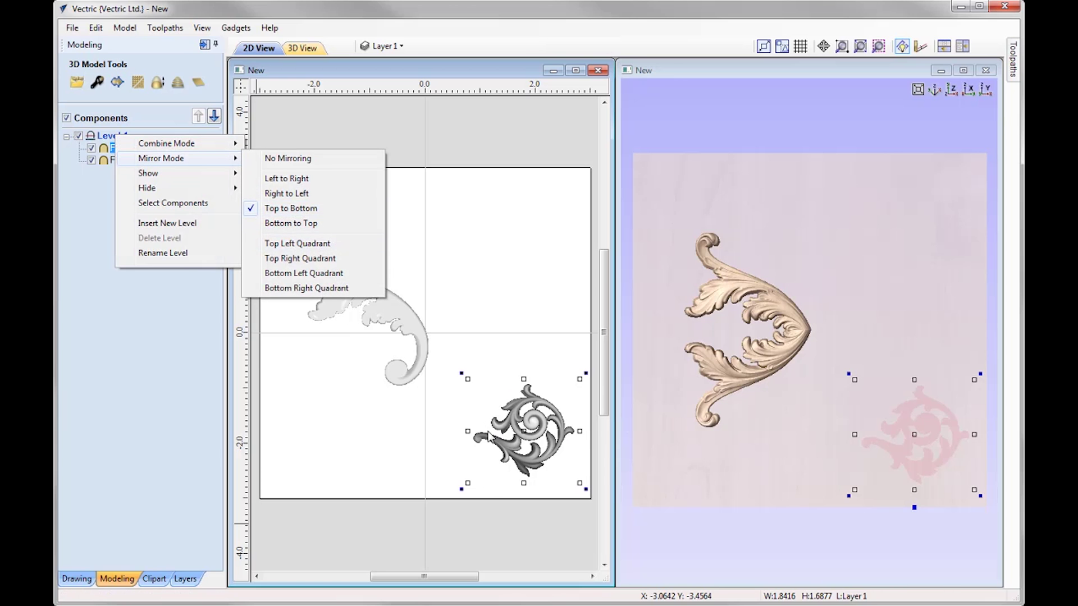
{"action": "left_click", "coordinate": [529, 423]}
{"action": "left_click", "coordinate": [531, 422]}
{"action": "left_click", "coordinate": [531, 336]}
{"action": "left_click", "coordinate": [531, 428]}
{"action": "left_click", "coordinate": [531, 430]}
{"action": "left_click_drag", "start_coordinate": [531, 429], "coordinate": [524, 260]}
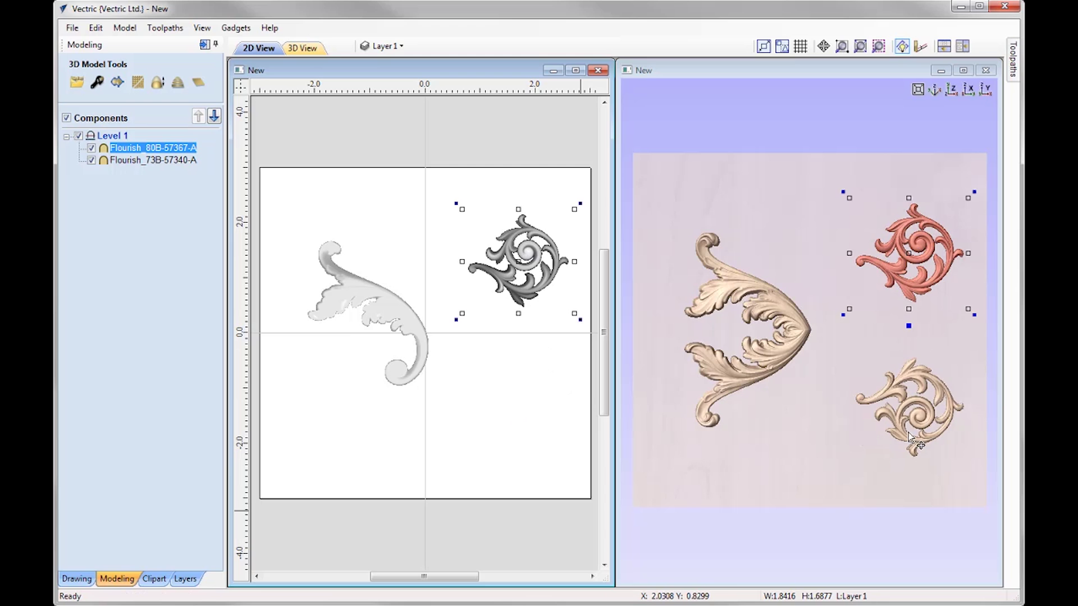
- Switch Level 1's mirror mode to Bottom to Top and move the scroll-shaped flourish just below the horizontal centre line
{"action": "right_click", "coordinate": [110, 137]}
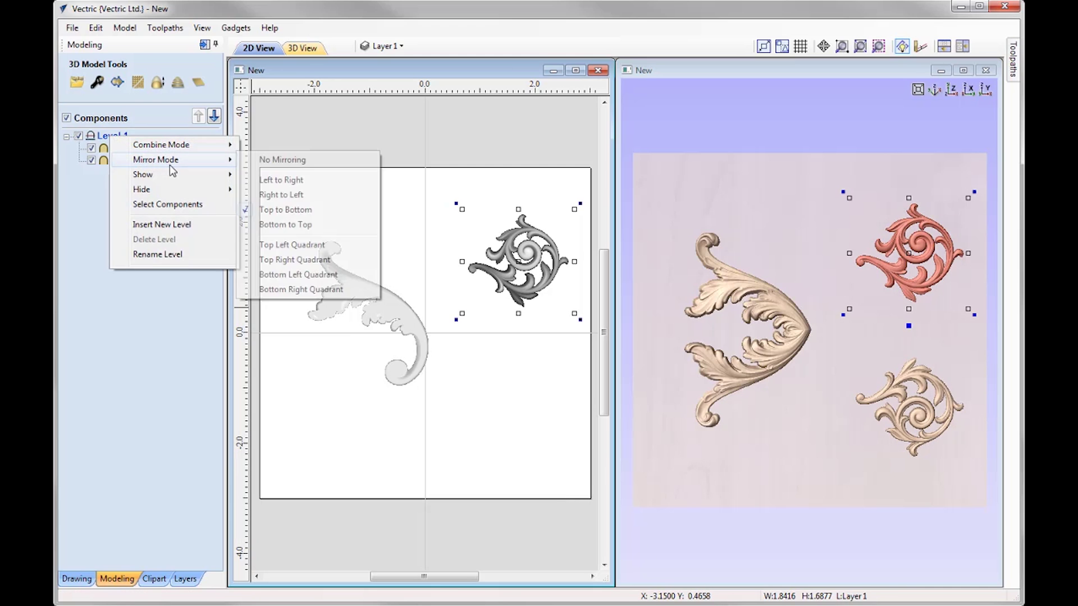
{"action": "left_click", "coordinate": [285, 225]}
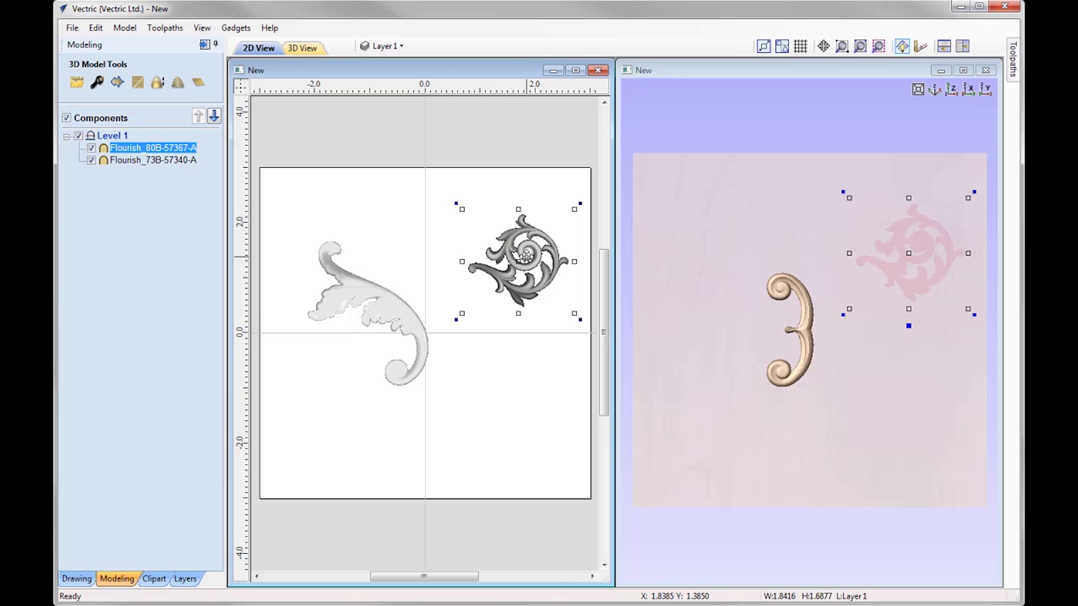
{"action": "left_click_drag", "start_coordinate": [525, 254], "coordinate": [500, 374]}
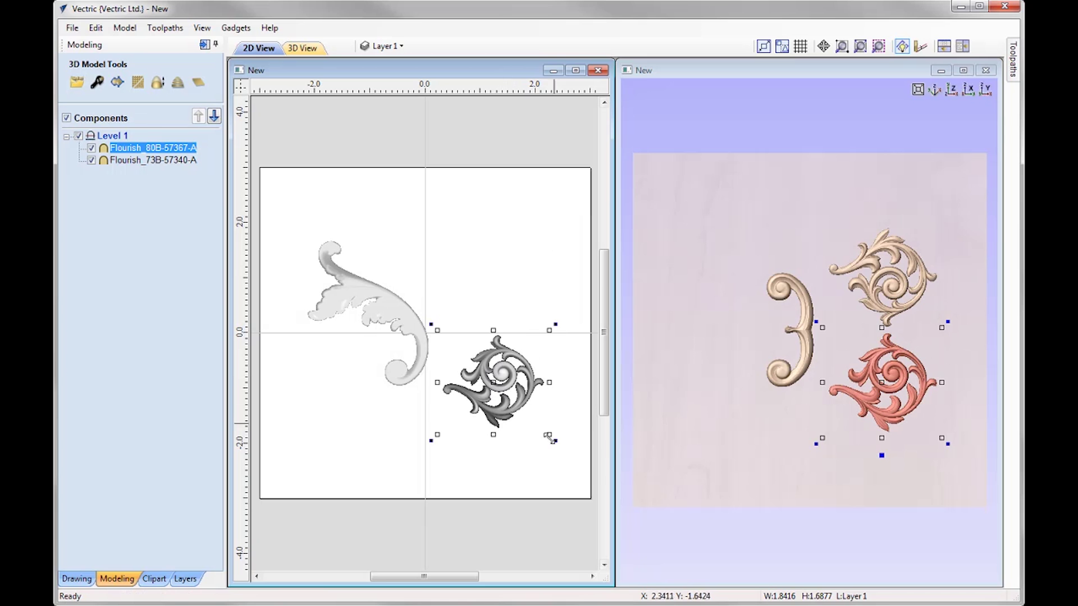
- Rotate the scroll-shaped flourish clockwise and enlarge it to about 2.64 by 2.32 inches, extending it across the centre lines
{"action": "left_click_drag", "start_coordinate": [556, 447], "coordinate": [505, 475]}
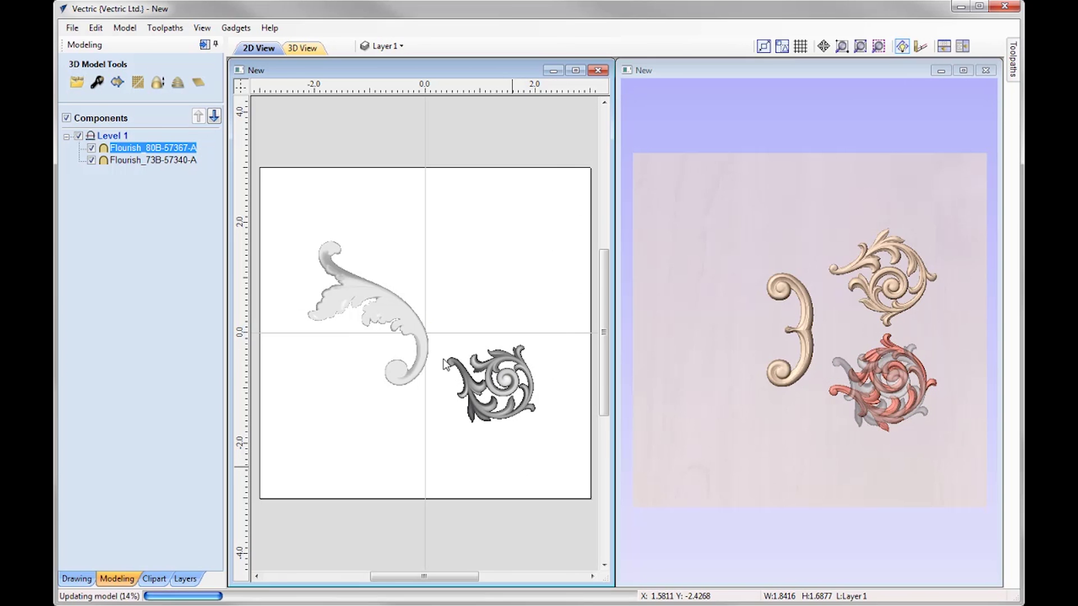
{"action": "left_click_drag", "start_coordinate": [441, 348], "coordinate": [382, 262]}
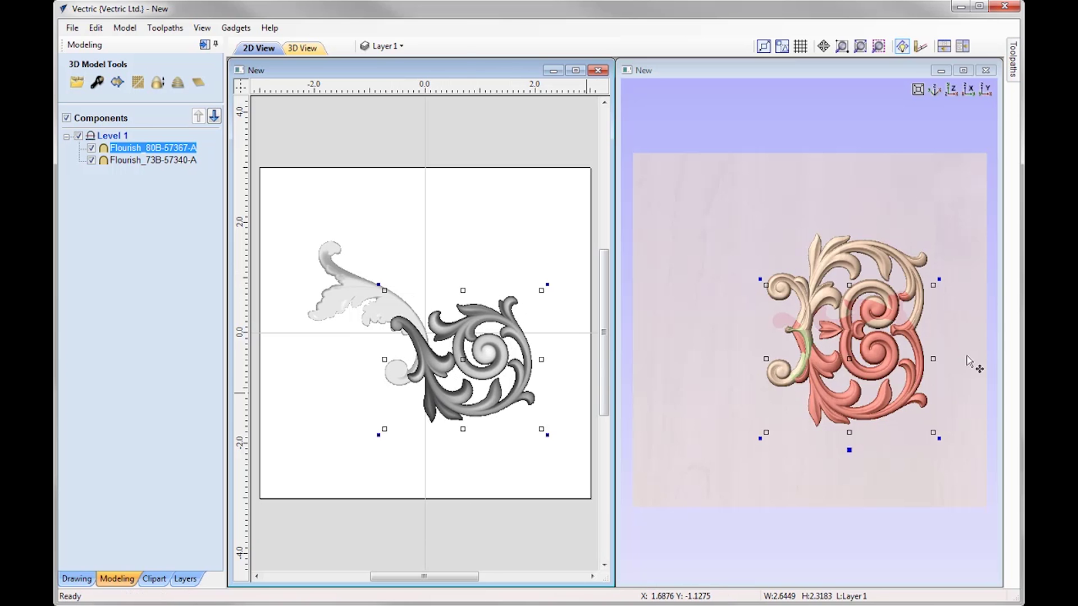
{"action": "left_click", "coordinate": [742, 188]}
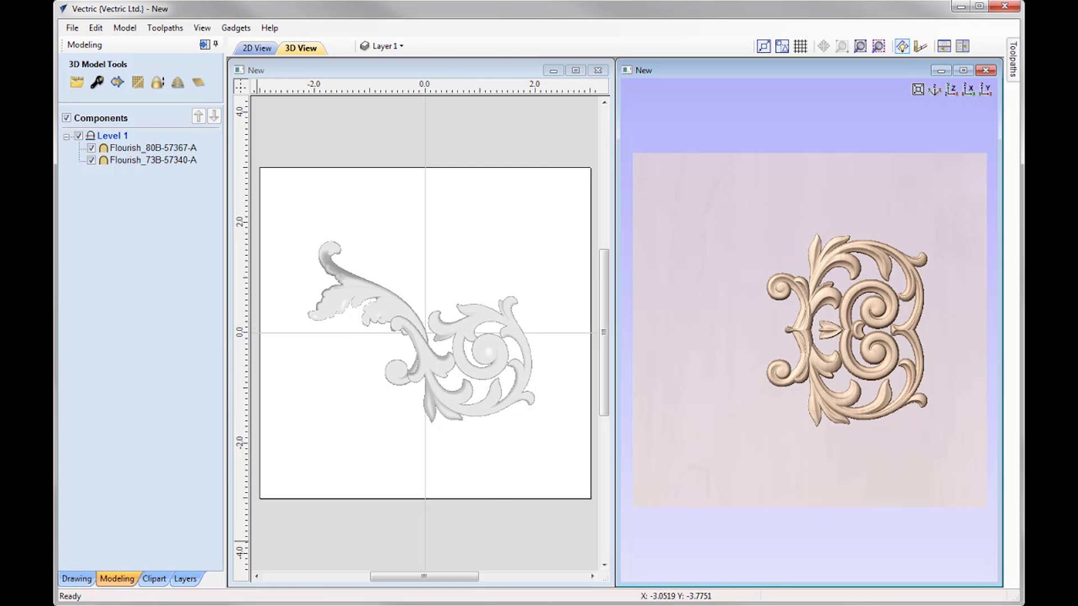
- Switch Level 1's mirror mode to Top Left Quadrant and move the leaf flourish up, fully into the upper-left quadrant
{"action": "key", "text": "F2"}
{"action": "mouse_move", "coordinate": [89, 141]}
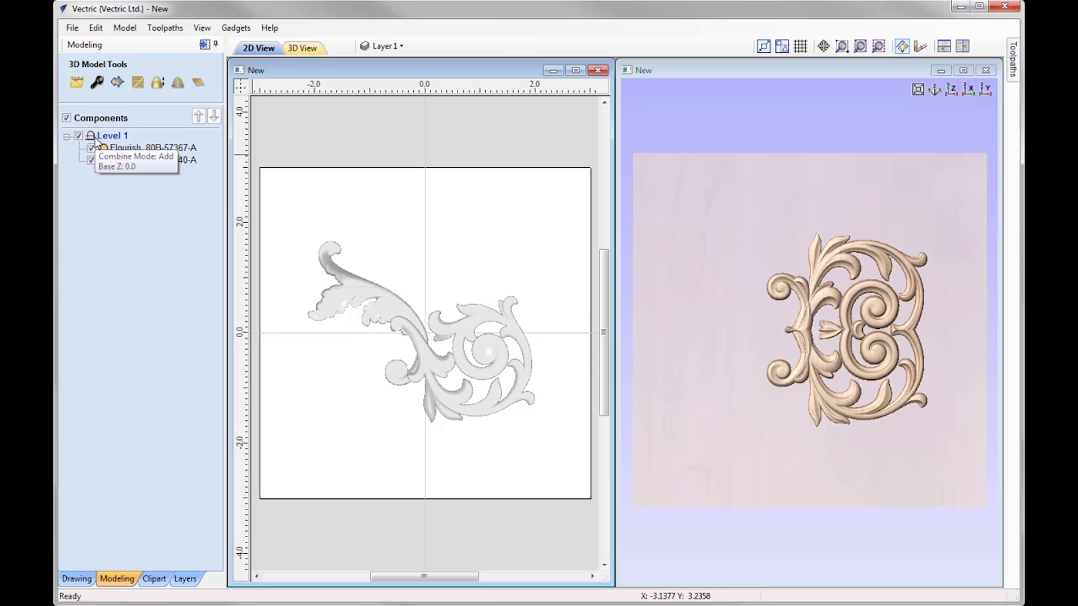
{"action": "right_click", "coordinate": [103, 136]}
{"action": "mouse_move", "coordinate": [163, 164]}
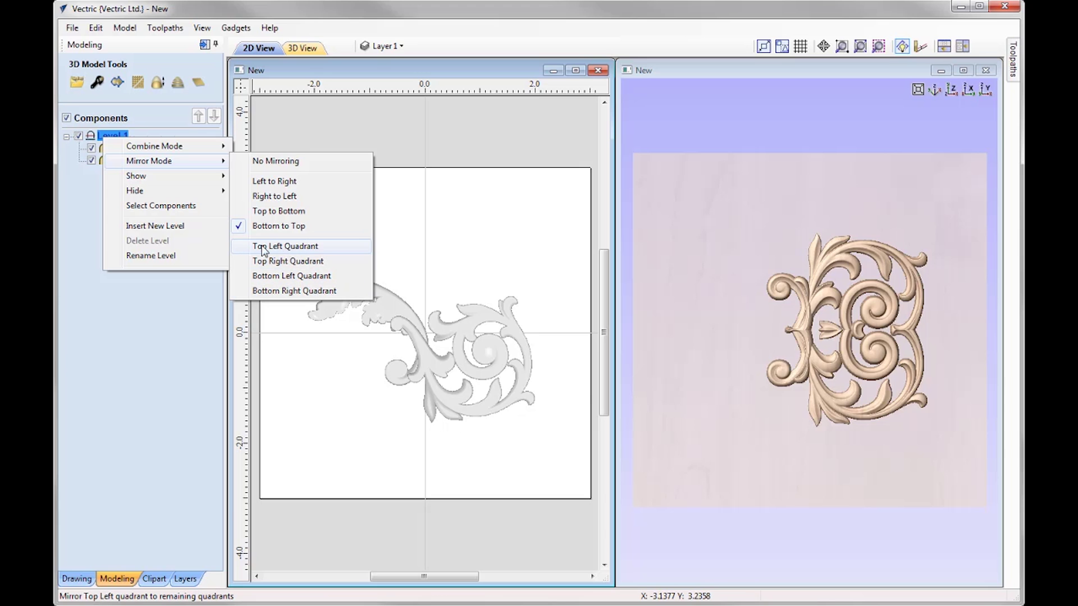
{"action": "left_click", "coordinate": [300, 247]}
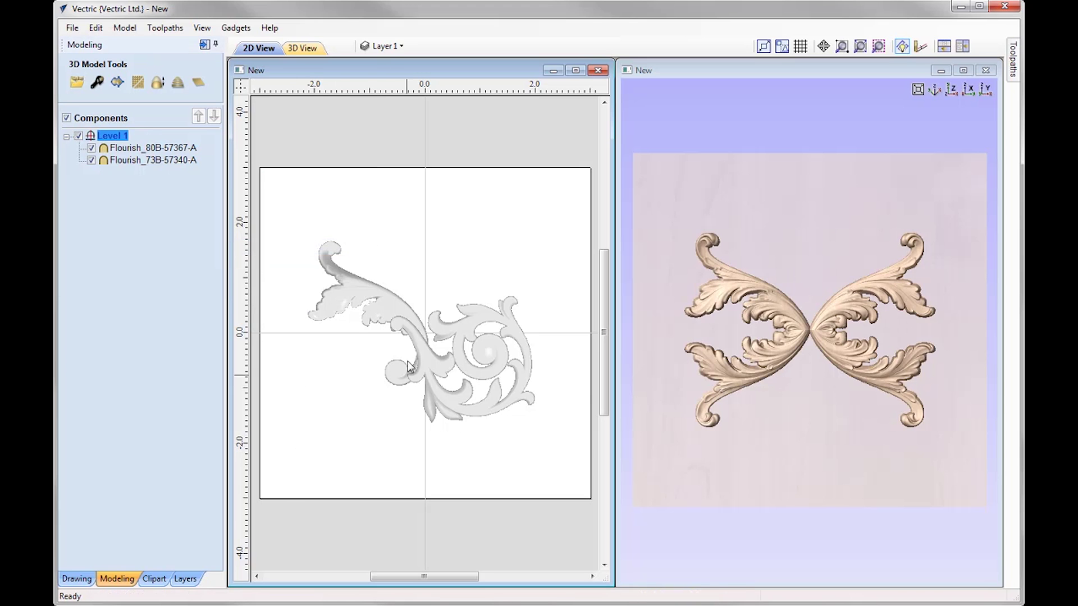
{"action": "left_click", "coordinate": [384, 309]}
{"action": "left_click_drag", "start_coordinate": [384, 308], "coordinate": [375, 247]}
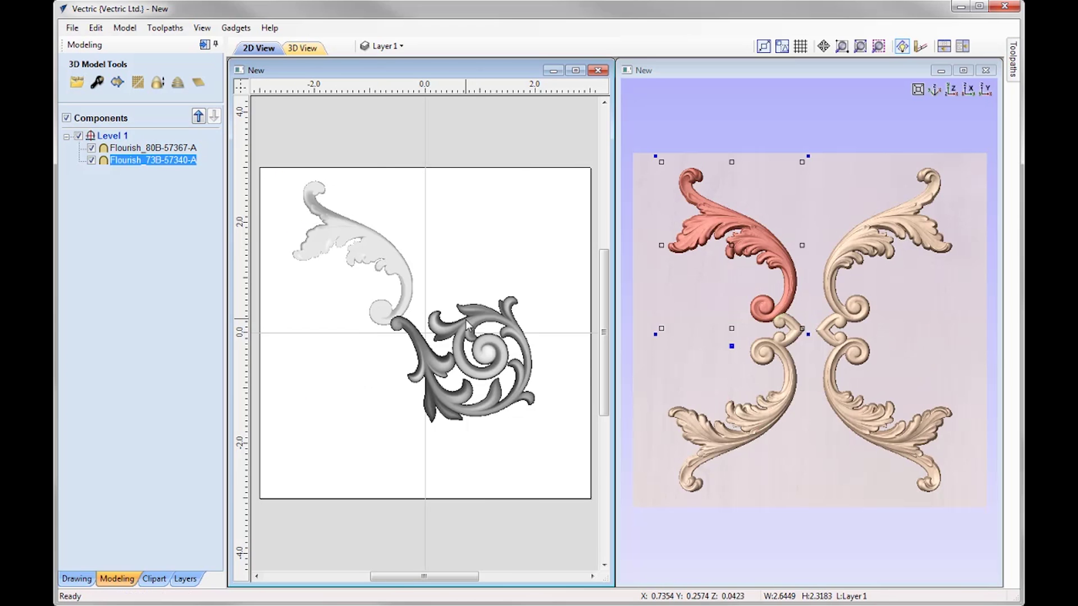
- Move the scroll-shaped flourish into the upper-left quadrant, rotate it and shrink it to about 1.62 by 1.44 inches beneath the leaf flourish
{"action": "left_click", "coordinate": [472, 337]}
{"action": "left_click_drag", "start_coordinate": [486, 352], "coordinate": [354, 258]}
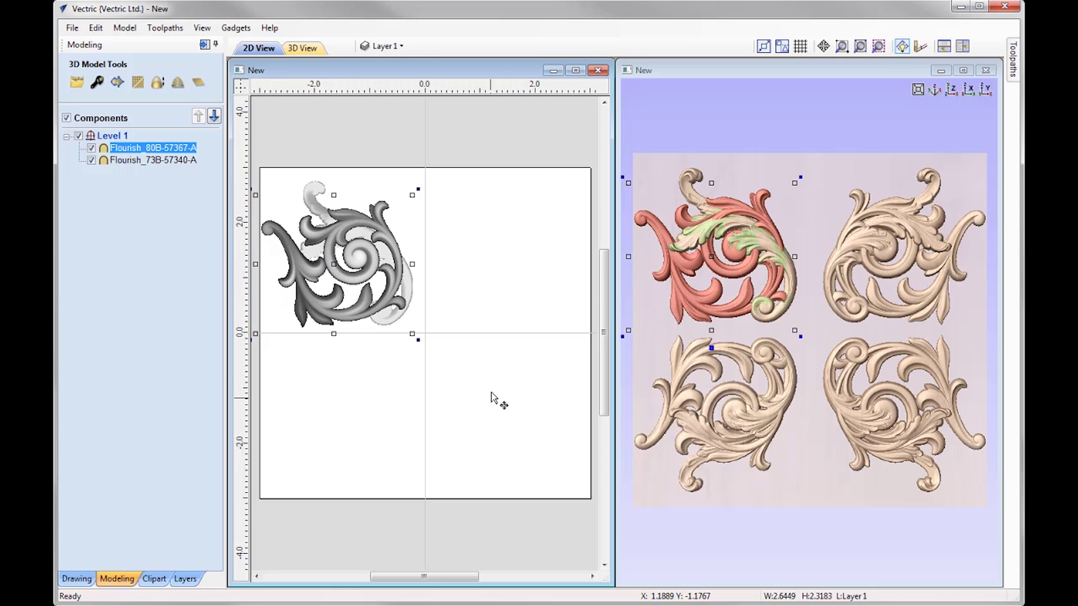
{"action": "left_click_drag", "start_coordinate": [414, 194], "coordinate": [349, 289]}
{"action": "left_click", "coordinate": [353, 251]}
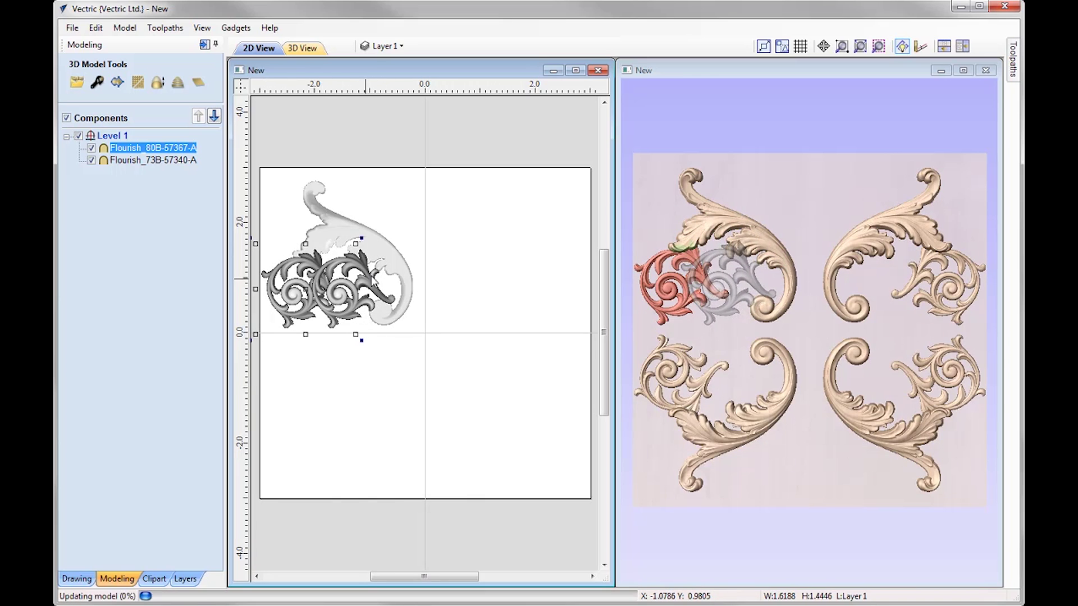
- Shift the leaf flourish right to the vertical centre line and tuck the scroll-shaped flourish inside its curve
{"action": "left_click", "coordinate": [386, 249]}
{"action": "left_click_drag", "start_coordinate": [398, 265], "coordinate": [416, 264]}
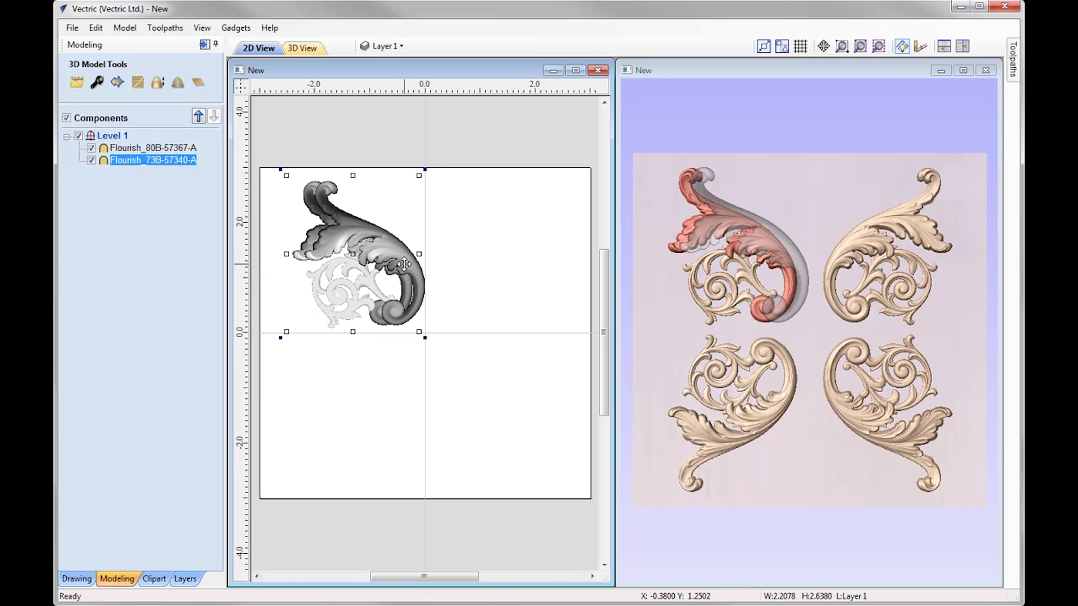
{"action": "left_click", "coordinate": [369, 289]}
{"action": "left_click_drag", "start_coordinate": [368, 283], "coordinate": [387, 284]}
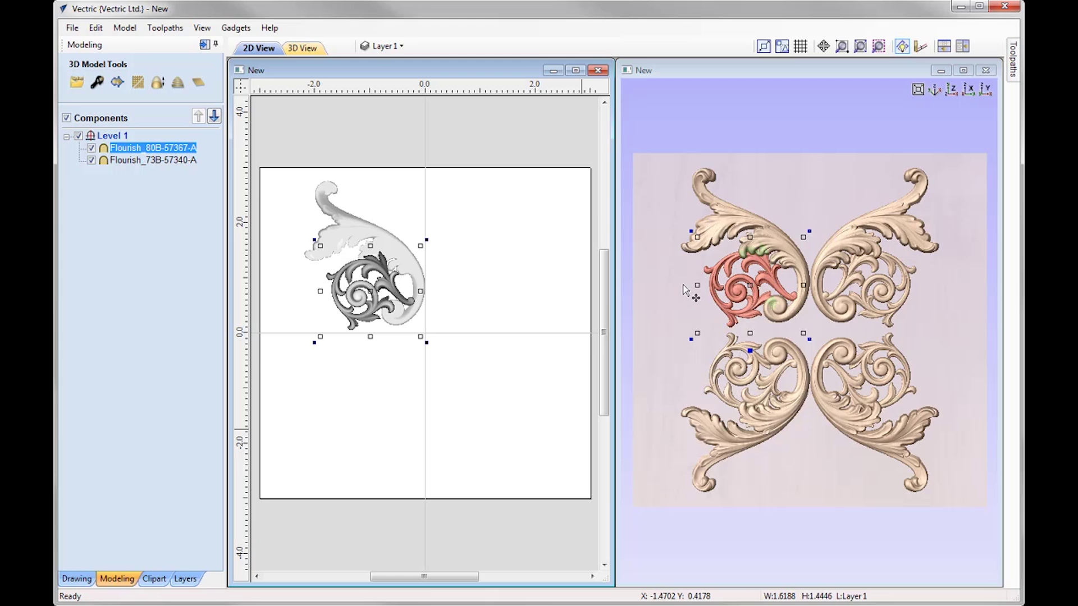
- Move the leaf flourish down and right until it crosses both centre lines
{"action": "left_click", "coordinate": [404, 267]}
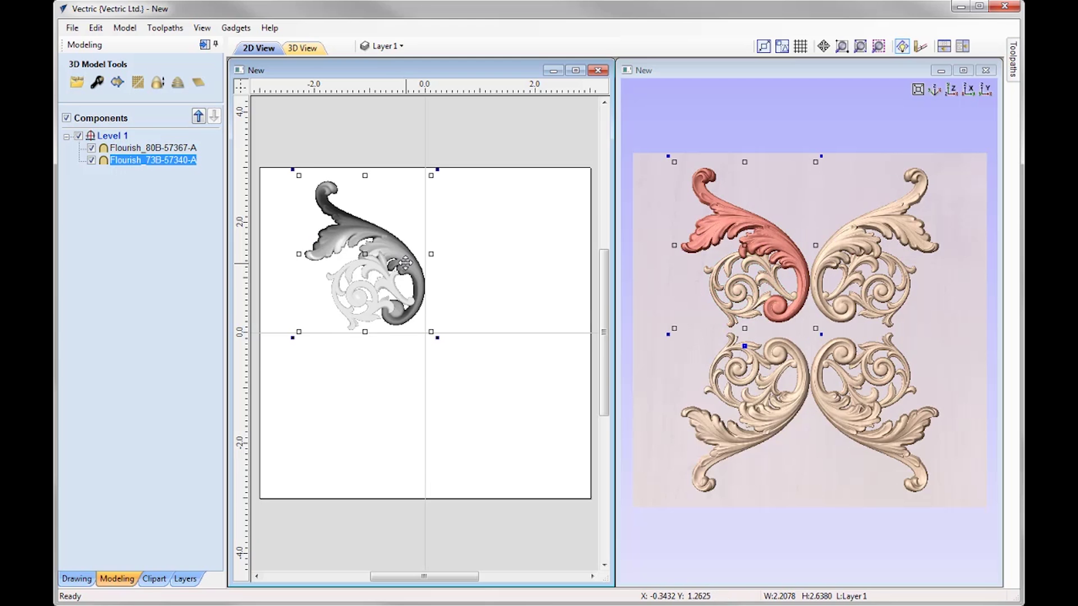
{"action": "left_click_drag", "start_coordinate": [404, 267], "coordinate": [405, 284]}
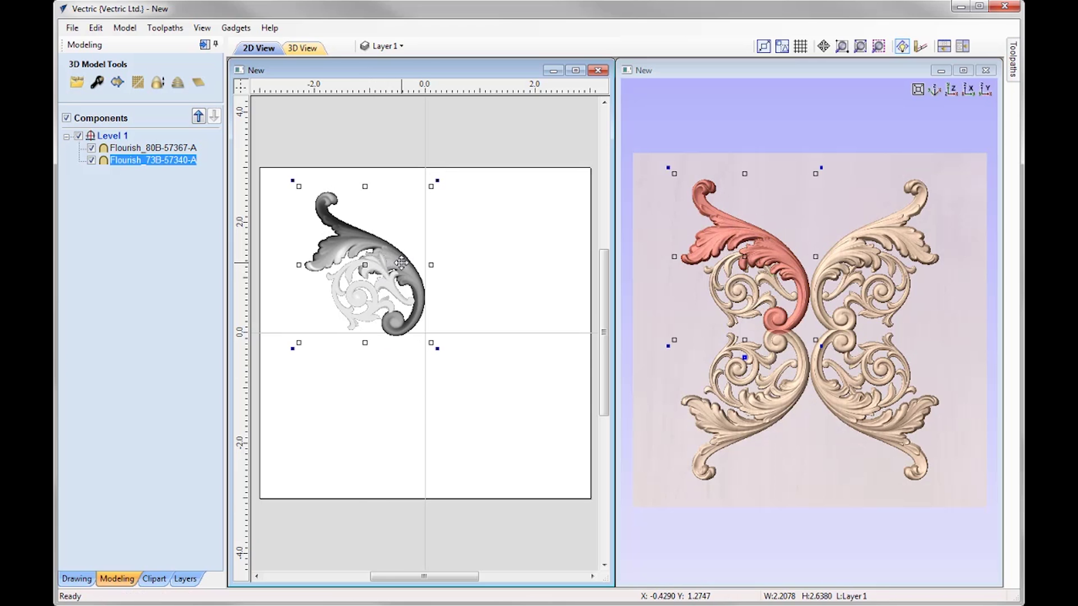
{"action": "left_click_drag", "start_coordinate": [404, 267], "coordinate": [431, 308]}
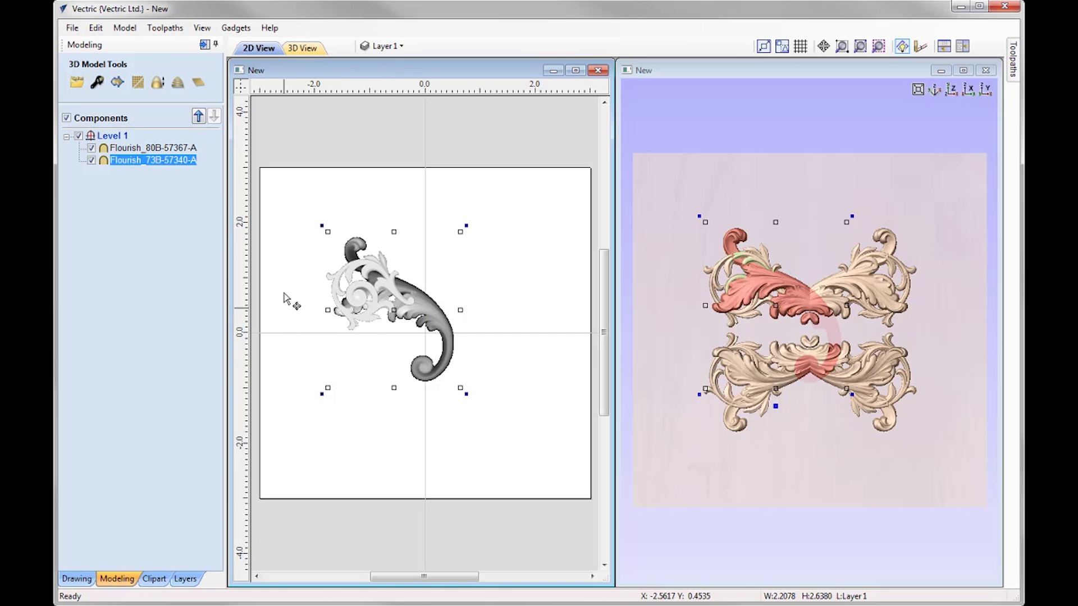
- Switch Level 1's mirror mode to Top Right Quadrant
{"action": "right_click", "coordinate": [113, 142]}
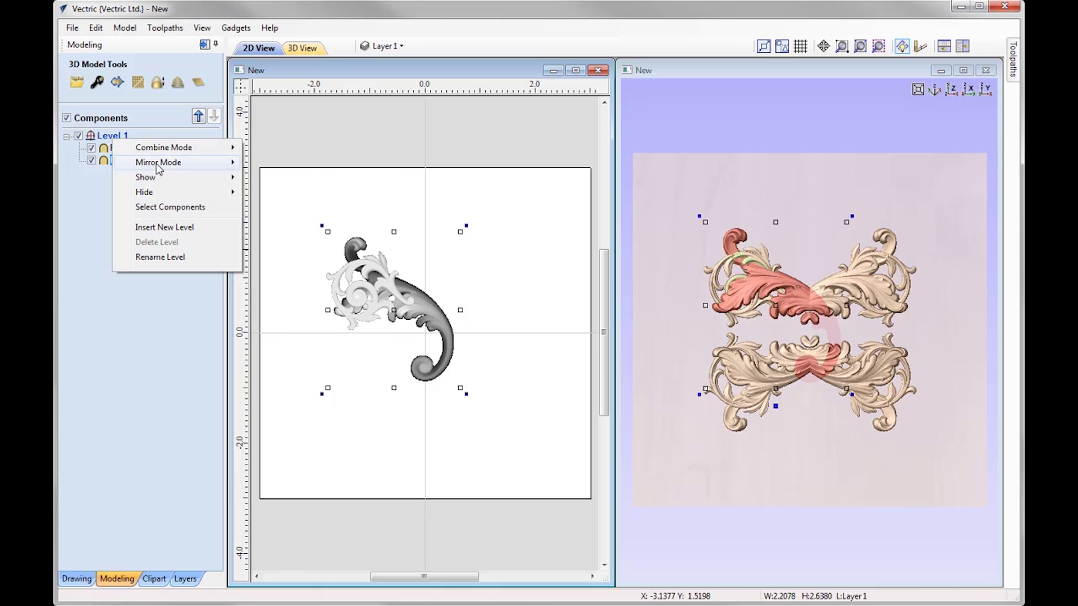
{"action": "mouse_move", "coordinate": [214, 164]}
{"action": "left_click", "coordinate": [299, 264]}
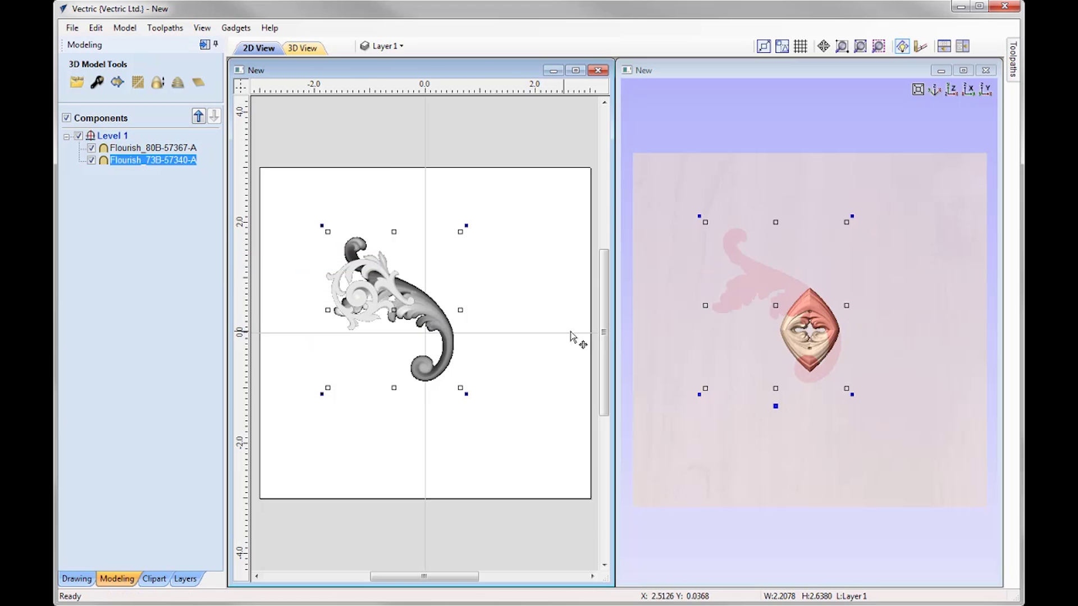
- Move the scroll-shaped flourish into the upper-right quadrant beside the vertical centre line and enlarge it to about 1.98 by 1.77 inches
{"action": "left_click", "coordinate": [373, 273]}
{"action": "left_click", "coordinate": [373, 266]}
{"action": "left_click", "coordinate": [375, 265]}
{"action": "left_click_drag", "start_coordinate": [377, 266], "coordinate": [523, 247]}
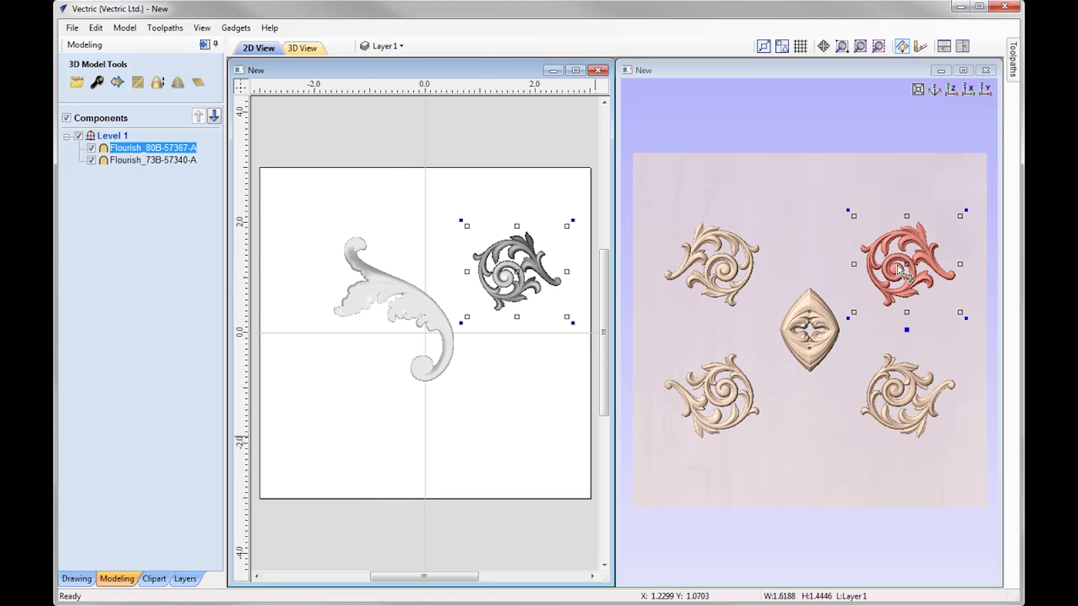
{"action": "left_click_drag", "start_coordinate": [468, 316], "coordinate": [447, 334]}
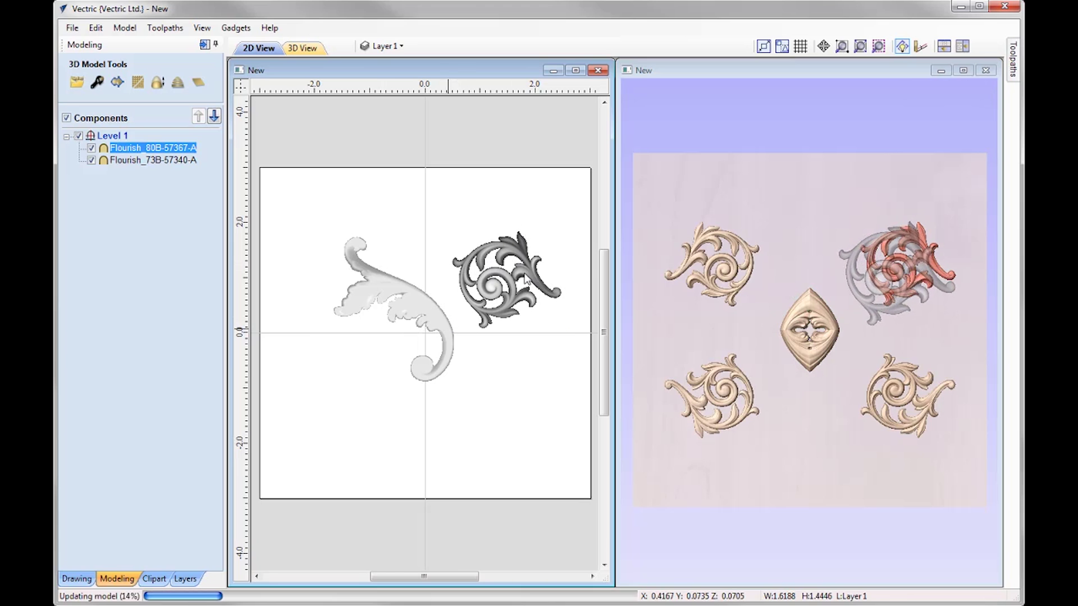
{"action": "left_click_drag", "start_coordinate": [489, 274], "coordinate": [460, 271]}
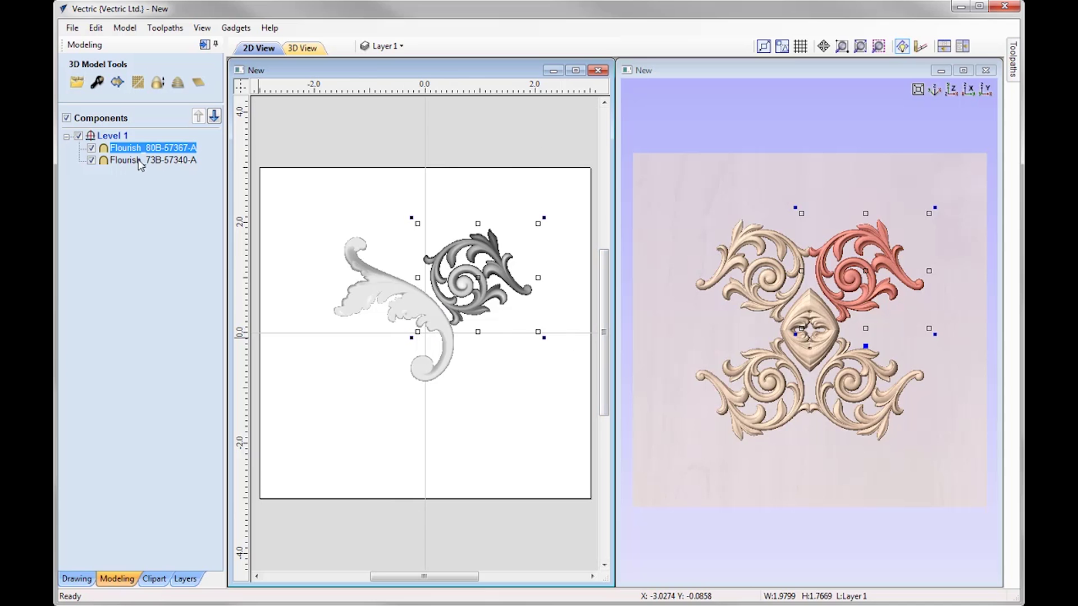
- Switch Level 1's mirror mode to Bottom Left Quadrant
{"action": "right_click", "coordinate": [121, 141]}
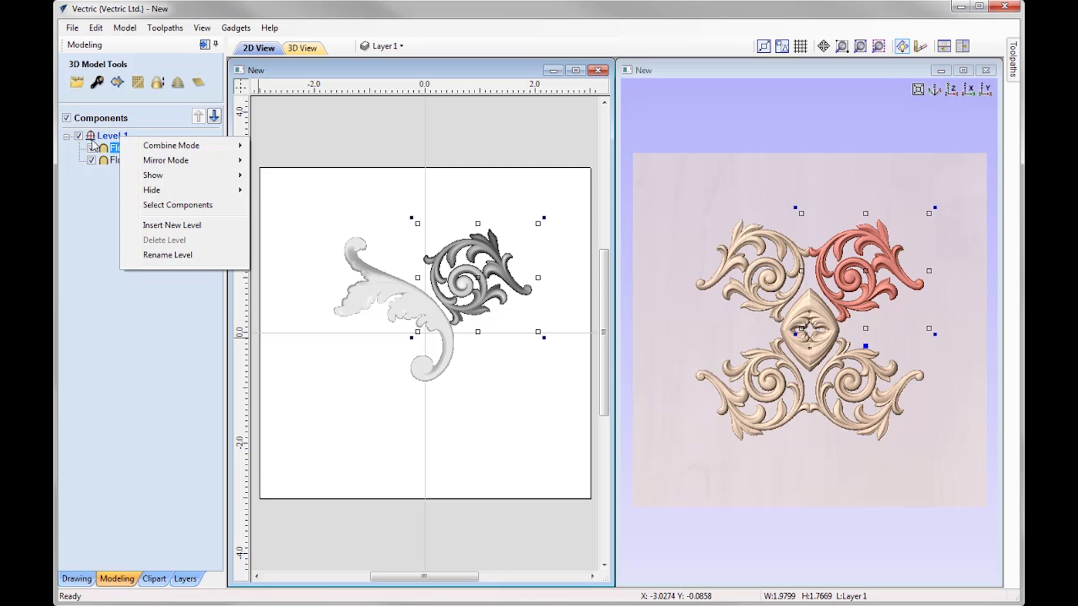
{"action": "mouse_move", "coordinate": [163, 161]}
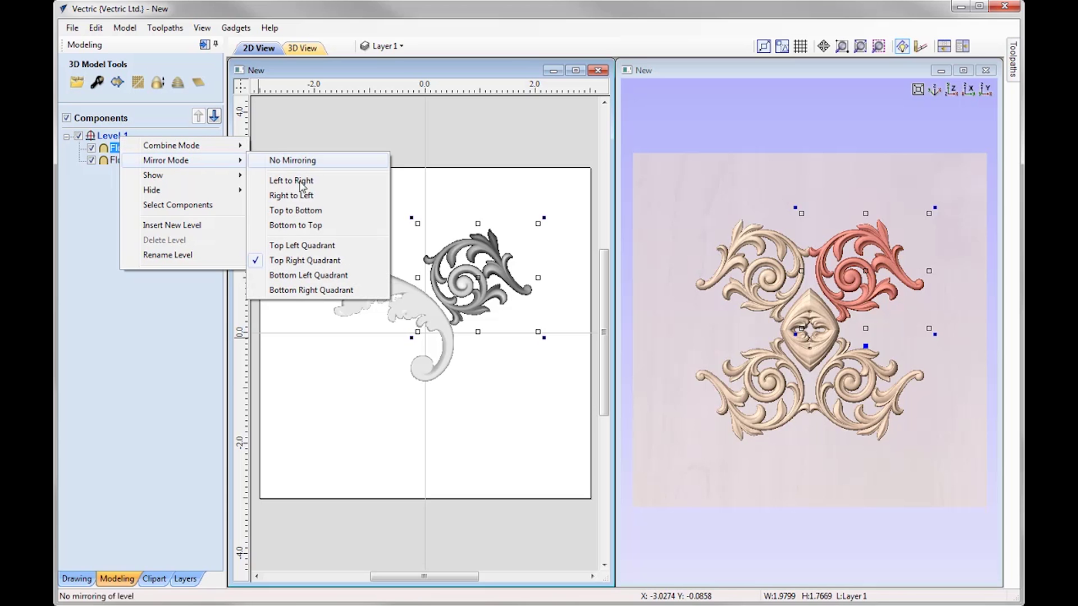
{"action": "left_click", "coordinate": [320, 279]}
- Rotate the leaf flourish clockwise and position it so its curled end lies in the lower-left quadrant
{"action": "left_click", "coordinate": [415, 311]}
{"action": "left_click", "coordinate": [416, 307]}
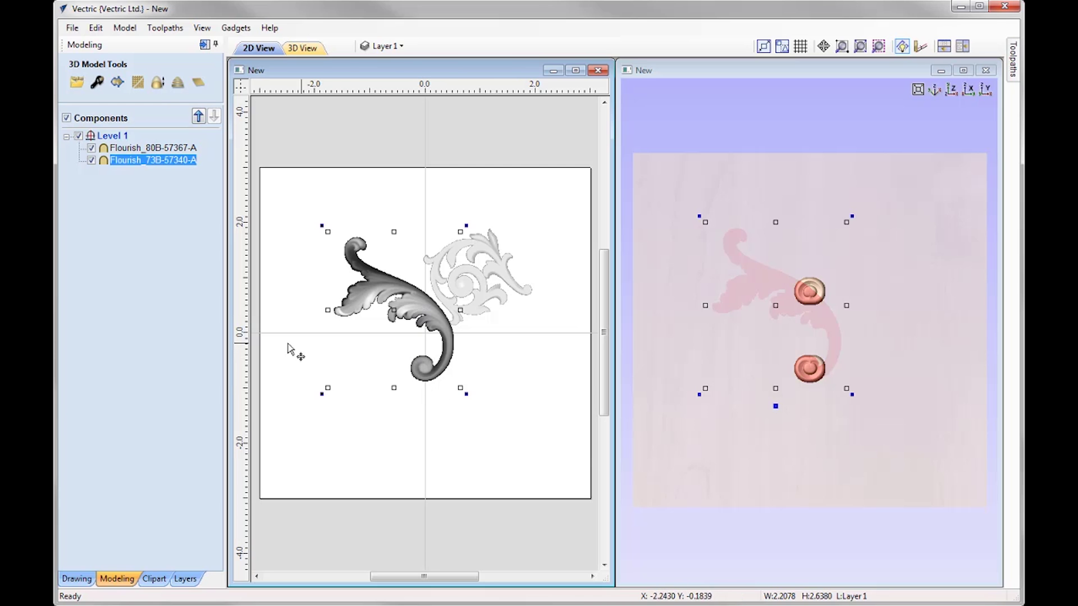
{"action": "left_click_drag", "start_coordinate": [465, 227], "coordinate": [487, 366]}
{"action": "left_click_drag", "start_coordinate": [428, 318], "coordinate": [445, 311]}
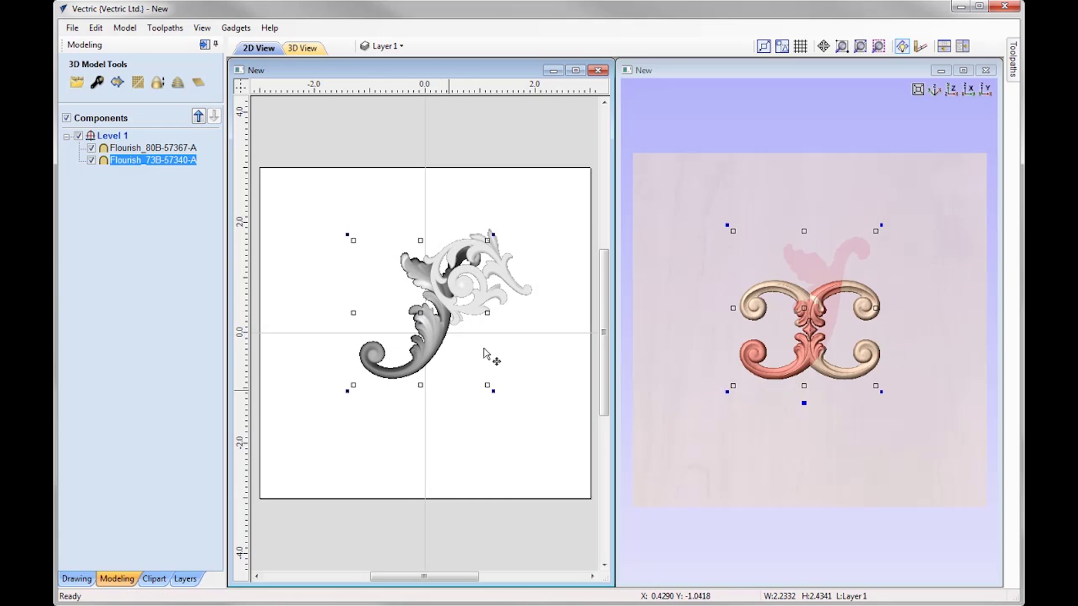
- Move the scroll-shaped flourish into the lower-left quadrant and rotate it counterclockwise so its tail meets the leaf flourish's curl
{"action": "left_click", "coordinate": [507, 282]}
{"action": "left_click_drag", "start_coordinate": [508, 282], "coordinate": [365, 408]}
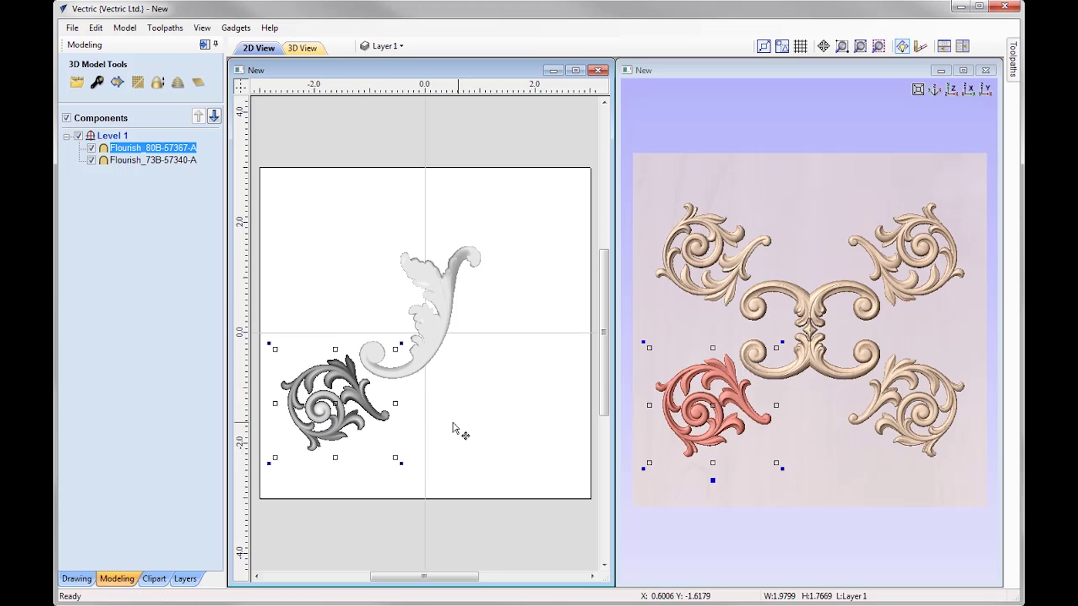
{"action": "left_click_drag", "start_coordinate": [402, 465], "coordinate": [413, 379]}
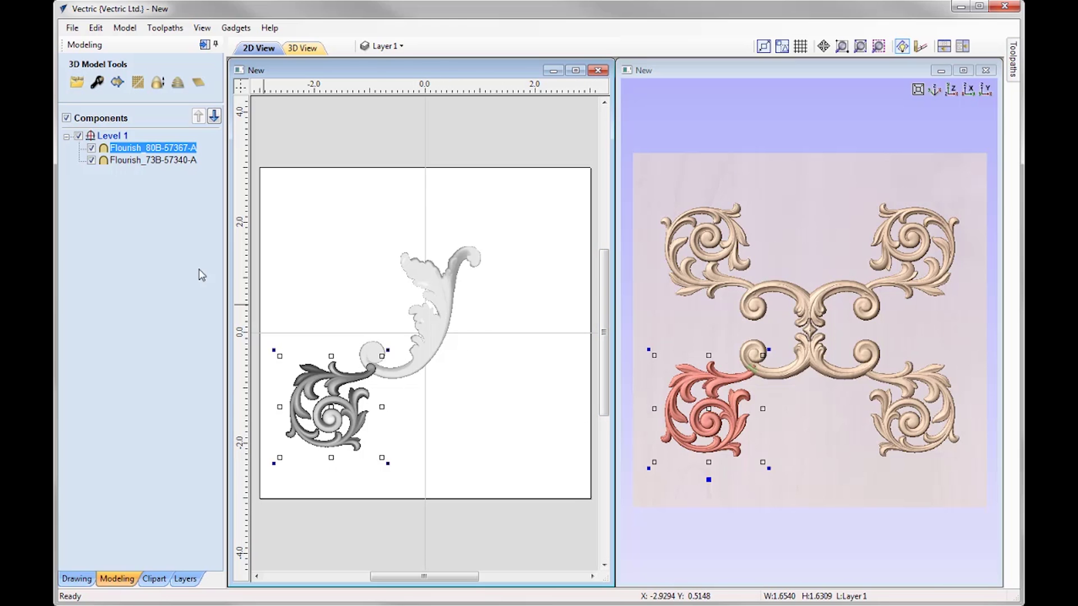
- Open the level options for Level 1
{"action": "right_click", "coordinate": [108, 141]}
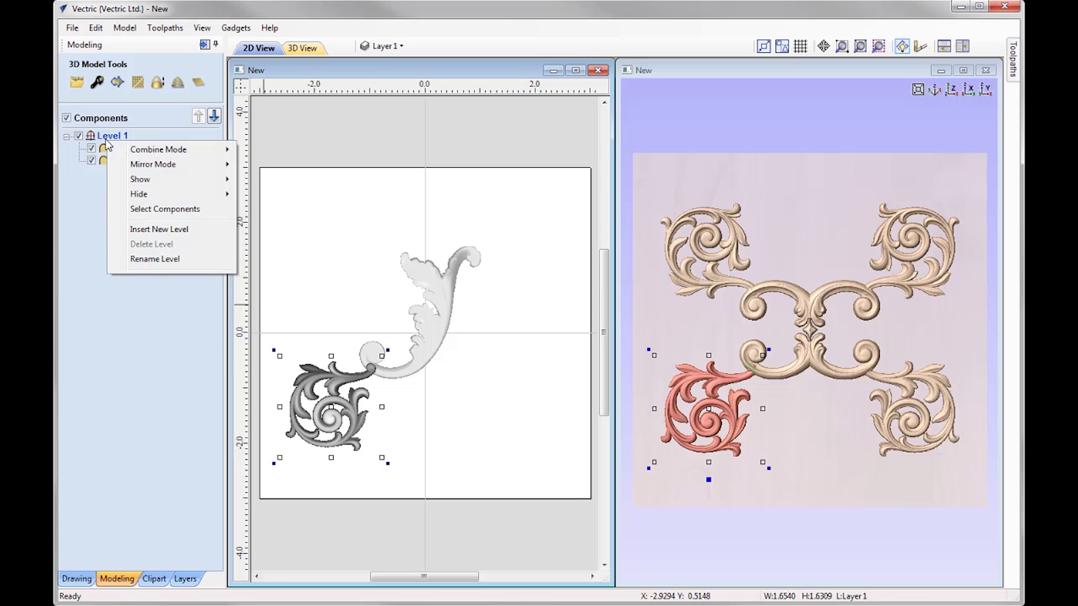
- Change Level 1's mirror mode so that its lower-right quadrant is mirrored into the other three quadrants
{"action": "mouse_move", "coordinate": [178, 166]}
{"action": "left_click", "coordinate": [306, 293]}
{"action": "left_click", "coordinate": [414, 365]}
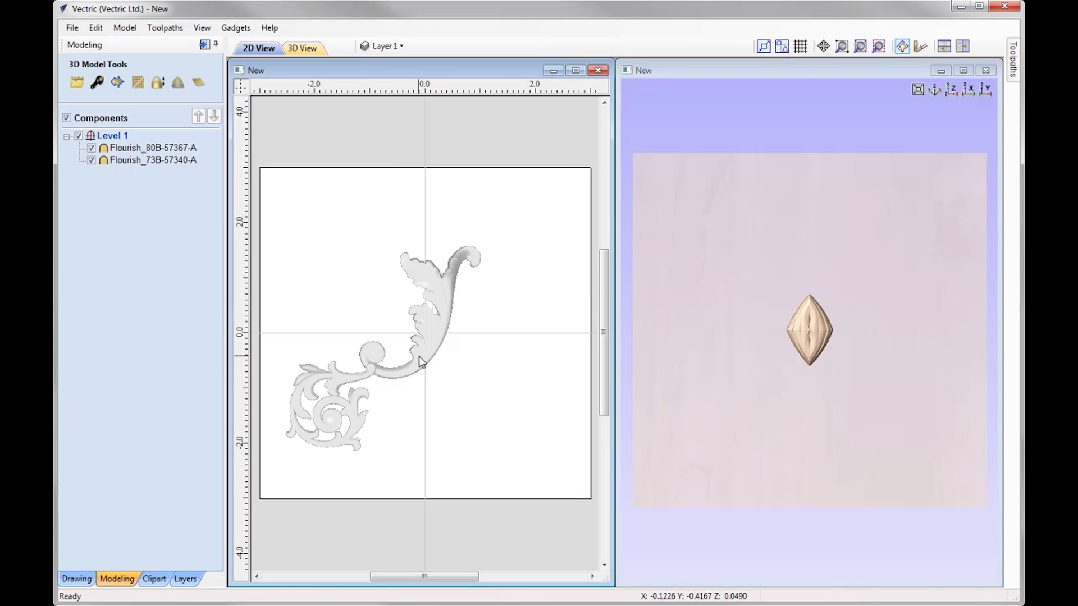
- Move the large leaf flourish from the centre of the workpiece into the lower-right quadrant
{"action": "left_click", "coordinate": [426, 362]}
{"action": "left_click_drag", "start_coordinate": [424, 339], "coordinate": [472, 411]}
{"action": "left_click", "coordinate": [344, 378]}
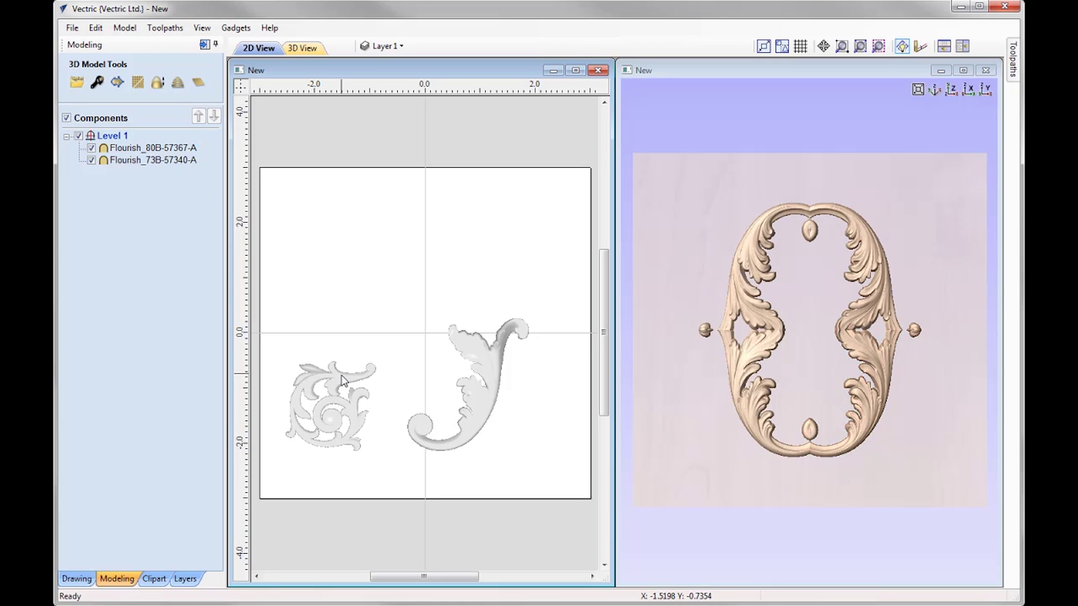
- Rotate the scroll flourish about a quarter turn clockwise, shrink it to about 1.20 by 1.04, and place it inside the leaf flourish
{"action": "left_click", "coordinate": [341, 387]}
{"action": "left_click_drag", "start_coordinate": [388, 352], "coordinate": [375, 435]}
{"action": "left_click_drag", "start_coordinate": [337, 383], "coordinate": [473, 367]}
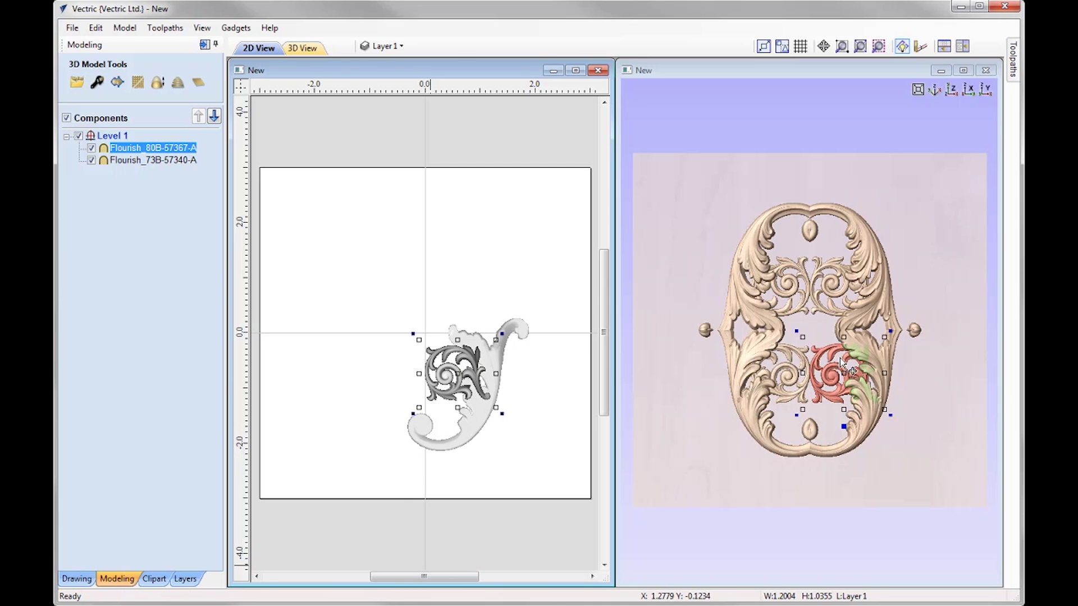
{"action": "left_click", "coordinate": [871, 464]}
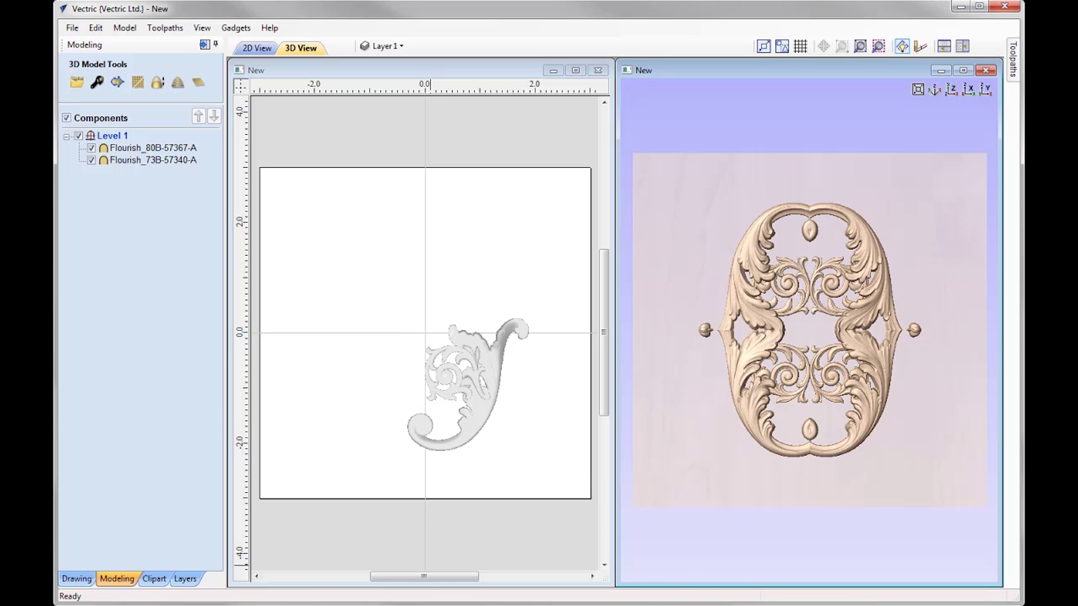
- Shift the leaf flourish outward from the vertical centreline and rotate it about a quarter turn clockwise
{"action": "left_click", "coordinate": [480, 414]}
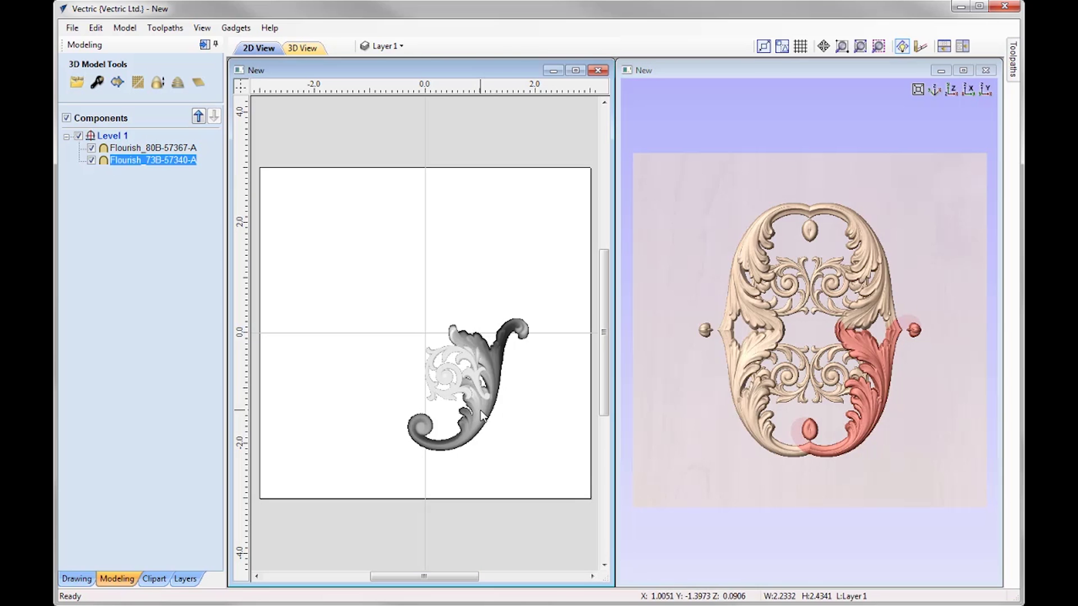
{"action": "left_click_drag", "start_coordinate": [489, 414], "coordinate": [518, 414]}
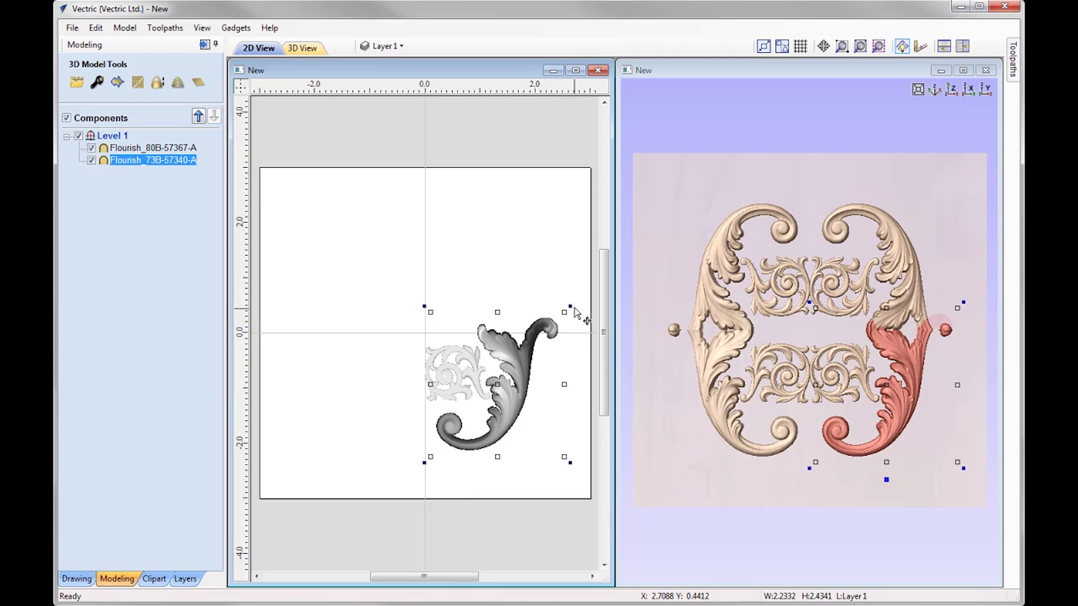
{"action": "left_click_drag", "start_coordinate": [573, 312], "coordinate": [559, 452]}
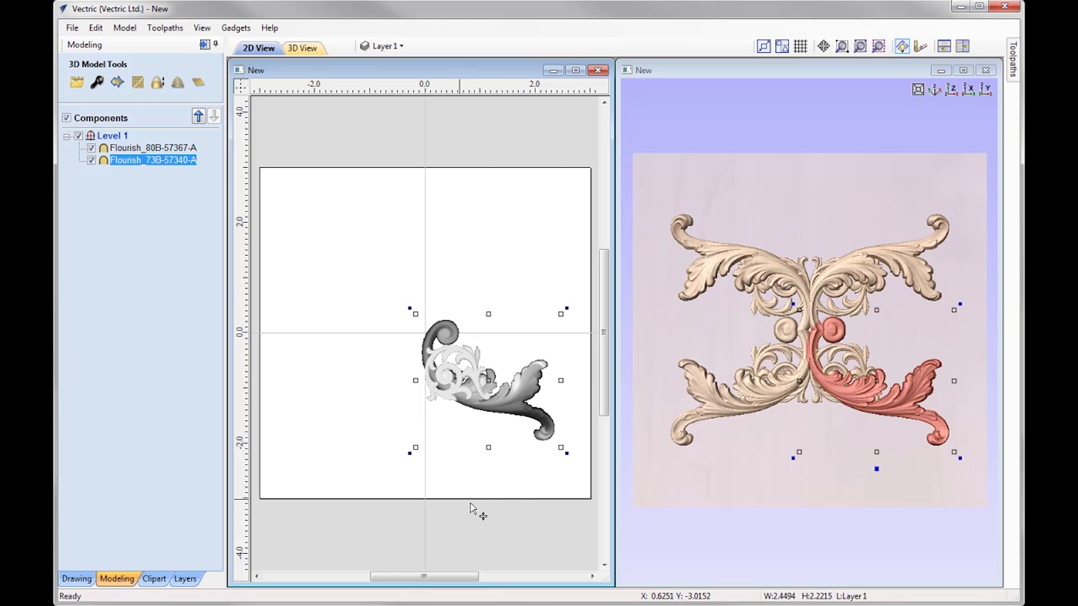
{"action": "left_click", "coordinate": [515, 494]}
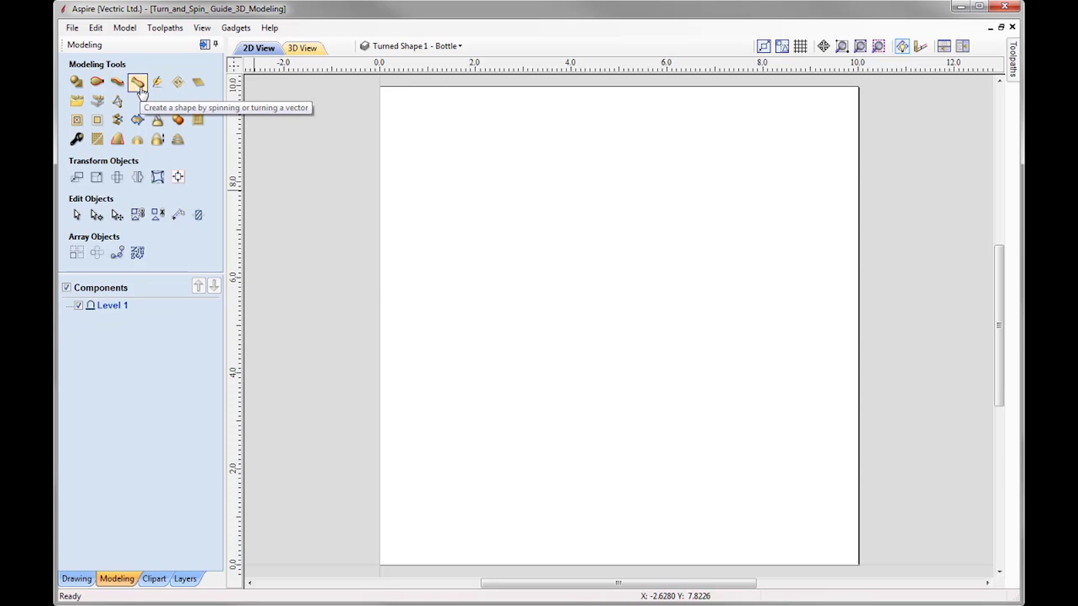
- Show the Turned Shape 1 - Bottle layer and use Turn and Spin to turn its profile around the line from start to end point
{"action": "left_click", "coordinate": [441, 49]}
{"action": "left_click", "coordinate": [382, 69]}
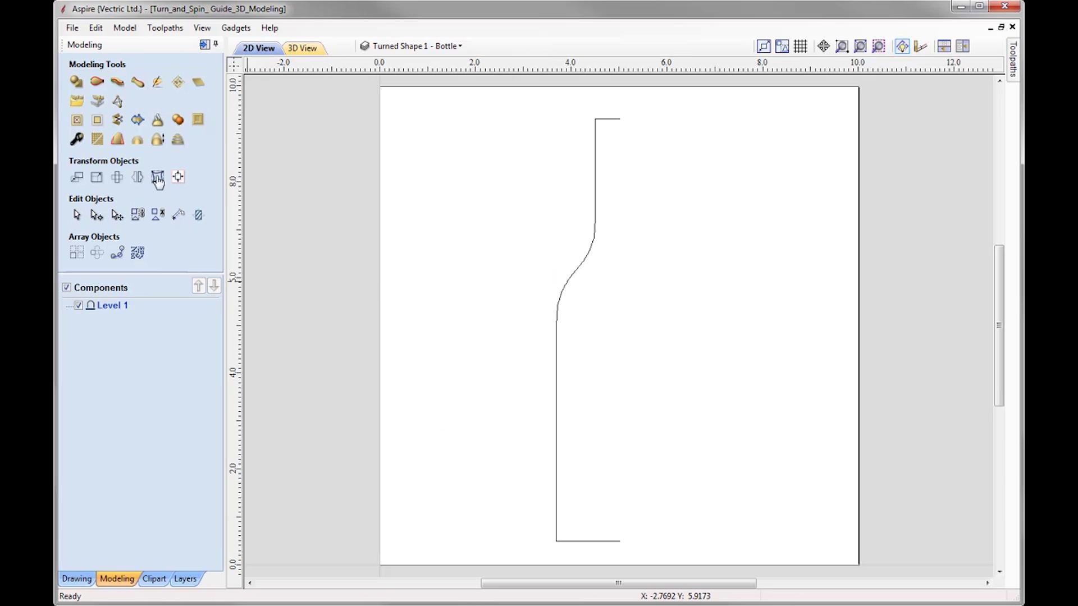
{"action": "left_click", "coordinate": [138, 83]}
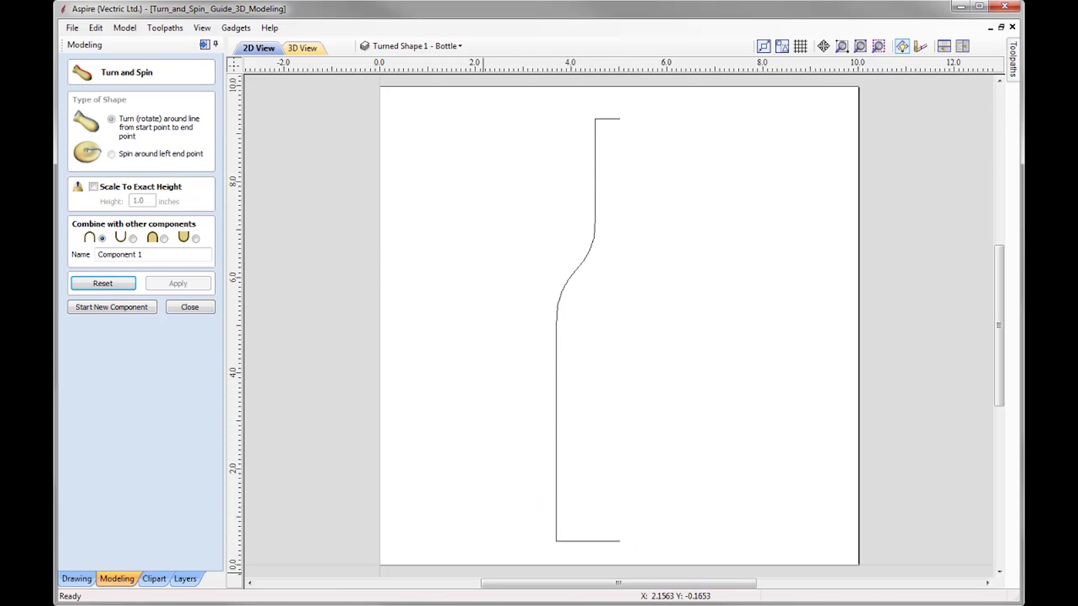
{"action": "left_click", "coordinate": [579, 272]}
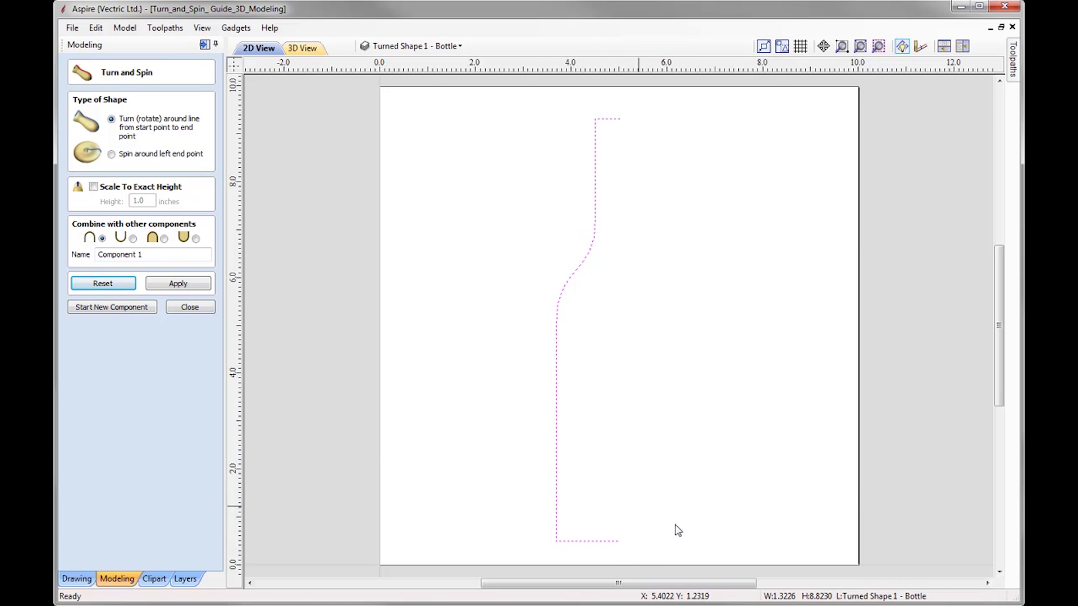
{"action": "left_click", "coordinate": [962, 46]}
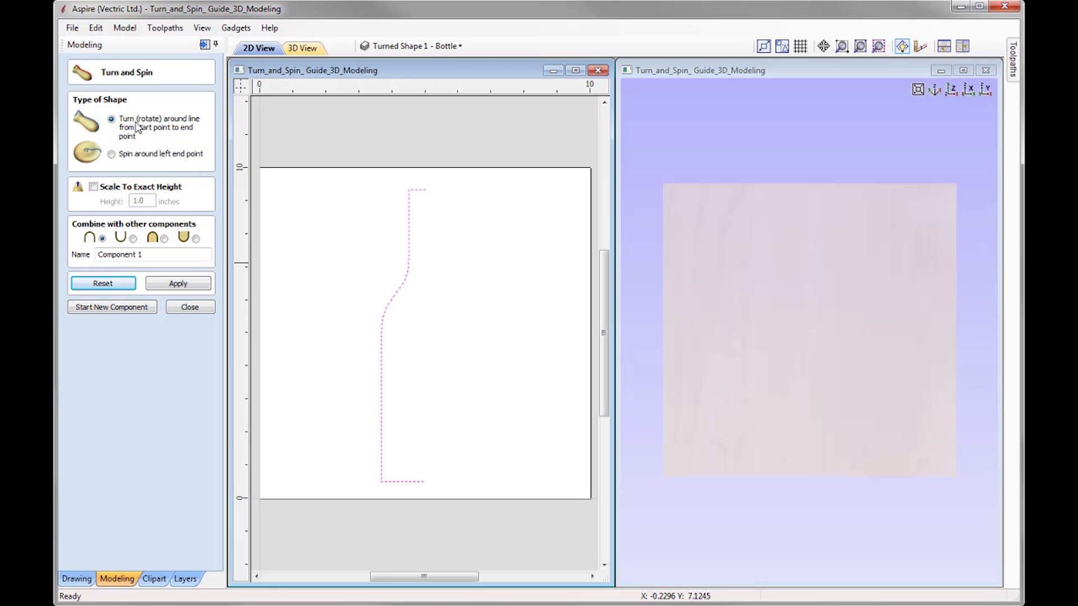
{"action": "left_click", "coordinate": [179, 285]}
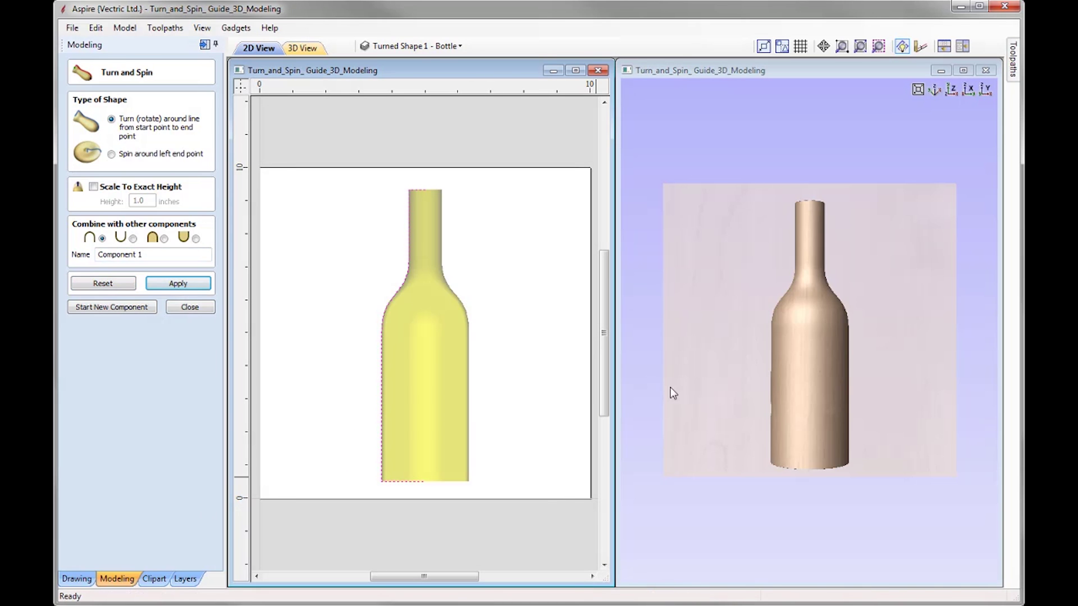
- Name the turned component Bottle and finish the Turn and Spin operation
{"action": "left_click_drag", "start_coordinate": [824, 392], "coordinate": [640, 306]}
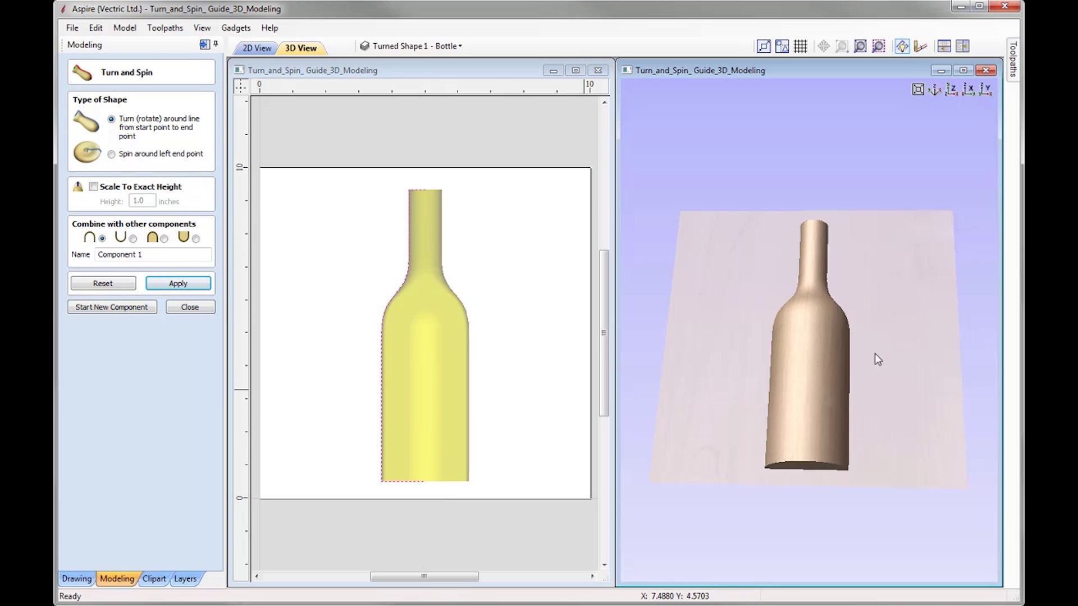
{"action": "left_click_drag", "start_coordinate": [823, 377], "coordinate": [788, 379]}
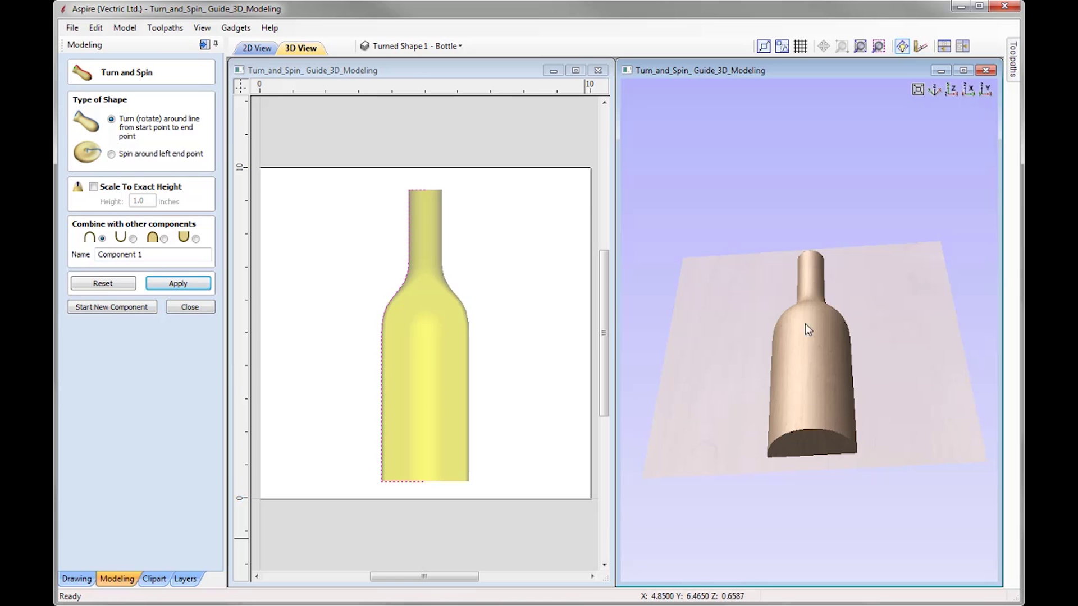
{"action": "left_click_drag", "start_coordinate": [805, 312], "coordinate": [814, 423]}
{"action": "left_click", "coordinate": [950, 91]}
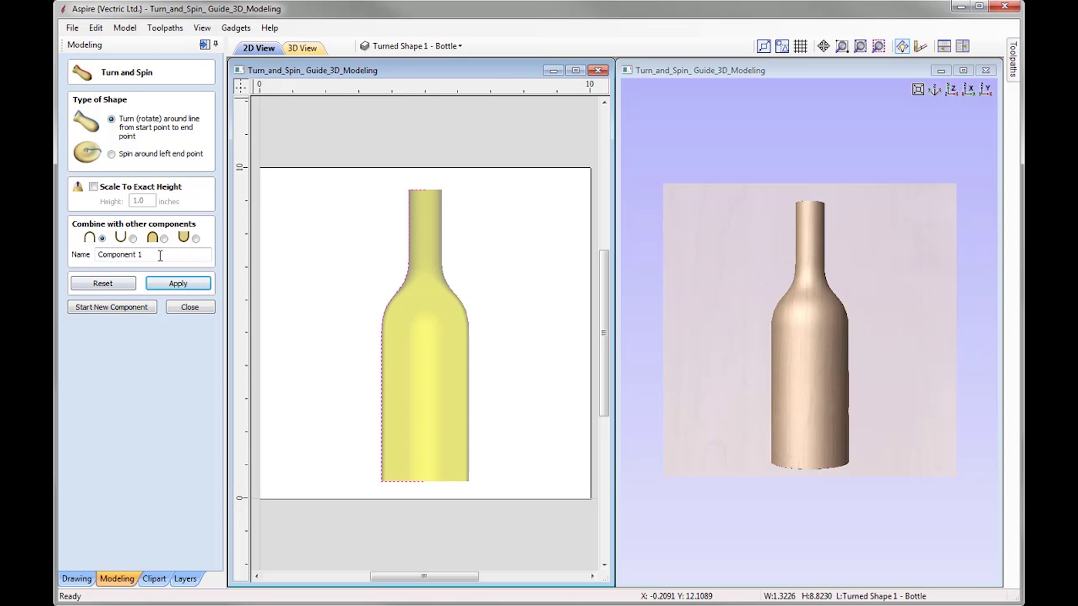
{"action": "left_click_drag", "start_coordinate": [160, 255], "coordinate": [55, 254]}
{"action": "type", "text": "Bottle"}
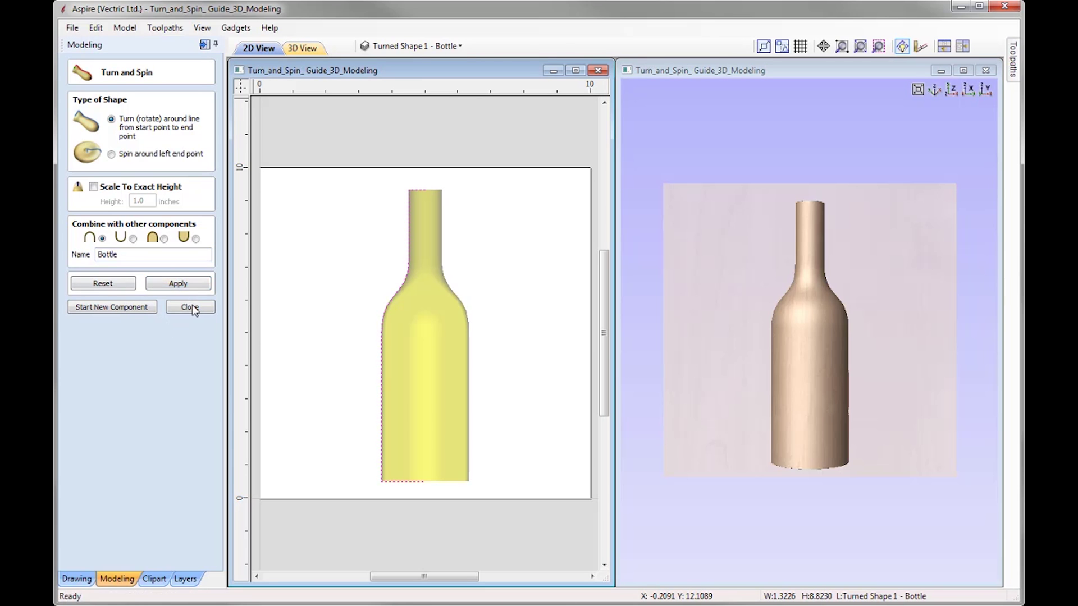
{"action": "left_click", "coordinate": [116, 578]}
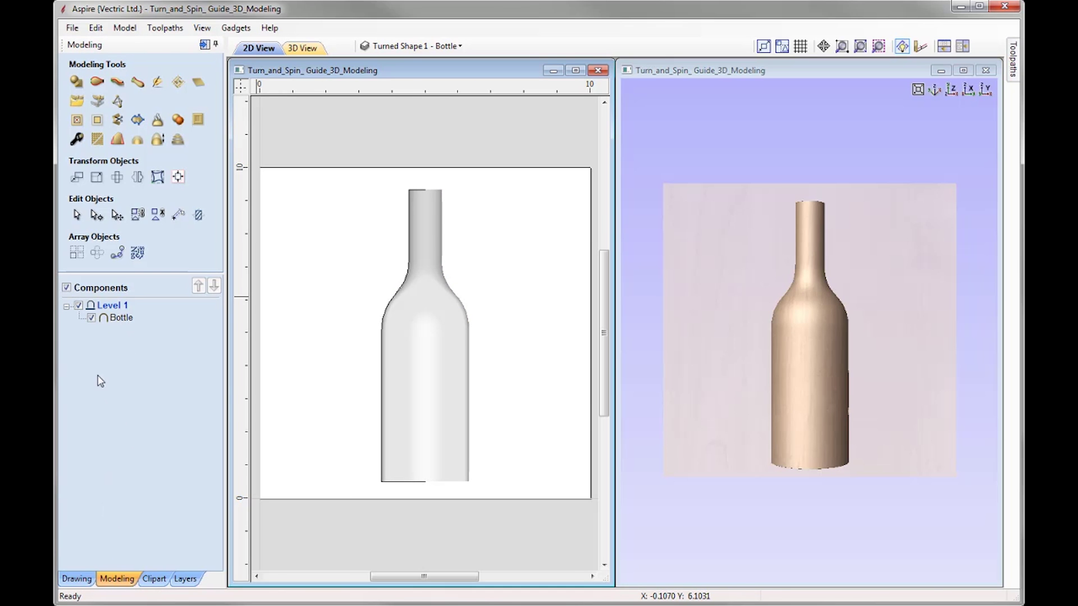
- Hide the Bottle component and its layer, then make the Spun Shape 1 - Plate layer visible and active
{"action": "left_click", "coordinate": [91, 319]}
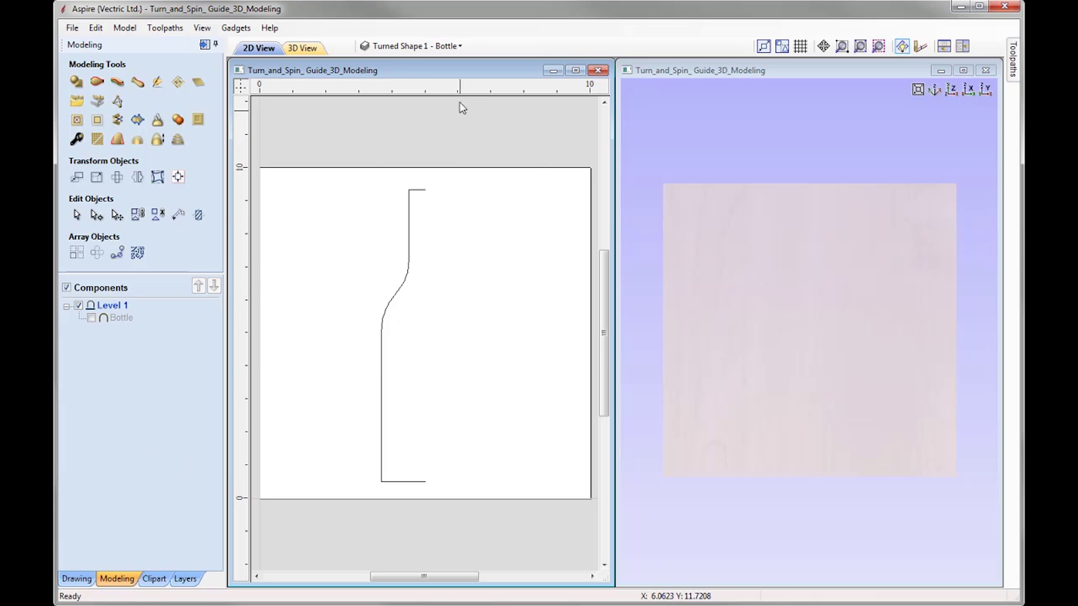
{"action": "left_click", "coordinate": [420, 49]}
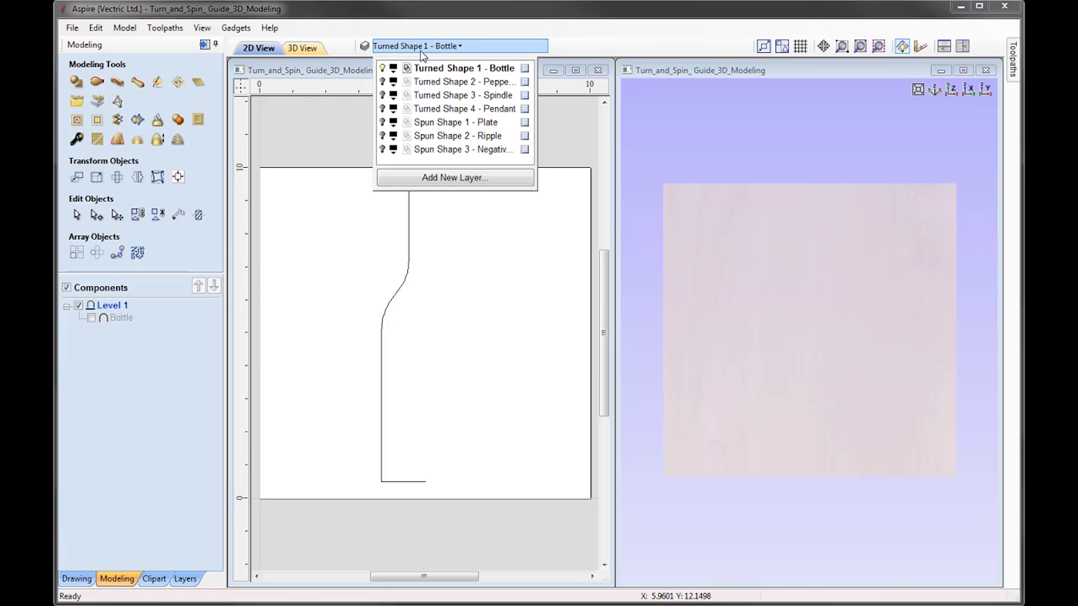
{"action": "left_click", "coordinate": [382, 69]}
{"action": "left_click", "coordinate": [383, 123]}
{"action": "left_click", "coordinate": [455, 124]}
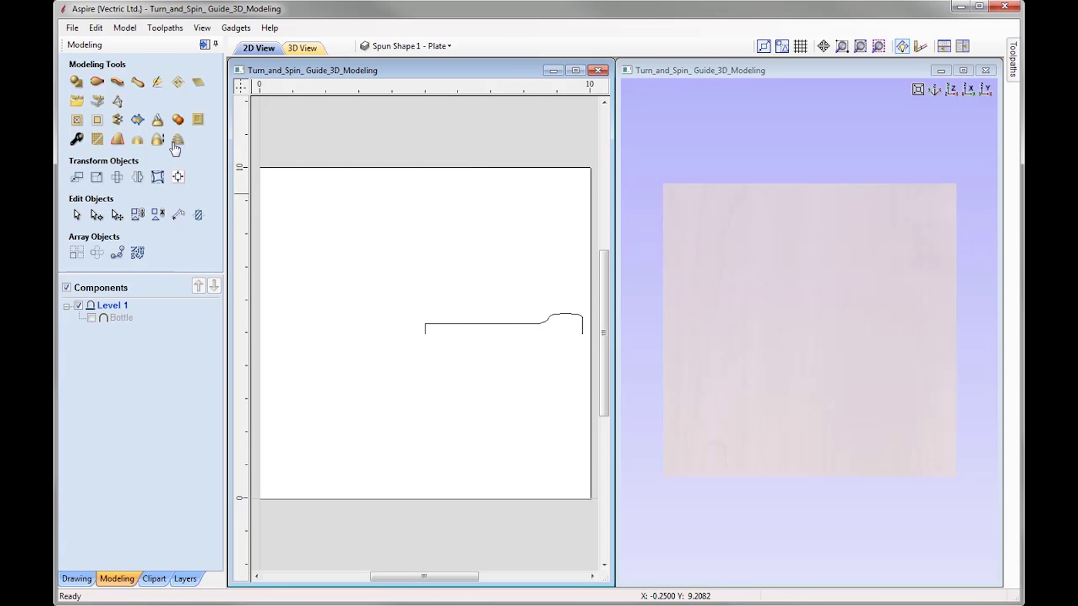
- Create a 3D plate with Turn and Spin by spinning the plate profile around its left end point
{"action": "left_click", "coordinate": [141, 85]}
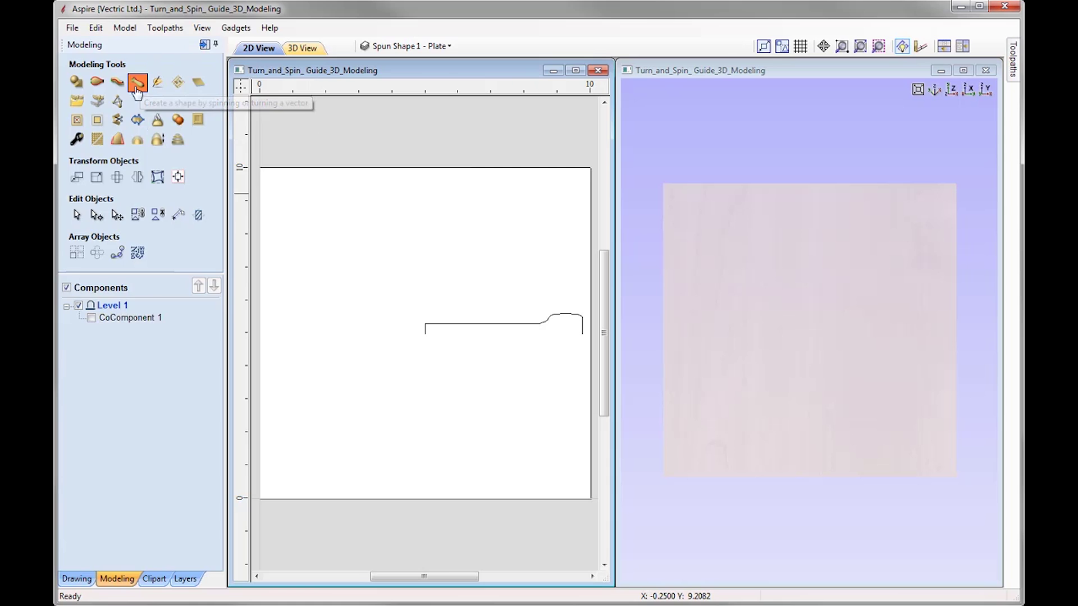
{"action": "left_click", "coordinate": [149, 154]}
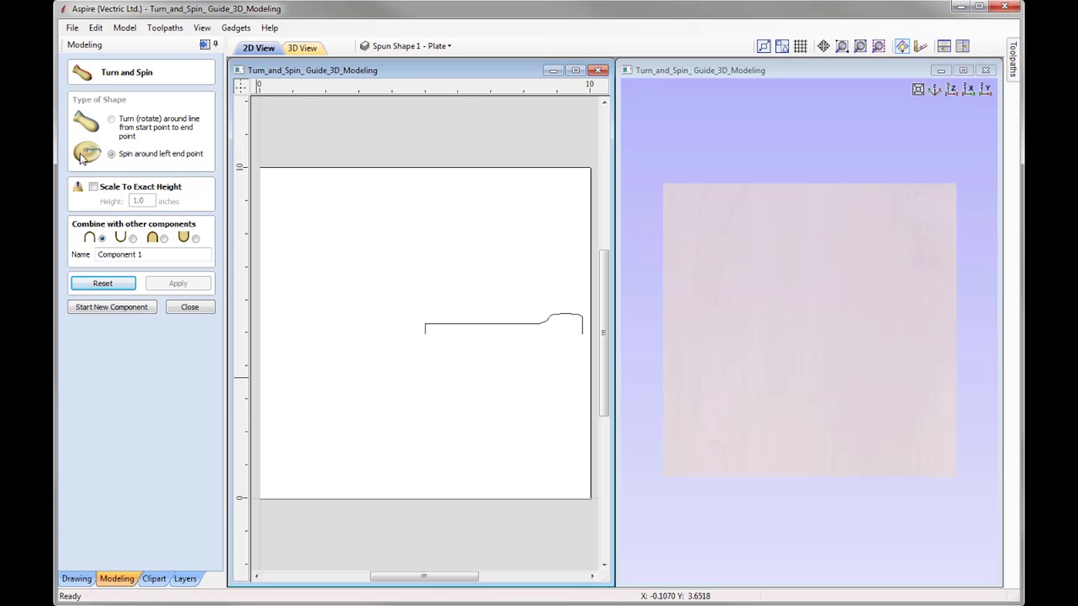
{"action": "left_click", "coordinate": [520, 326]}
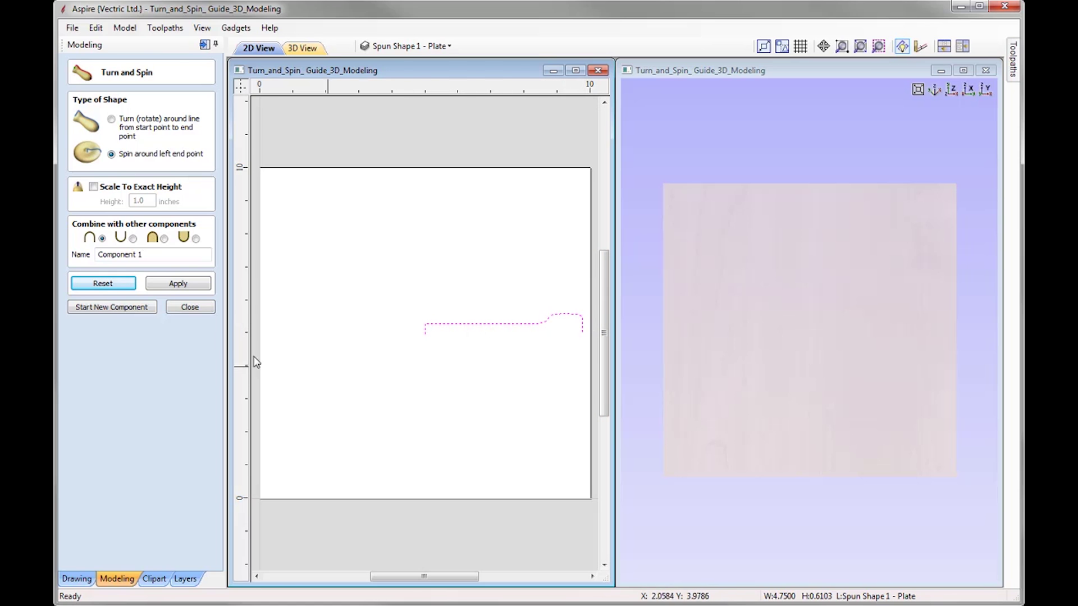
{"action": "left_click", "coordinate": [190, 285]}
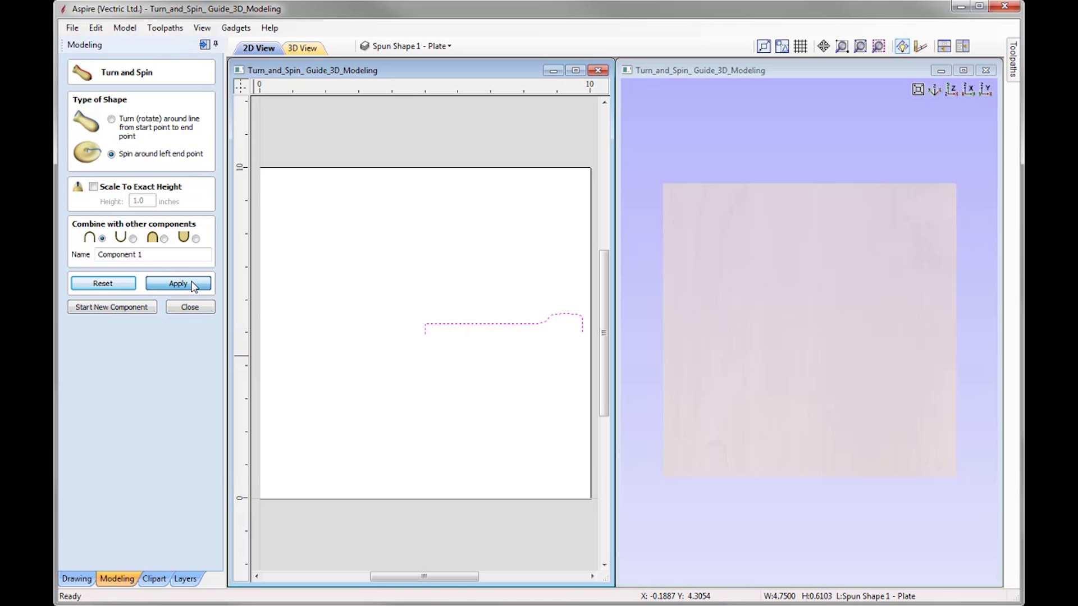
{"action": "left_click_drag", "start_coordinate": [926, 556], "coordinate": [914, 397]}
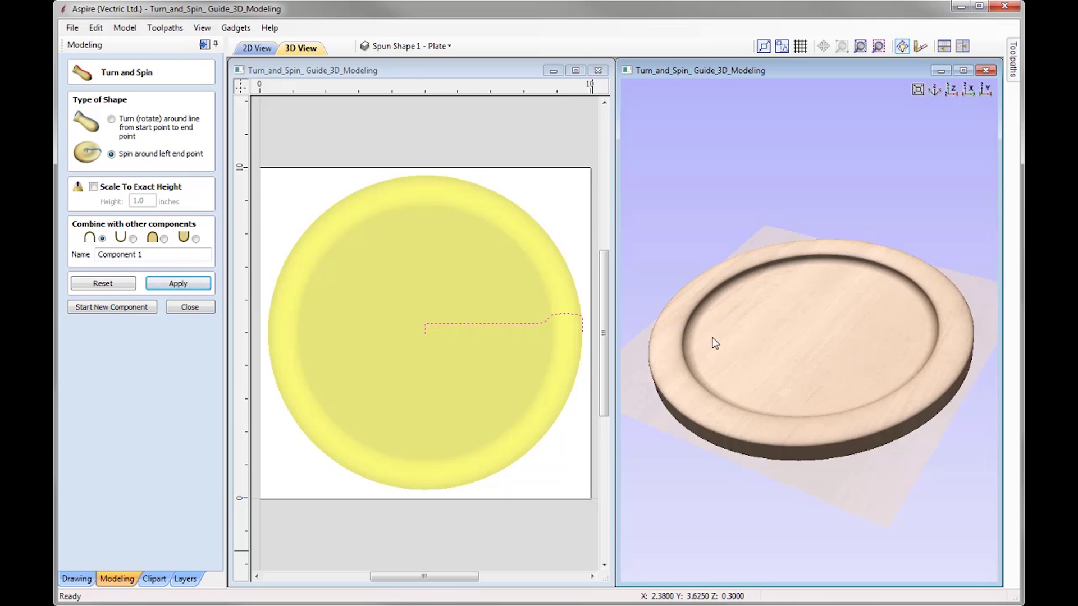
{"action": "left_click", "coordinate": [949, 88]}
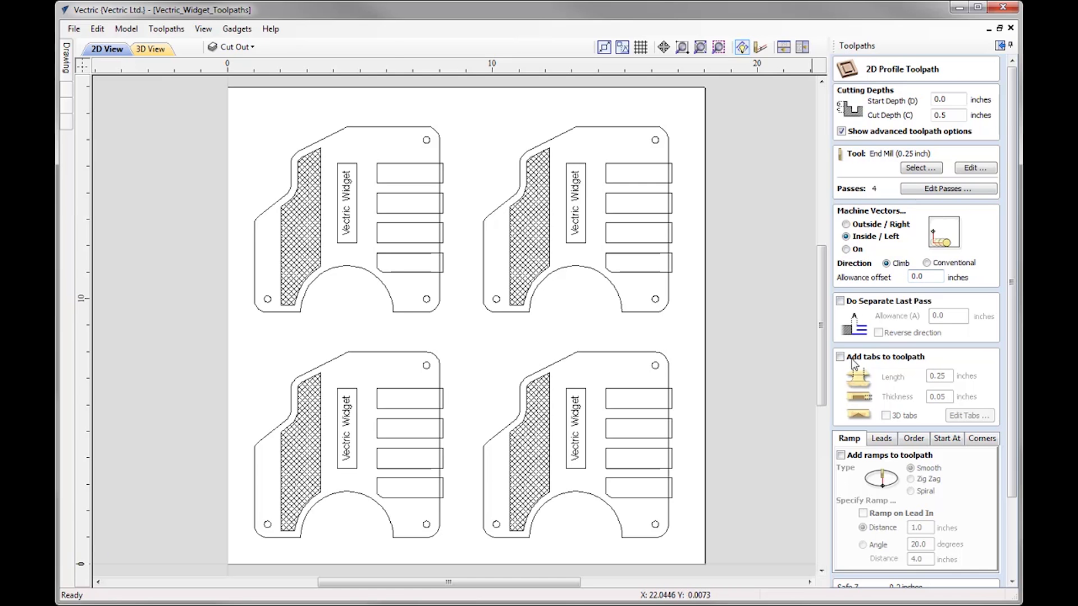
- Set the profile toolpath to move start points closest to a selected point on the vector bounding box
{"action": "left_click", "coordinate": [947, 444]}
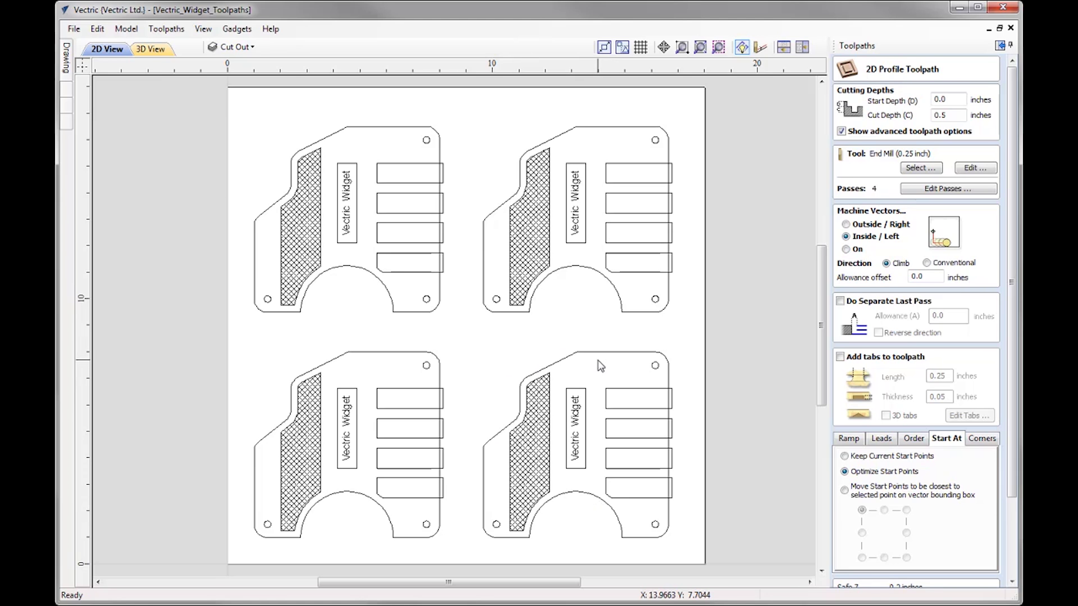
{"action": "left_click", "coordinate": [845, 491]}
{"action": "left_click_drag", "start_coordinate": [1009, 461], "coordinate": [1014, 540]}
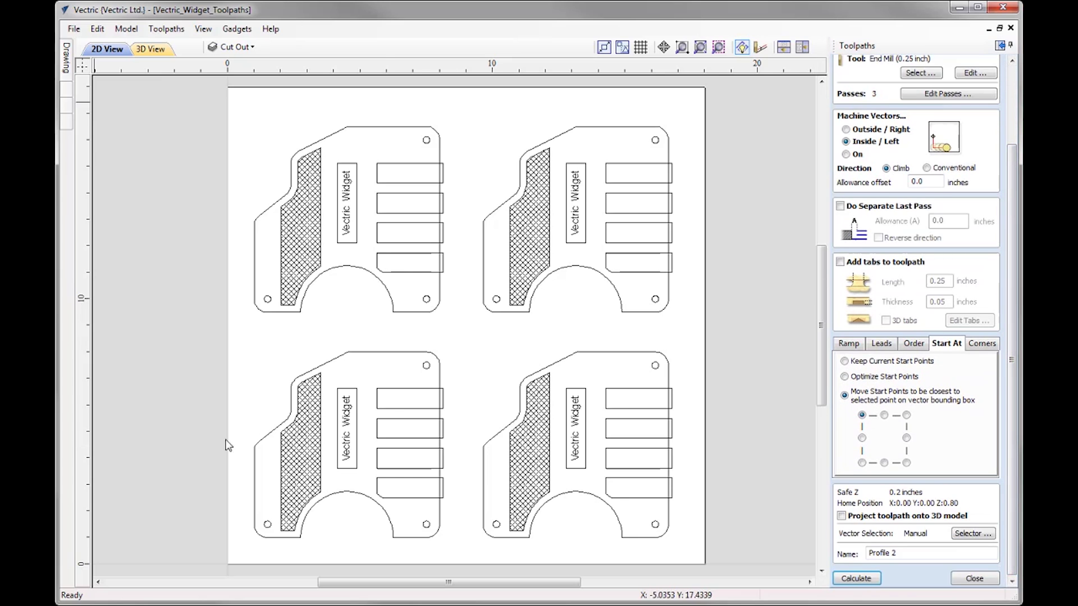
- Calculate the Profile 2 toolpath for the four widget outlines, using the left-middle bounding box point for the start points
{"action": "left_click", "coordinate": [400, 312]}
{"action": "left_click", "coordinate": [525, 315], "text": "shift"}
{"action": "left_click", "coordinate": [561, 360], "text": "shift"}
{"action": "left_click", "coordinate": [439, 359], "text": "shift"}
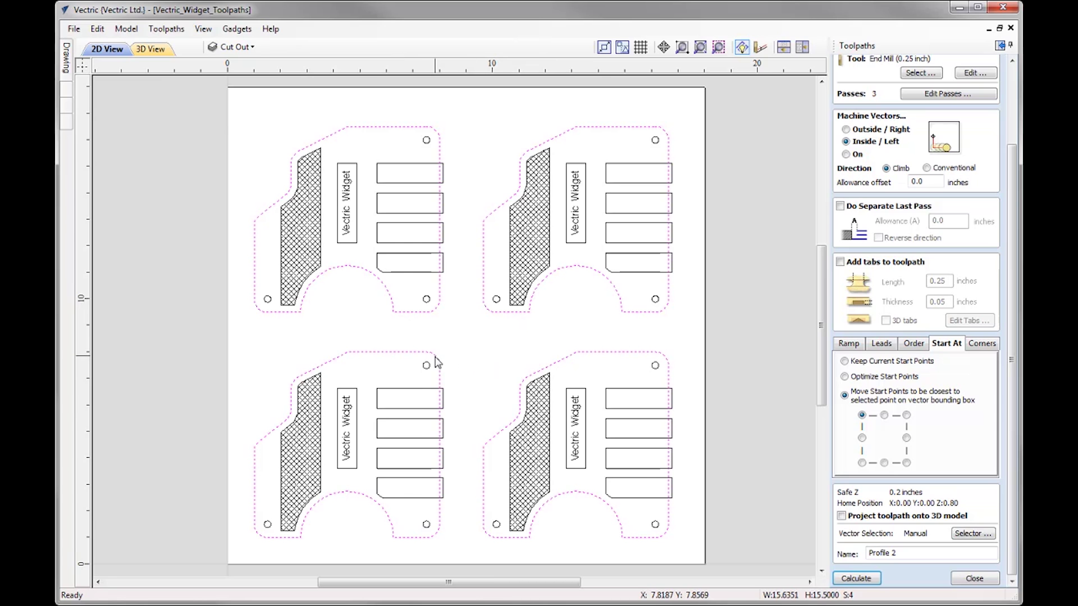
{"action": "left_click", "coordinate": [862, 438]}
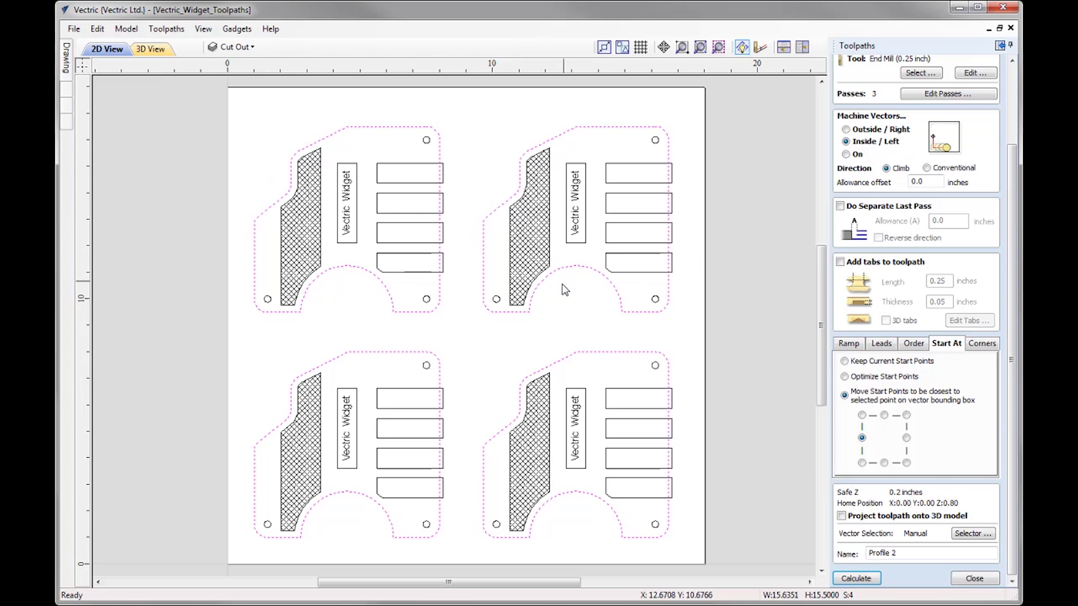
{"action": "left_click", "coordinate": [857, 578]}
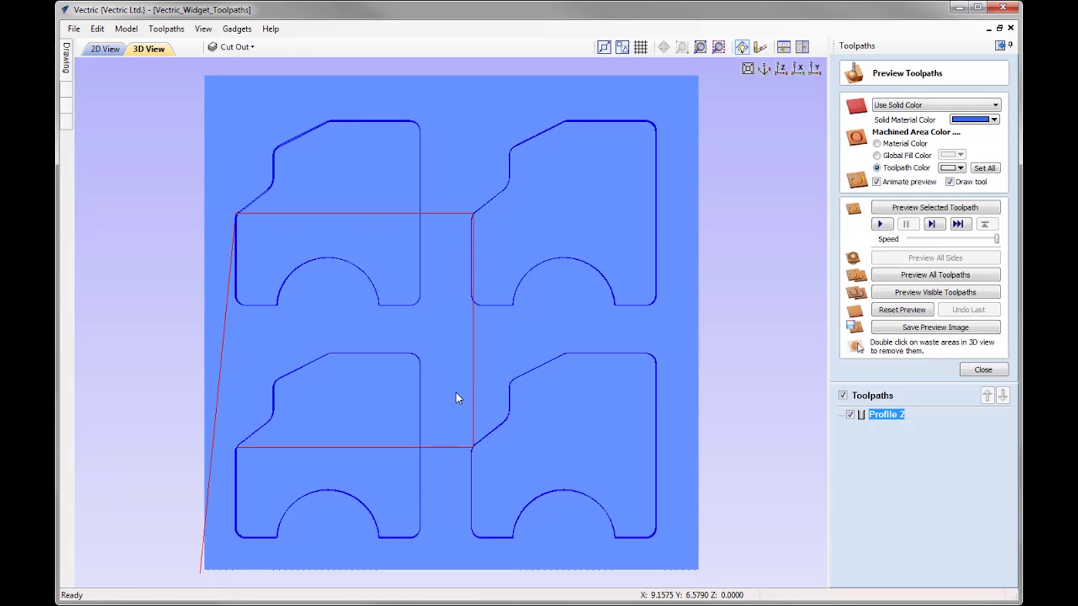
- Recalculate the Profile 2 toolpath with start points closest to the top-middle, and again with the top-right, point of the vector bounding box
{"action": "double_click", "coordinate": [881, 415]}
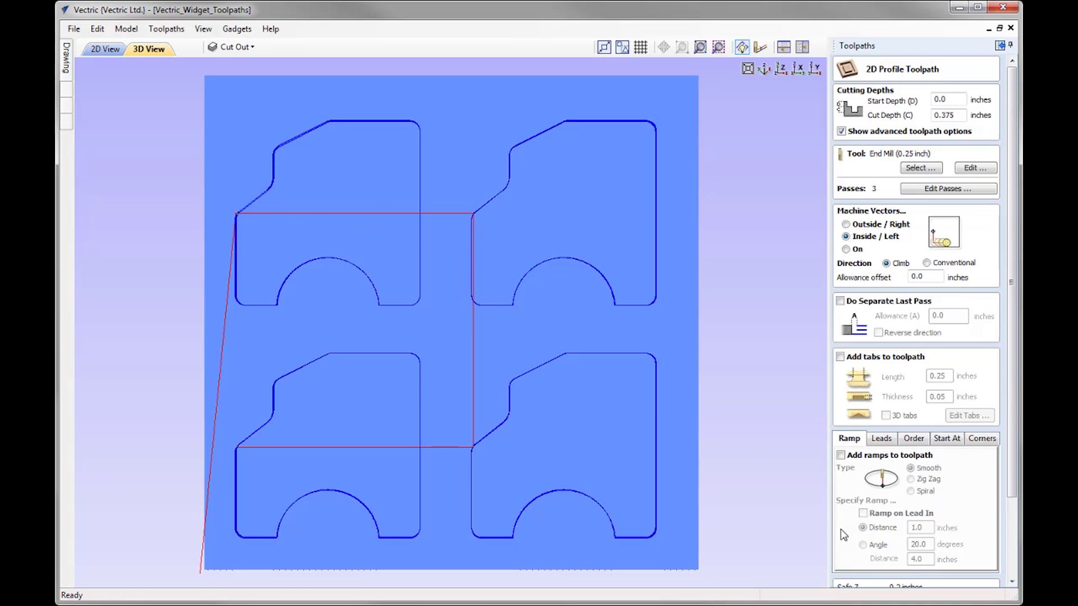
{"action": "left_click_drag", "start_coordinate": [1012, 425], "coordinate": [1019, 467]}
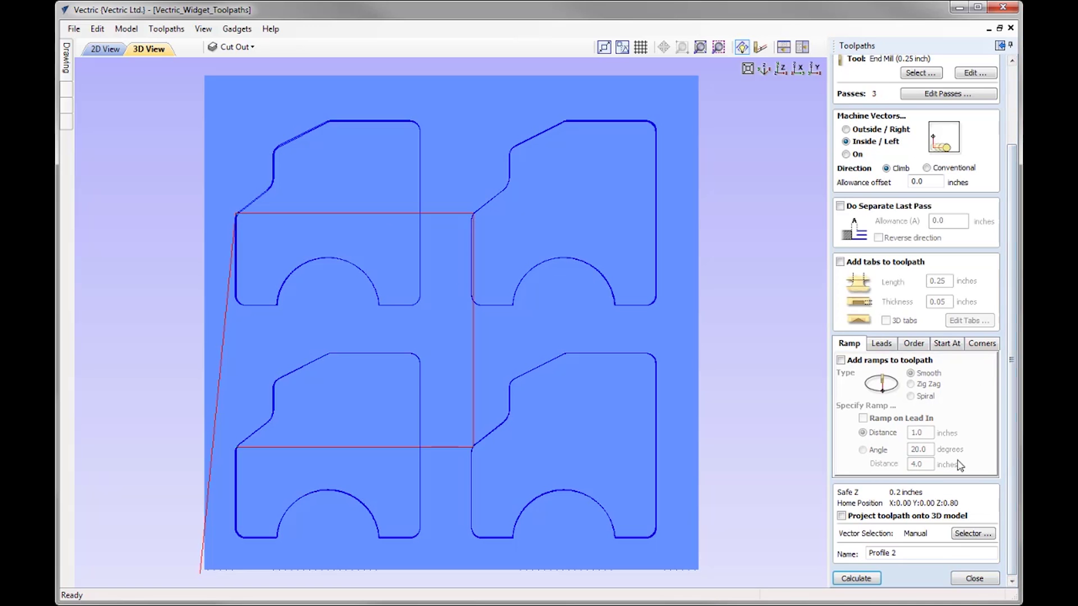
{"action": "left_click", "coordinate": [946, 343]}
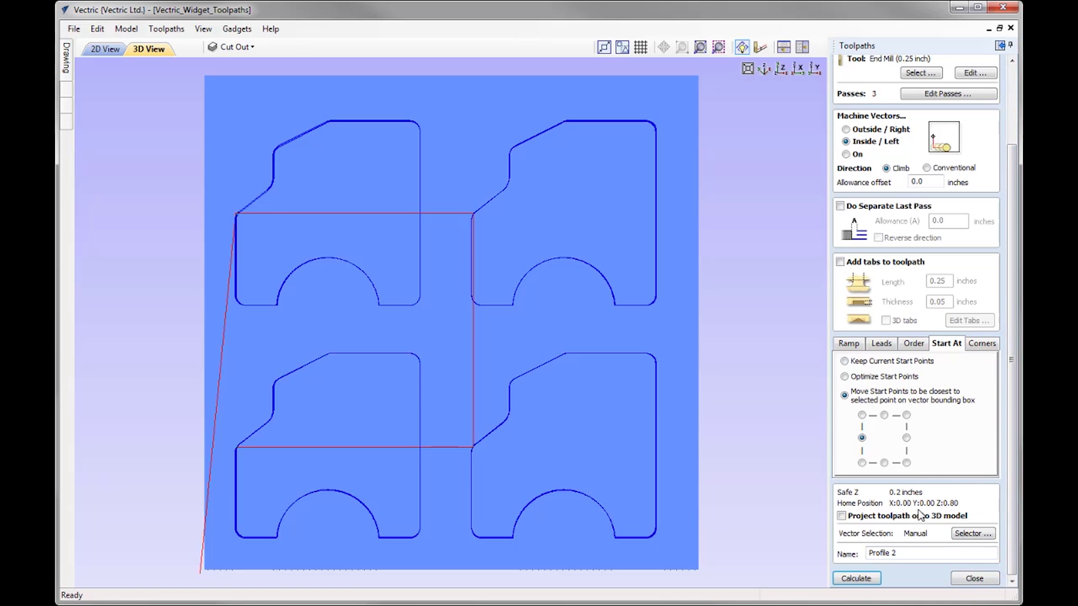
{"action": "left_click", "coordinate": [885, 416]}
{"action": "left_click", "coordinate": [862, 580]}
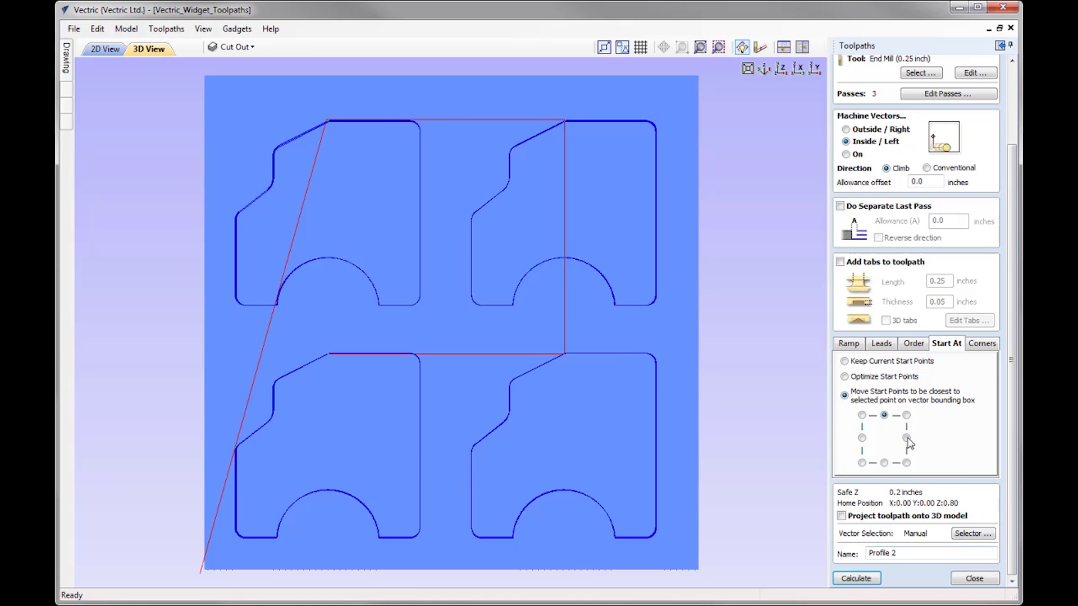
{"action": "left_click", "coordinate": [906, 415]}
{"action": "left_click", "coordinate": [859, 577]}
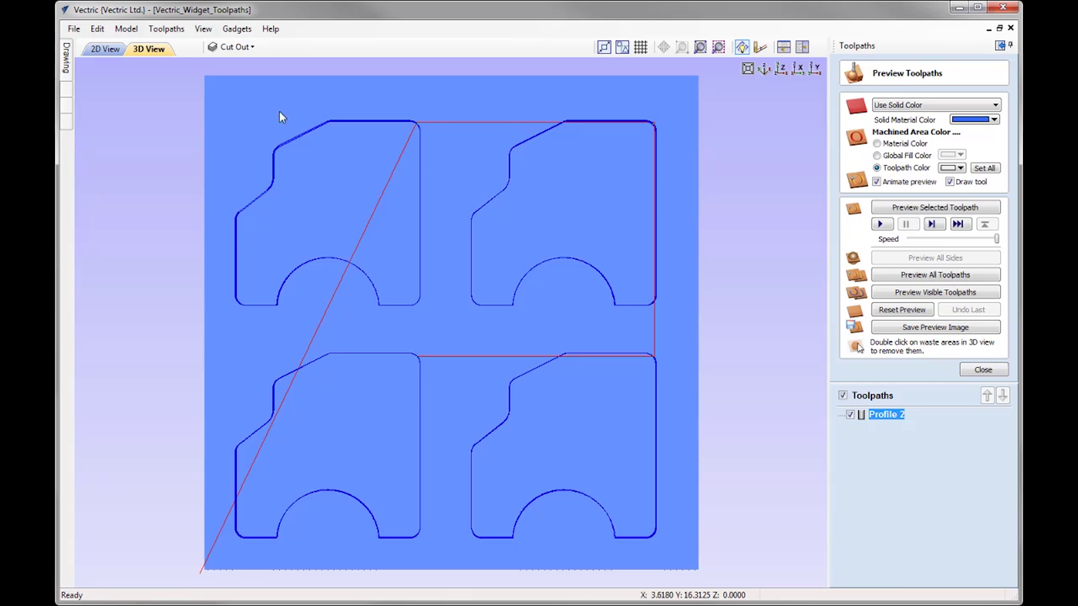
- Inspect the profile toolpaths in the 2D view, toggling their display off and on and enabling the solid tool-width display
{"action": "left_click", "coordinate": [106, 49]}
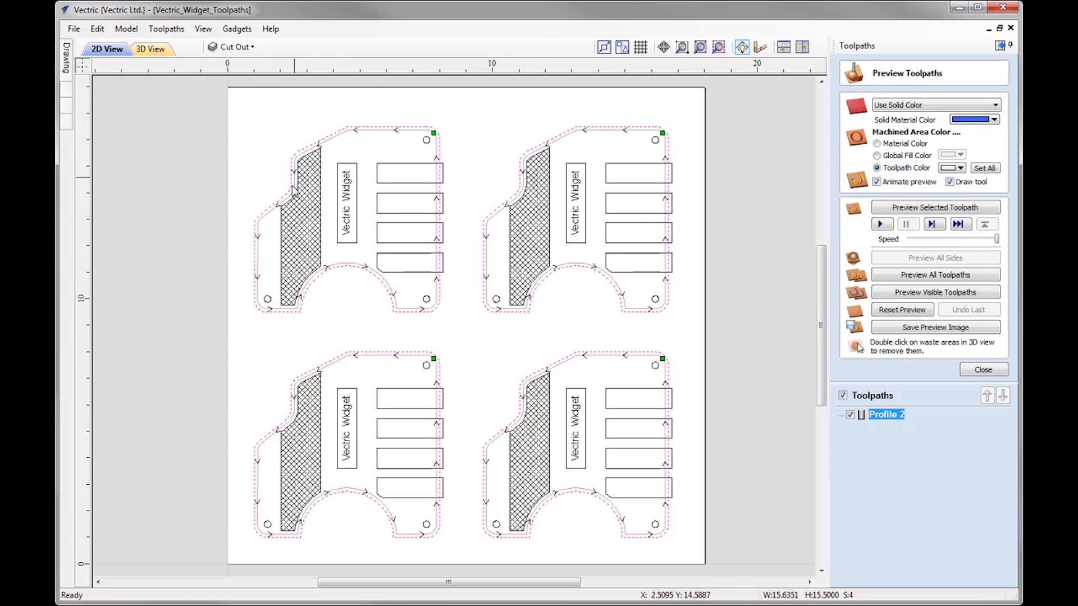
{"action": "left_click", "coordinate": [742, 48]}
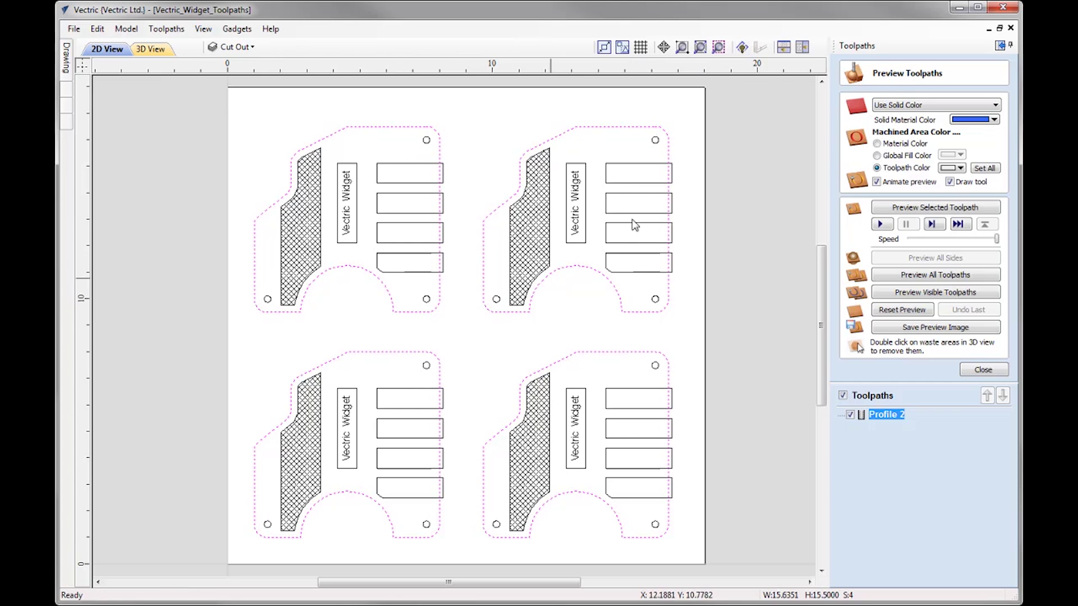
{"action": "left_click", "coordinate": [742, 47]}
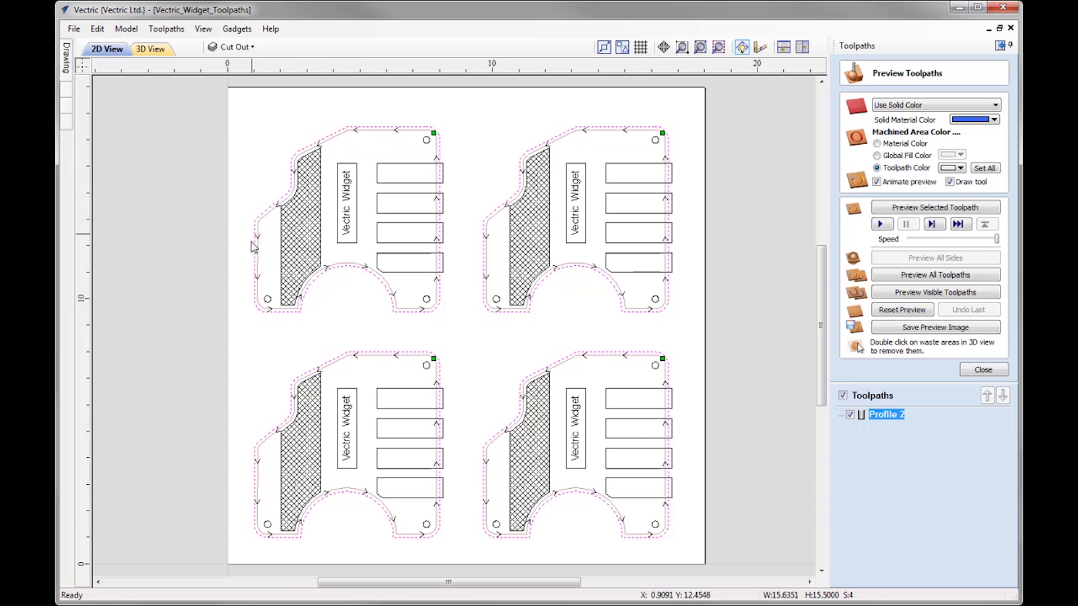
{"action": "left_click", "coordinate": [761, 49]}
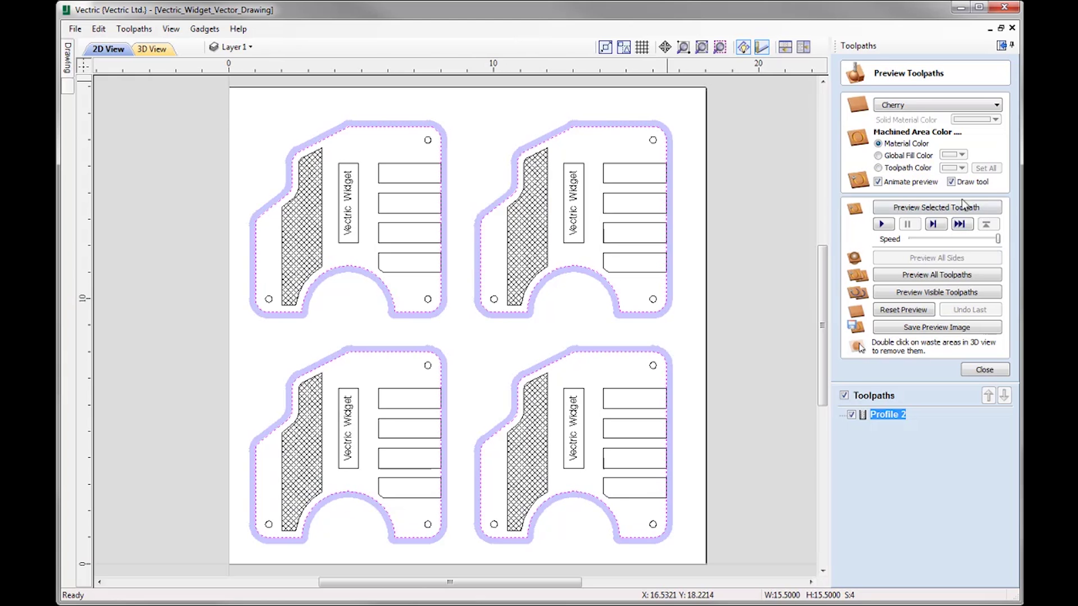
- Try to save a toolpath summary of the widget drawing as an HTML file
{"action": "left_click", "coordinate": [985, 370]}
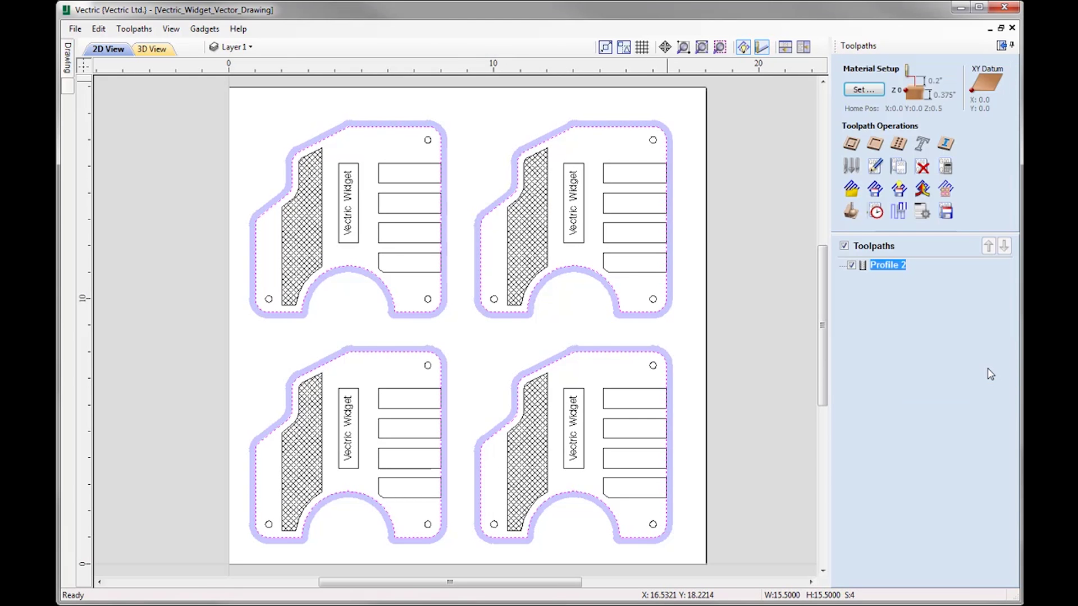
{"action": "left_click", "coordinate": [924, 219]}
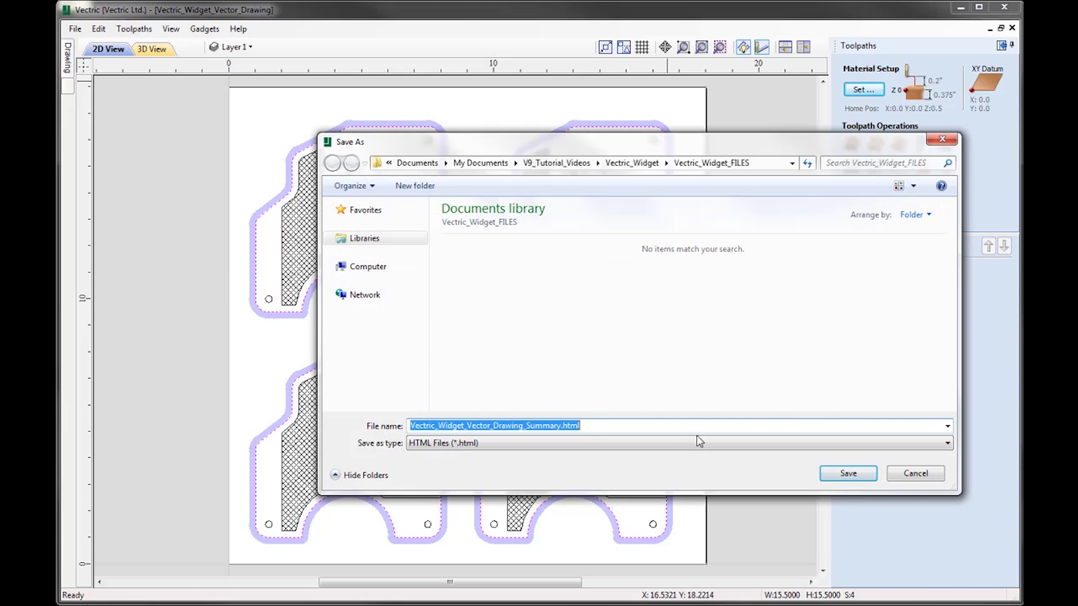
{"action": "left_click", "coordinate": [923, 475]}
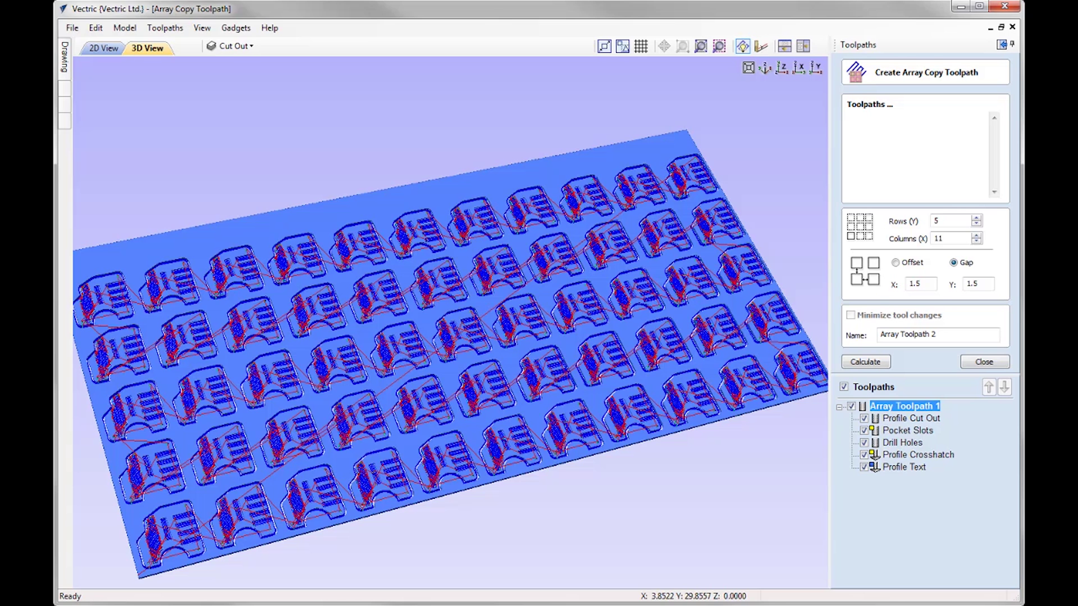
- Open the Vectric_Widget_Toolpaths.crv file from the Array folder
{"action": "left_click", "coordinate": [72, 28]}
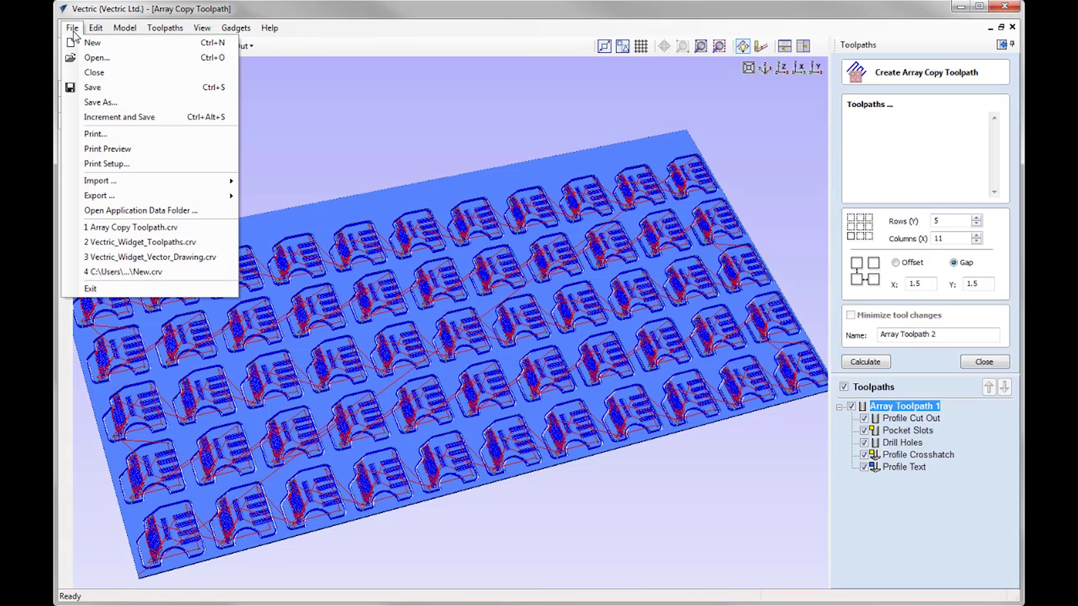
{"action": "left_click", "coordinate": [104, 57]}
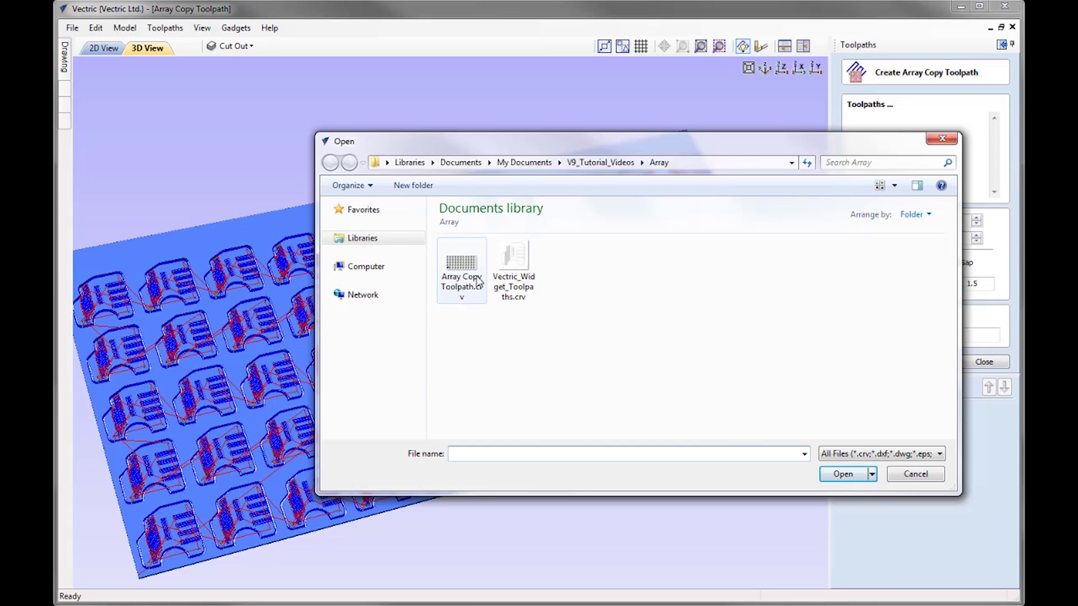
{"action": "left_click", "coordinate": [513, 264]}
{"action": "left_click", "coordinate": [843, 474]}
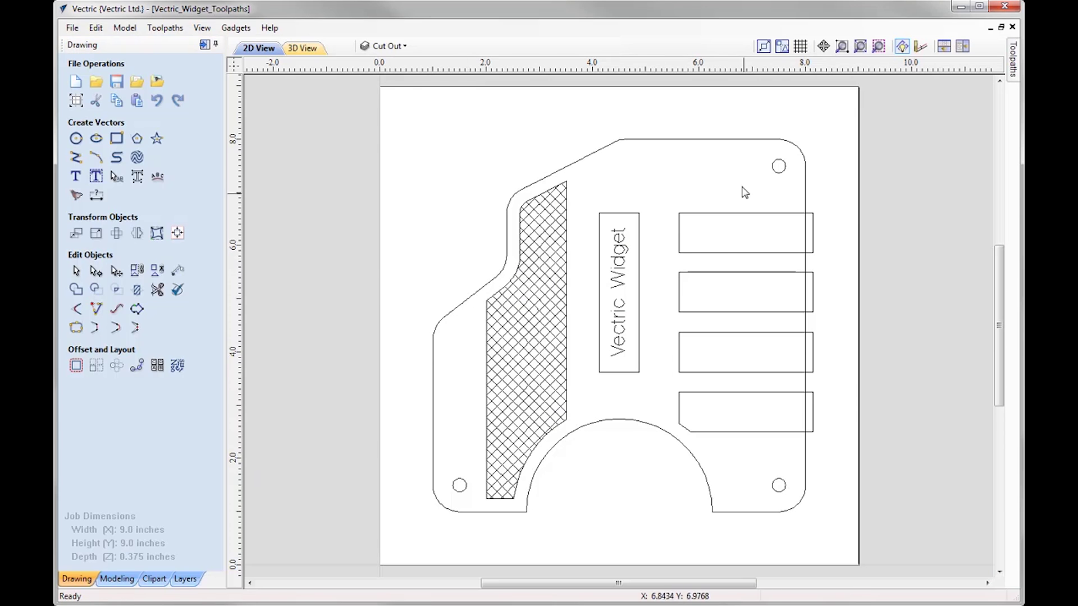
- Preview the machining of all toolpaths on the single widget
{"action": "left_click", "coordinate": [206, 45]}
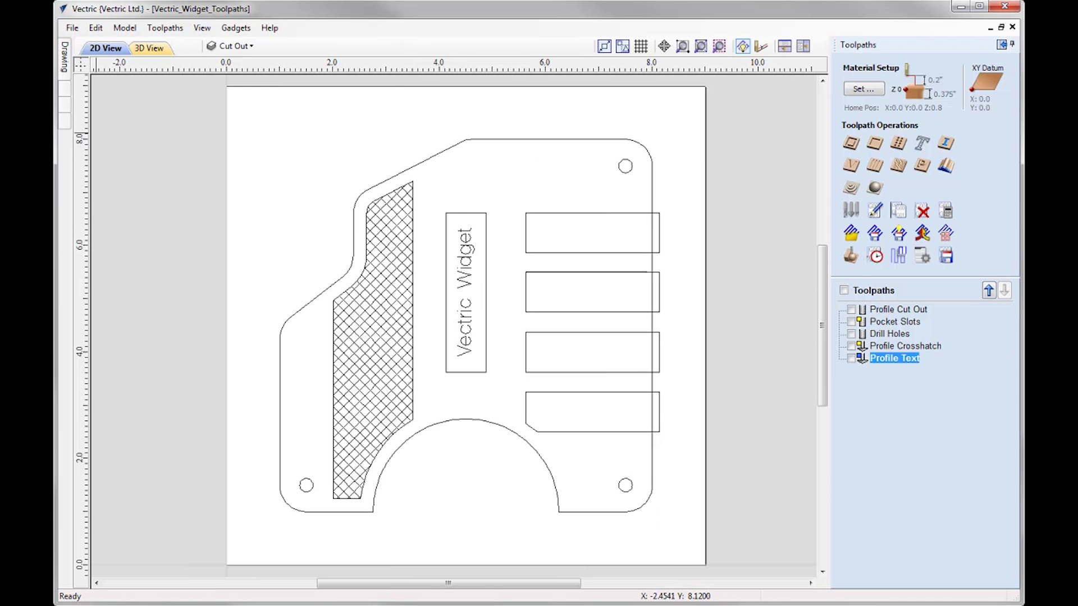
{"action": "left_click", "coordinate": [851, 255]}
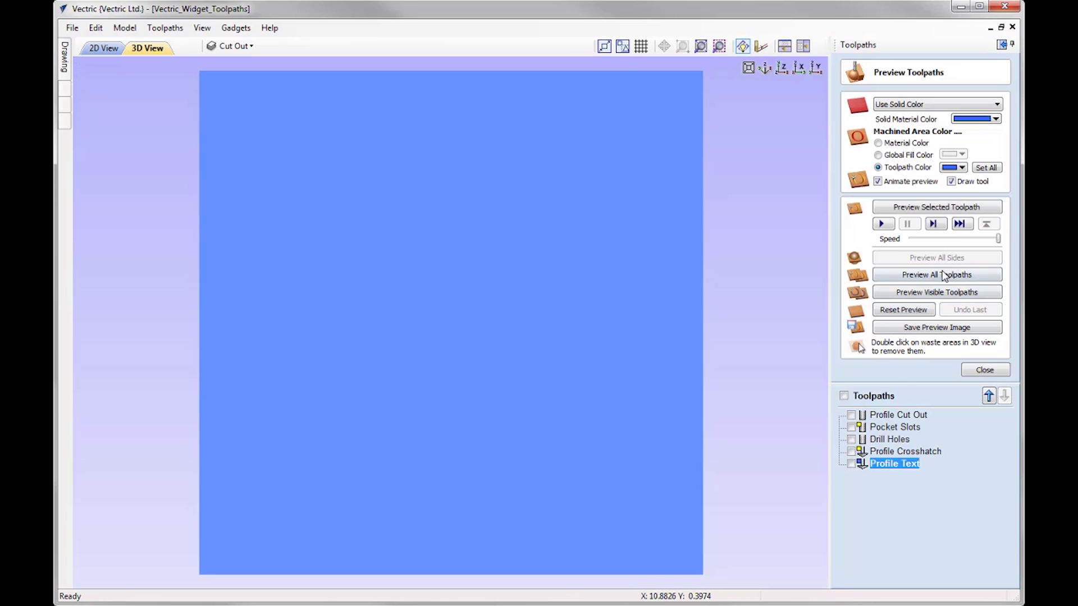
{"action": "left_click", "coordinate": [944, 275]}
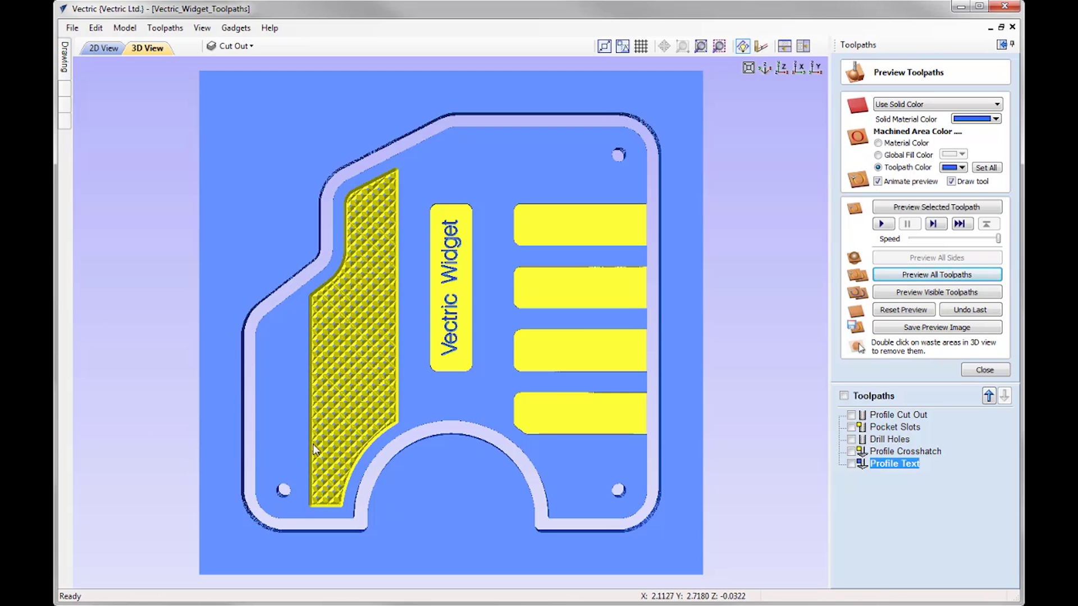
{"action": "left_click", "coordinate": [985, 369]}
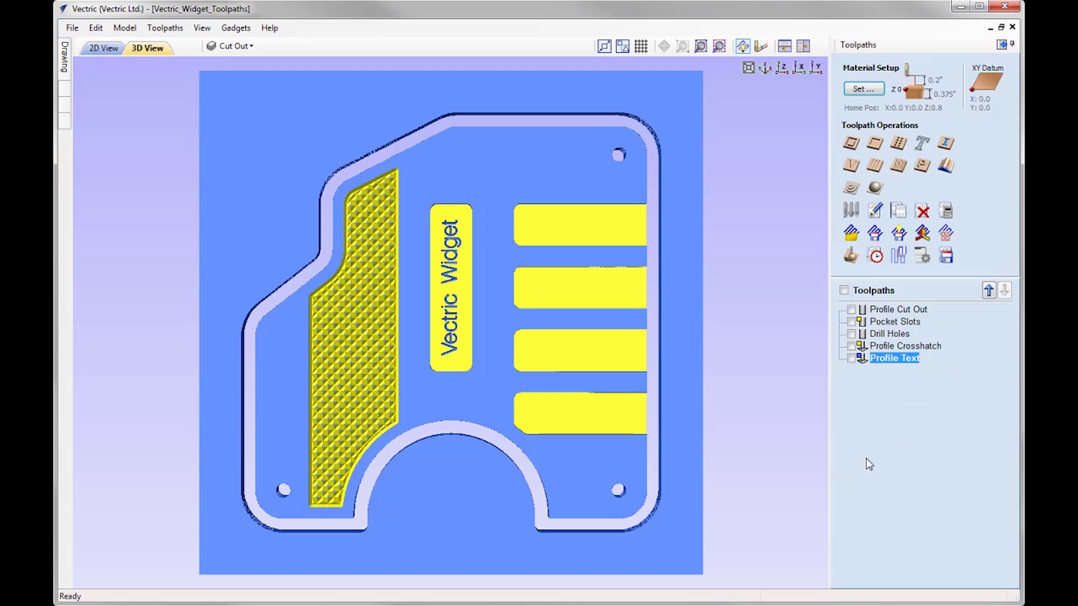
- Change the job size to 96 inches wide and 48 inches high
{"action": "left_click", "coordinate": [1001, 44]}
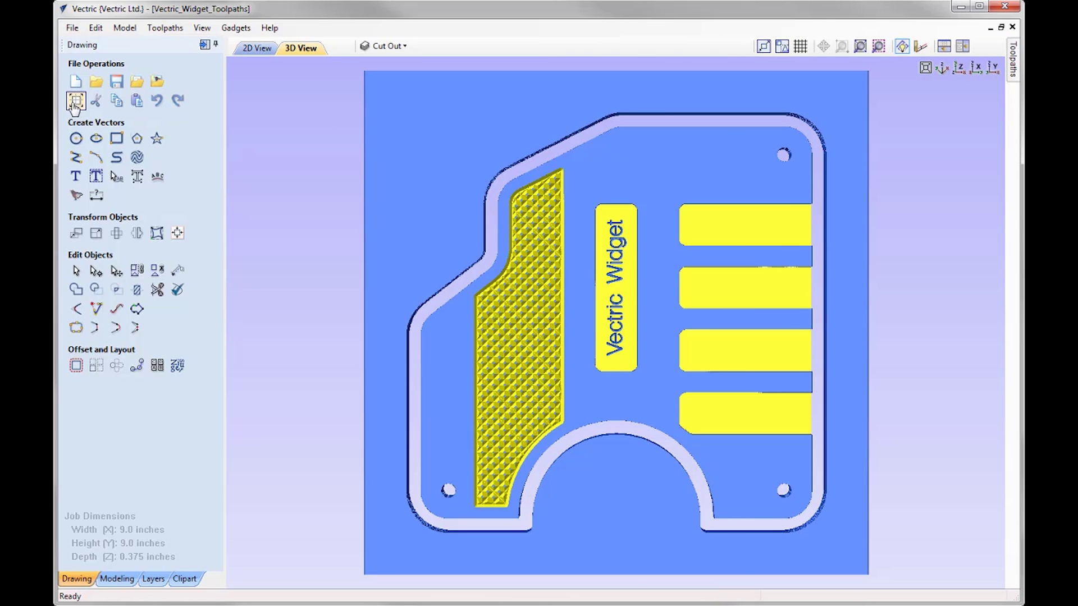
{"action": "left_click", "coordinate": [76, 102]}
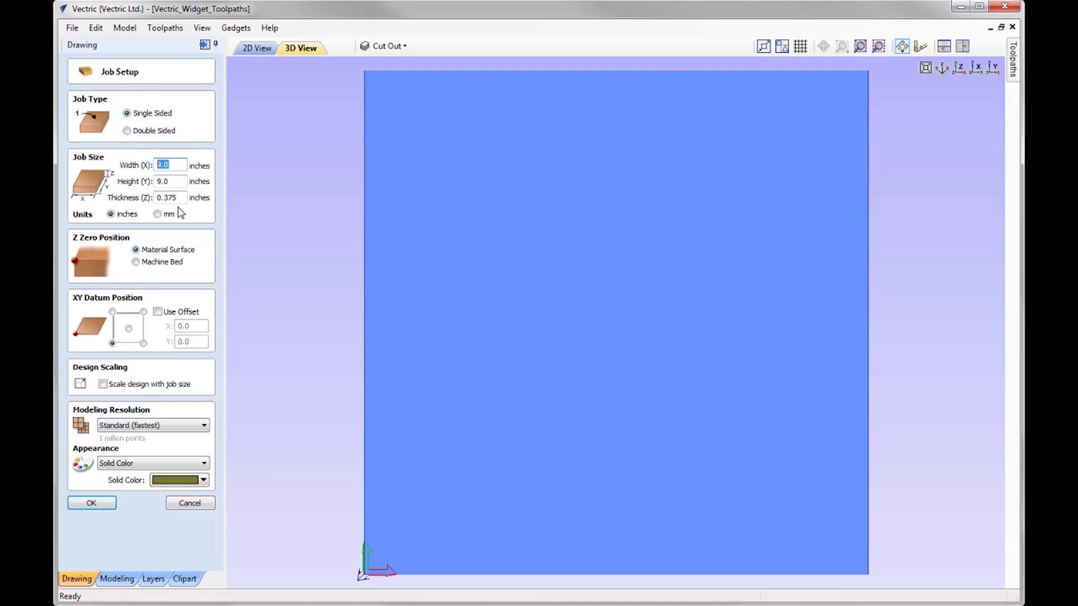
{"action": "type", "text": "96"}
{"action": "key", "text": "Tab"}
{"action": "type", "text": "4"}
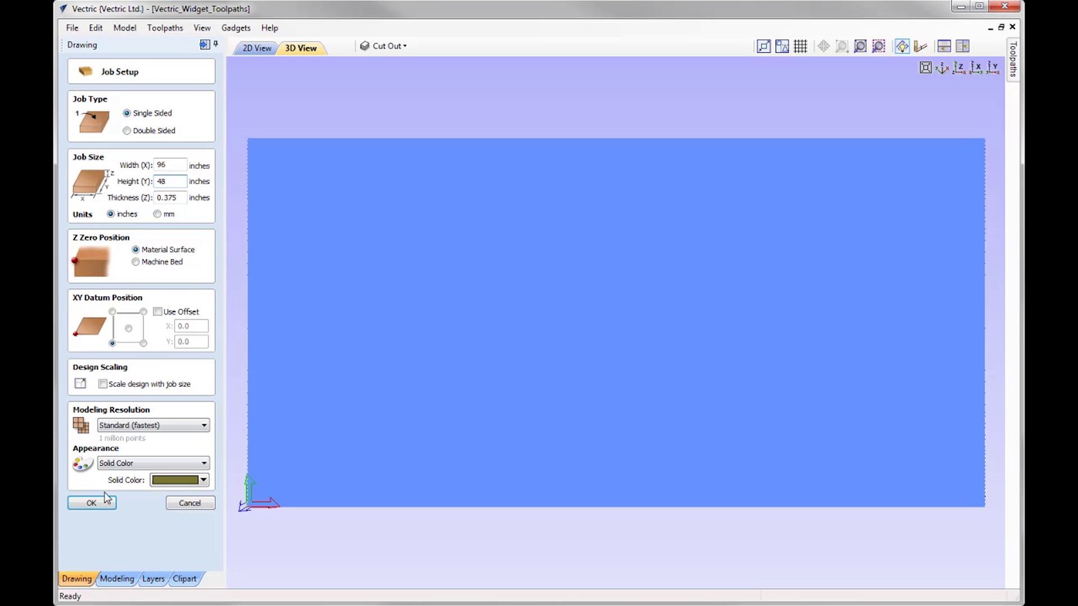
{"action": "left_click", "coordinate": [91, 504]}
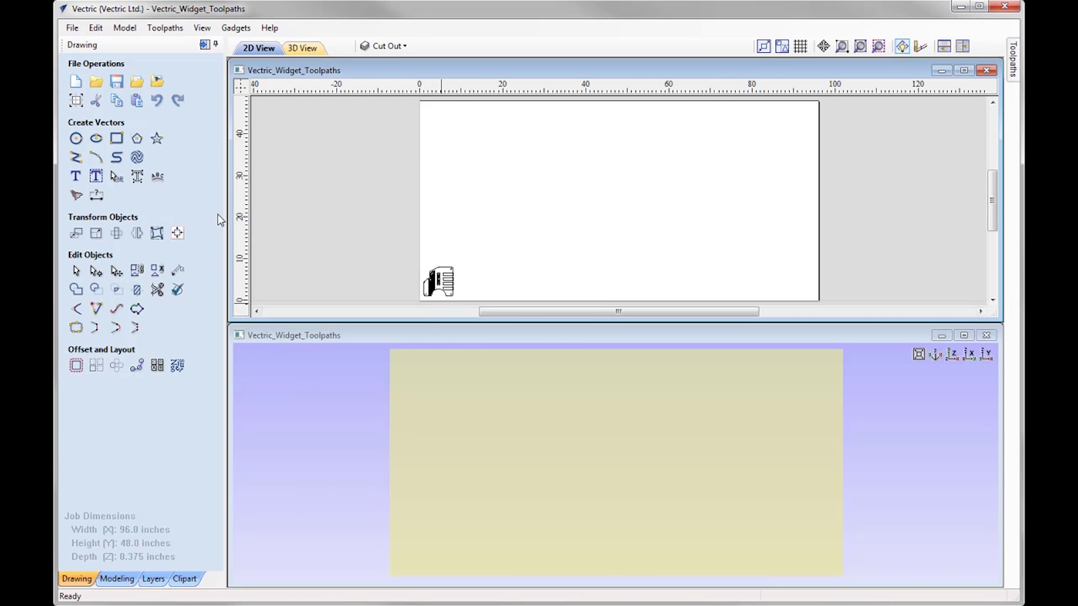
- Make all five widget toolpaths visible and set up an array copy of them, checking the listed toolpaths and tools
{"action": "left_click", "coordinate": [205, 45]}
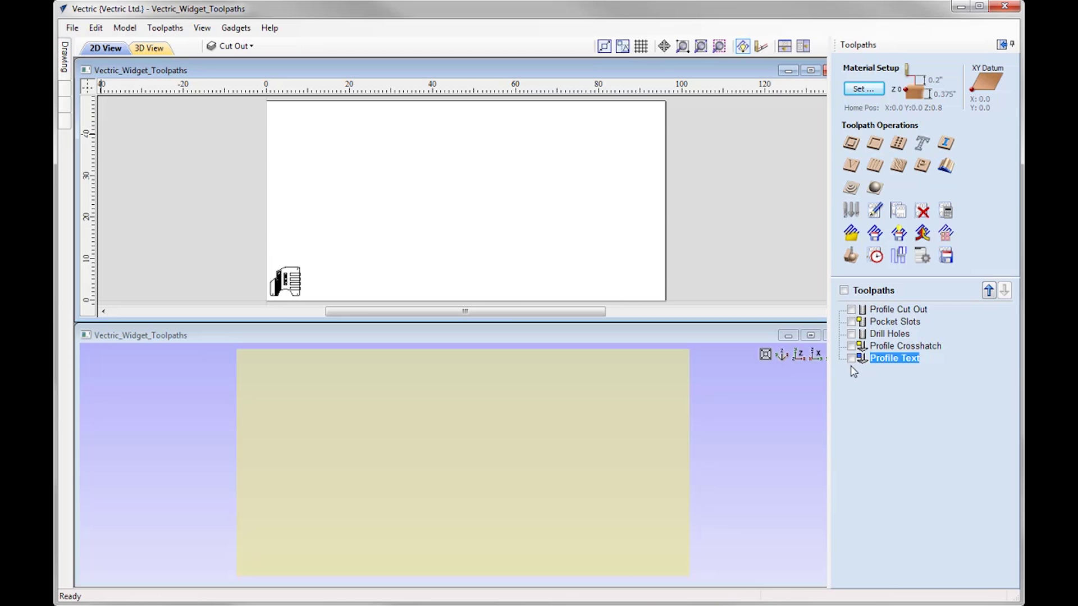
{"action": "left_click", "coordinate": [844, 291]}
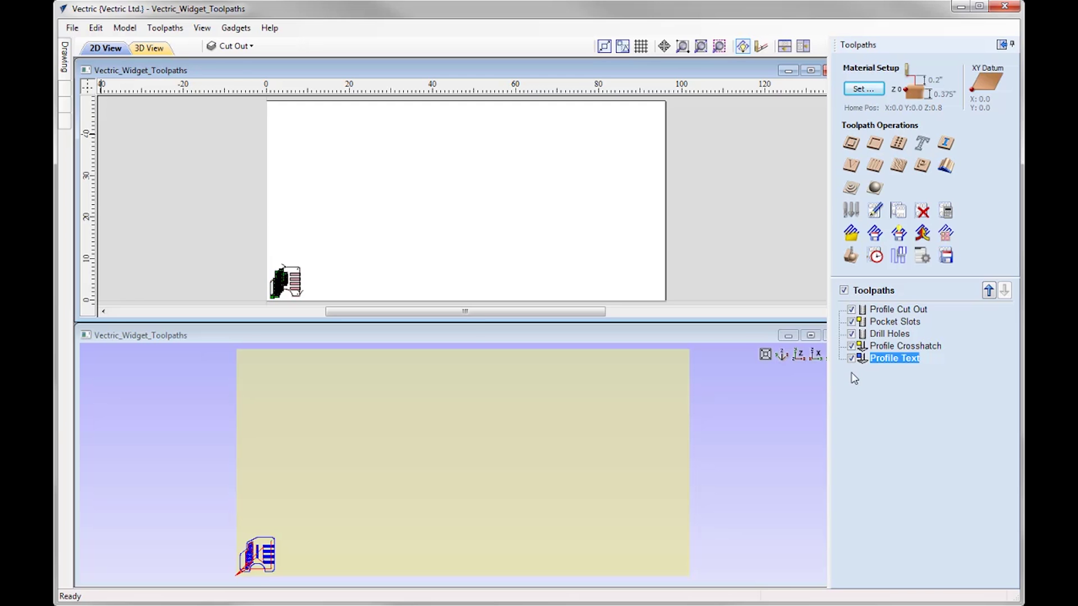
{"action": "left_click", "coordinate": [947, 236]}
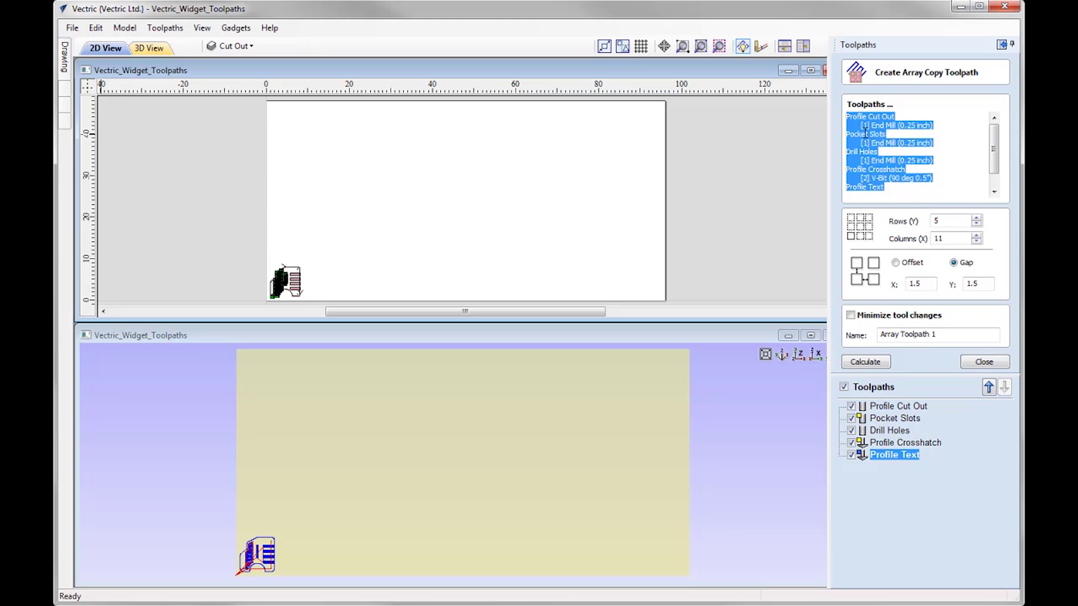
{"action": "mouse_move", "coordinate": [993, 153]}
{"action": "left_mouse_down"}
{"action": "mouse_move", "coordinate": [994, 168]}
{"action": "mouse_move", "coordinate": [994, 134]}
{"action": "left_mouse_up"}
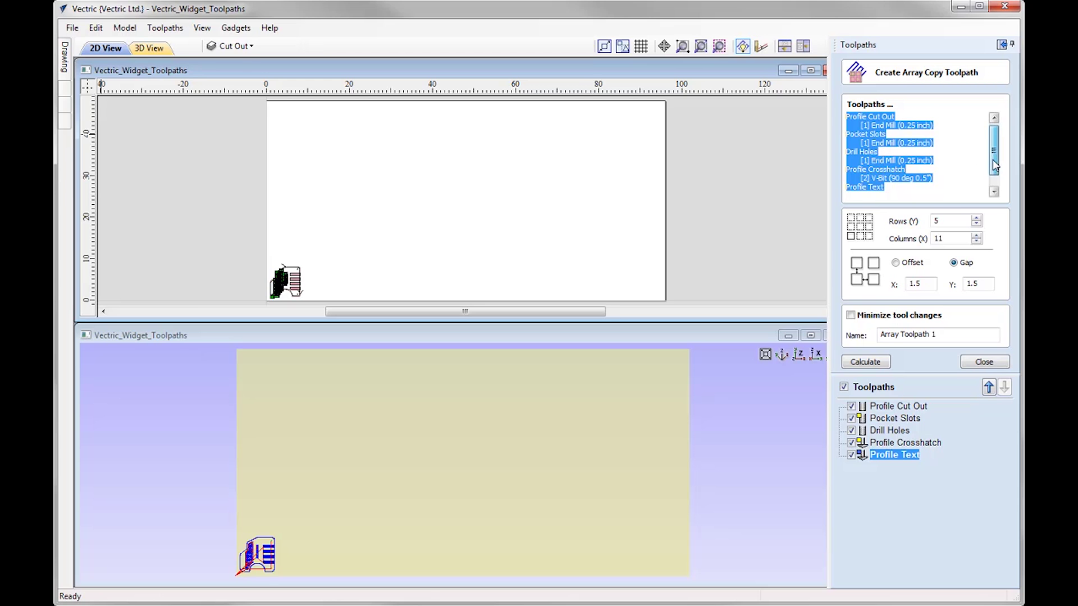
{"action": "scroll", "coordinate": [949, 159], "scroll_direction": "down", "scroll_amount": 1}
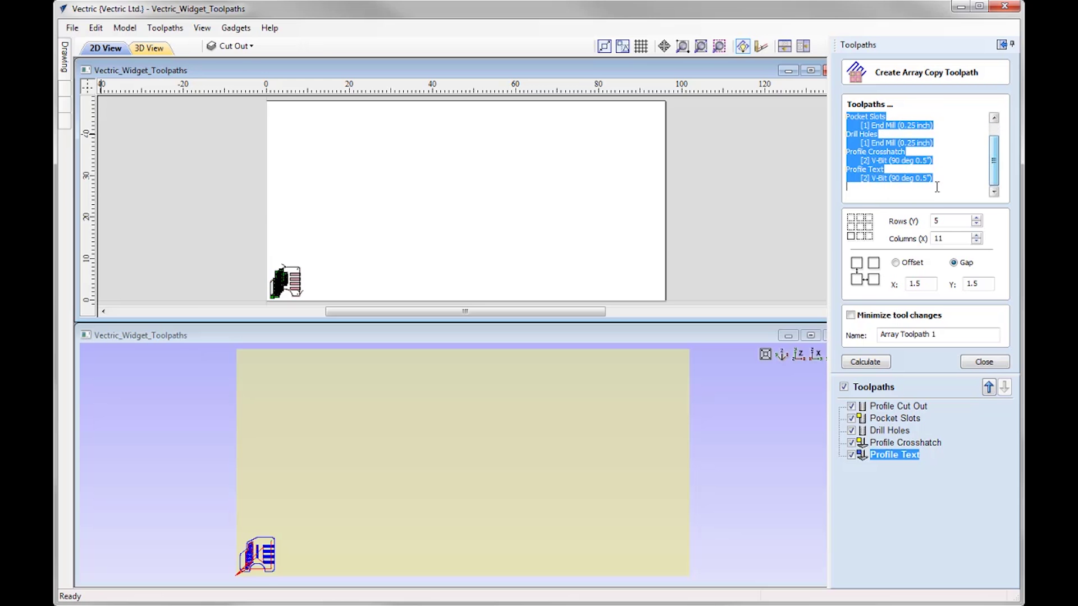
{"action": "left_click", "coordinate": [875, 190]}
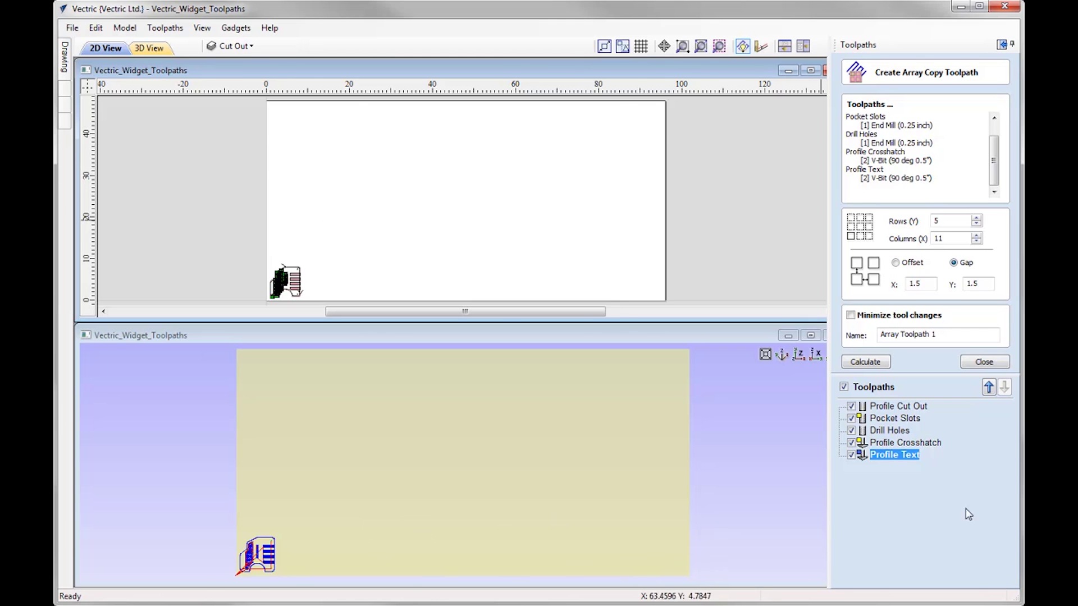
- Calculate the array copy toolpath with 5 rows, 11 columns and a gap of 1.5 inches in X and Y
{"action": "left_click", "coordinate": [896, 263]}
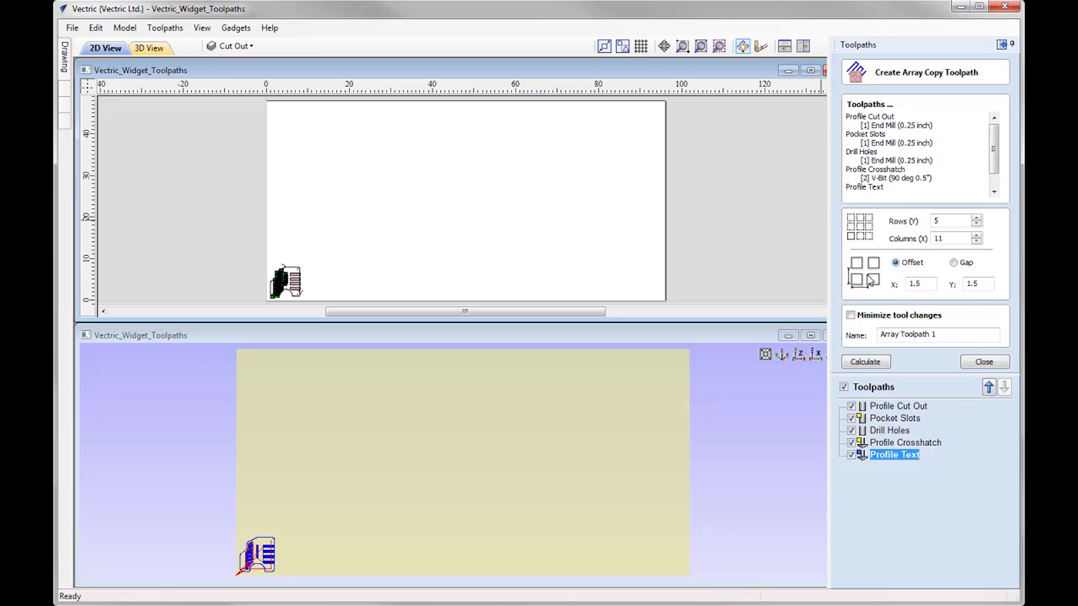
{"action": "left_click", "coordinate": [953, 263]}
{"action": "left_click", "coordinate": [981, 284]}
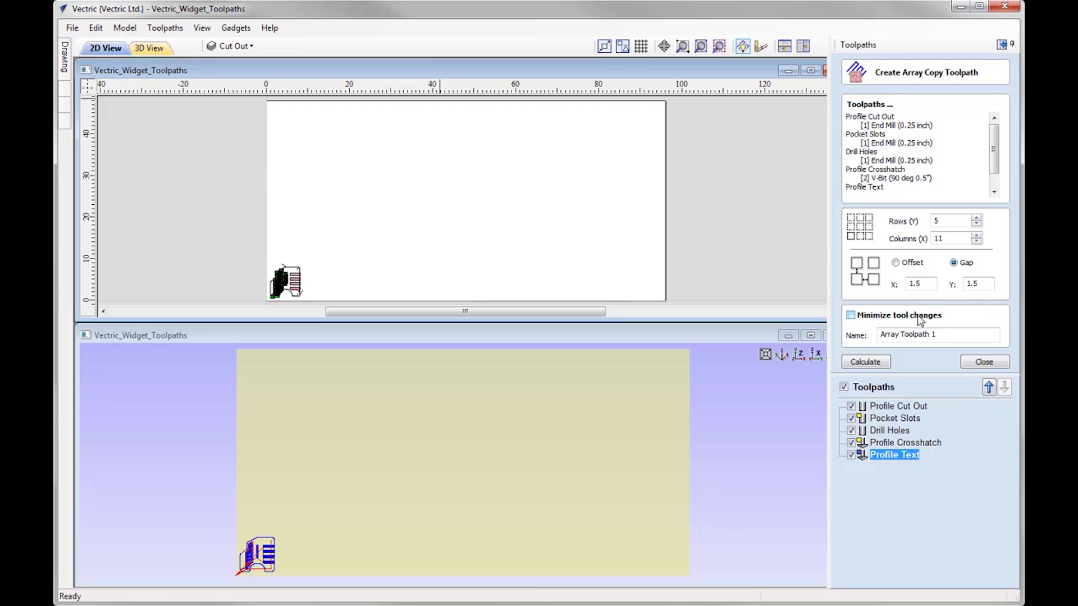
{"action": "left_click", "coordinate": [871, 364]}
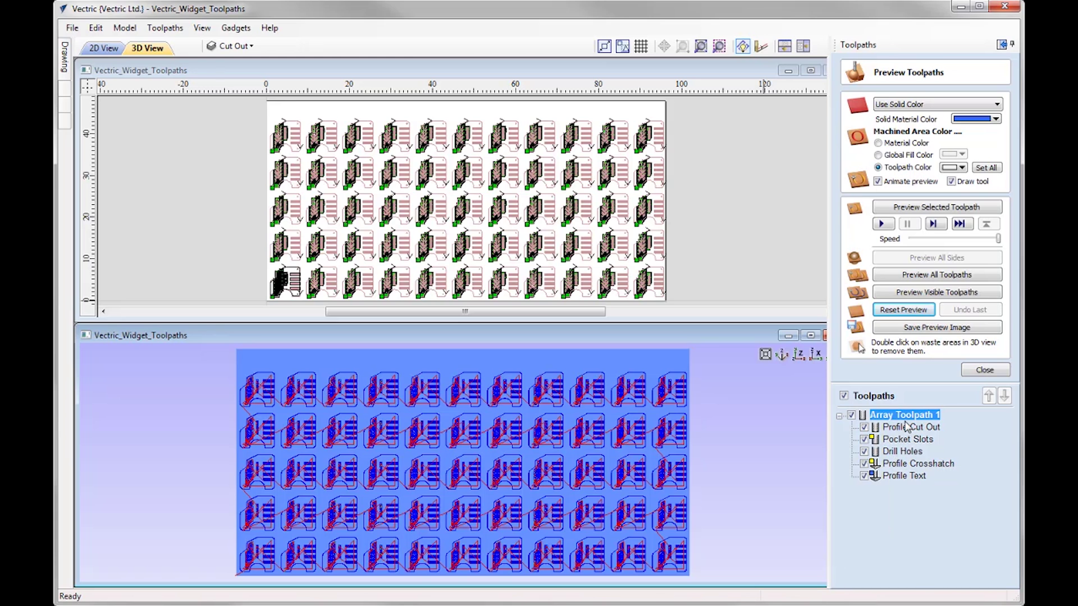
- Toggle the display of Array Toolpath 1 off and on, and maximize the 3D view to examine the widget array
{"action": "mouse_move", "coordinate": [907, 426]}
{"action": "left_click", "coordinate": [851, 415]}
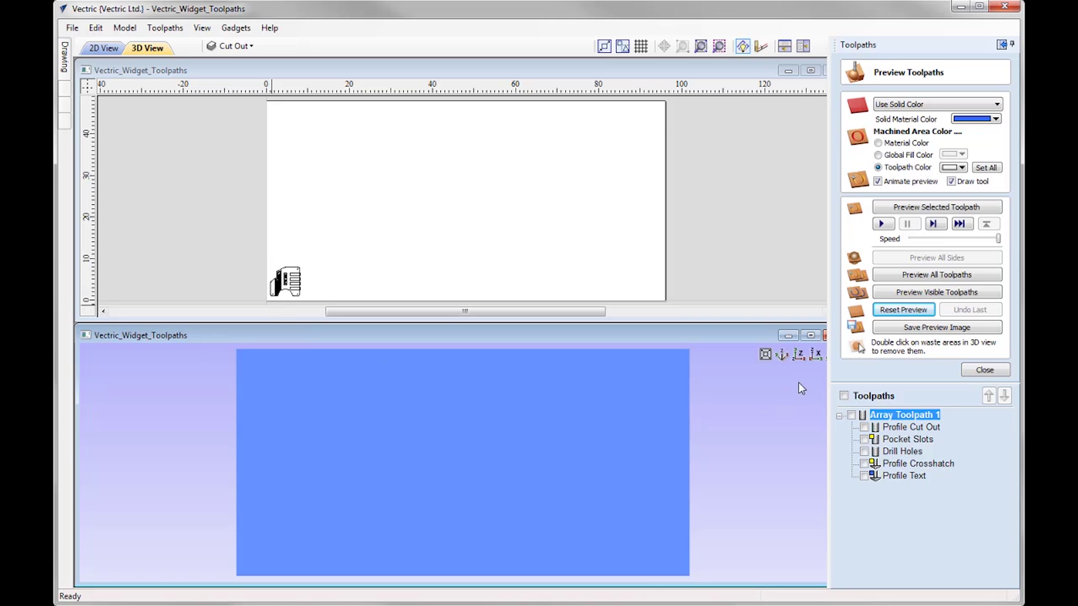
{"action": "left_click", "coordinate": [851, 415]}
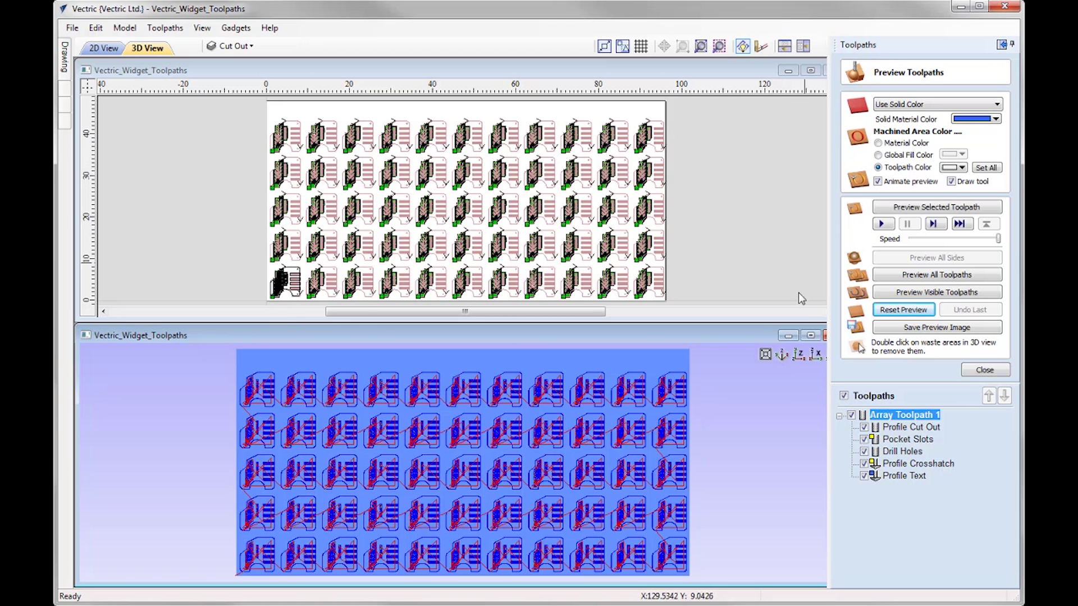
{"action": "left_click", "coordinate": [811, 336]}
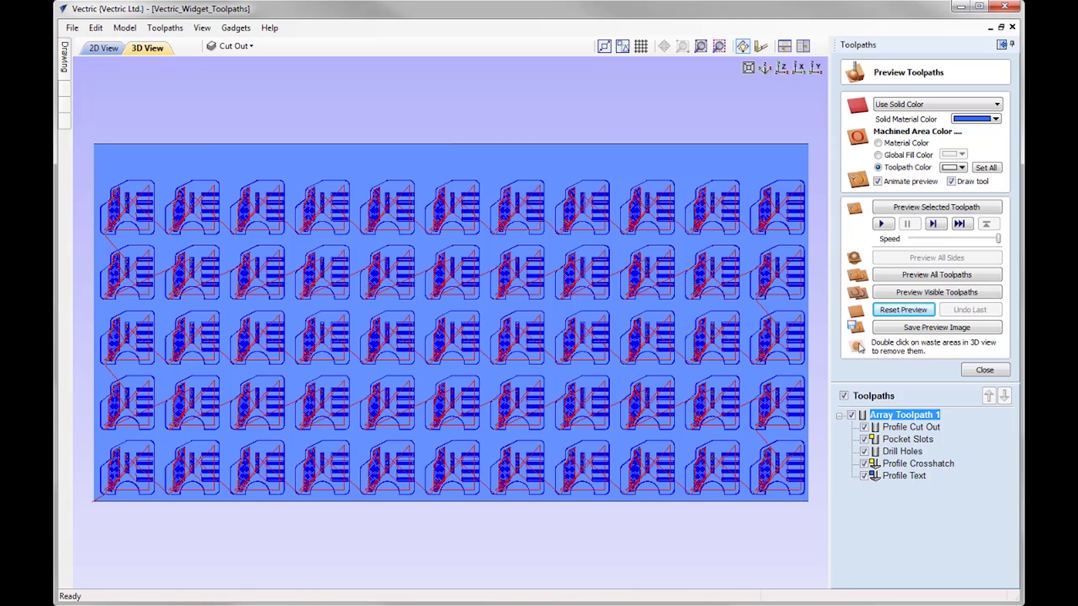
- Preview all array toolpaths at a reduced simulation speed, raise the speed to maximum to finish, and close the preview
{"action": "left_click_drag", "start_coordinate": [998, 239], "coordinate": [959, 238]}
{"action": "left_click", "coordinate": [943, 276]}
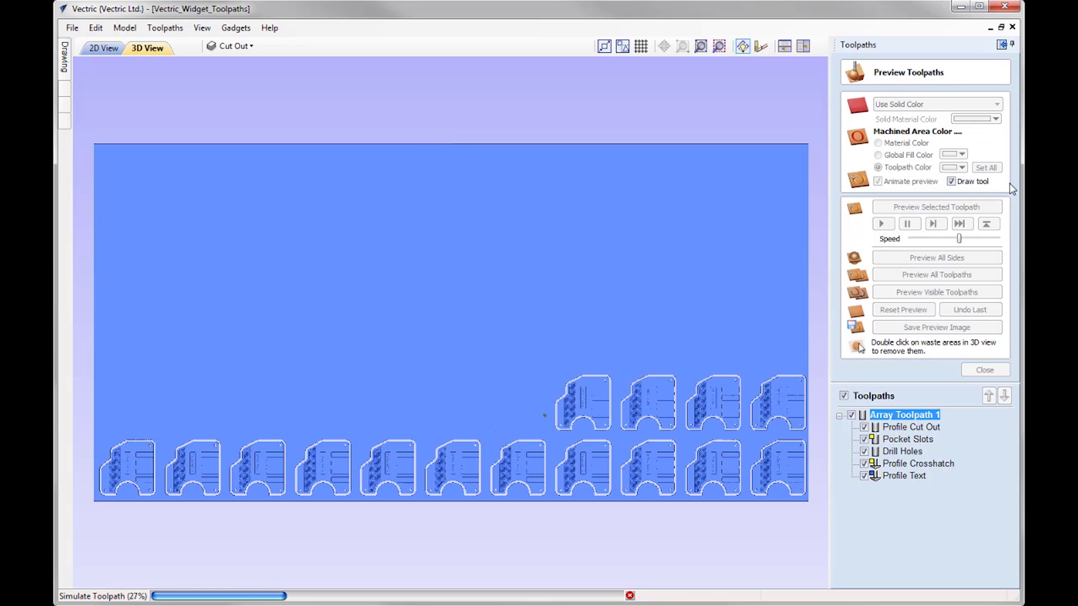
{"action": "left_click_drag", "start_coordinate": [959, 238], "coordinate": [998, 239]}
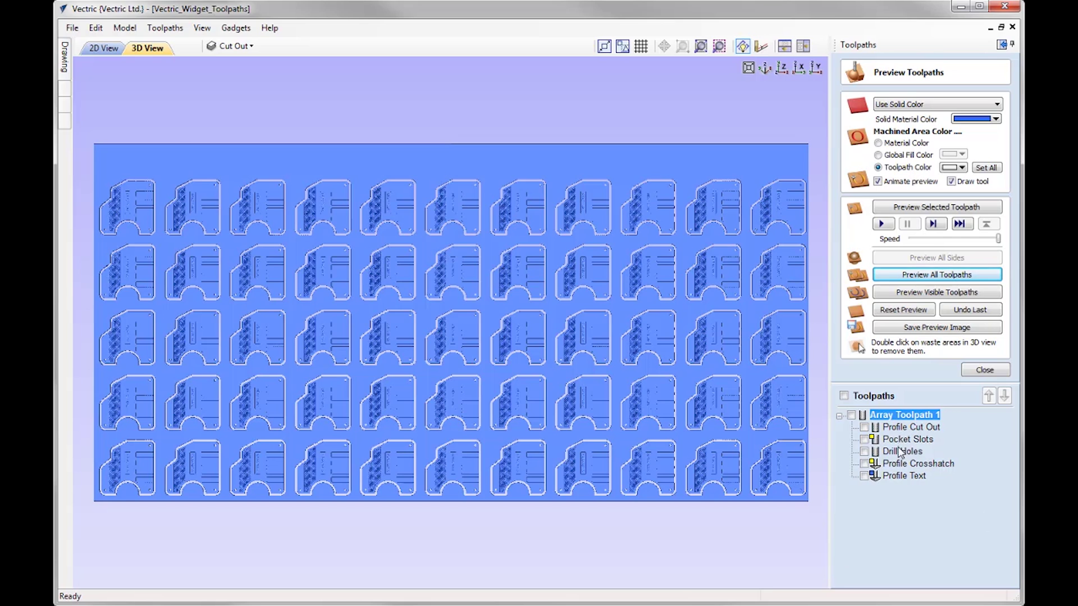
{"action": "mouse_move", "coordinate": [897, 457]}
{"action": "left_click", "coordinate": [985, 370]}
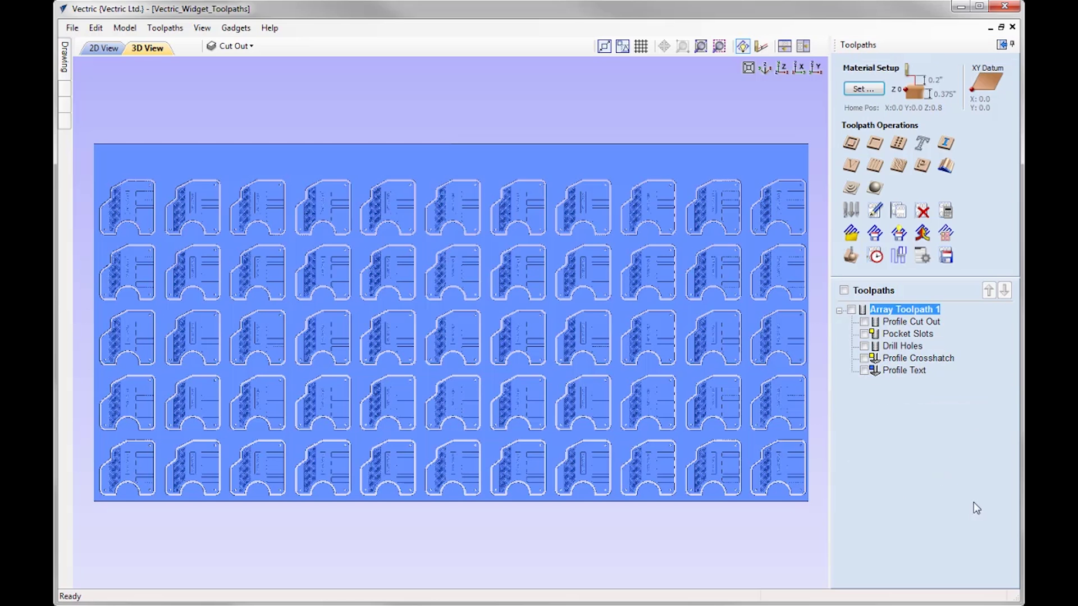
- Edit Array Toolpath 1 with its toolpaths visible, enable Minimize tool changes, and recalculate it
{"action": "double_click", "coordinate": [912, 311]}
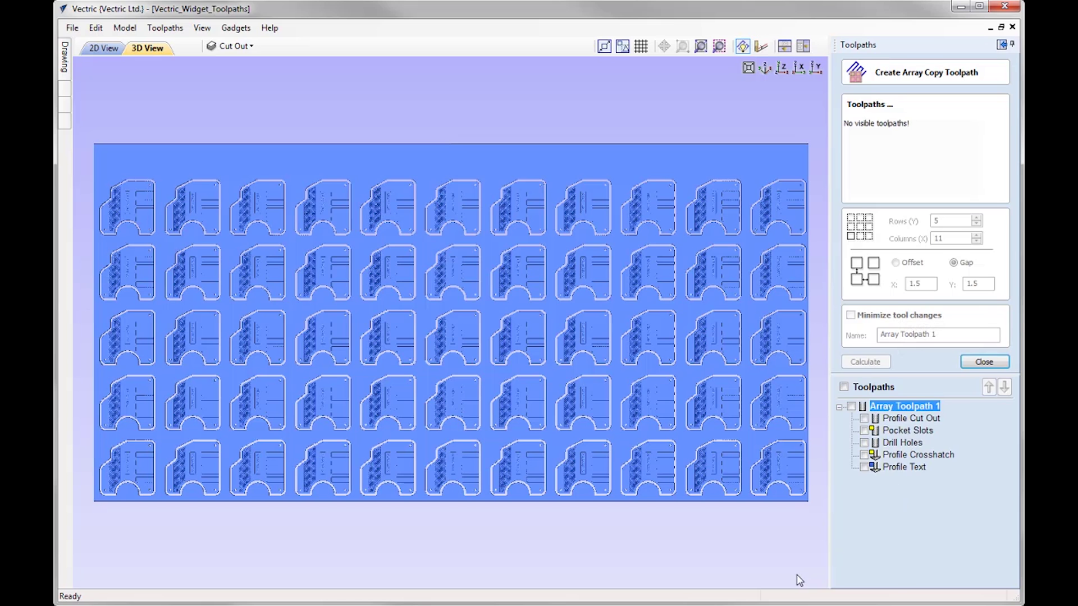
{"action": "left_click", "coordinate": [851, 406]}
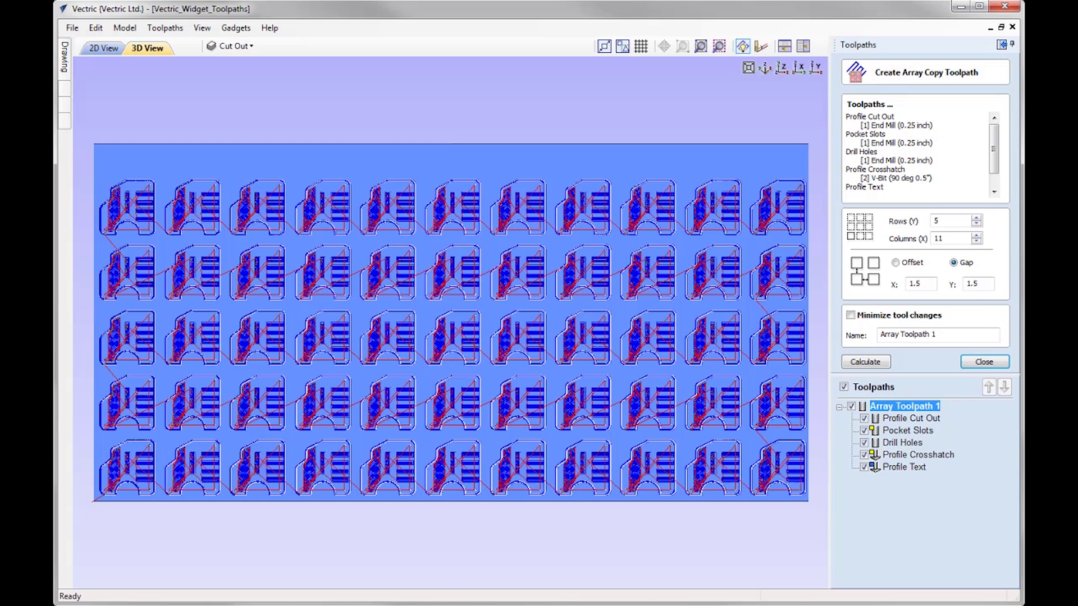
{"action": "left_click", "coordinate": [850, 316]}
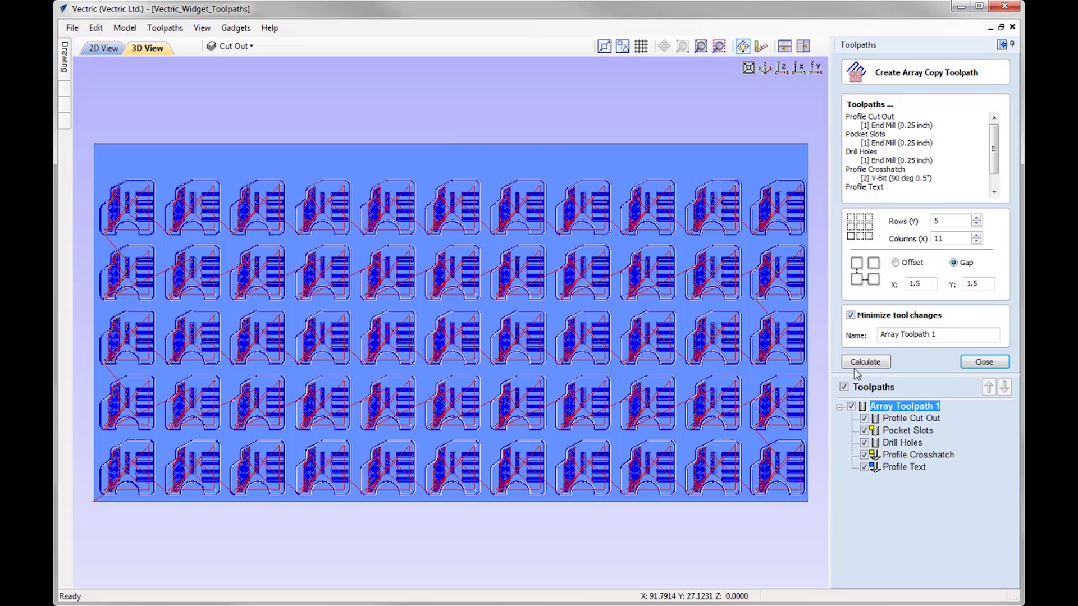
{"action": "left_click", "coordinate": [874, 363]}
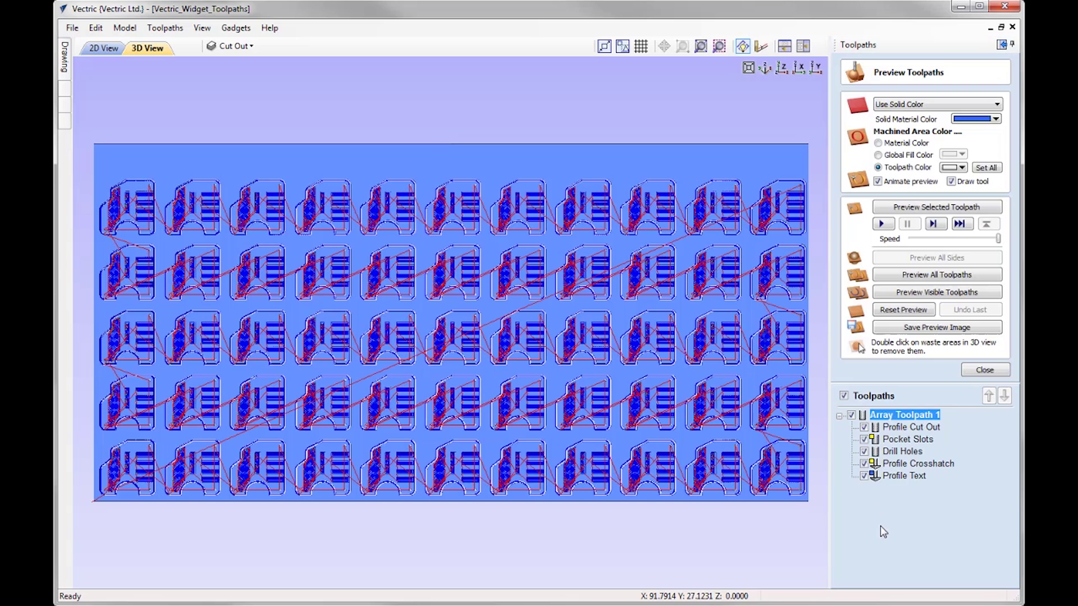
- Reset the preview, simulate all toolpaths slowly to examine the new cutting order, speed up the simulation, and close the preview
{"action": "left_click", "coordinate": [904, 310]}
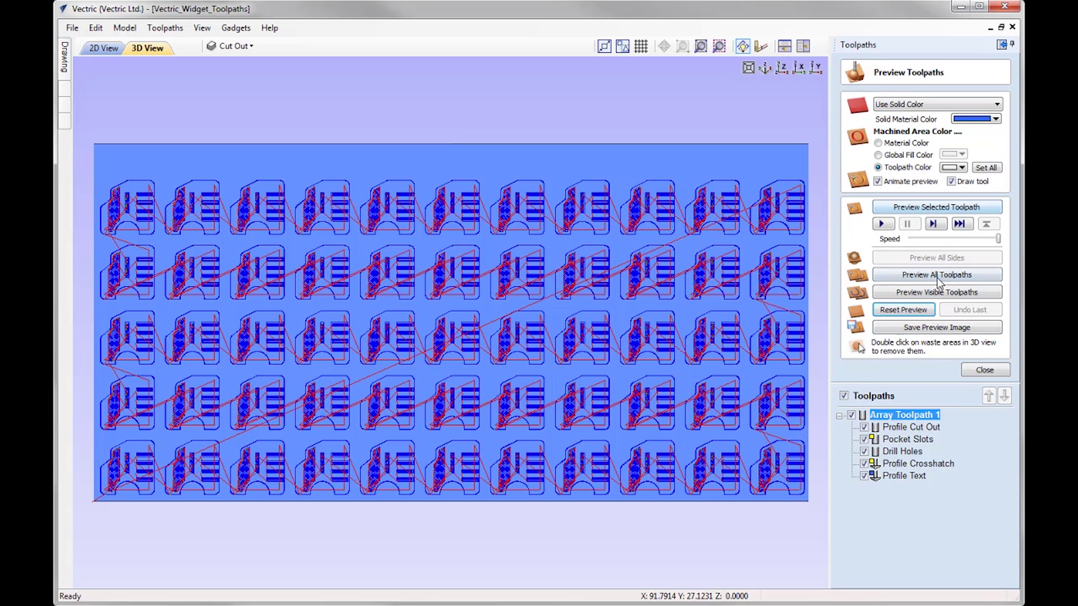
{"action": "left_click", "coordinate": [948, 238]}
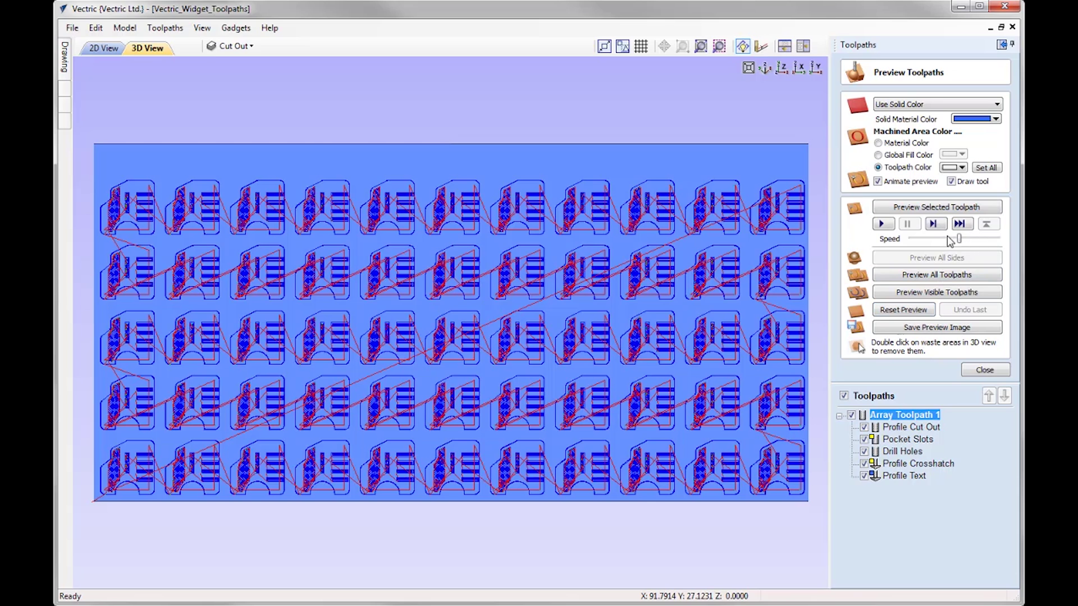
{"action": "left_click", "coordinate": [947, 276]}
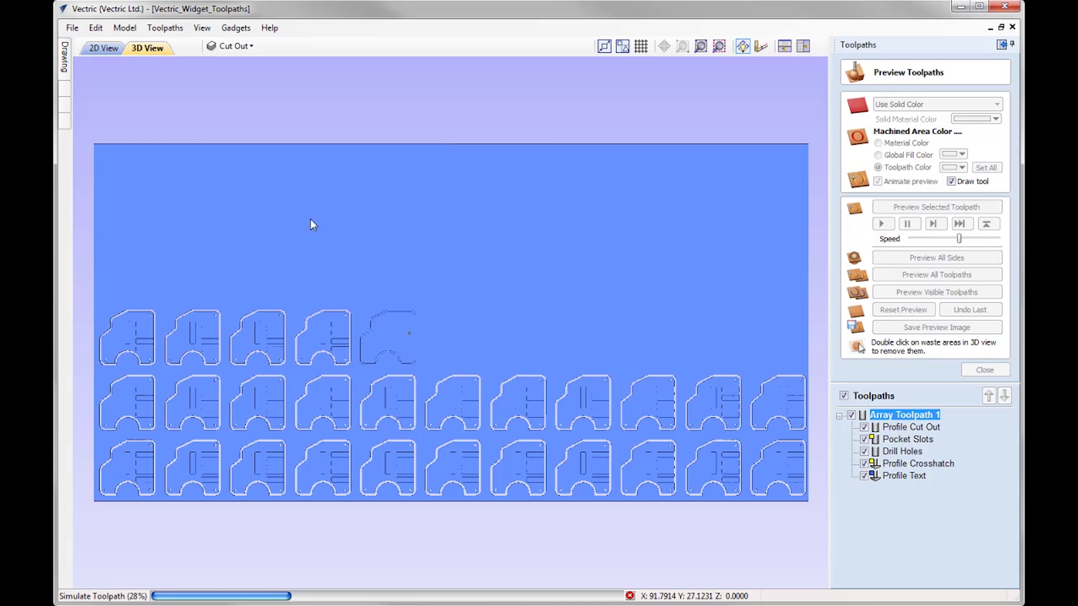
{"action": "left_click_drag", "start_coordinate": [958, 239], "coordinate": [991, 243]}
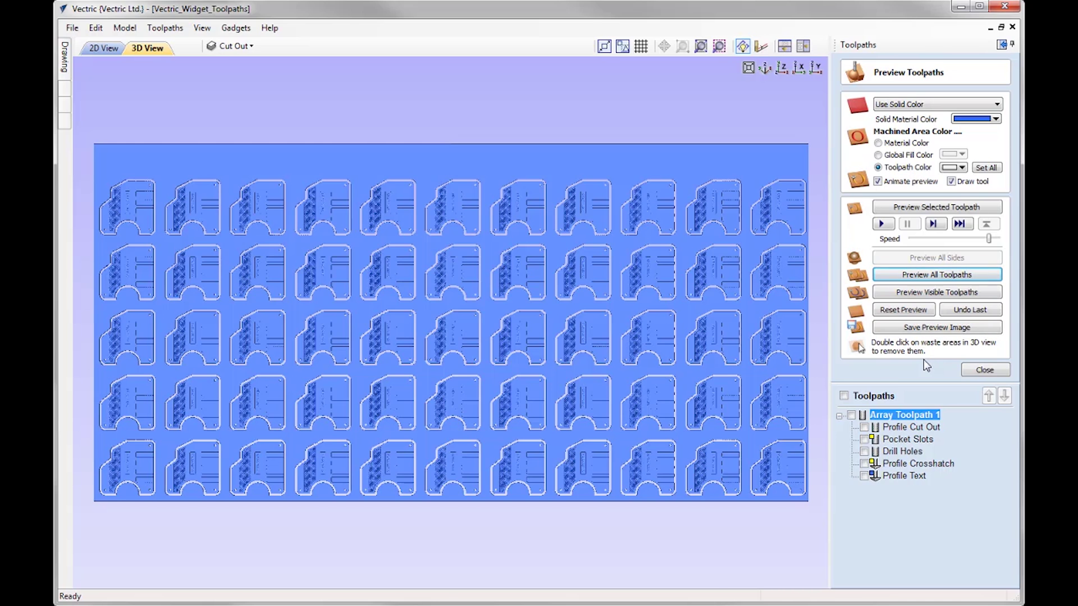
{"action": "left_click", "coordinate": [986, 369]}
- Replace the "Vectric Widget" text in the widget's 2D drawing with "v9"
{"action": "left_click", "coordinate": [103, 47]}
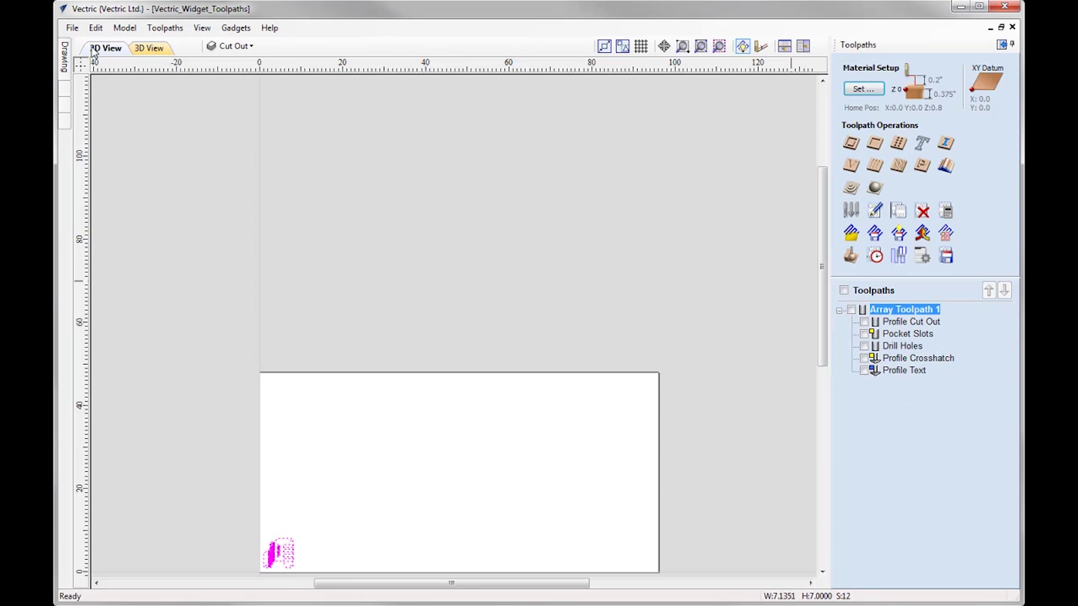
{"action": "left_click", "coordinate": [280, 566]}
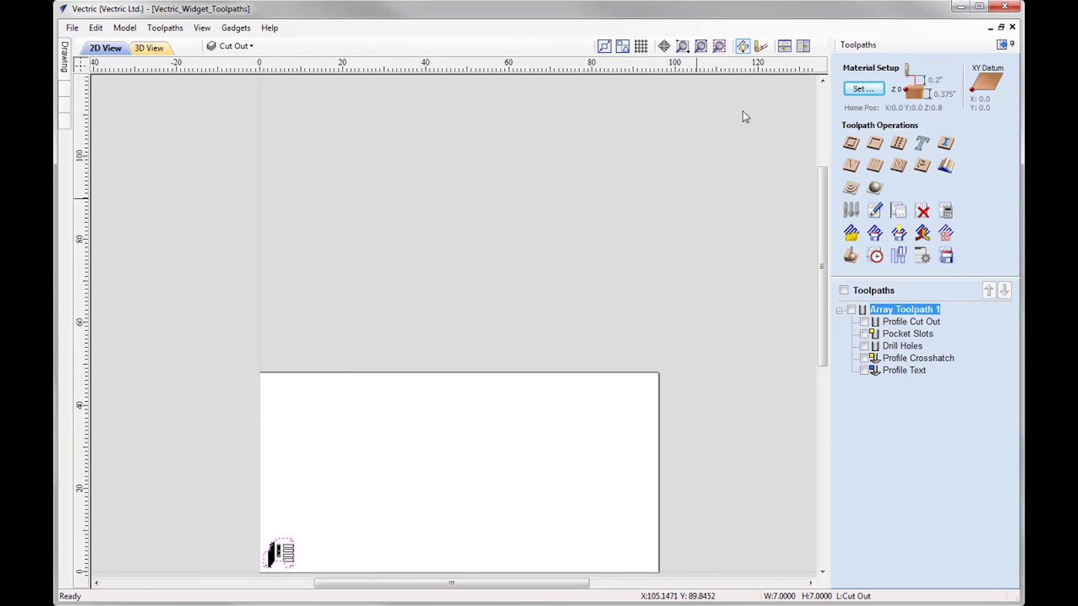
{"action": "left_click", "coordinate": [719, 46]}
{"action": "key", "text": "Escape"}
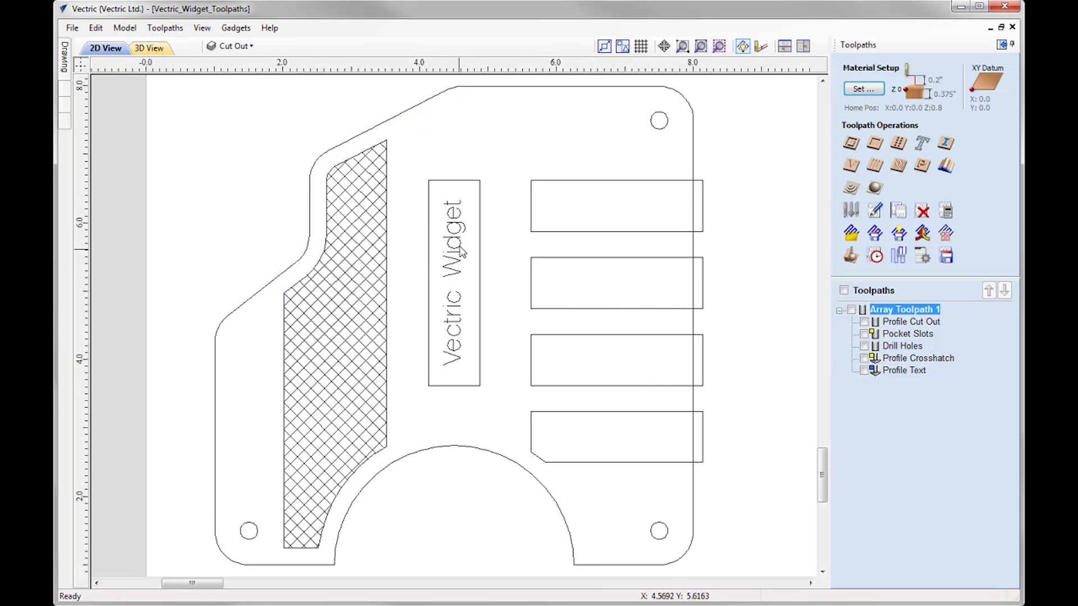
{"action": "left_click", "coordinate": [459, 246]}
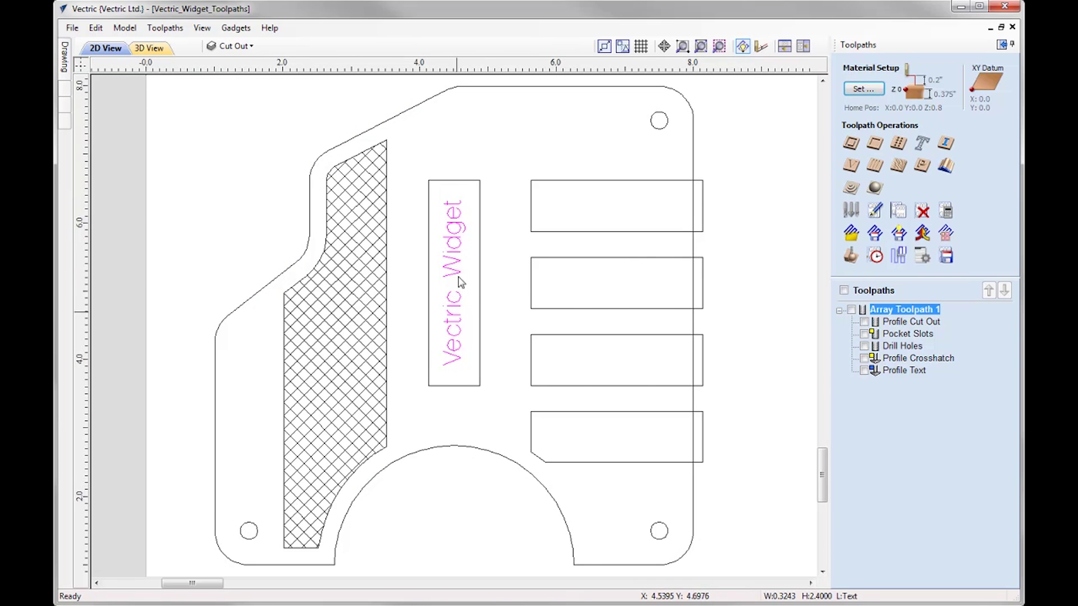
{"action": "left_click", "coordinate": [60, 62]}
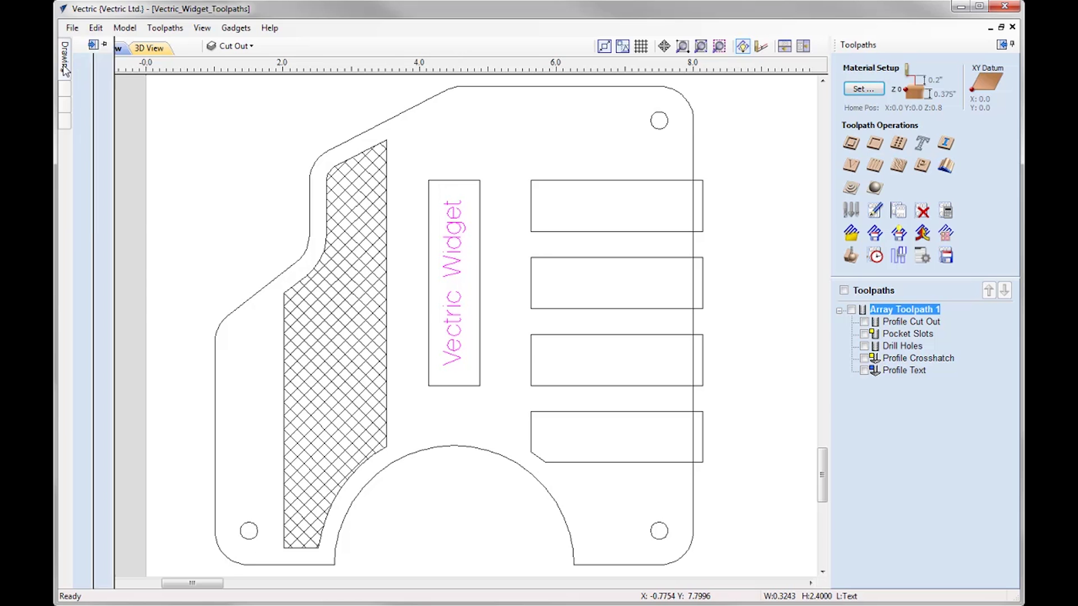
{"action": "left_click", "coordinate": [91, 178]}
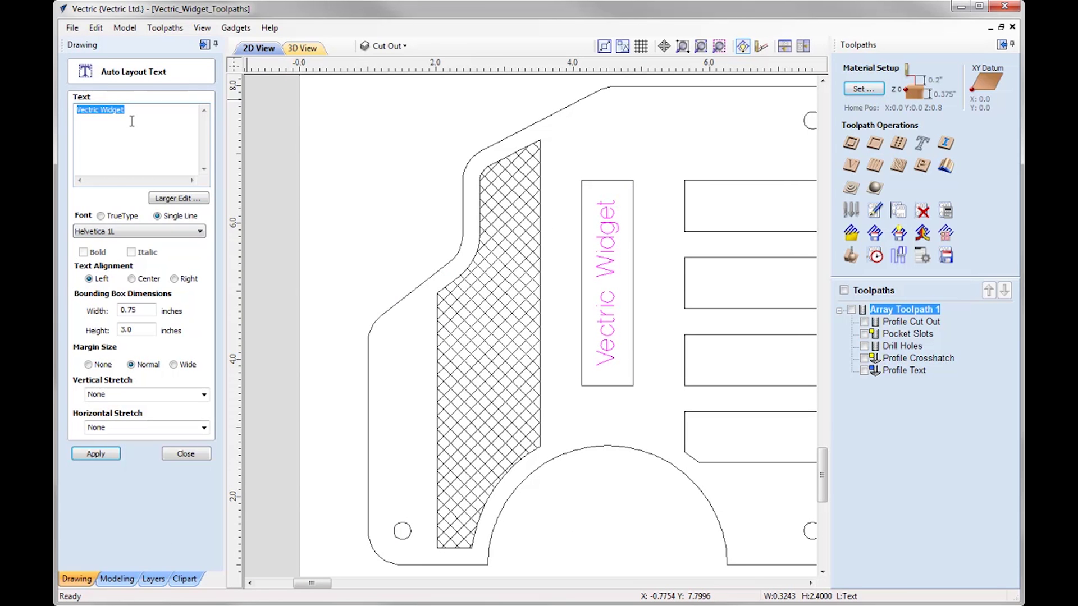
{"action": "type", "text": "V"}
{"action": "left_click", "coordinate": [95, 454]}
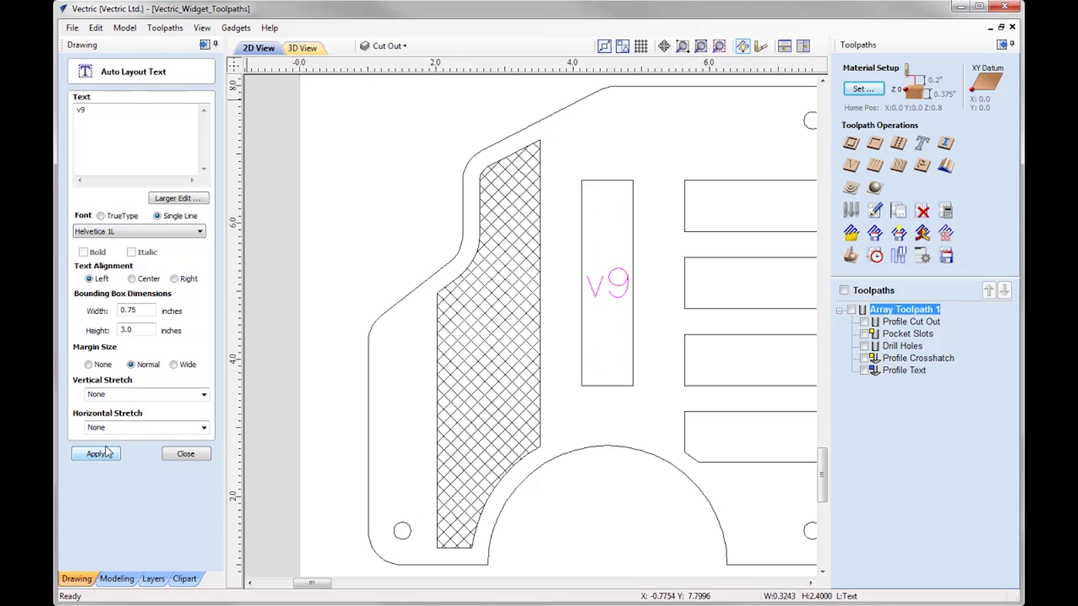
{"action": "left_click", "coordinate": [182, 456]}
- Rotate the v9 text to run vertically inside its narrow rectangle and hide the drawing tools
{"action": "key", "text": "9"}
{"action": "key", "text": "9"}
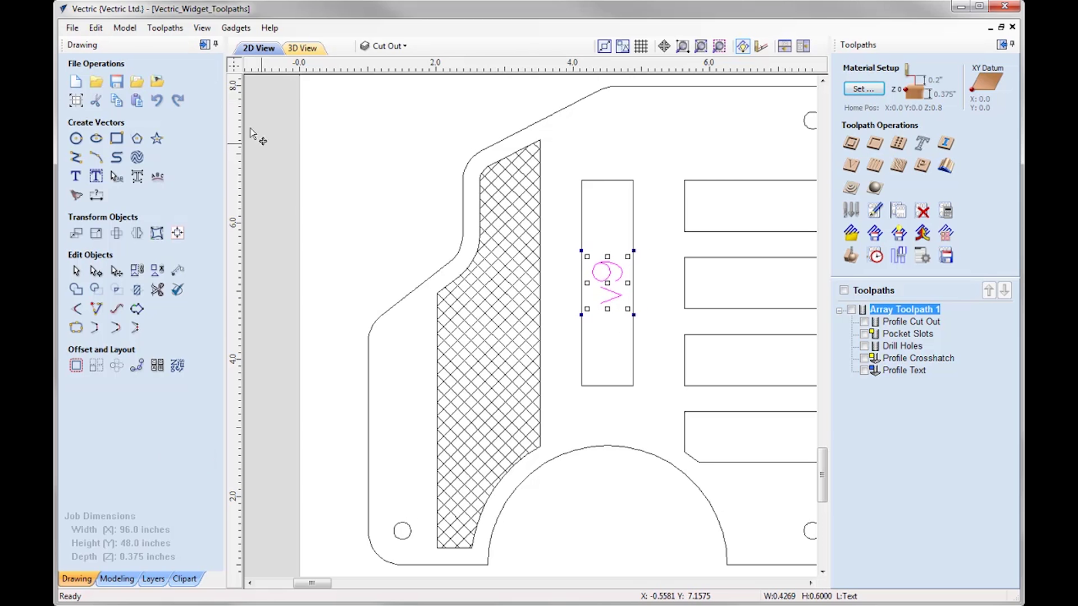
{"action": "left_click", "coordinate": [204, 45]}
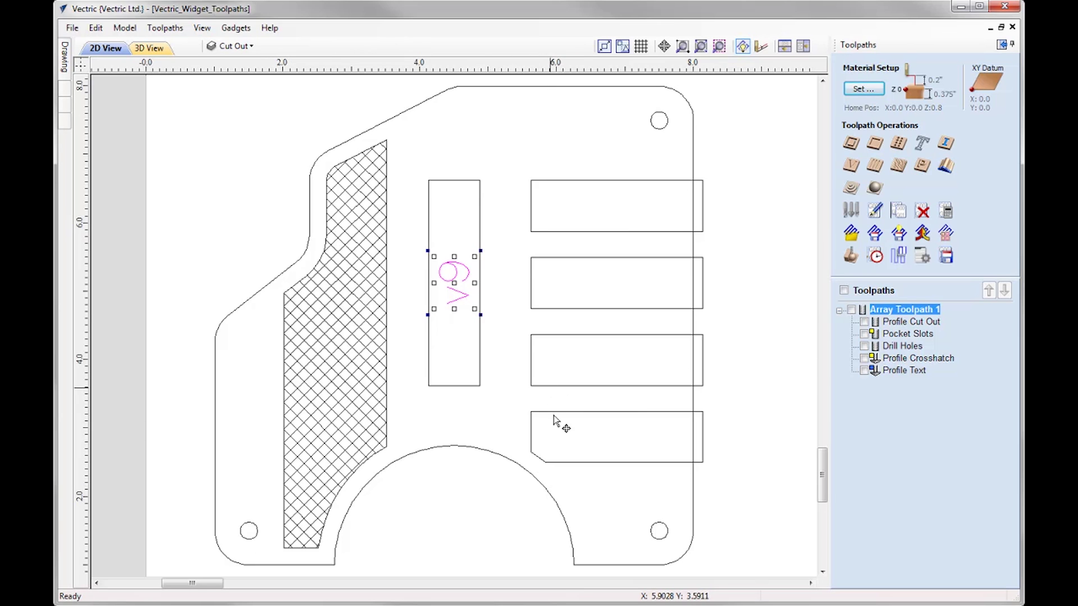
- Recalculate all toolpaths, tile the 2D and 3D views, and preview all toolpaths from a reset preview
{"action": "left_click", "coordinate": [946, 212]}
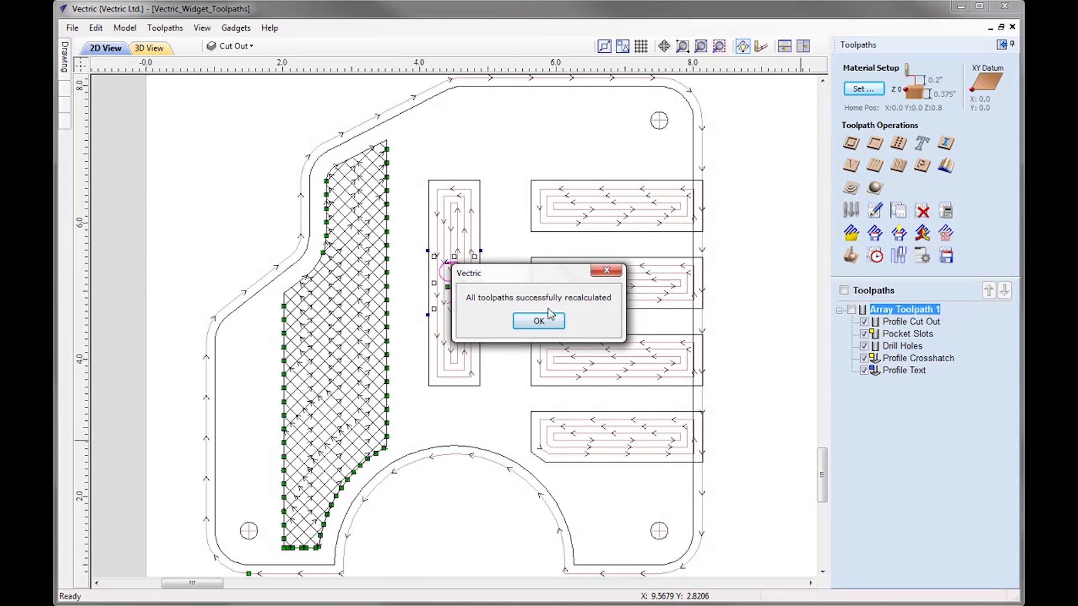
{"action": "left_click", "coordinate": [540, 323]}
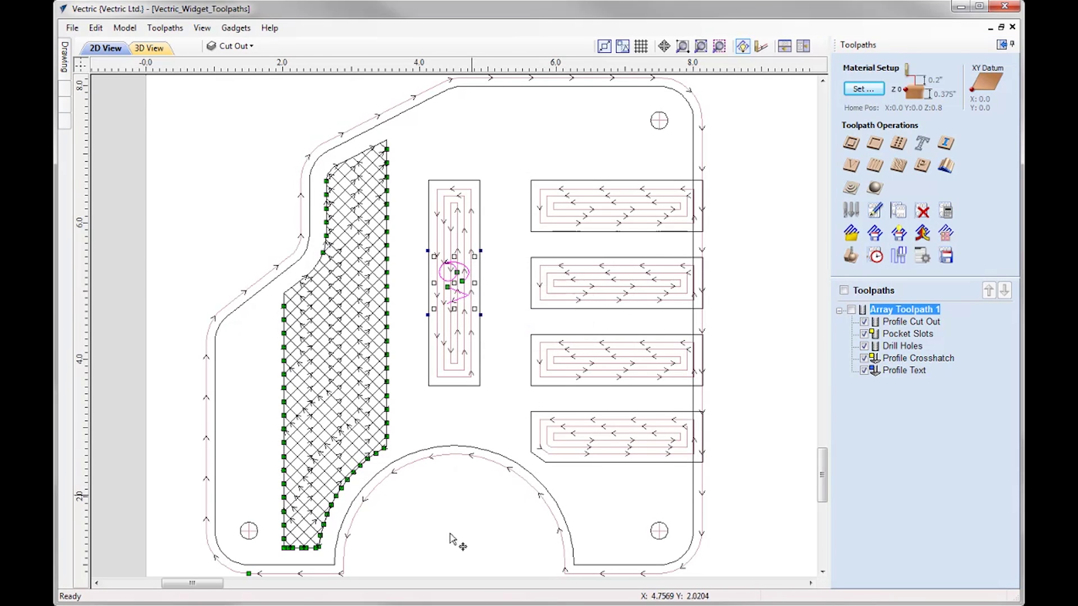
{"action": "left_click", "coordinate": [786, 47]}
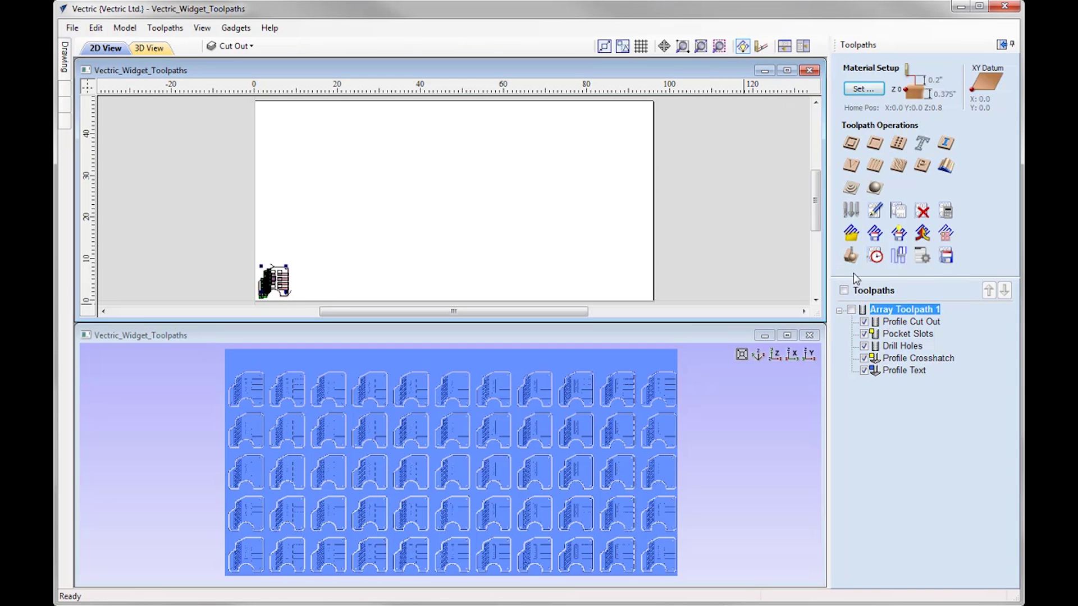
{"action": "left_click", "coordinate": [851, 256]}
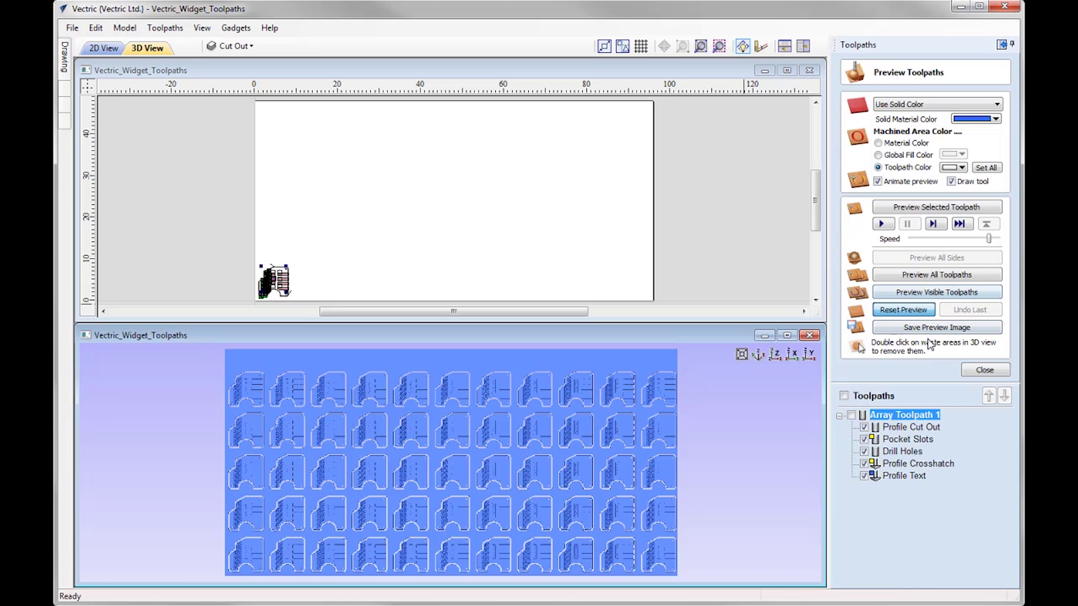
{"action": "left_click", "coordinate": [922, 311]}
{"action": "left_click", "coordinate": [948, 275]}
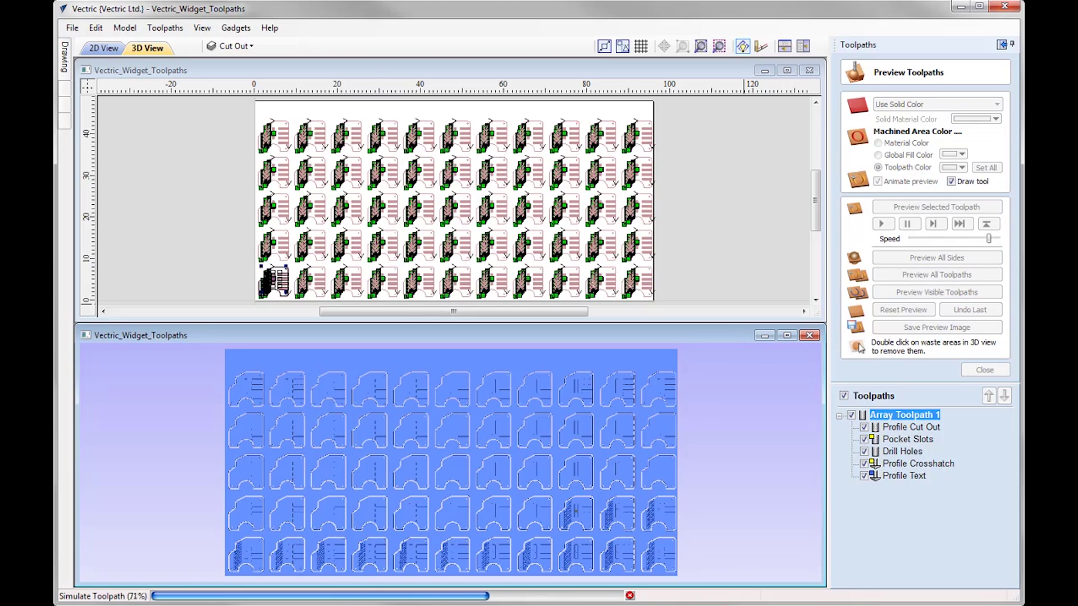
- Maximize the 3D view and examine the machined v9 text on the arrayed widgets up close and from an angle
{"action": "left_click", "coordinate": [787, 335]}
{"action": "left_click_drag", "start_coordinate": [532, 479], "coordinate": [509, 325]}
{"action": "scroll", "coordinate": [480, 344], "scroll_direction": "up", "scroll_amount": 5}
{"action": "scroll", "coordinate": [481, 344], "scroll_direction": "up", "scroll_amount": 4}
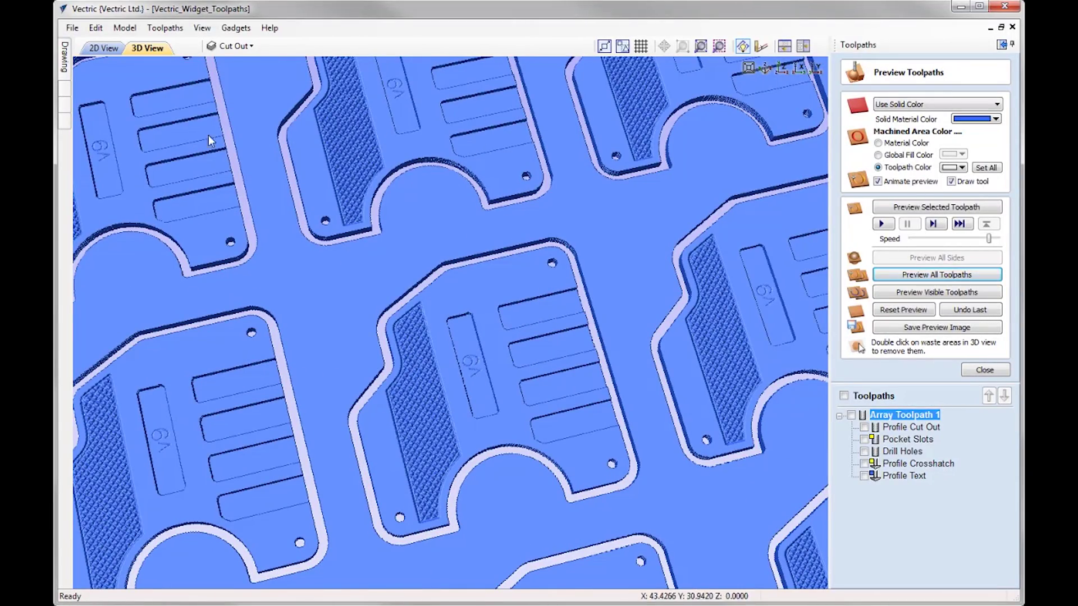
{"action": "scroll", "coordinate": [294, 258], "scroll_direction": "down", "scroll_amount": 5}
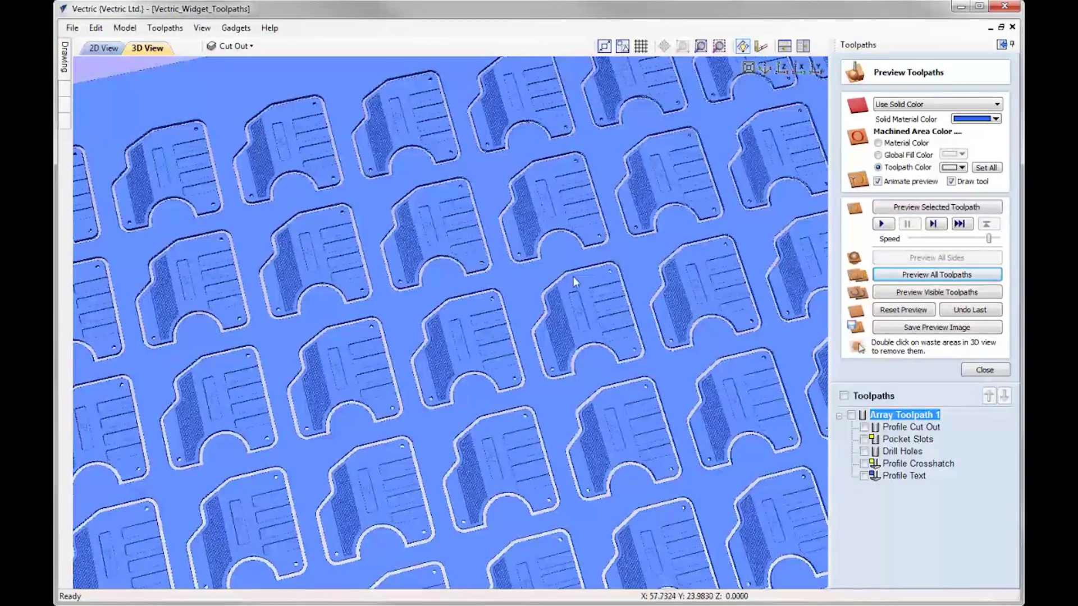
{"action": "left_click", "coordinate": [765, 69]}
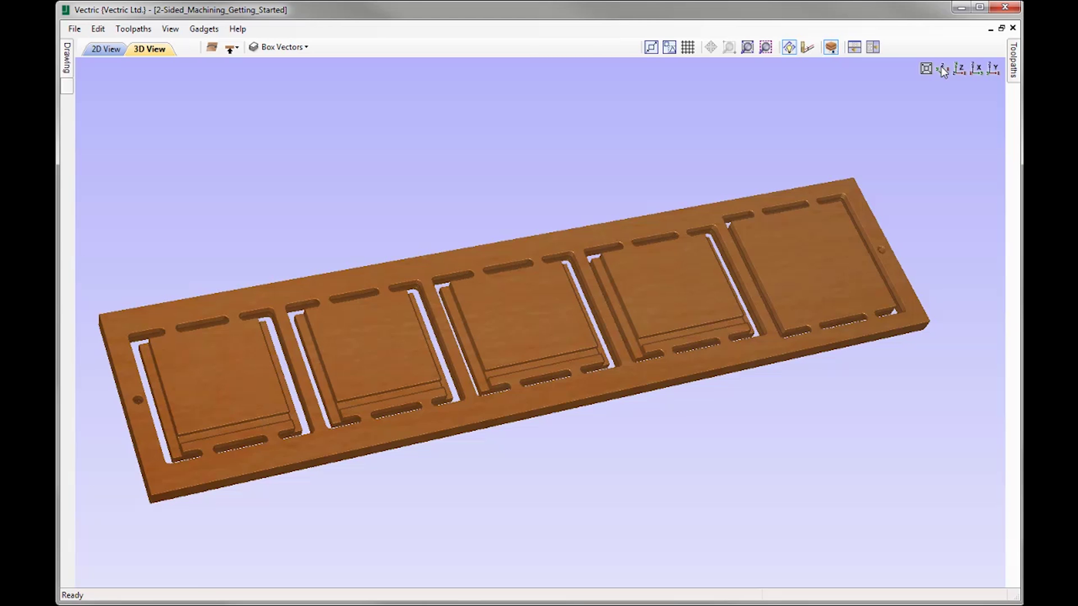
- Flip the isometric 3D view of the 2-Sided_Machining_Getting_Started job repeatedly to examine its top and bottom faces
{"action": "left_click", "coordinate": [942, 69]}
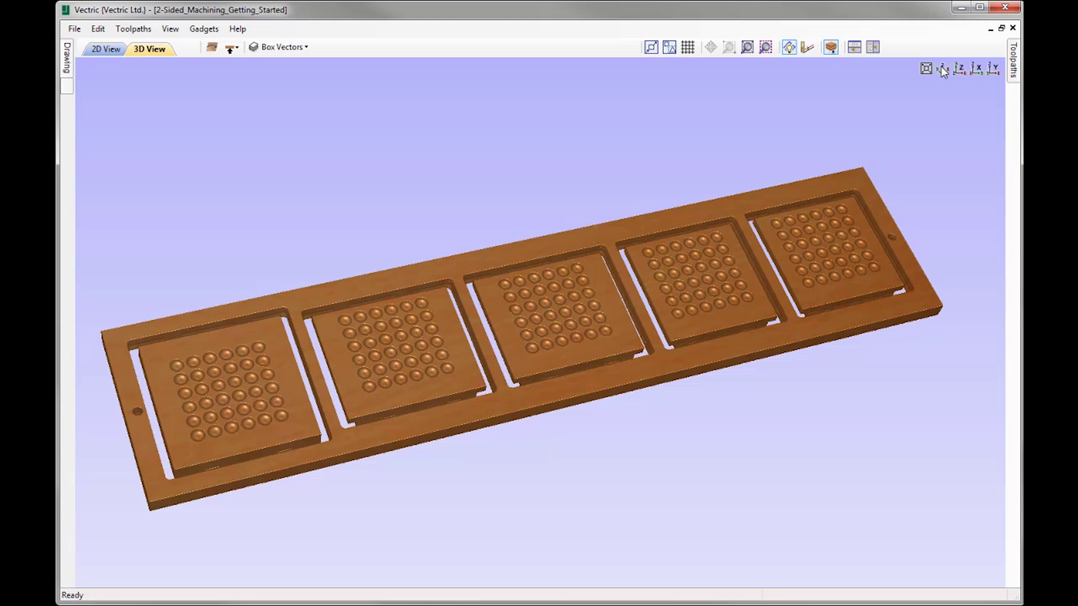
{"action": "left_click", "coordinate": [942, 69]}
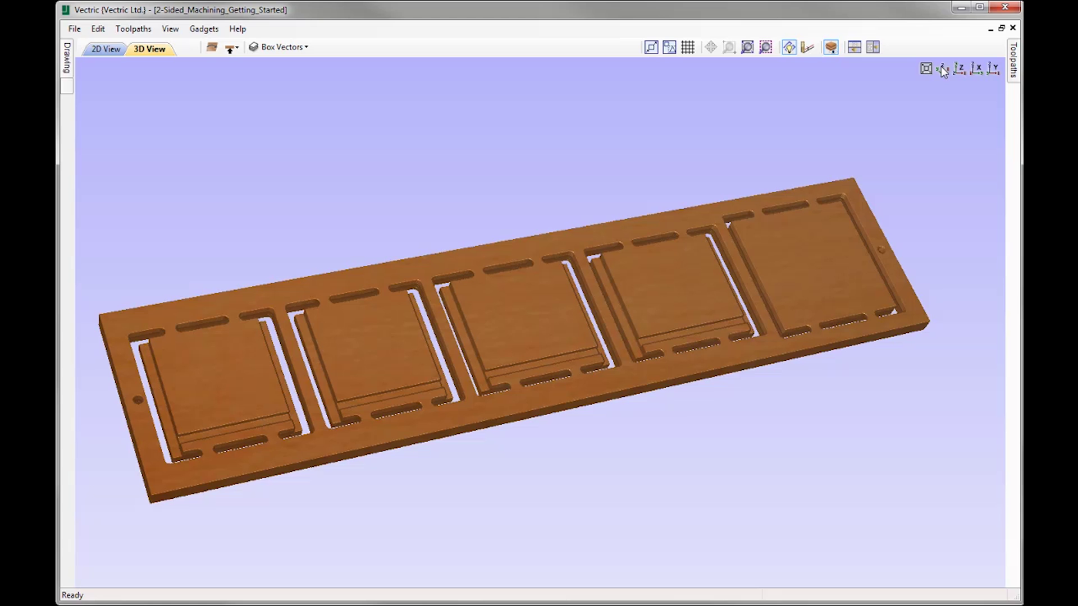
{"action": "left_click", "coordinate": [942, 69]}
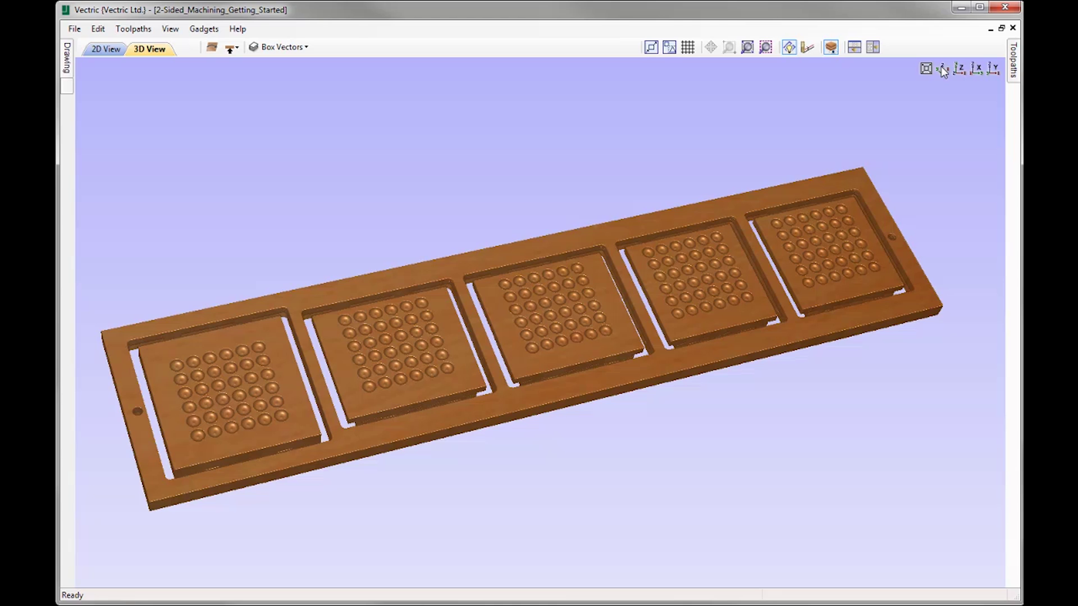
{"action": "left_click", "coordinate": [942, 69]}
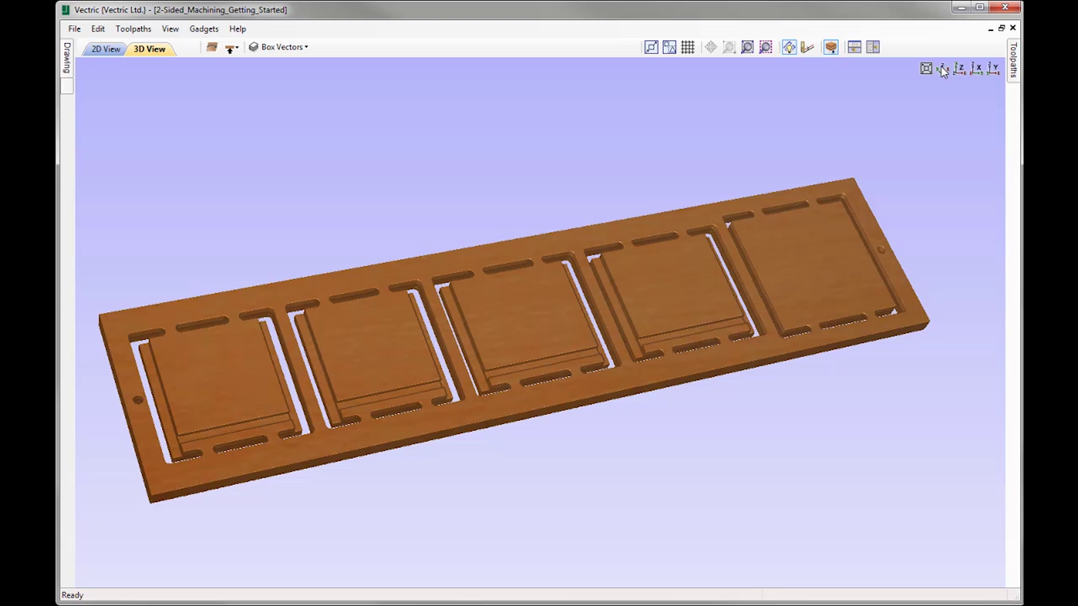
{"action": "left_click", "coordinate": [942, 69]}
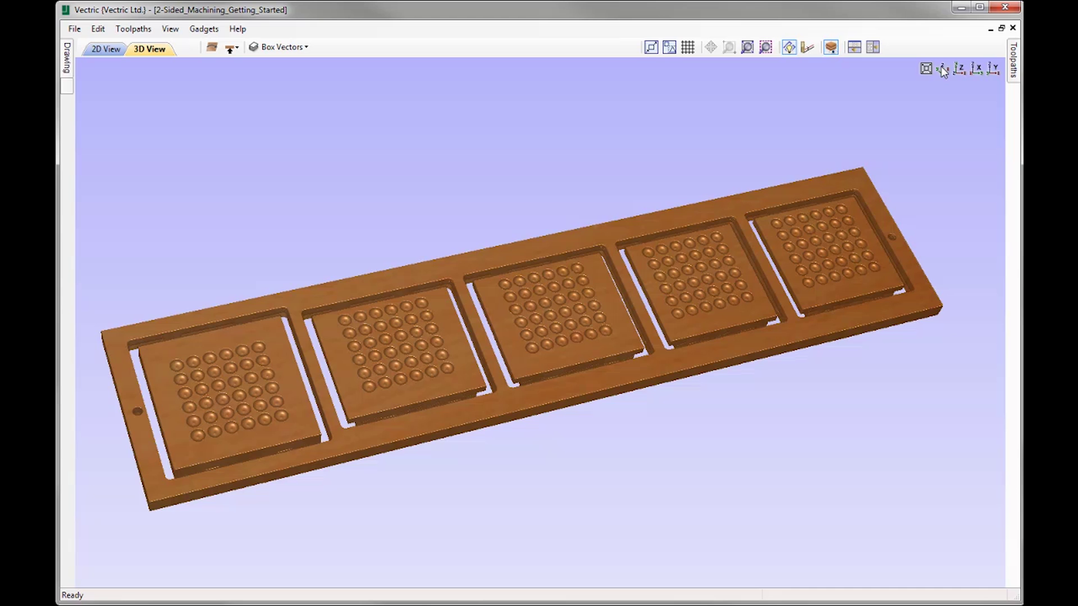
{"action": "left_click", "coordinate": [943, 68]}
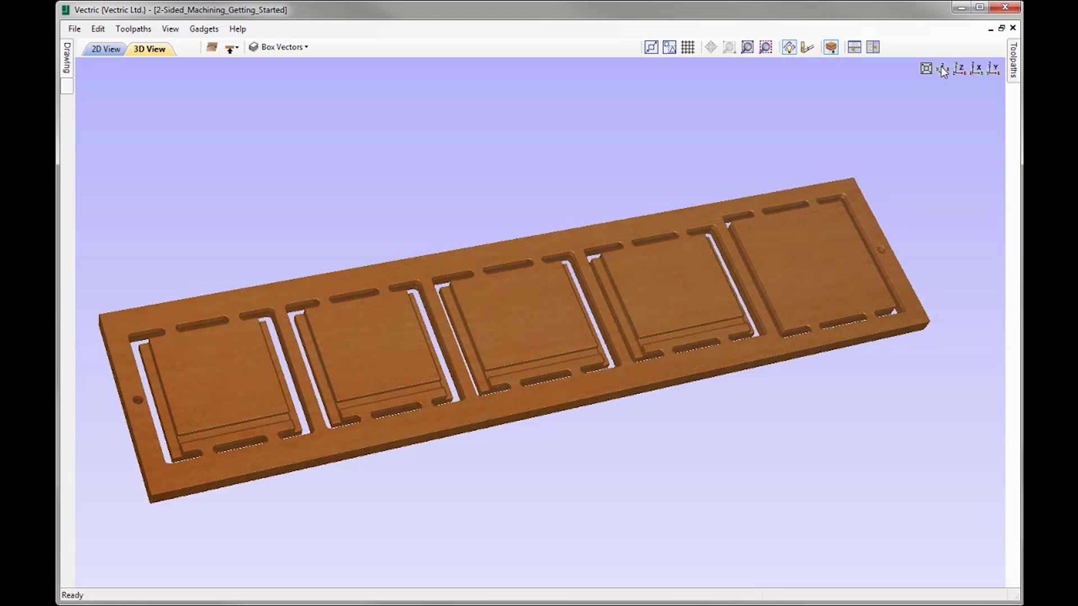
{"action": "left_click", "coordinate": [943, 69]}
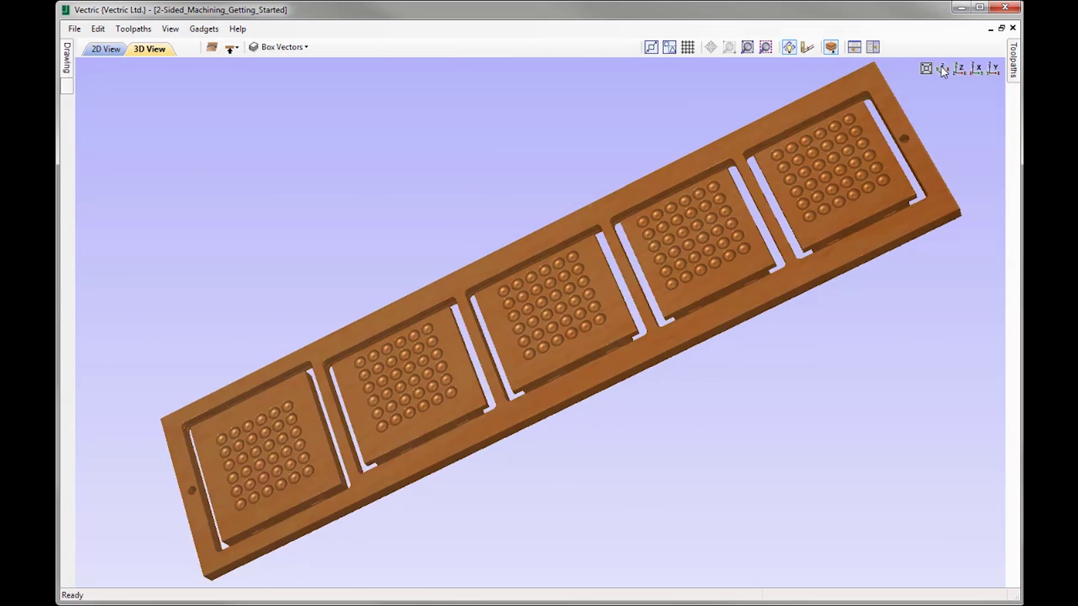
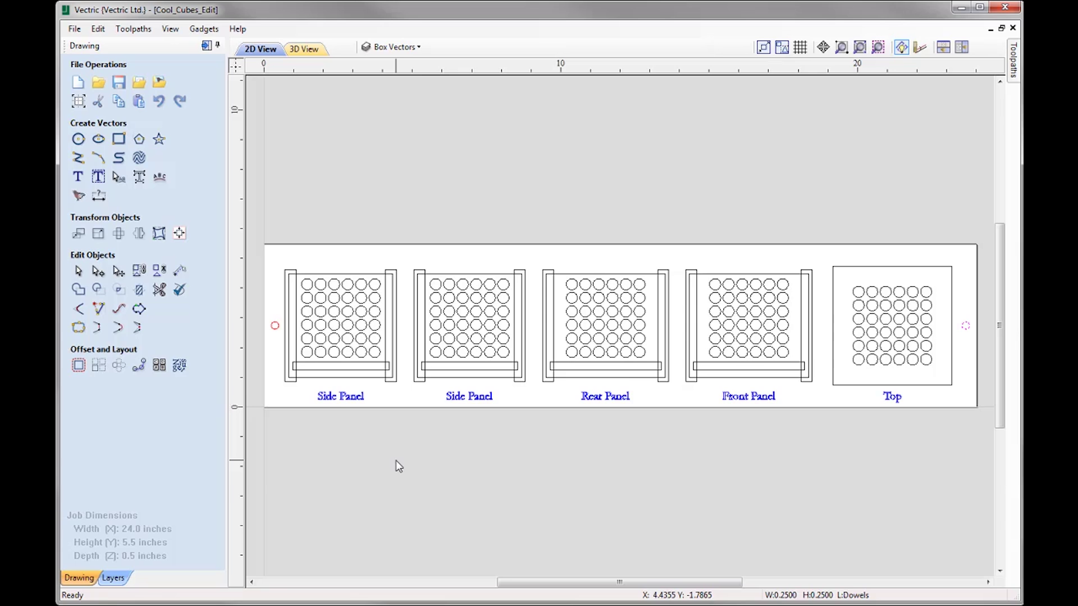
- Change the job type to Double Sided with Zero off same side and apply the job setup
{"action": "left_click", "coordinate": [79, 102]}
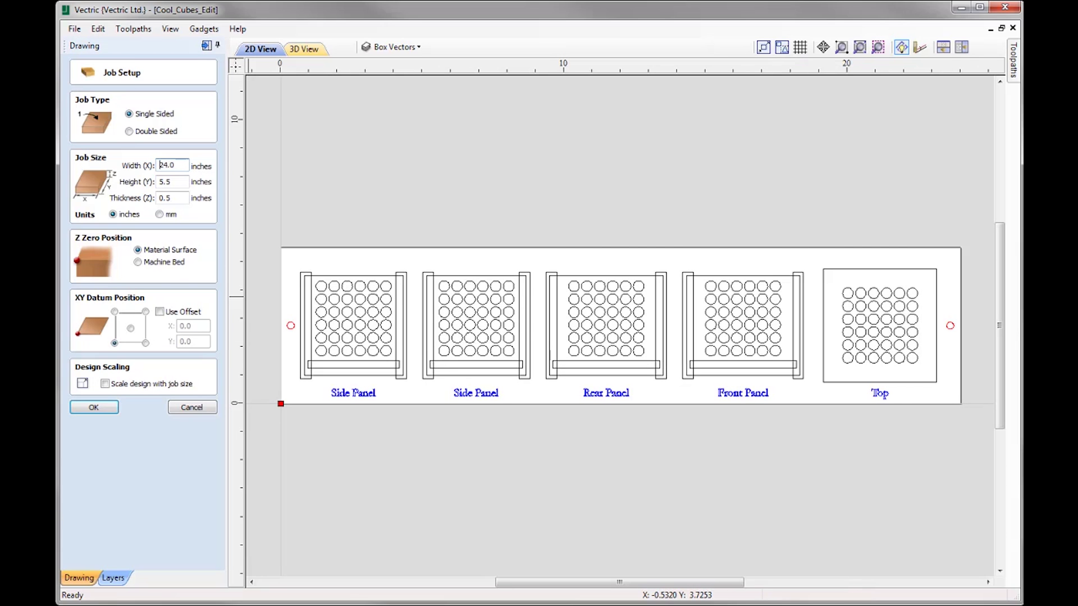
{"action": "left_click", "coordinate": [130, 132]}
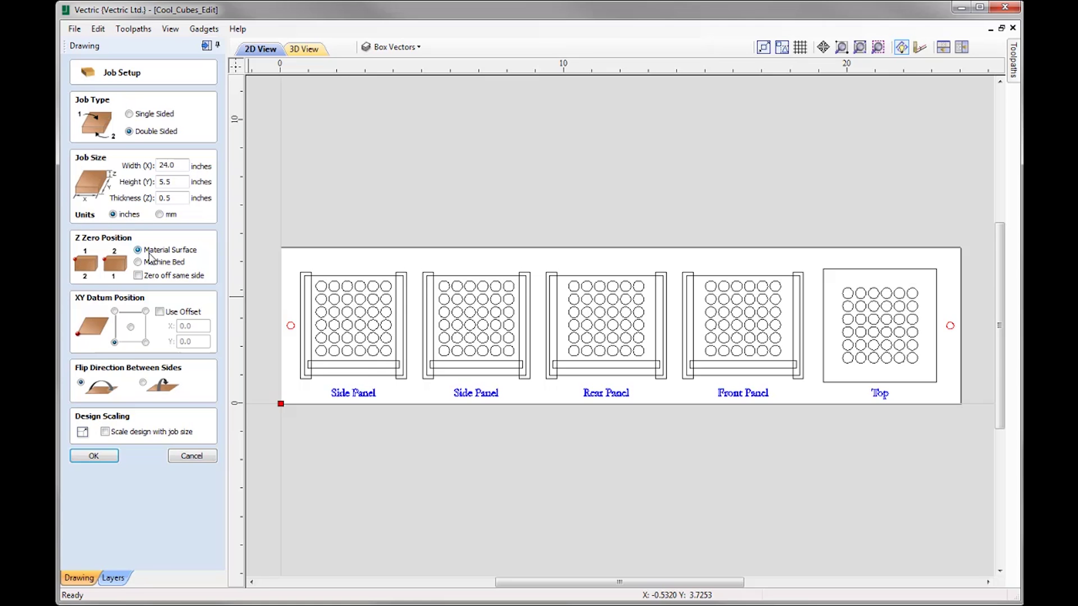
{"action": "left_click", "coordinate": [138, 275]}
{"action": "left_click", "coordinate": [94, 457]}
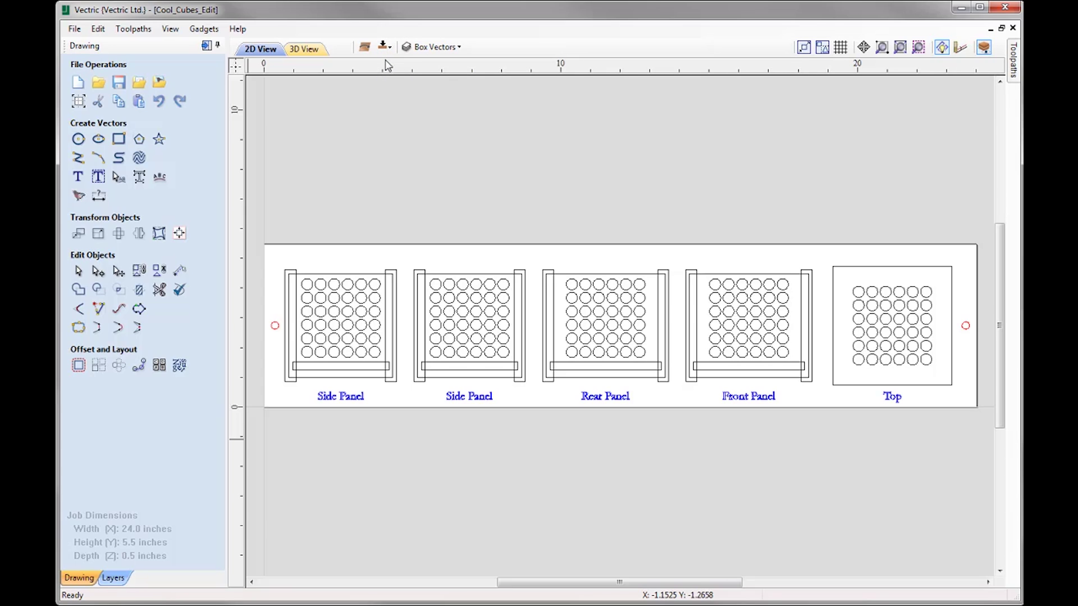
- Switch to the bottom side and toggle the ghosted display of the opposite side's vectors off and on
{"action": "left_click", "coordinate": [384, 48]}
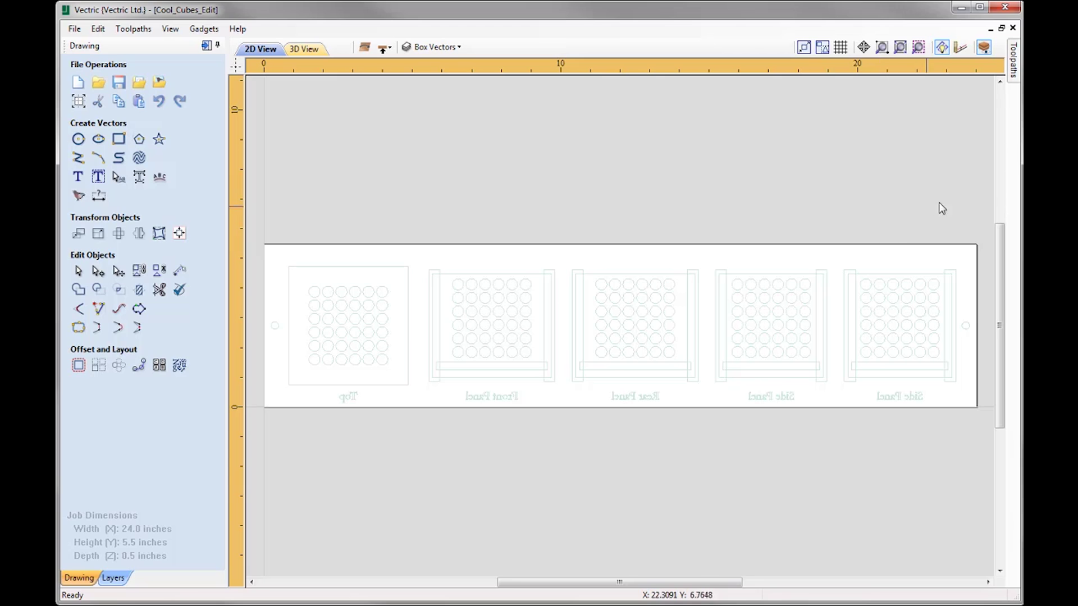
{"action": "left_click", "coordinate": [984, 48]}
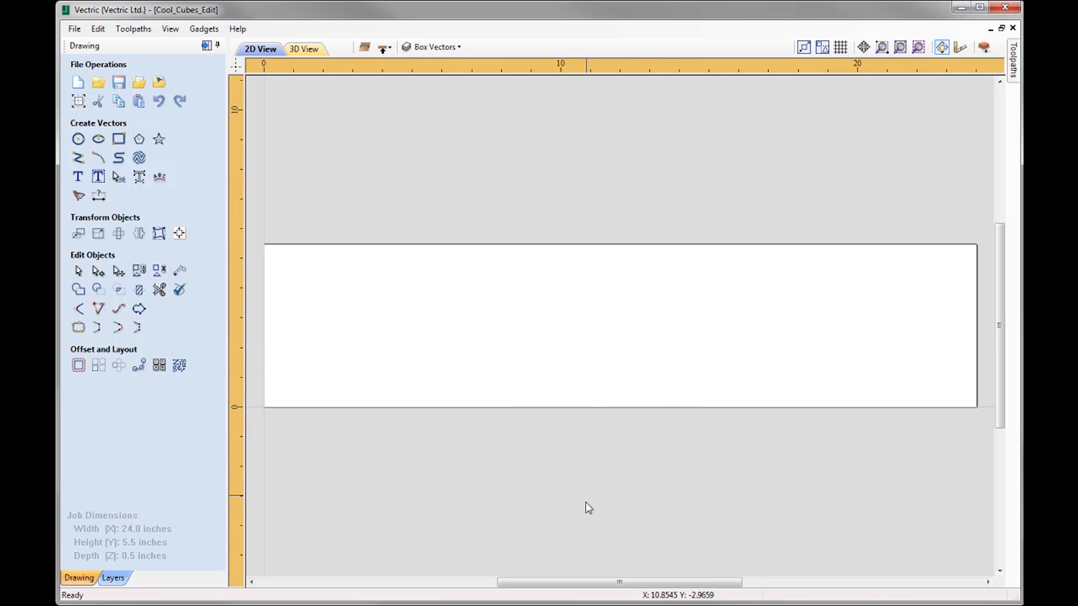
{"action": "left_click", "coordinate": [983, 49]}
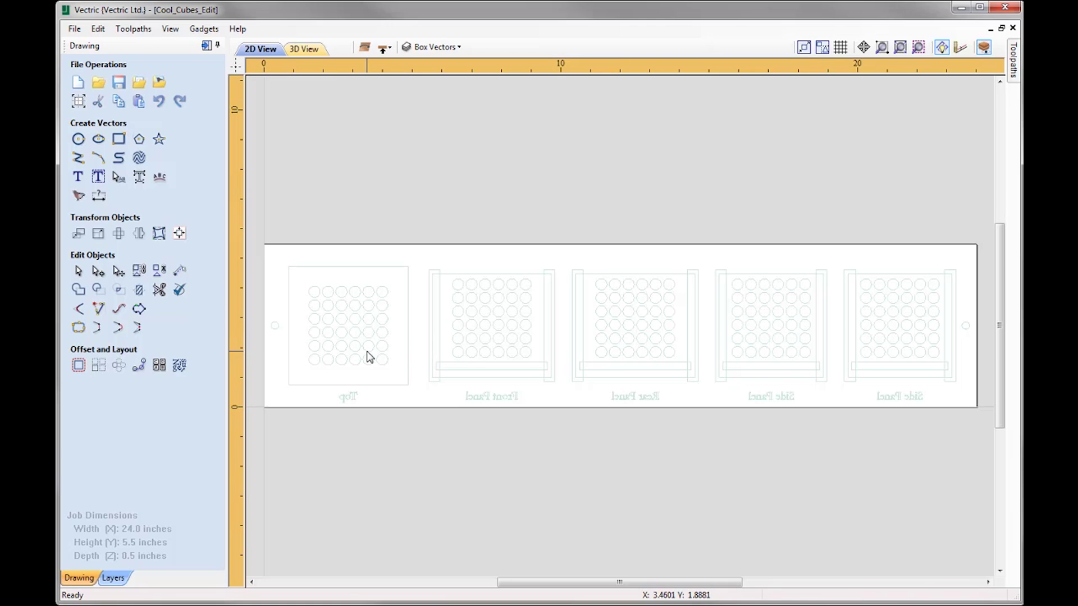
- Trace the Top panel outline as a 4.0 by 4.0 inch rectangle and a Rear Panel edge strip as a 0.38 by 3.76 inch rectangle
{"action": "left_click", "coordinate": [119, 140]}
{"action": "mouse_move", "coordinate": [288, 267]}
{"action": "left_mouse_down"}
{"action": "mouse_move", "coordinate": [391, 354]}
{"action": "mouse_move", "coordinate": [407, 385]}
{"action": "left_mouse_up"}
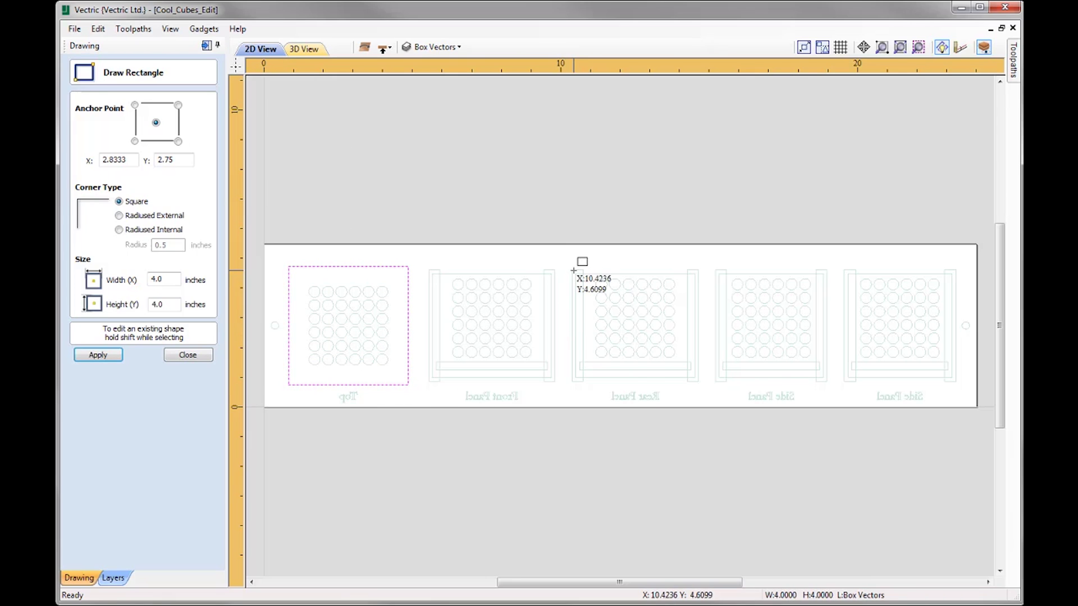
{"action": "left_click_drag", "start_coordinate": [572, 270], "coordinate": [575, 337]}
{"action": "left_click_drag", "start_coordinate": [578, 383], "coordinate": [583, 381]}
{"action": "key", "text": "Escape"}
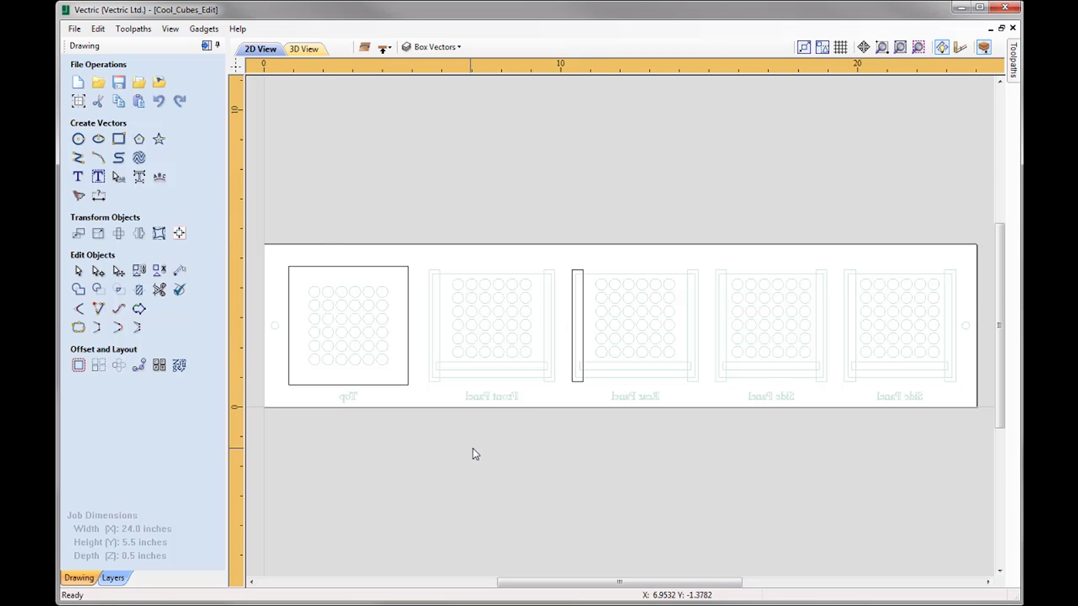
- Delete the two traced rectangles from the bottom side
{"action": "left_click", "coordinate": [582, 285]}
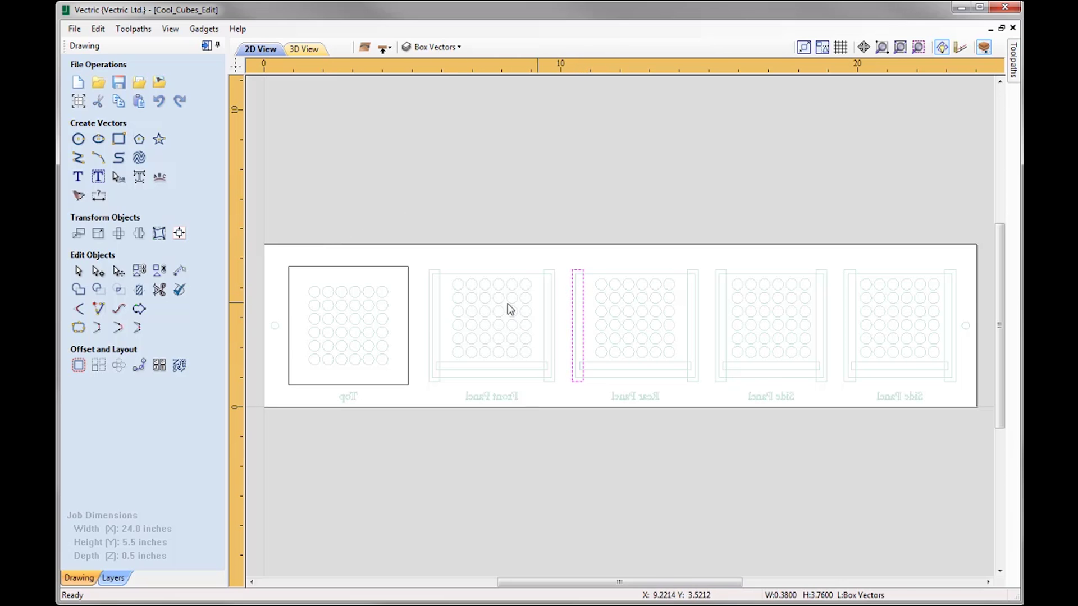
{"action": "left_click", "coordinate": [409, 319], "text": "shift"}
{"action": "left_click", "coordinate": [260, 453]}
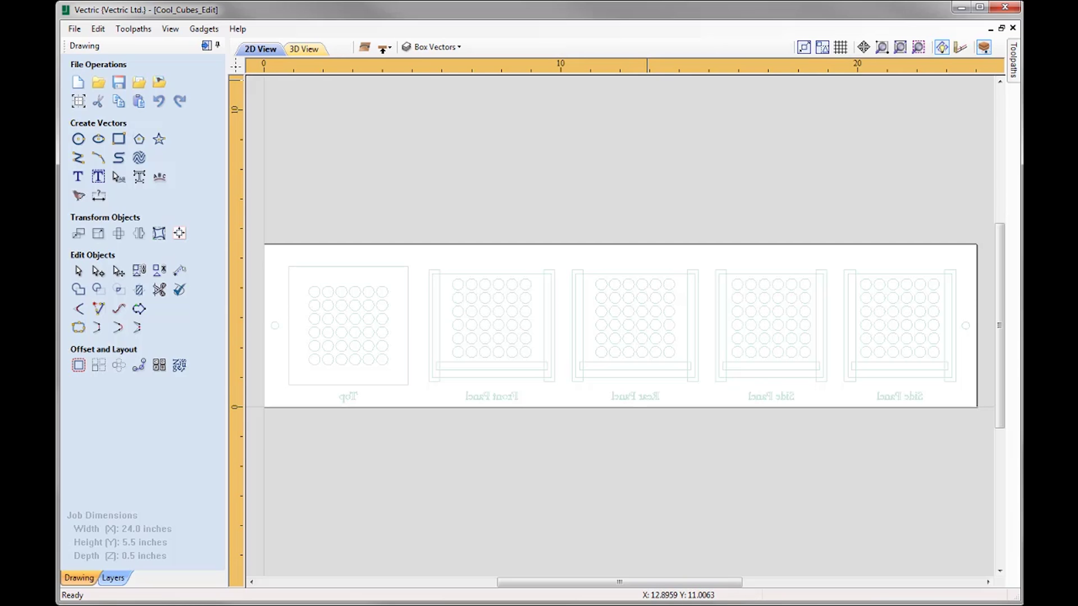
- From the top side, move the circle patterns and outlines of all five panels to the other side
{"action": "left_click", "coordinate": [384, 50]}
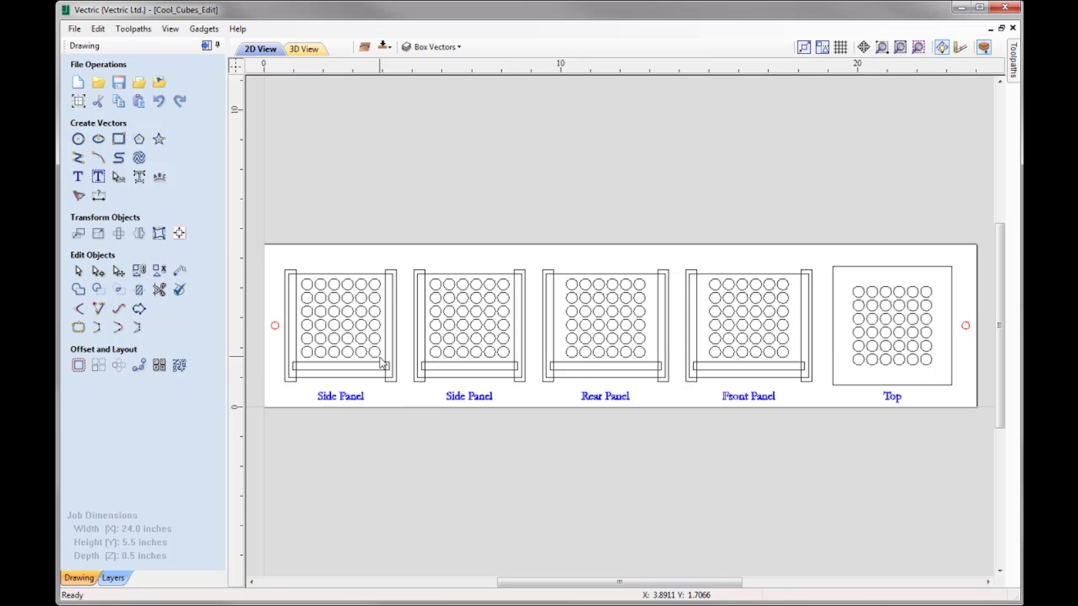
{"action": "left_click_drag", "start_coordinate": [382, 359], "coordinate": [302, 271]}
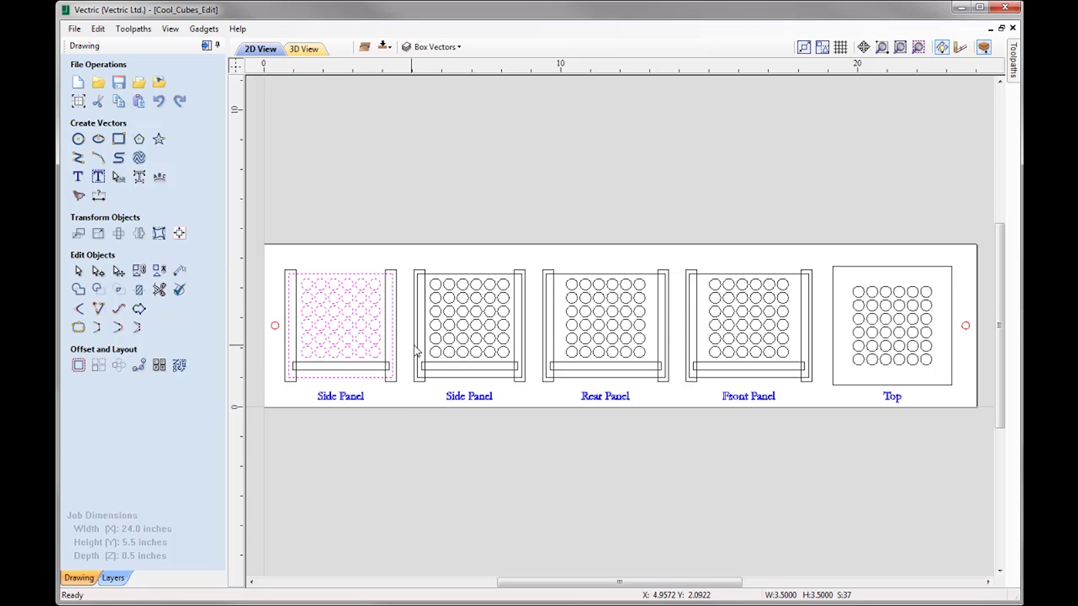
{"action": "left_click_drag", "start_coordinate": [504, 352], "coordinate": [436, 264], "text": "shift"}
{"action": "left_click_drag", "start_coordinate": [571, 293], "coordinate": [568, 267], "text": "shift"}
{"action": "left_click_drag", "start_coordinate": [795, 357], "coordinate": [710, 267], "text": "shift"}
{"action": "left_click_drag", "start_coordinate": [935, 378], "coordinate": [841, 271], "text": "shift"}
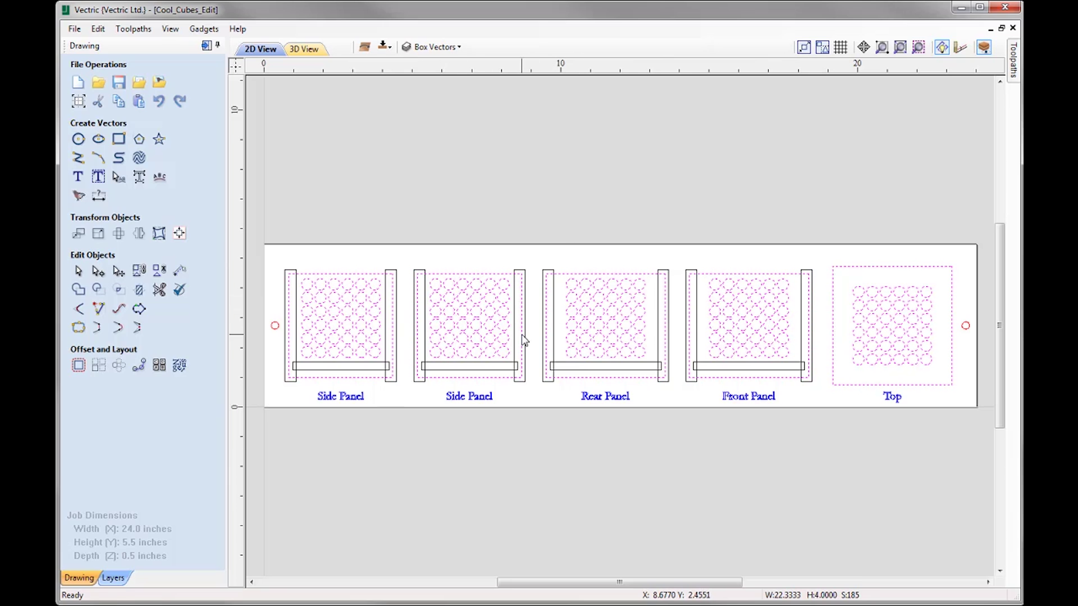
{"action": "right_click", "coordinate": [488, 279]}
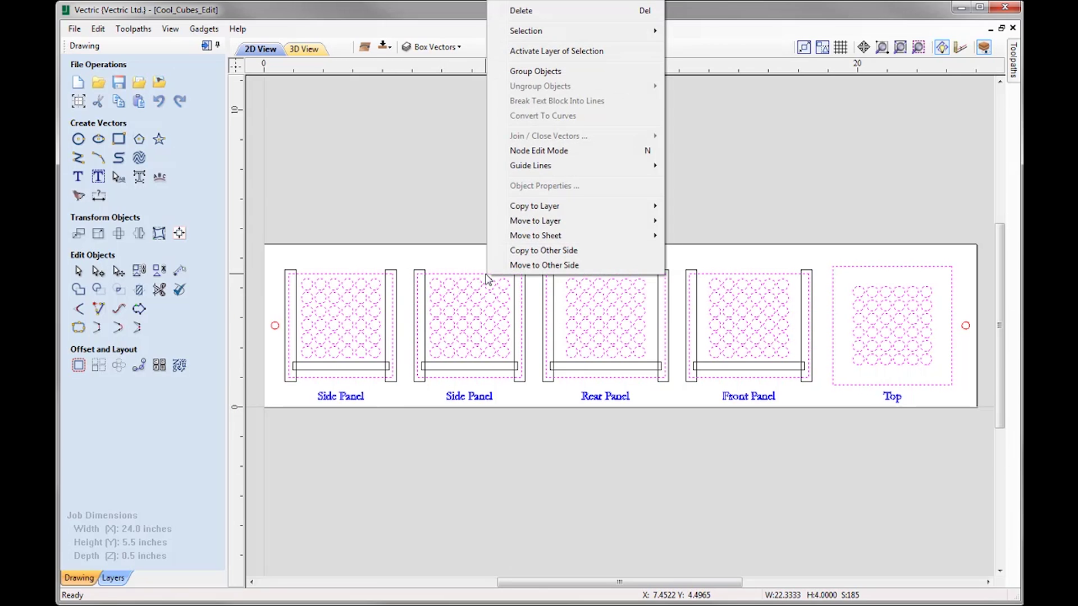
{"action": "left_click", "coordinate": [552, 267]}
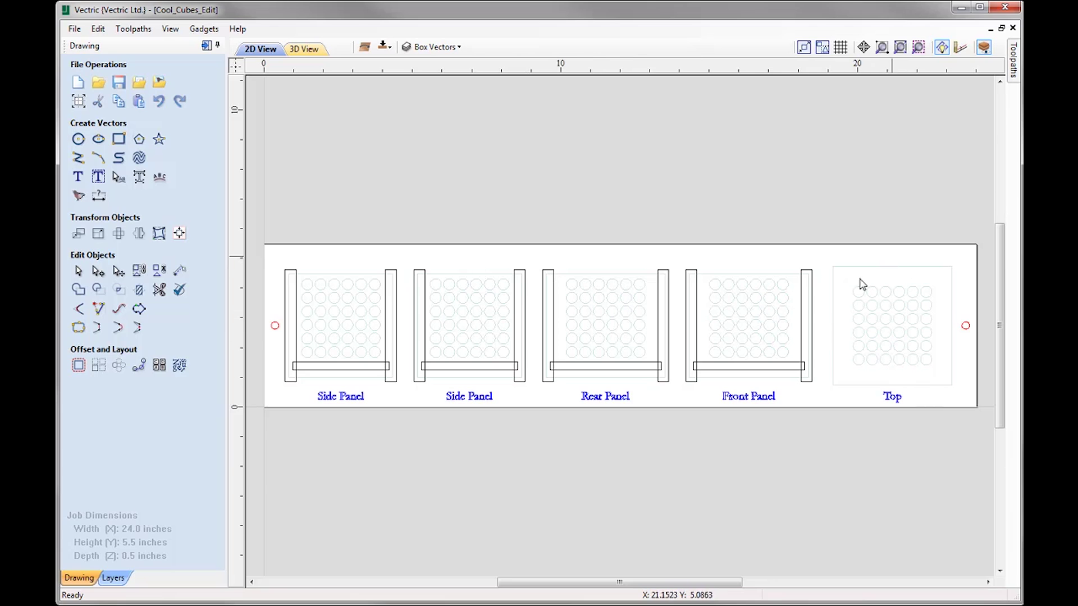
- Compare both sides of the job and examine the edge strips, slot rectangles and dowel circles kept on the top side
{"action": "left_click", "coordinate": [385, 49]}
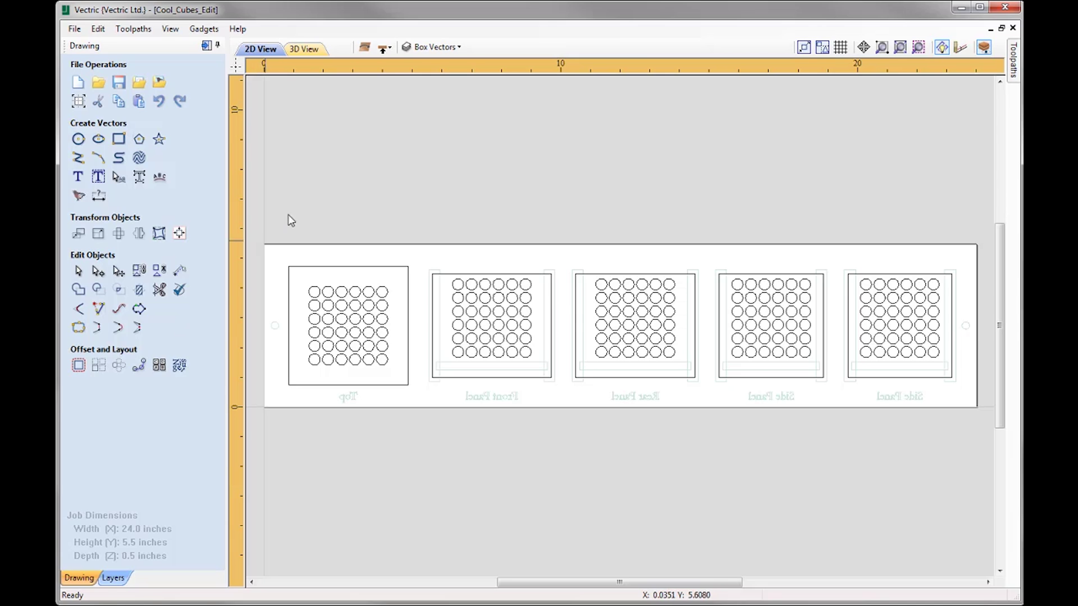
{"action": "left_click", "coordinate": [384, 47]}
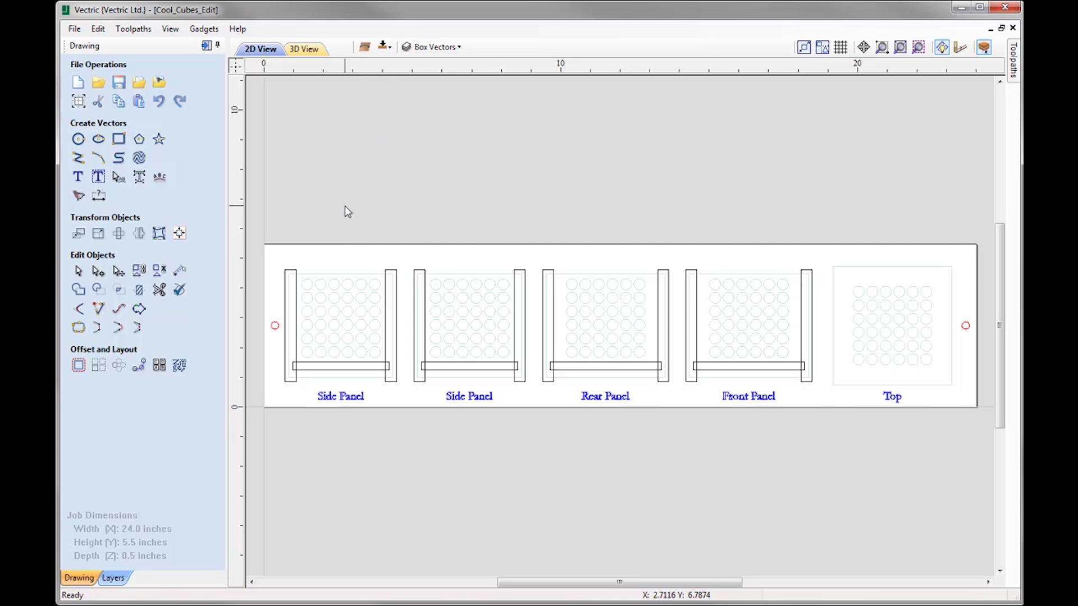
{"action": "left_click_drag", "start_coordinate": [833, 380], "coordinate": [284, 331]}
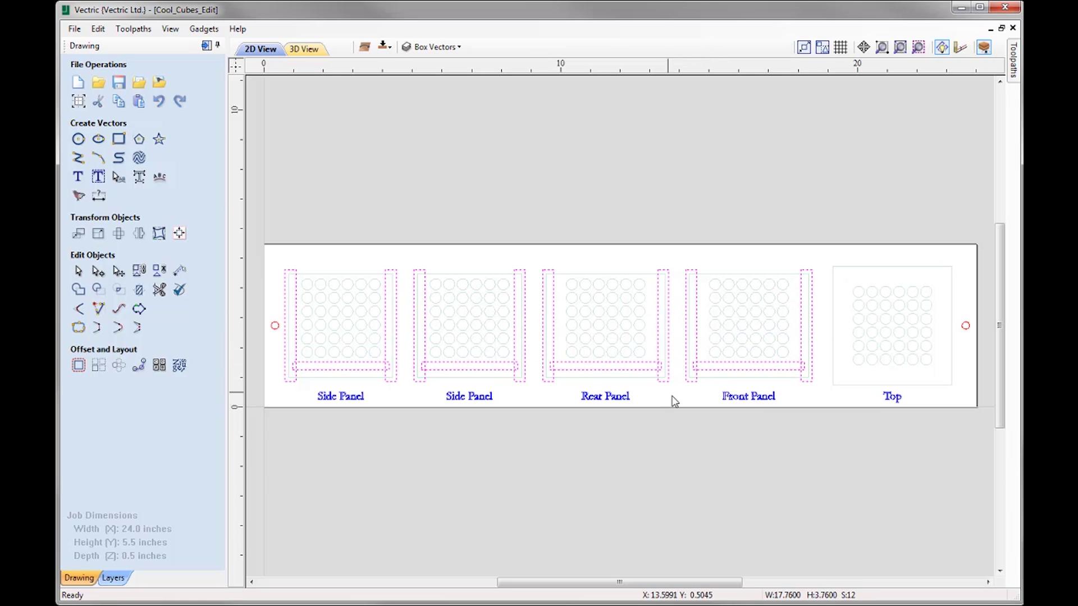
{"action": "left_click", "coordinate": [275, 331]}
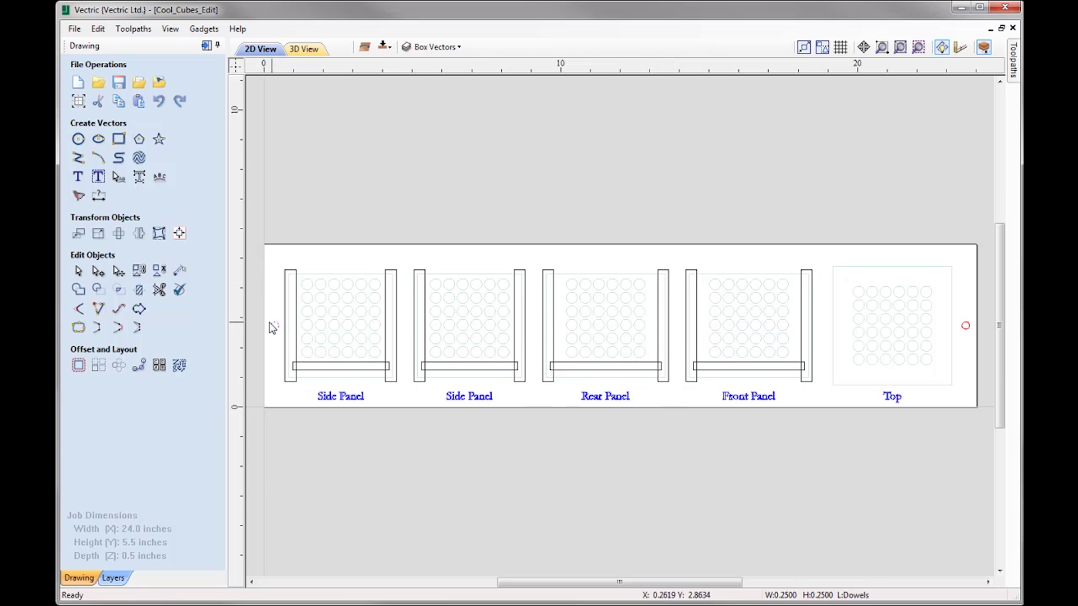
{"action": "left_click", "coordinate": [966, 329], "text": "shift"}
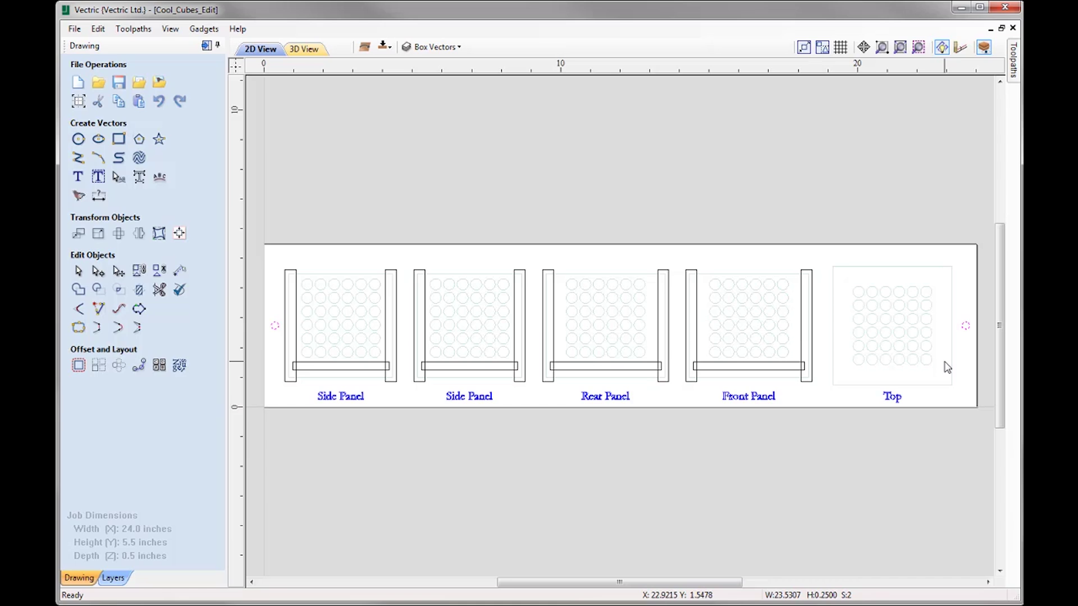
{"action": "left_click", "coordinate": [911, 234]}
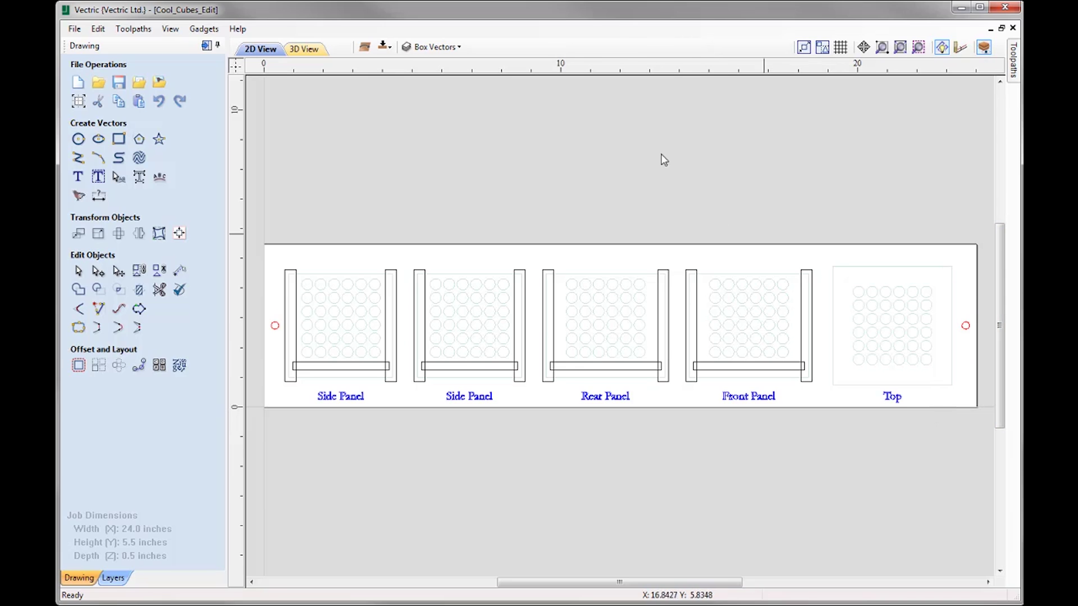
- Examine the circle patterns and panel outlines on the bottom side
{"action": "left_click", "coordinate": [382, 47]}
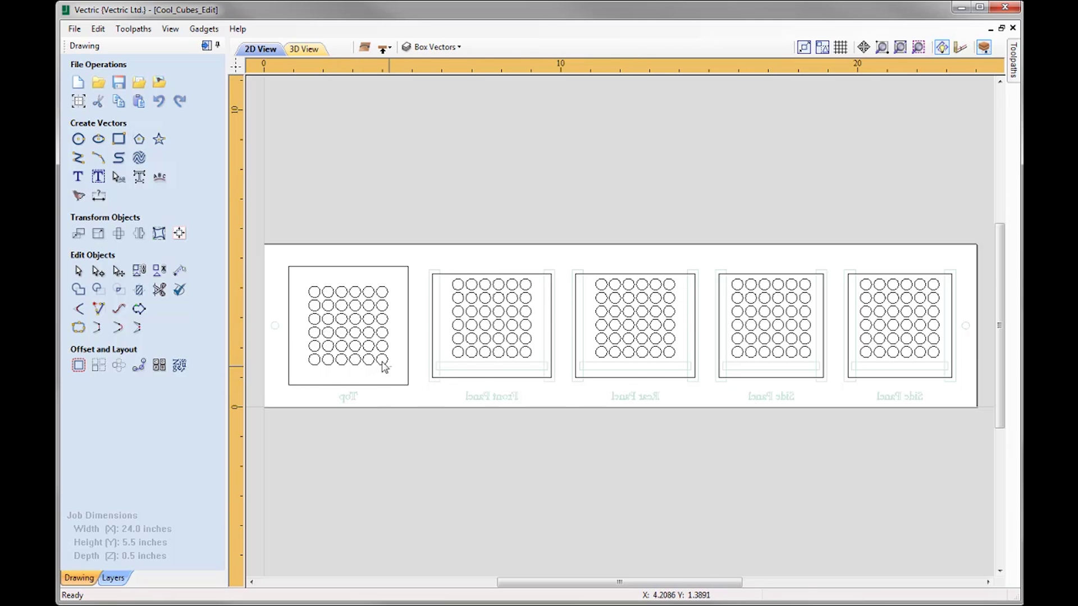
{"action": "left_click", "coordinate": [309, 291]}
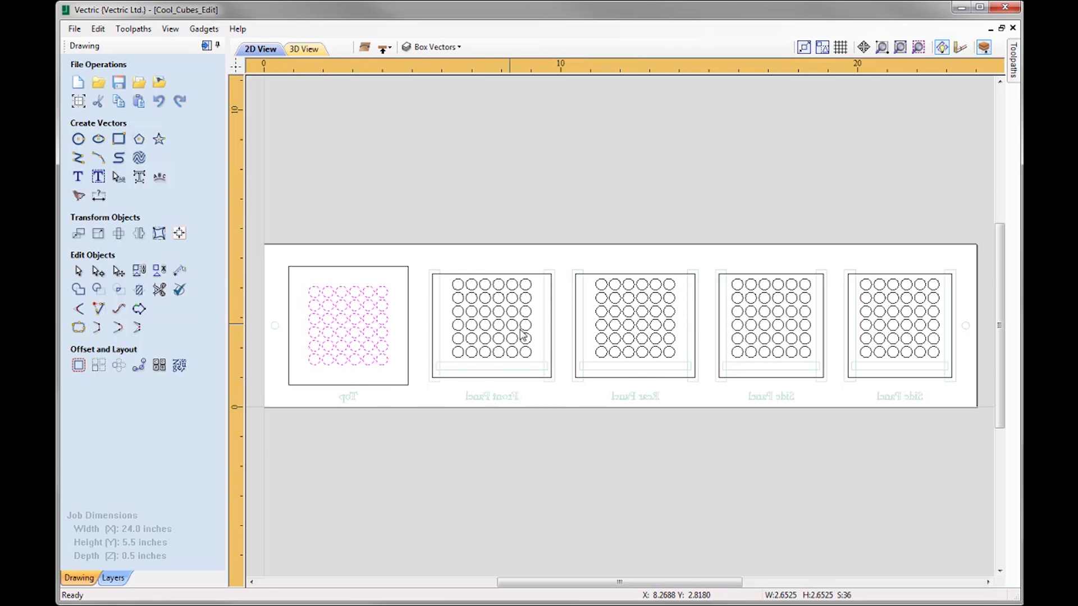
{"action": "left_click", "coordinate": [453, 285]}
{"action": "left_click", "coordinate": [409, 283]}
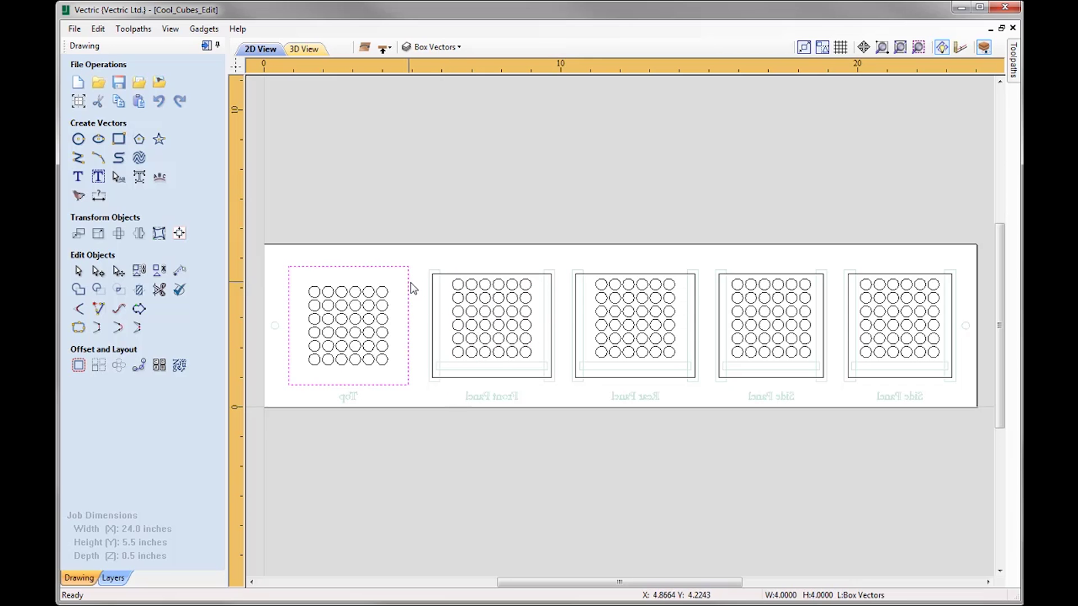
{"action": "left_click", "coordinate": [433, 281]}
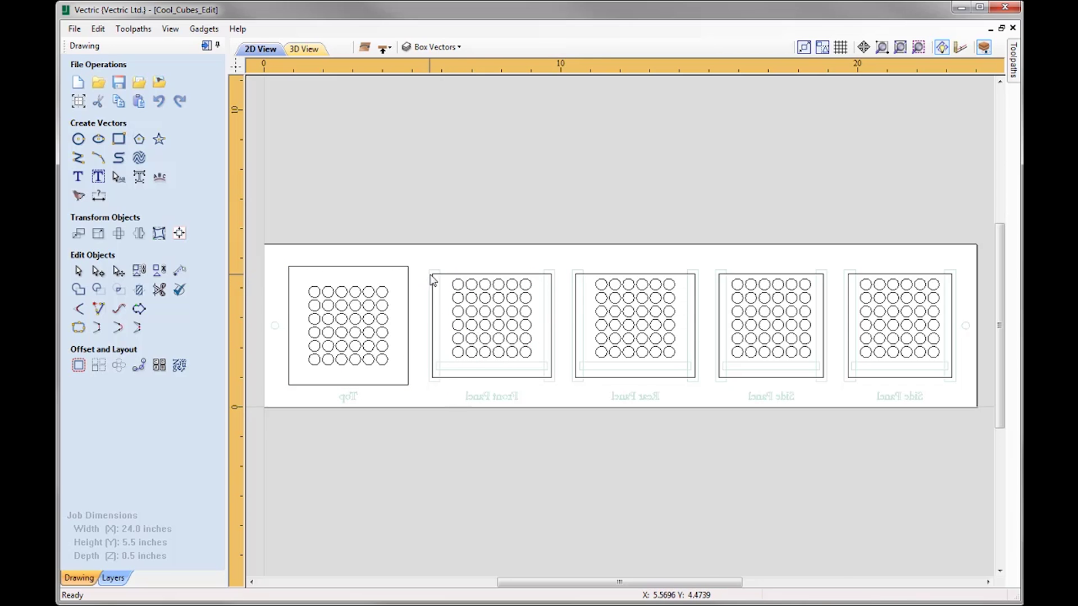
{"action": "left_click", "coordinate": [600, 274]}
{"action": "left_click", "coordinate": [731, 274]}
{"action": "left_click", "coordinate": [874, 274]}
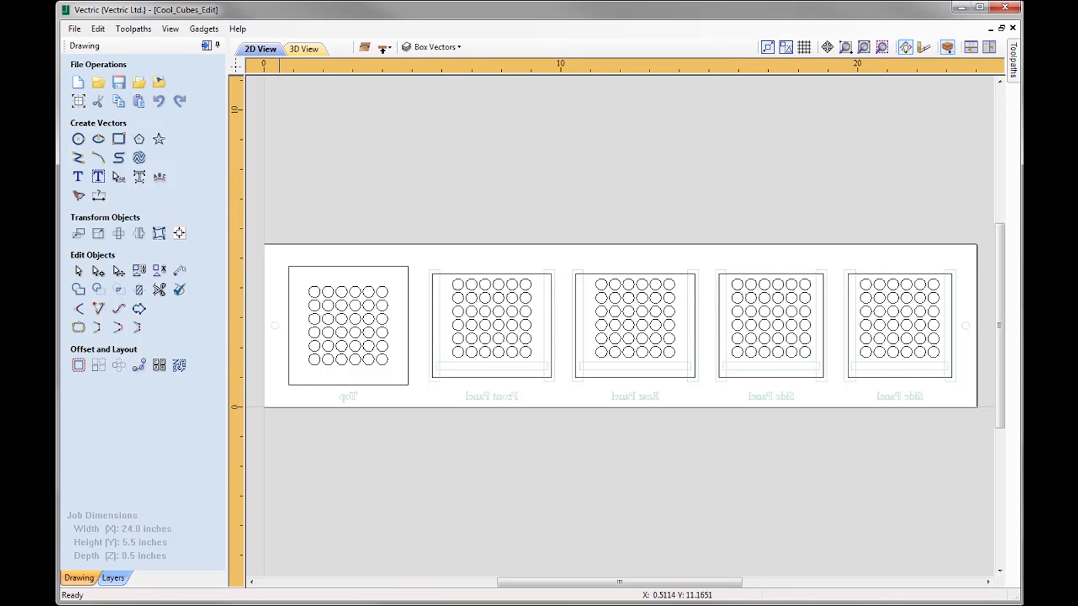
- Return to the top side, switch to the toolpath layout and accept the material setup unchanged
{"action": "left_click", "coordinate": [384, 50]}
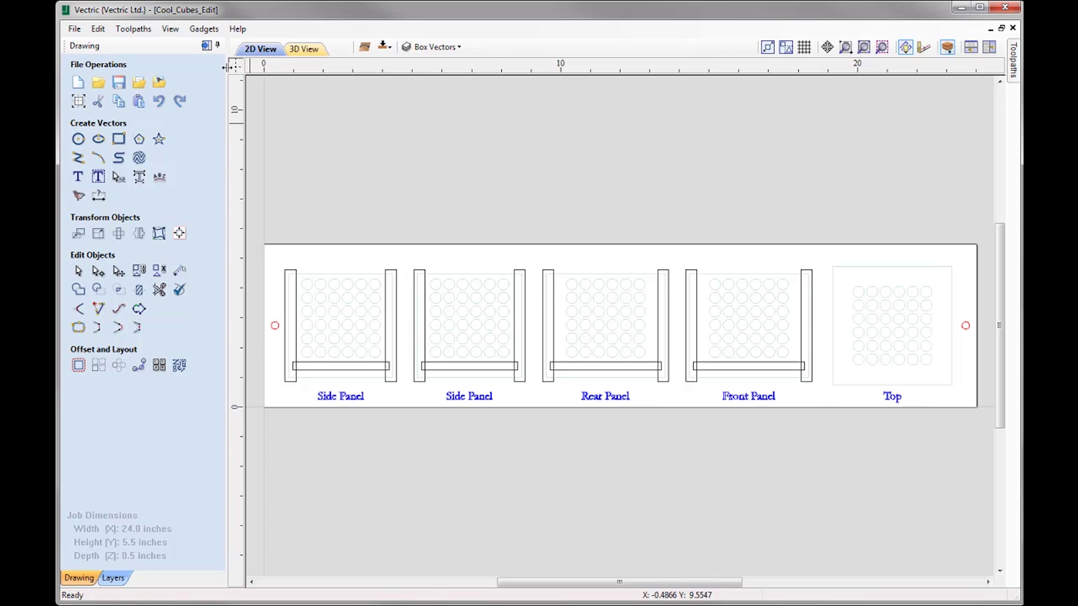
{"action": "left_click", "coordinate": [207, 47]}
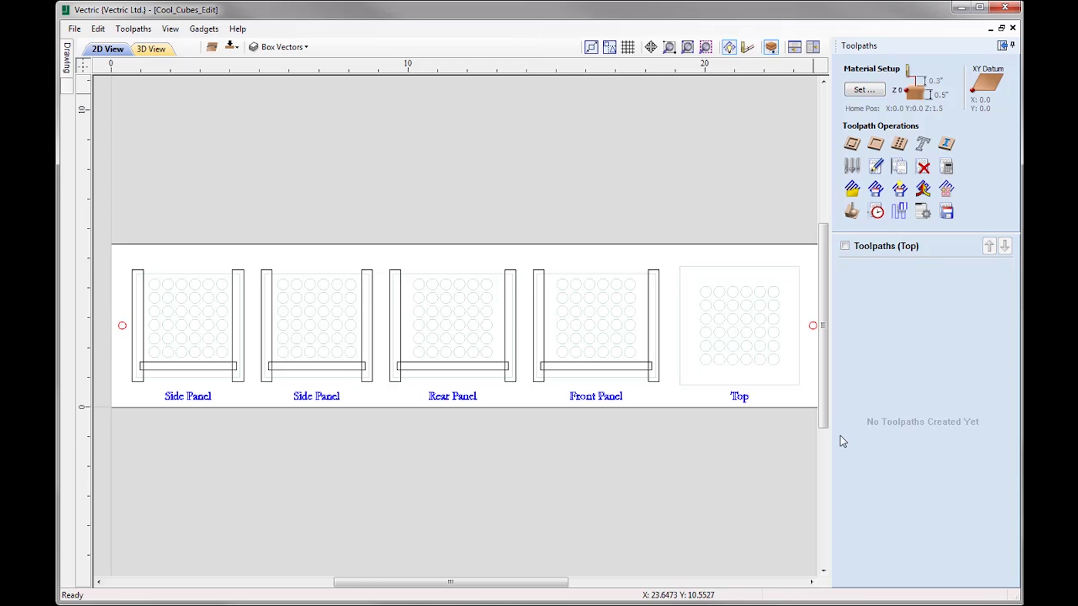
{"action": "left_click", "coordinate": [865, 91]}
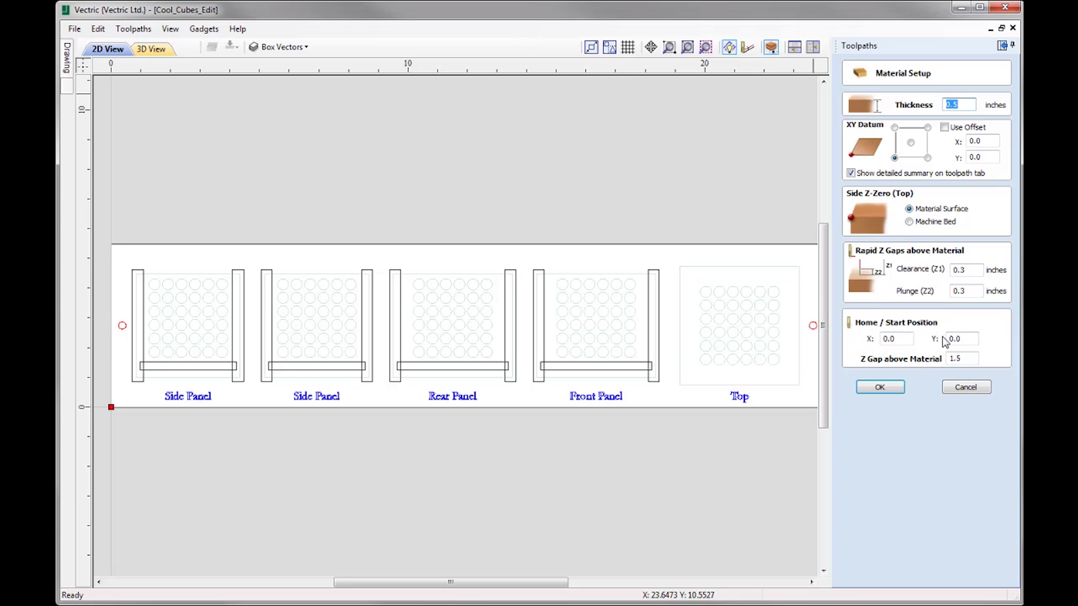
{"action": "left_click", "coordinate": [880, 387]}
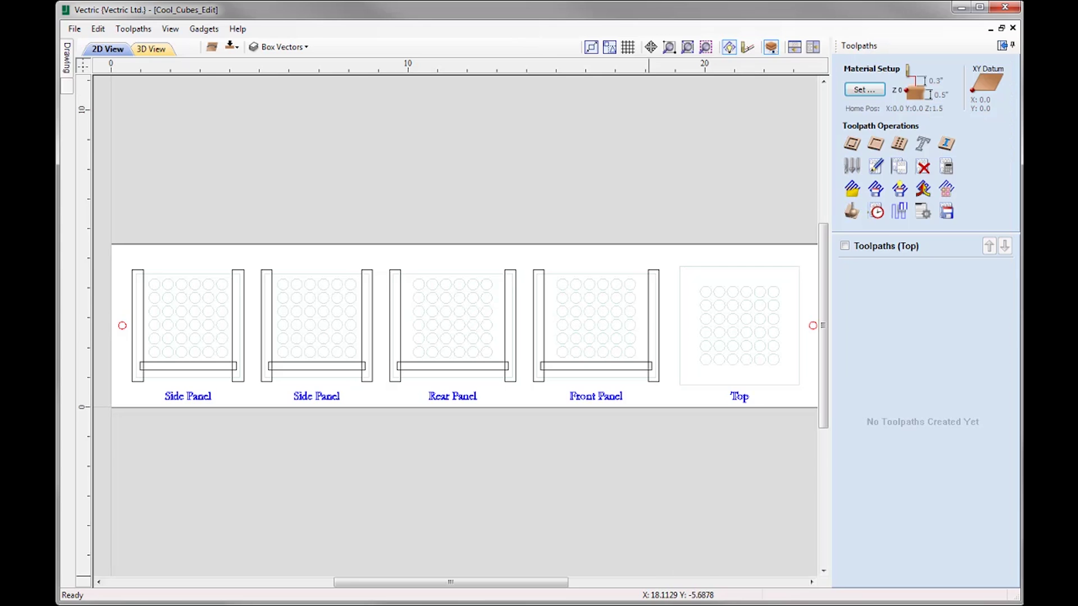
- Select the slot rectangles on both side panels, the rear panel and the front panel, and start a pocket toolpath 0.125 inches deep
{"action": "left_click", "coordinate": [174, 366]}
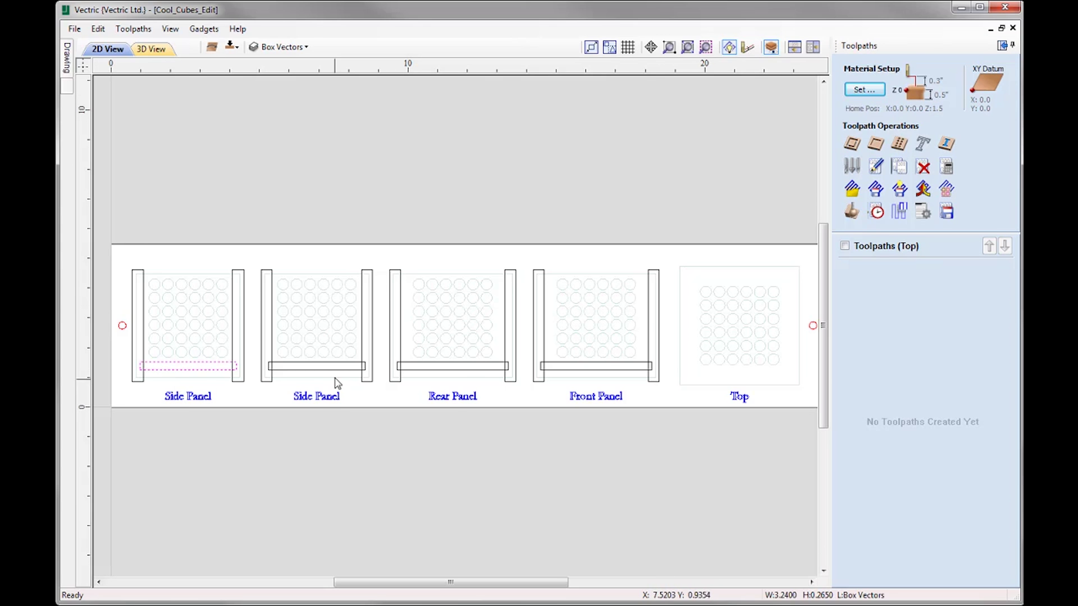
{"action": "left_click", "coordinate": [332, 367], "text": "shift"}
{"action": "left_click", "coordinate": [456, 367], "text": "shift"}
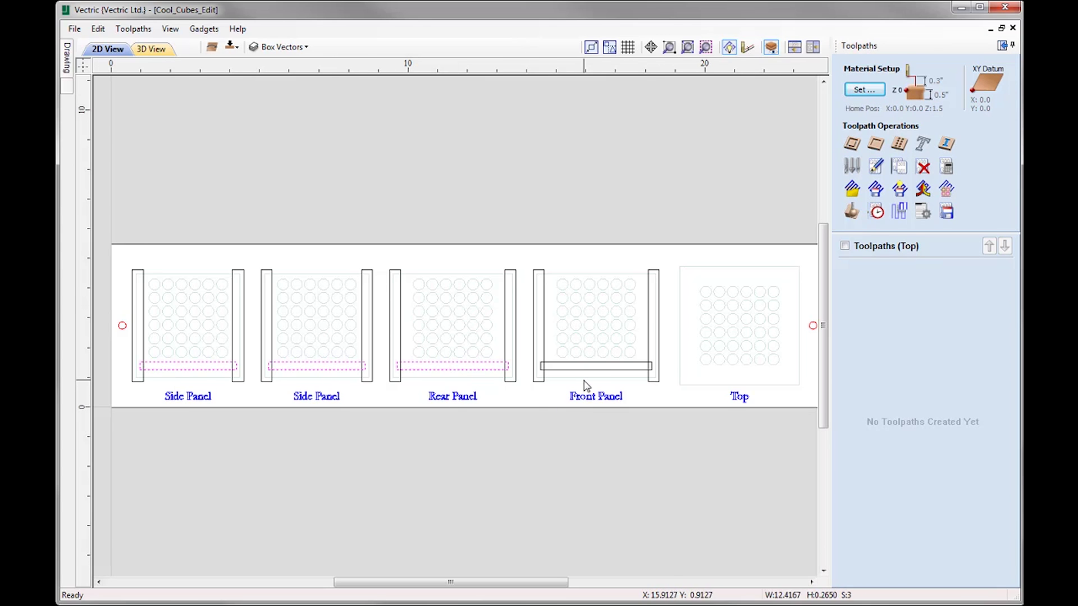
{"action": "left_click", "coordinate": [584, 366], "text": "shift"}
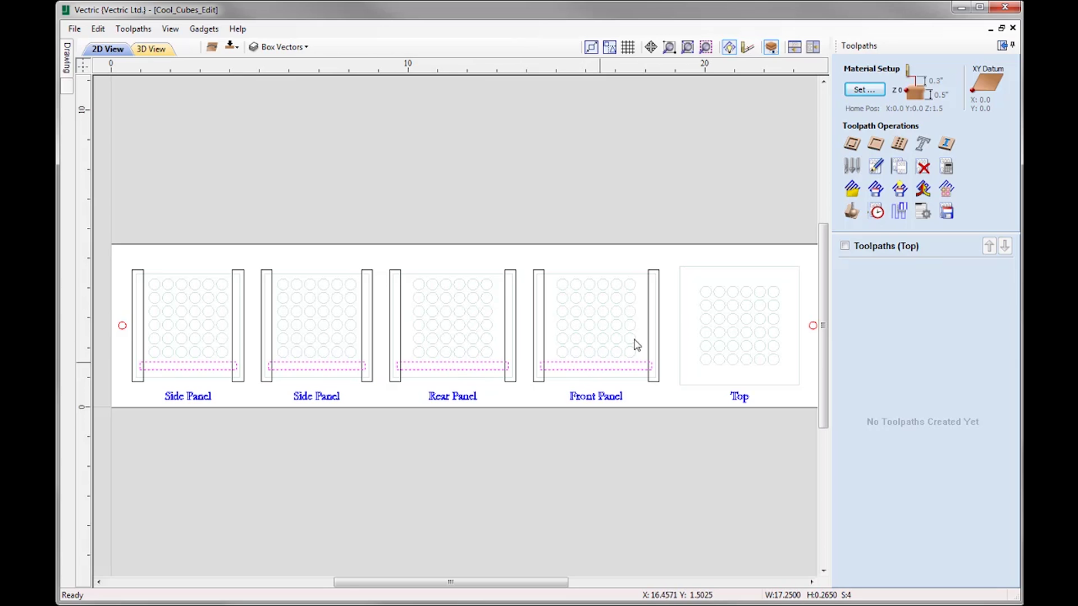
{"action": "left_click", "coordinate": [875, 143]}
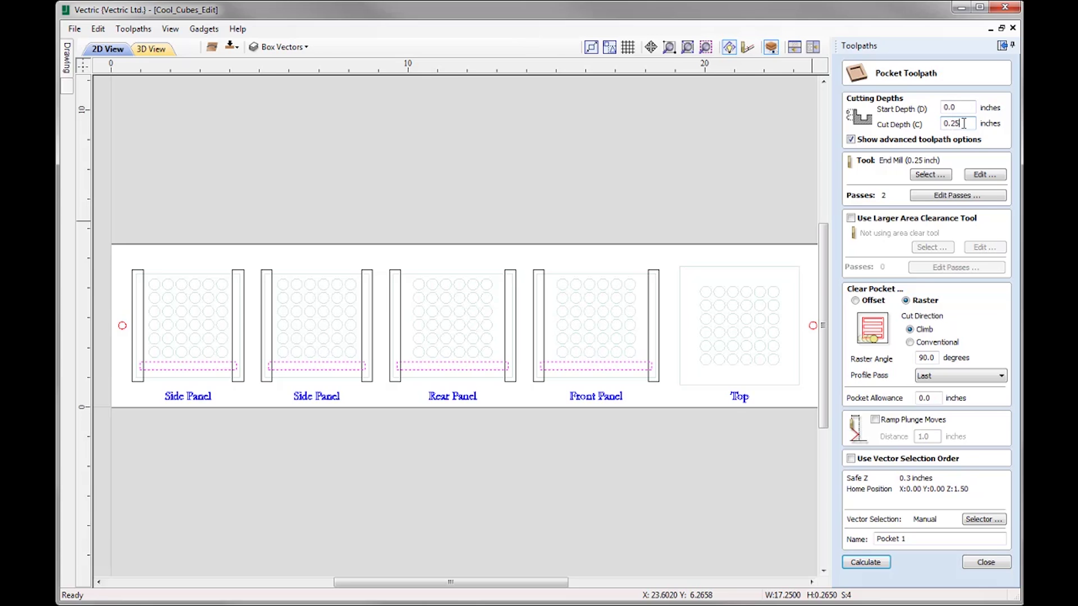
{"action": "left_click_drag", "start_coordinate": [954, 124], "coordinate": [970, 124]}
- Assign the End Mill (0.25 inch) to the slot pocket and set its raster angle to 0 degrees
{"action": "left_click", "coordinate": [940, 176]}
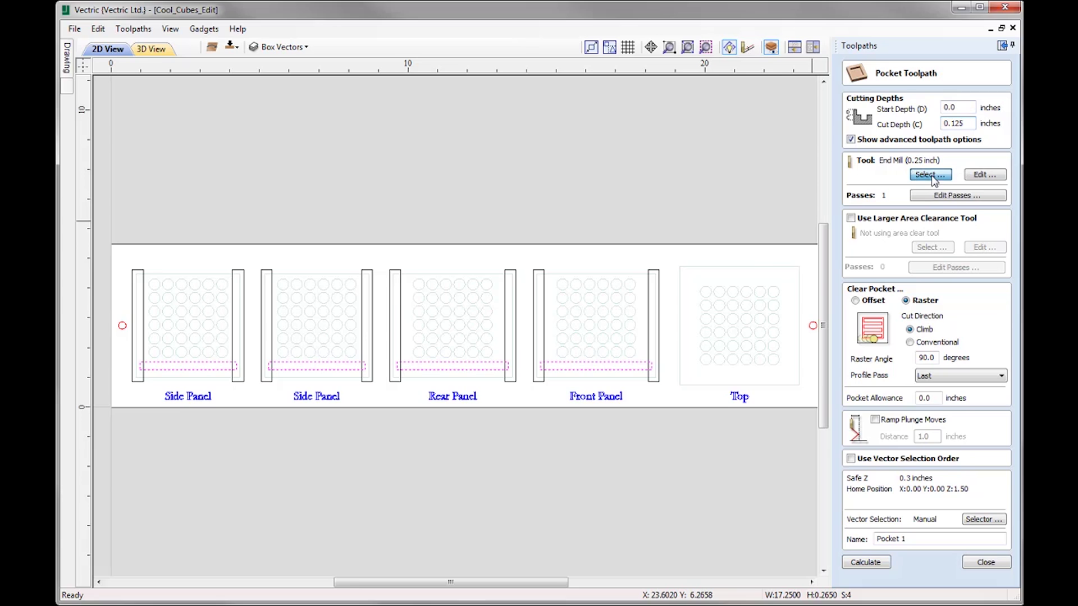
{"action": "left_click", "coordinate": [400, 192]}
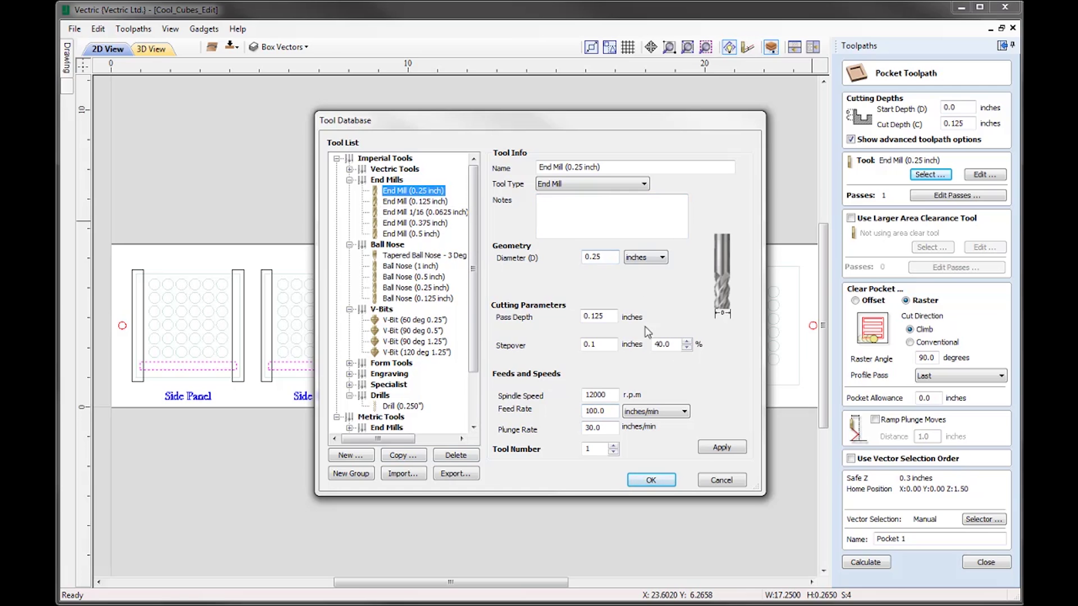
{"action": "left_click", "coordinate": [650, 481]}
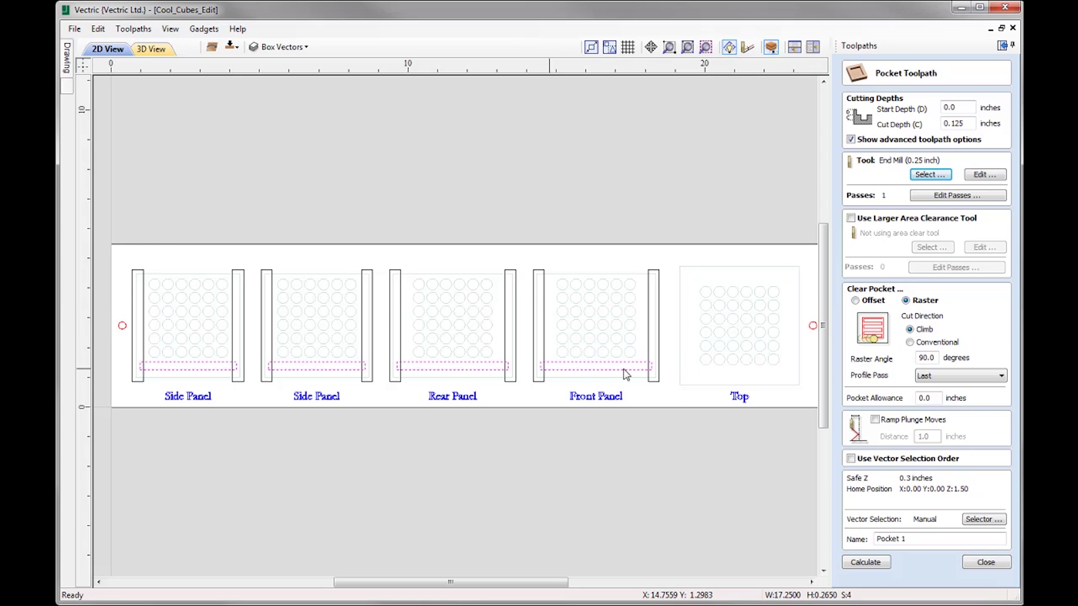
{"action": "double_click", "coordinate": [937, 357]}
{"action": "type", "text": "0"}
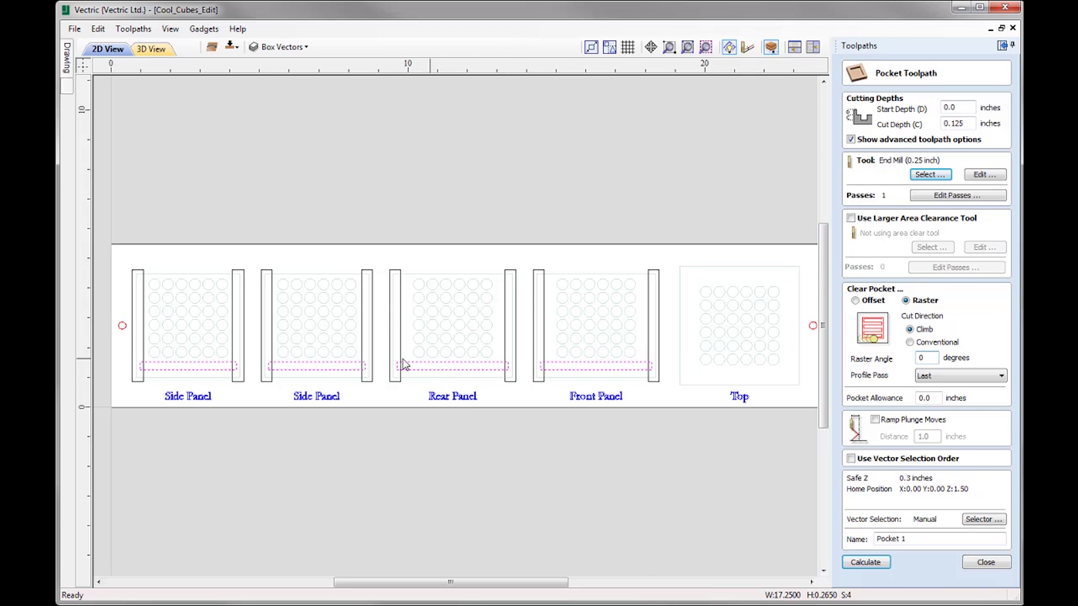
- Keep the four slot rectangles selected and calculate their pocket toolpath under the name Pocket 1
{"action": "left_click", "coordinate": [620, 364]}
{"action": "left_click", "coordinate": [568, 369]}
{"action": "left_click", "coordinate": [473, 366], "text": "shift"}
{"action": "left_click", "coordinate": [344, 365], "text": "shift"}
{"action": "left_click", "coordinate": [216, 366], "text": "shift"}
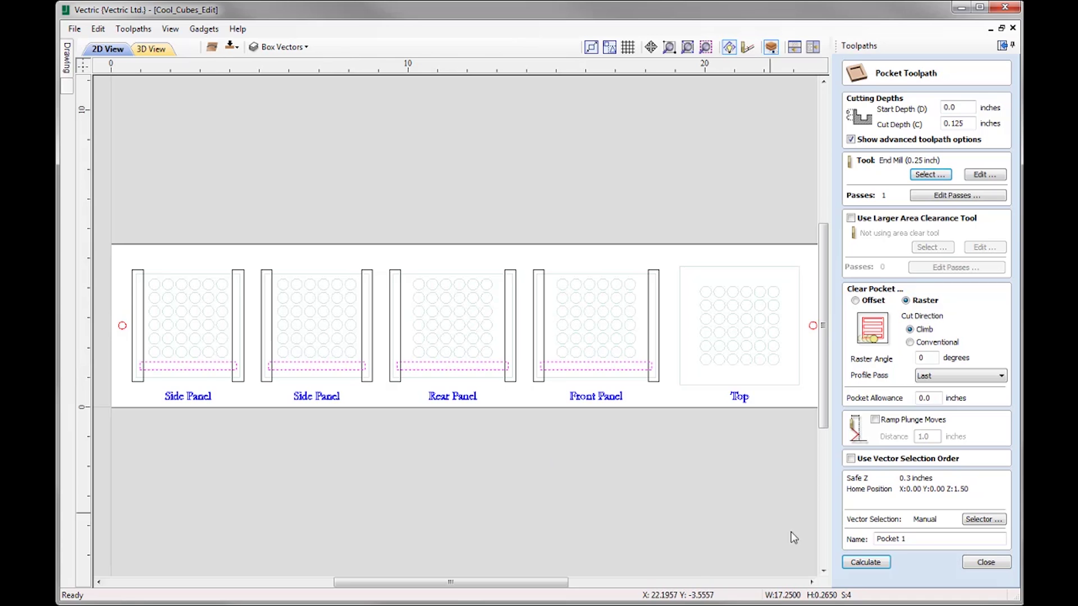
{"action": "left_click", "coordinate": [928, 537]}
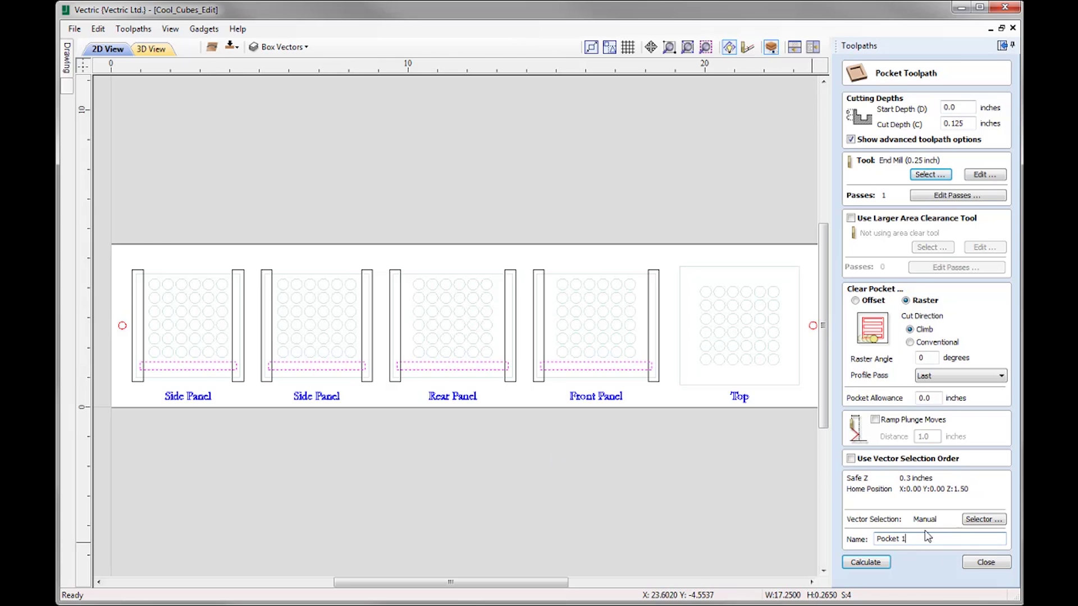
{"action": "left_click", "coordinate": [866, 561]}
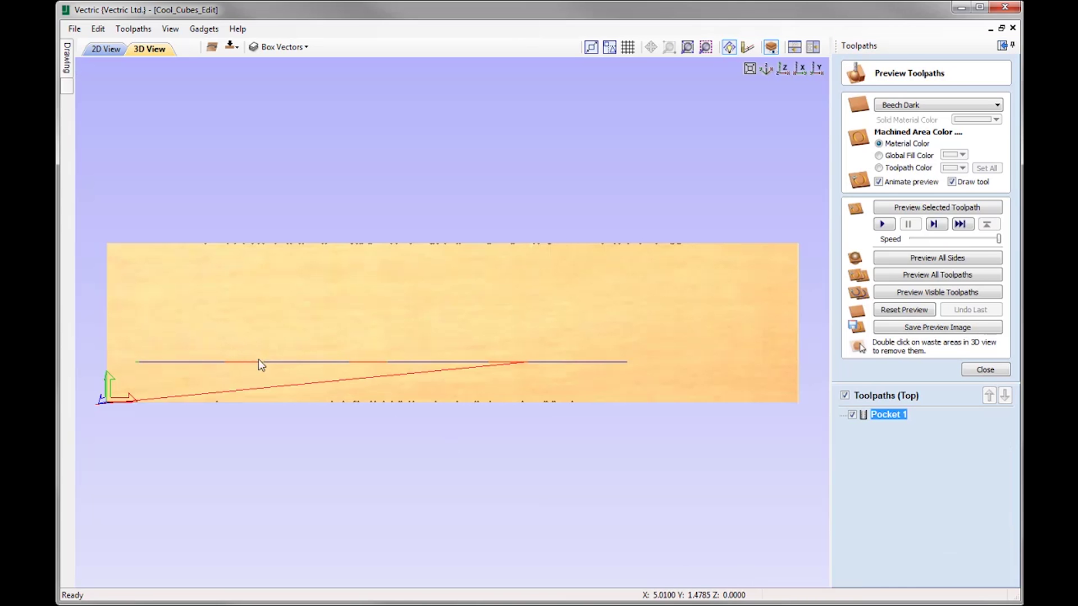
- Simulate the Pocket 1 toolpath, inspect the four cut slots at an angle and from above, and close the preview
{"action": "left_click", "coordinate": [932, 208]}
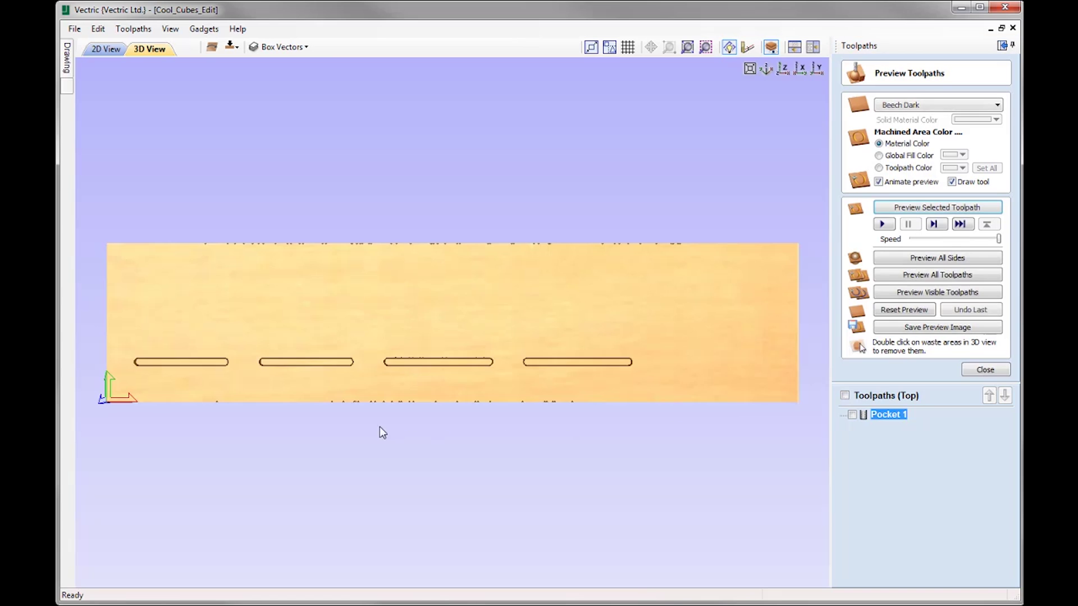
{"action": "left_click_drag", "start_coordinate": [433, 381], "coordinate": [412, 375]}
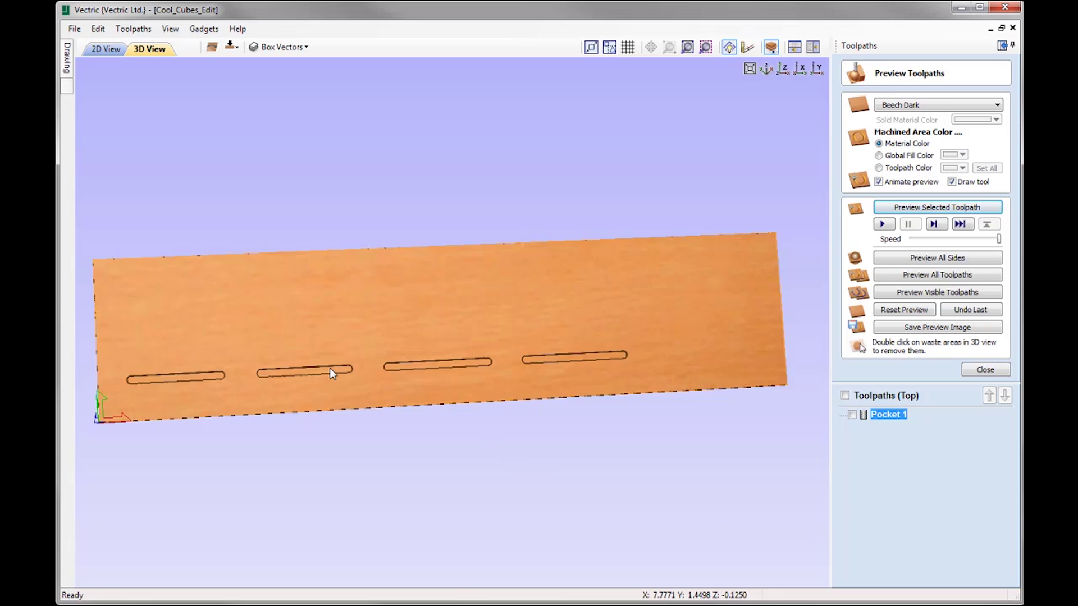
{"action": "left_click", "coordinate": [782, 68]}
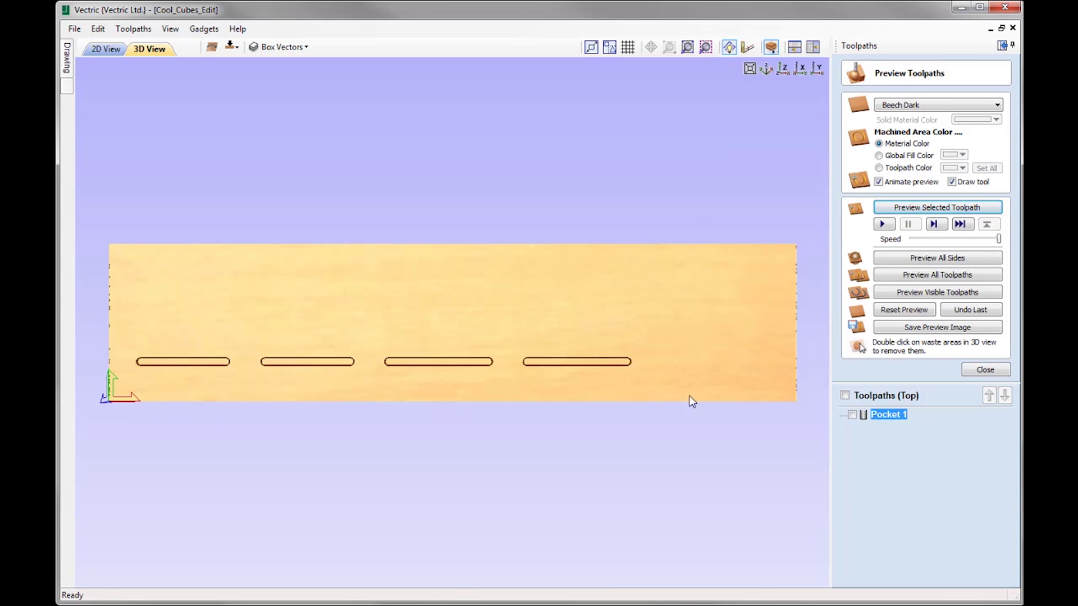
{"action": "left_click", "coordinate": [988, 370]}
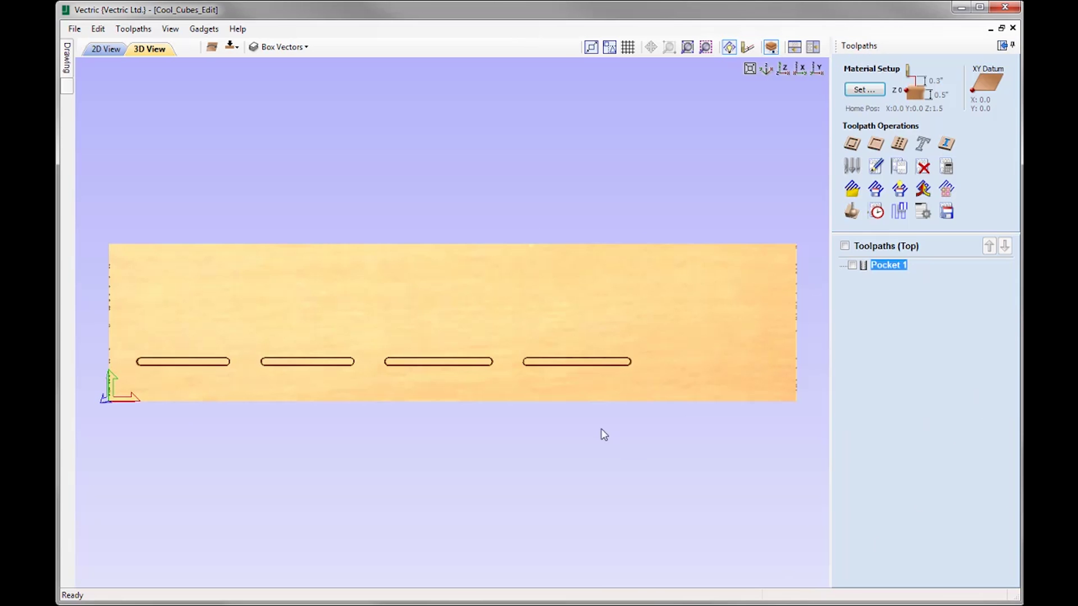
- In the 2D drawing, select the eight vertical edge strips of the four panels and start a pocket toolpath 0.25 inches deep
{"action": "left_click", "coordinate": [103, 50]}
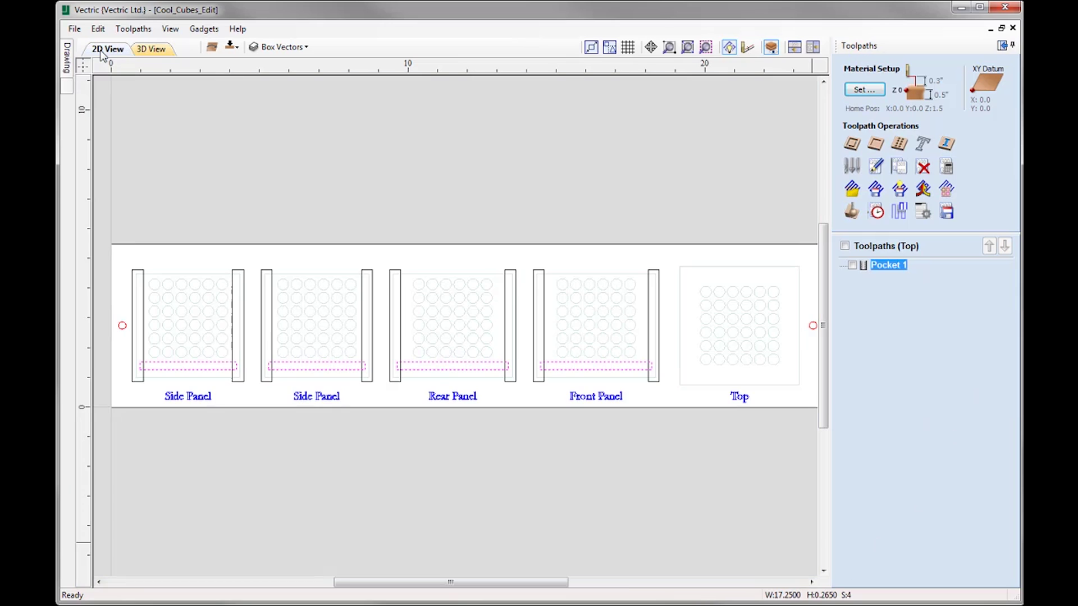
{"action": "left_click_drag", "start_coordinate": [678, 327], "coordinate": [133, 282]}
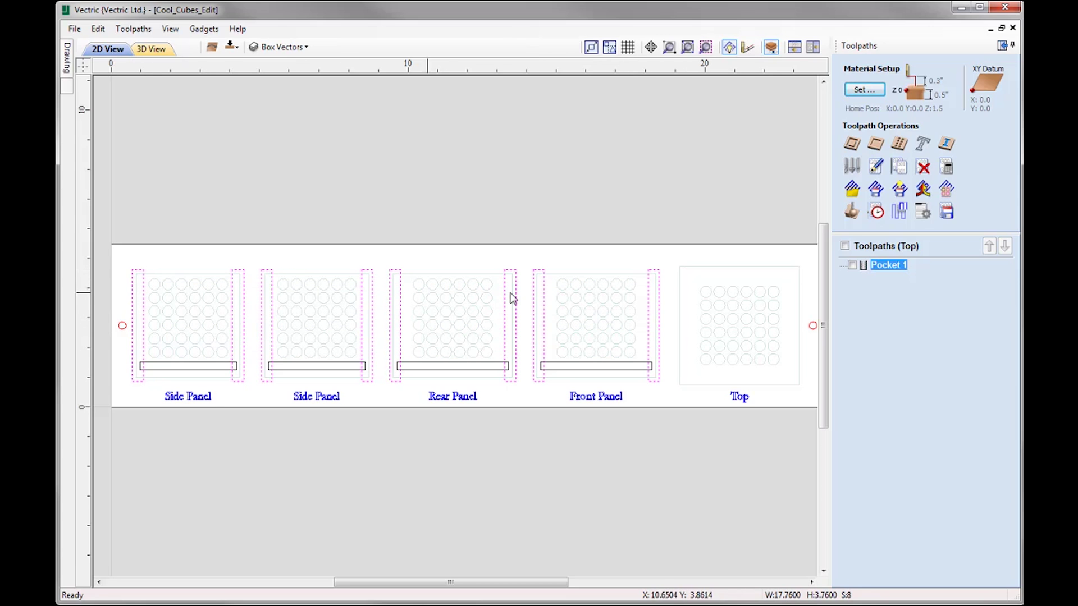
{"action": "left_click", "coordinate": [875, 144]}
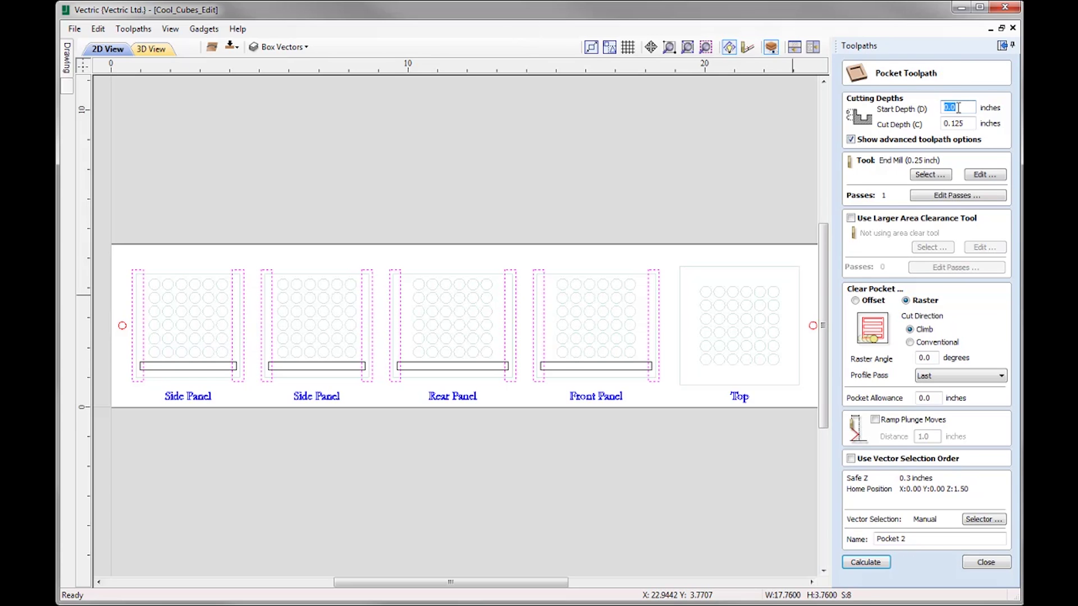
{"action": "left_click", "coordinate": [956, 124]}
{"action": "left_click", "coordinate": [972, 108]}
{"action": "double_click", "coordinate": [953, 125]}
- Accept the 0.25 inch end mill settings, set the raster angle to 90 degrees and calculate the edge strip pocket toolpath
{"action": "left_click", "coordinate": [983, 175]}
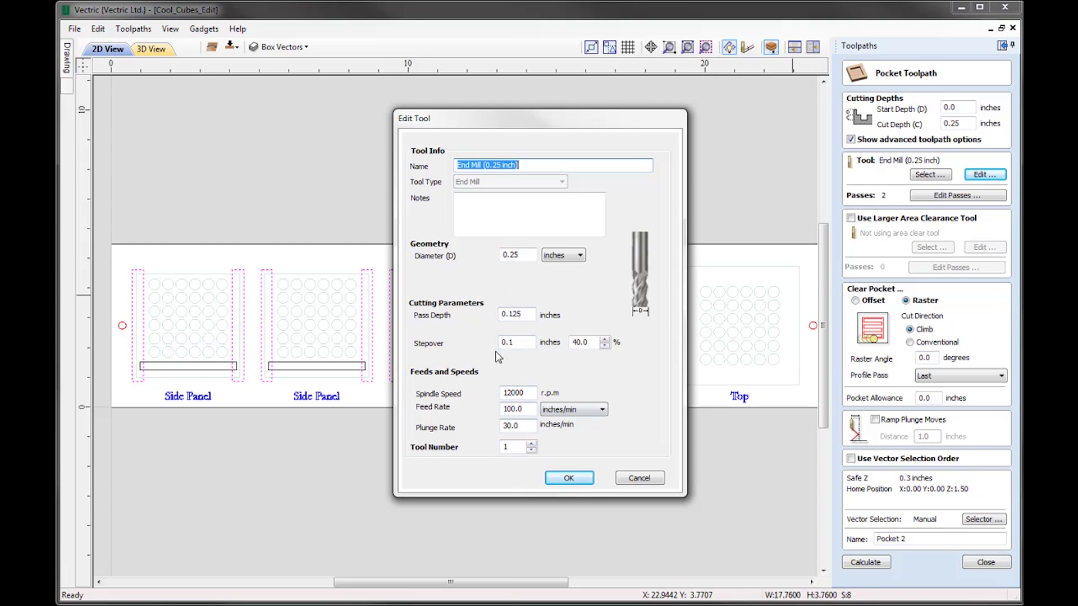
{"action": "left_click", "coordinate": [568, 477]}
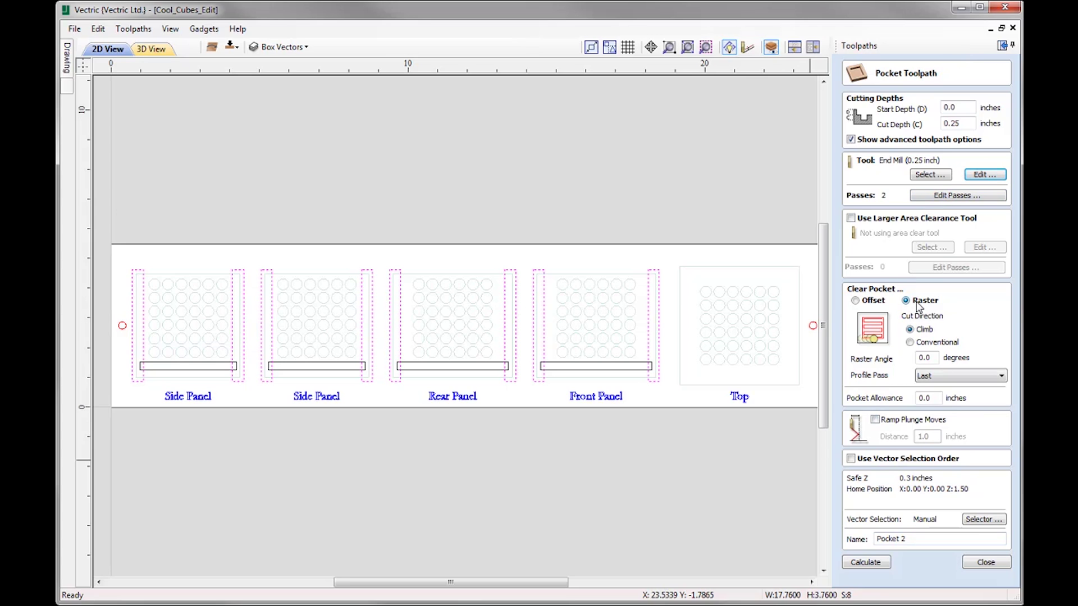
{"action": "double_click", "coordinate": [934, 357]}
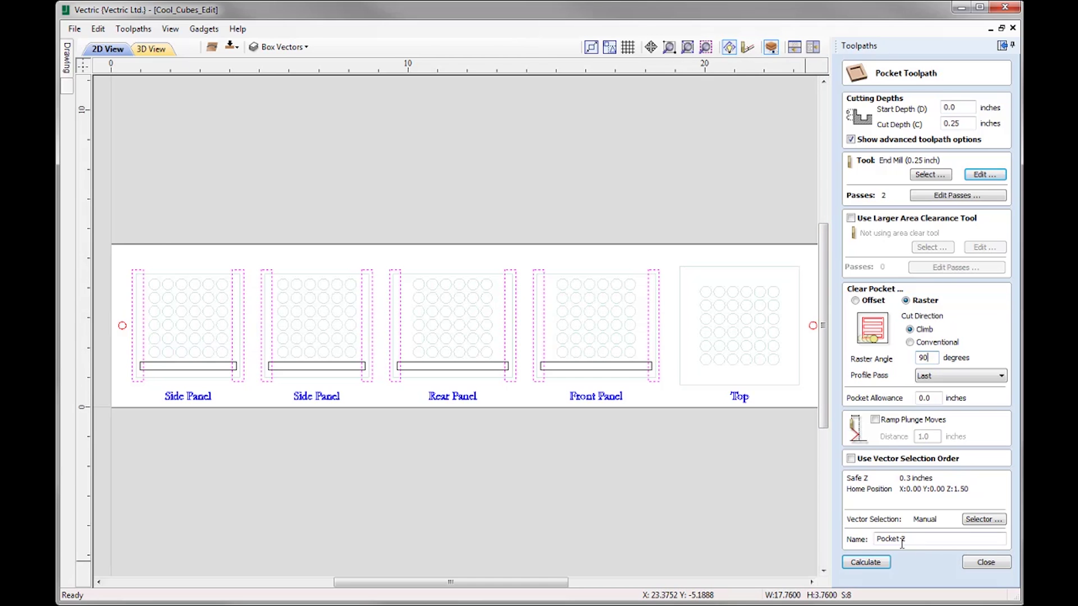
{"action": "left_click", "coordinate": [874, 565]}
- Simulate the Pocket 2 toolpath, inspect the machined edge strips at an angle and from above, and close the preview
{"action": "left_click", "coordinate": [929, 208]}
{"action": "left_click_drag", "start_coordinate": [572, 404], "coordinate": [537, 430]}
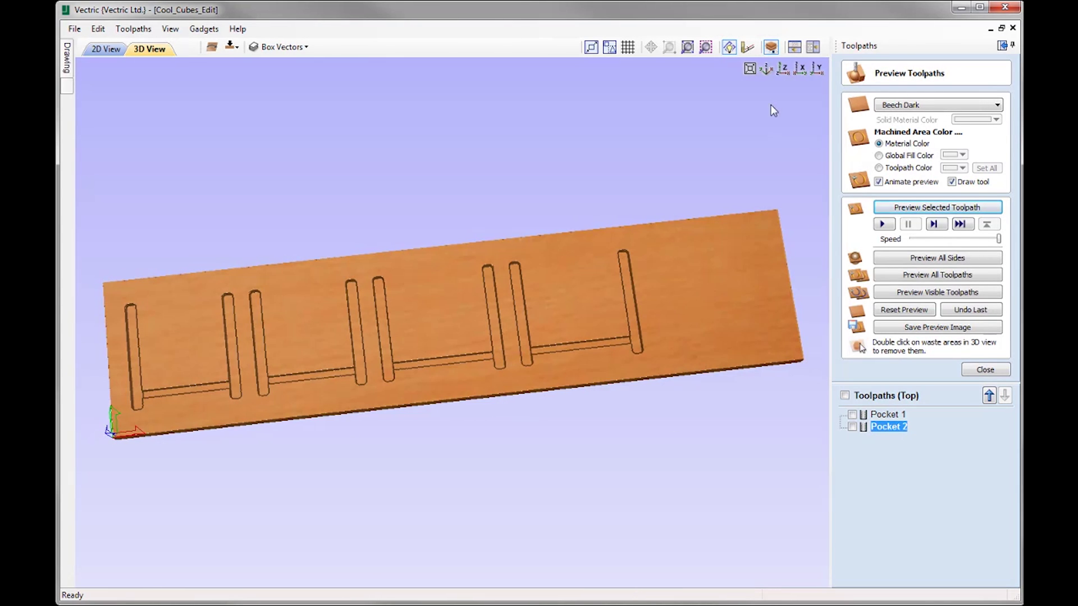
{"action": "left_click", "coordinate": [783, 69]}
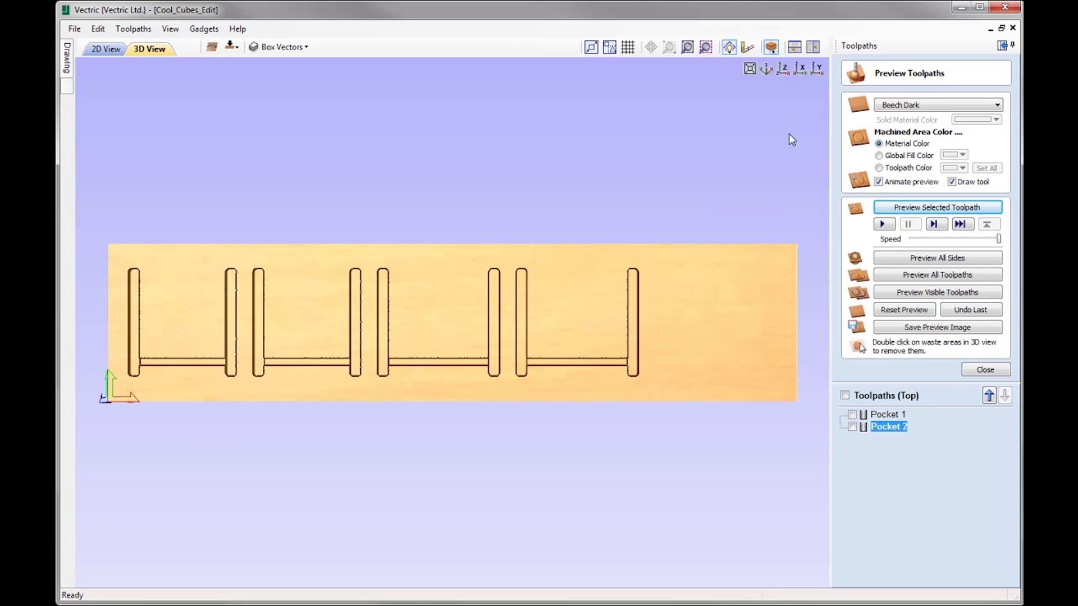
{"action": "left_click", "coordinate": [985, 370]}
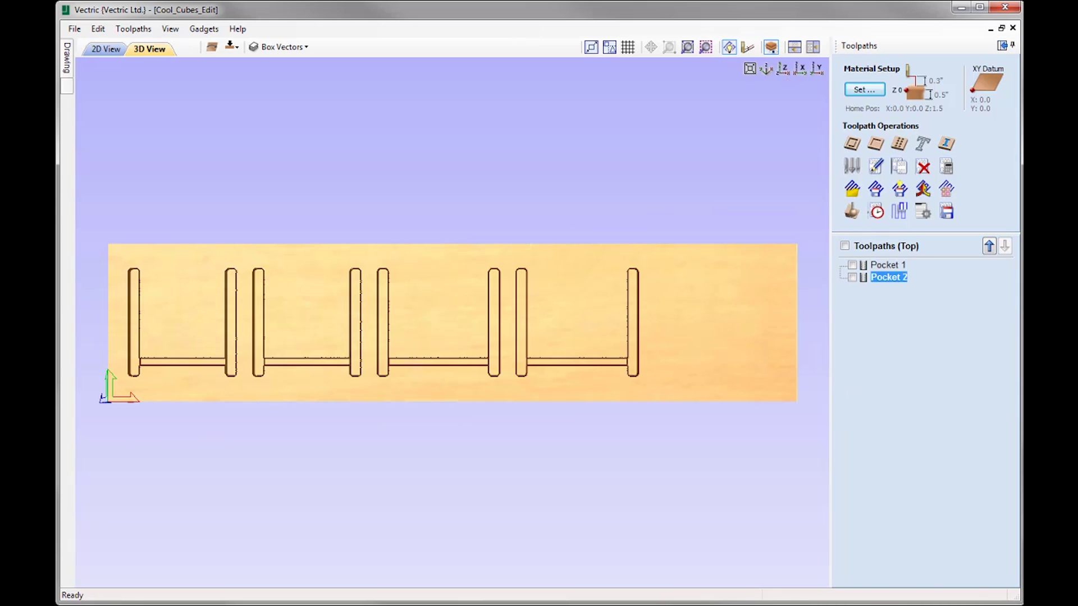
- In the 2D drawing, select both dowel circles and set up a drilling toolpath 1.0 inch deep using the Drill (0.250")
{"action": "left_click", "coordinate": [106, 49]}
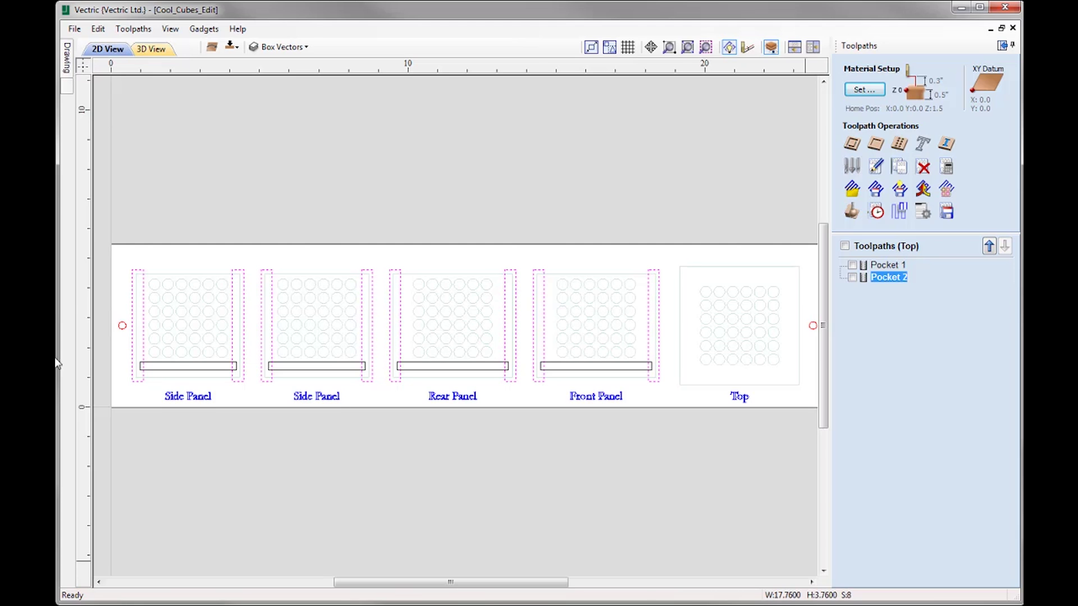
{"action": "left_click", "coordinate": [122, 327]}
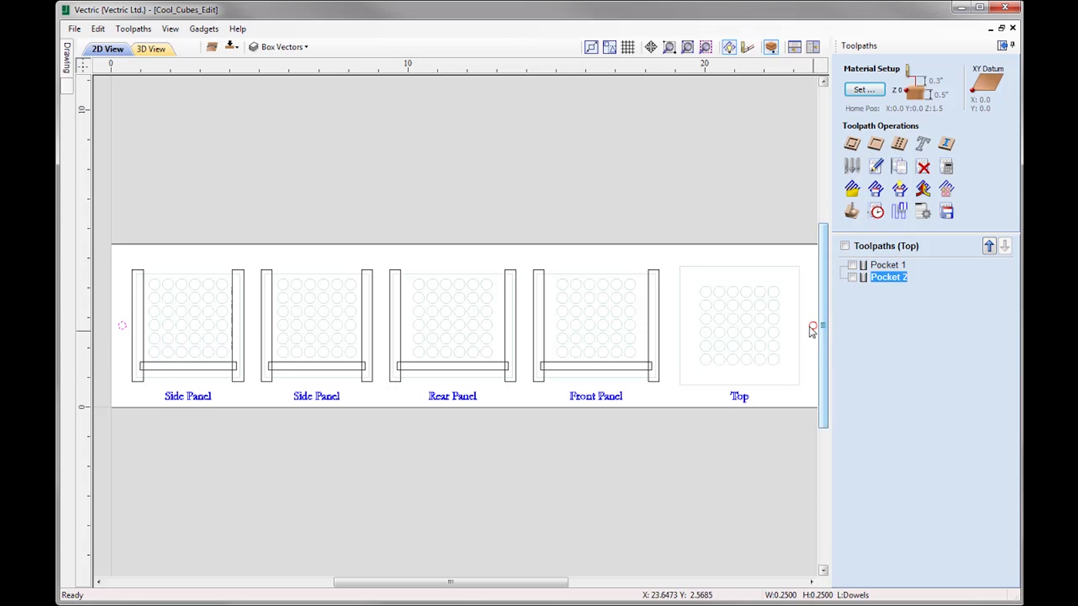
{"action": "left_click", "coordinate": [813, 326], "text": "shift"}
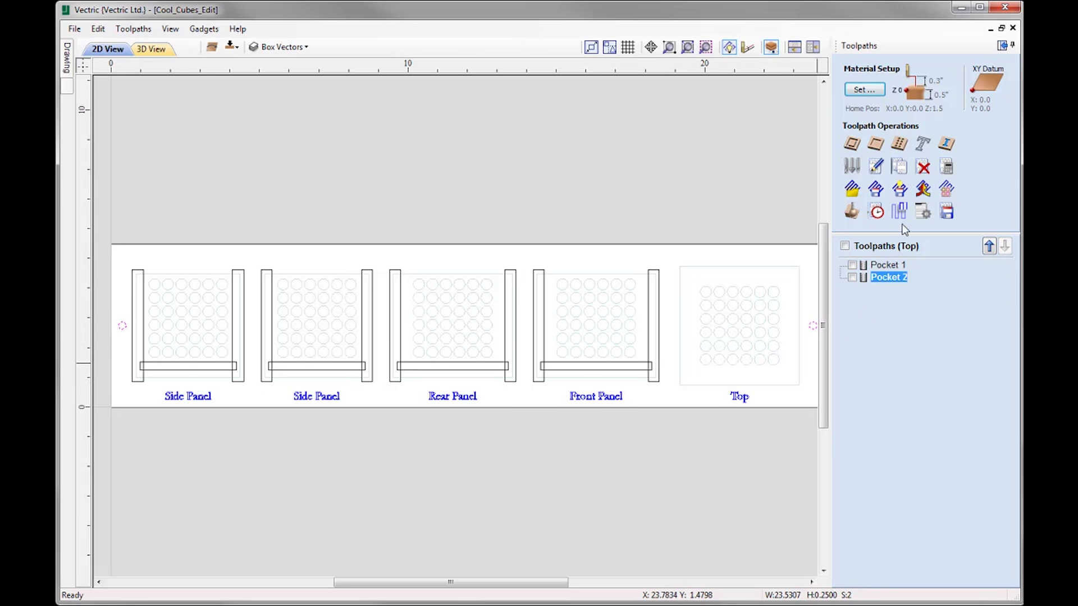
{"action": "left_click", "coordinate": [899, 145]}
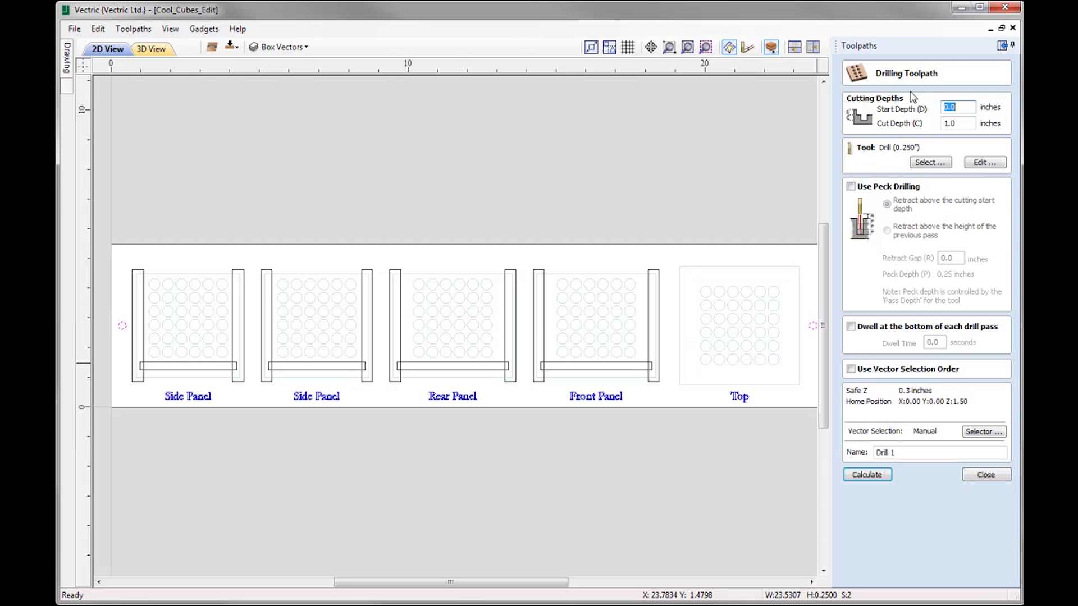
{"action": "left_click", "coordinate": [958, 123]}
{"action": "left_click", "coordinate": [928, 162]}
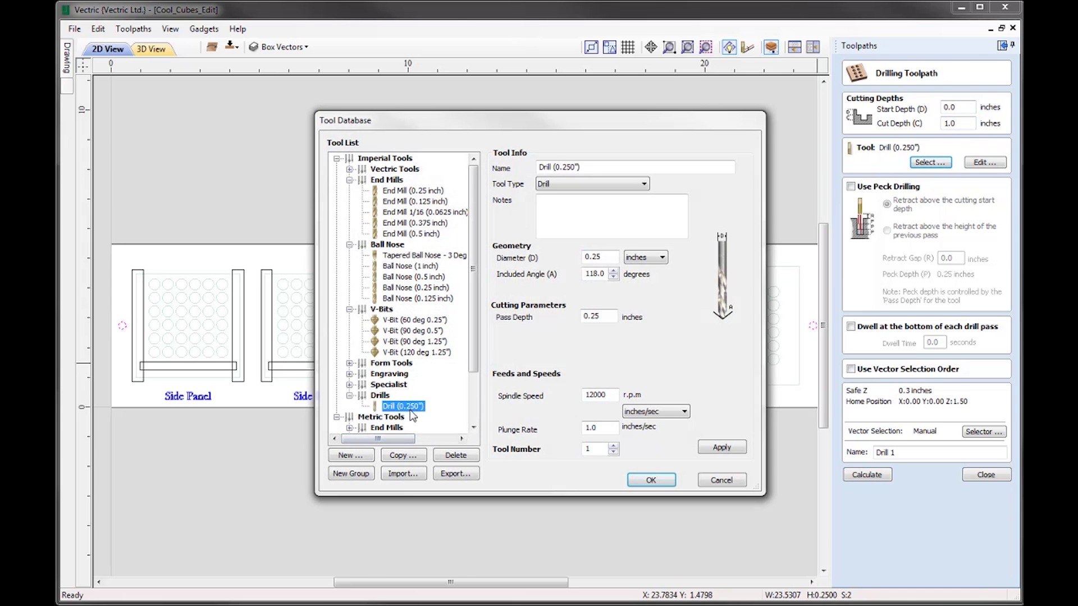
{"action": "left_click", "coordinate": [391, 406]}
{"action": "left_click", "coordinate": [651, 481]}
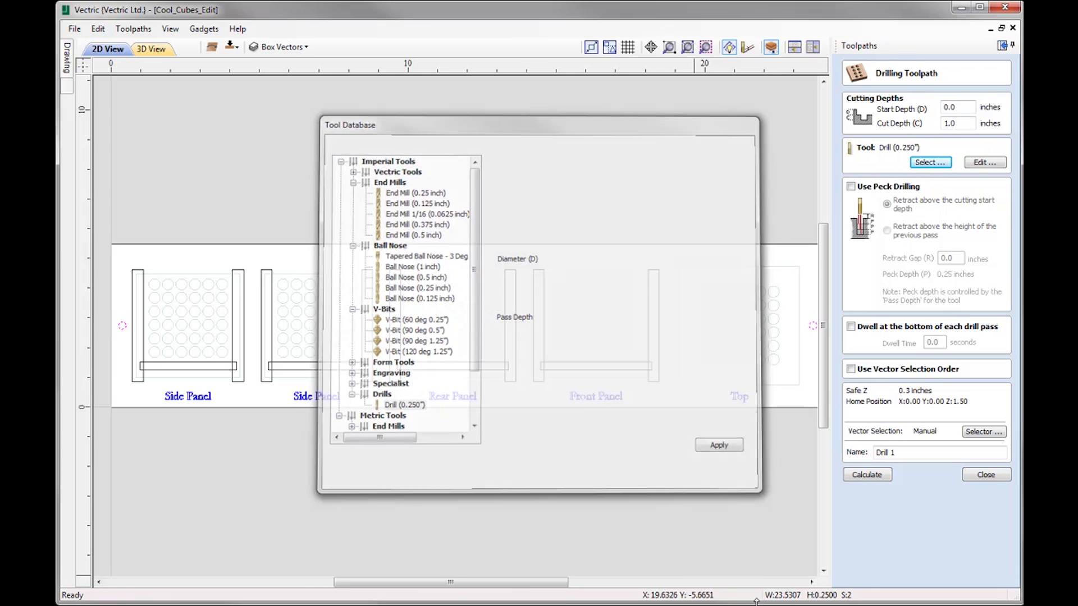
- Name the drilling toolpath Drill Dowels and calculate it, allowing the tool to cut through the material
{"action": "left_click", "coordinate": [899, 453]}
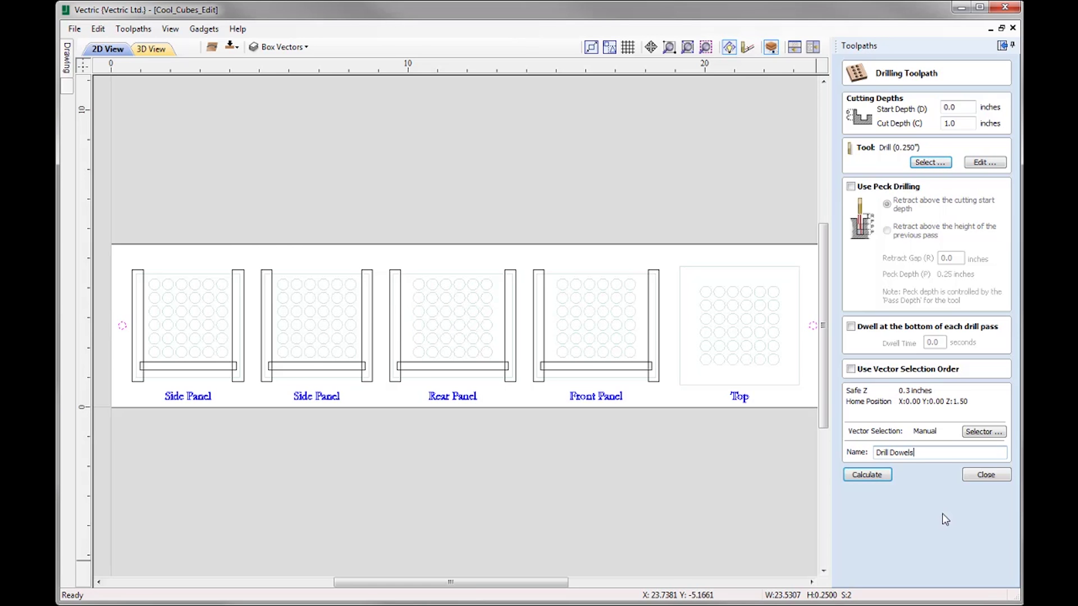
{"action": "left_click", "coordinate": [867, 475]}
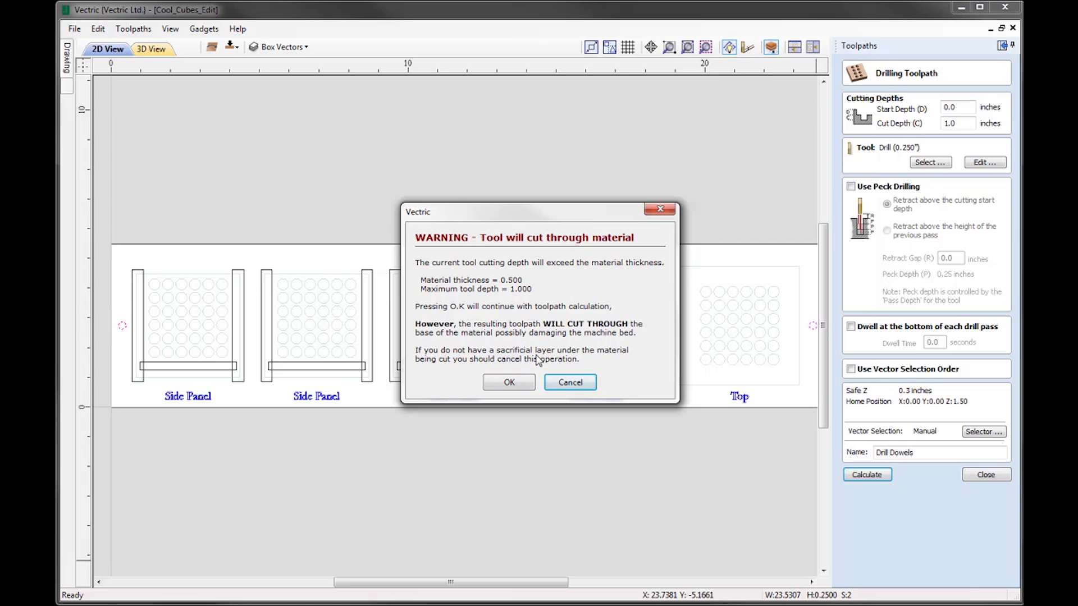
{"action": "left_click", "coordinate": [508, 383]}
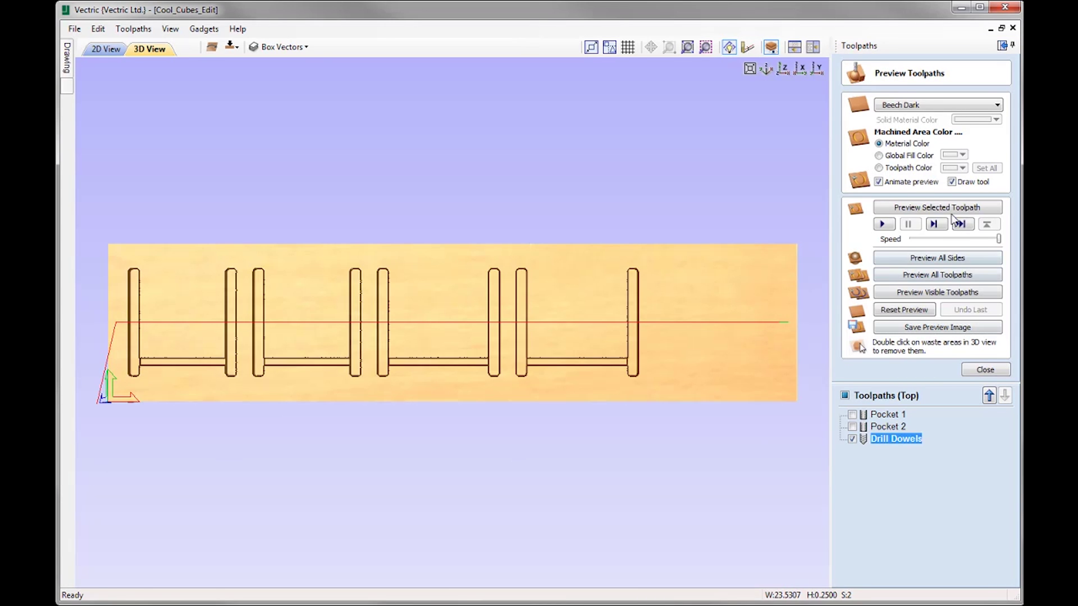
- Simulate the Drill Dowels toolpath and tilt the 3D board to inspect the dowel holes at both ends
{"action": "left_click", "coordinate": [952, 215]}
{"action": "left_click_drag", "start_coordinate": [512, 462], "coordinate": [544, 416]}
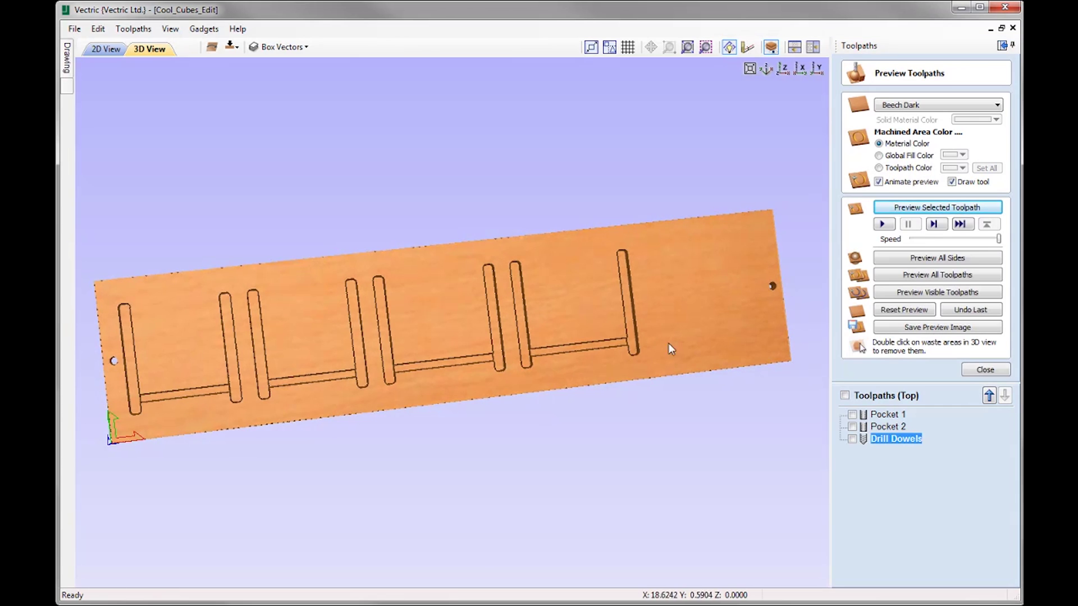
{"action": "mouse_move", "coordinate": [641, 359]}
{"action": "left_mouse_down"}
{"action": "mouse_move", "coordinate": [601, 356]}
{"action": "mouse_move", "coordinate": [630, 356]}
{"action": "left_mouse_up"}
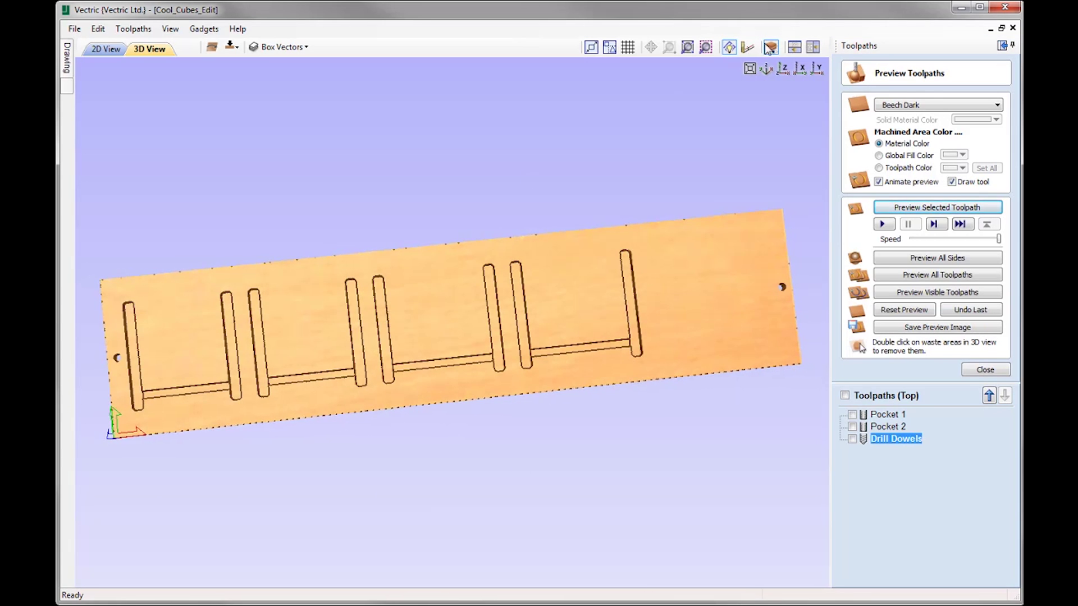
- Rotate the simulated board to examine the dowel holes on its top and bottom faces, and close the preview
{"action": "left_click", "coordinate": [765, 71]}
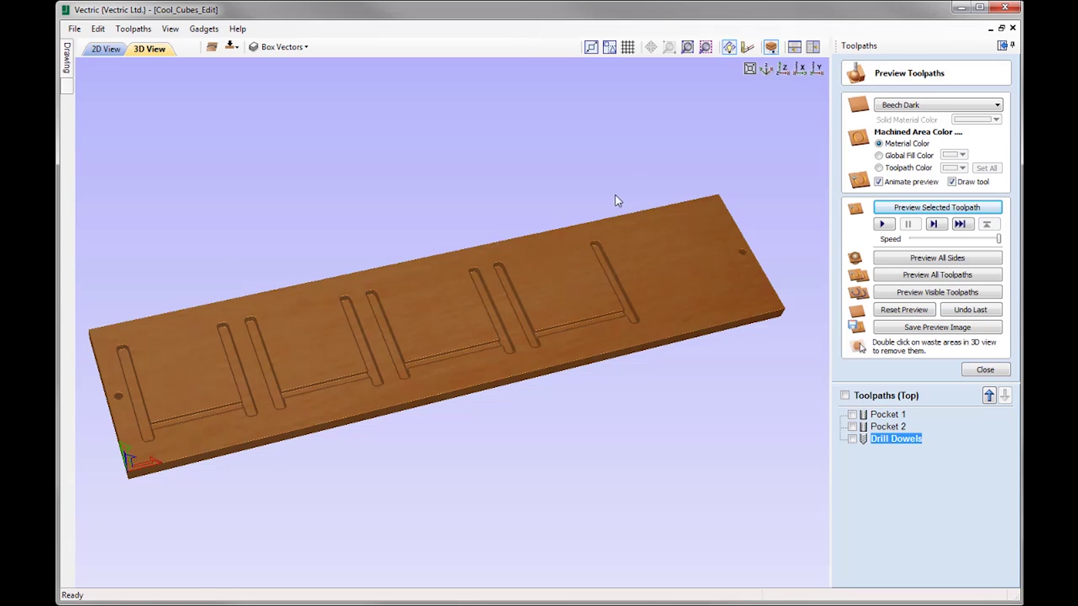
{"action": "left_click_drag", "start_coordinate": [577, 308], "coordinate": [366, 323]}
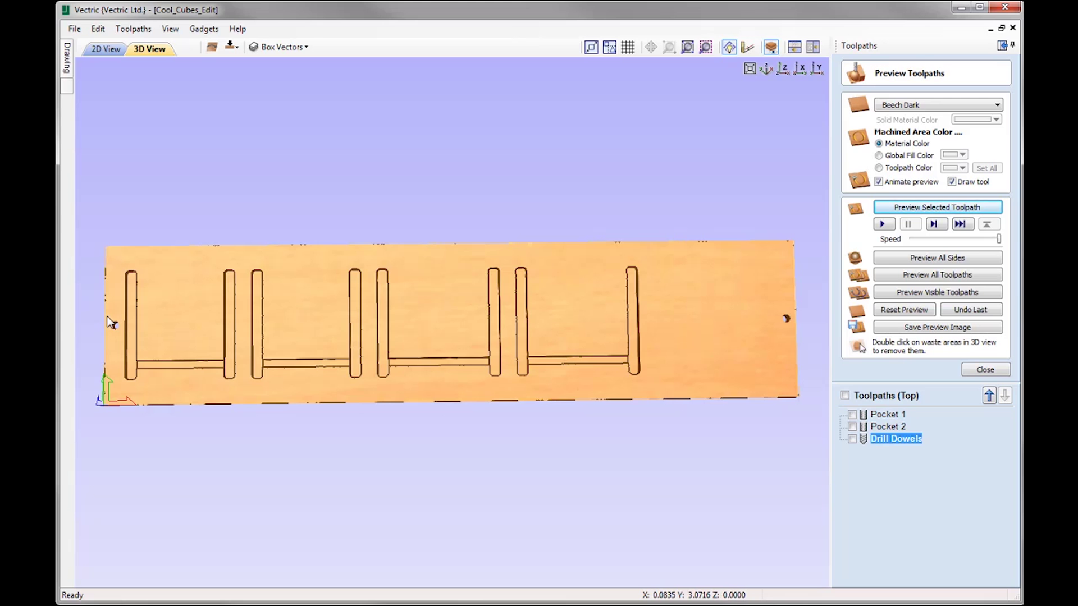
{"action": "left_click_drag", "start_coordinate": [146, 315], "coordinate": [794, 325]}
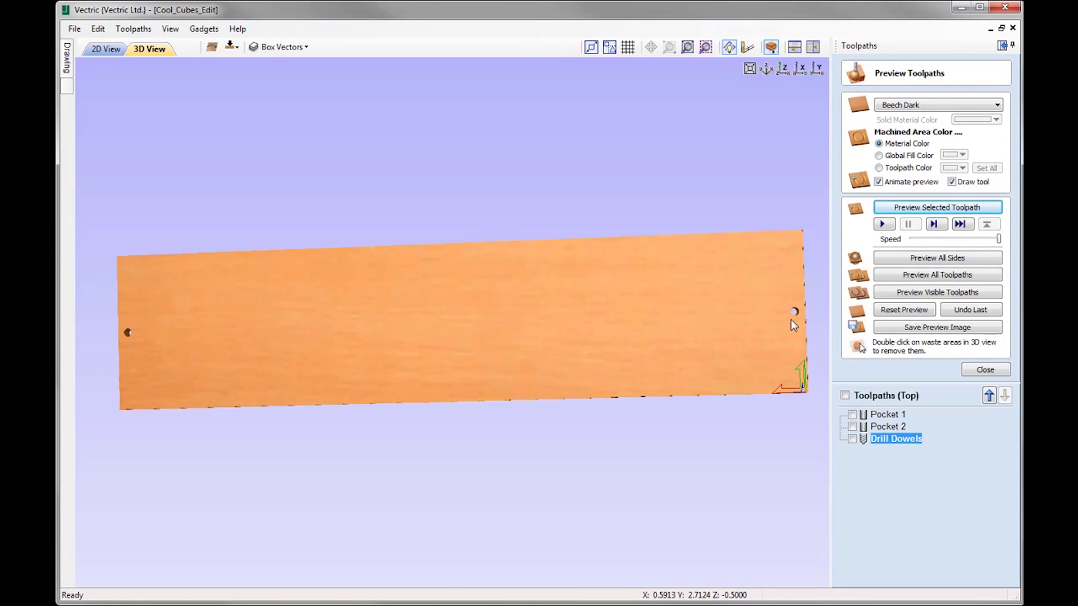
{"action": "left_click_drag", "start_coordinate": [196, 334], "coordinate": [354, 325]}
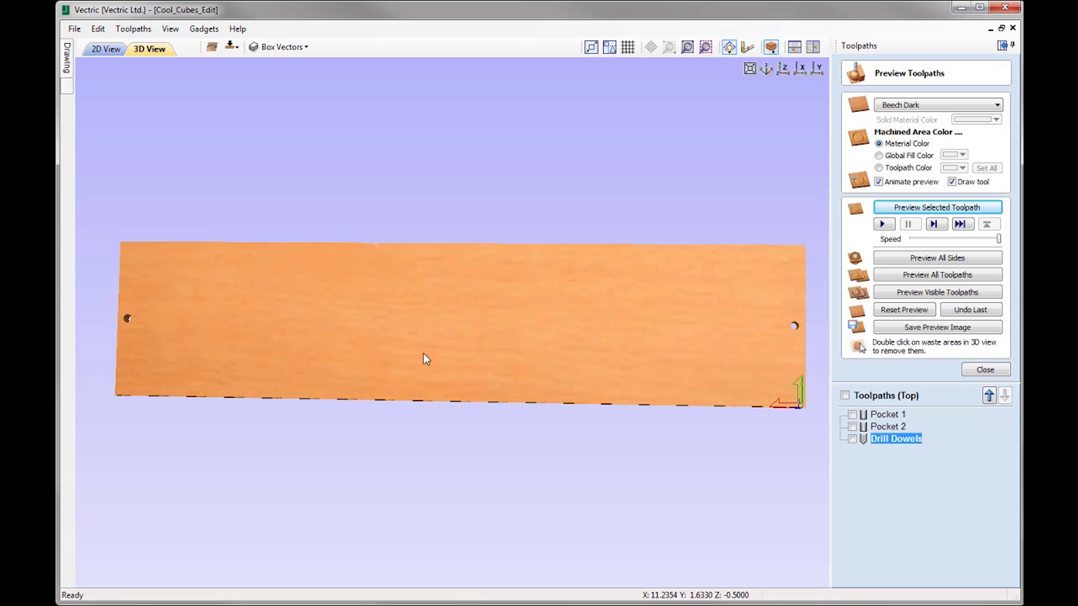
{"action": "left_click_drag", "start_coordinate": [409, 357], "coordinate": [268, 314]}
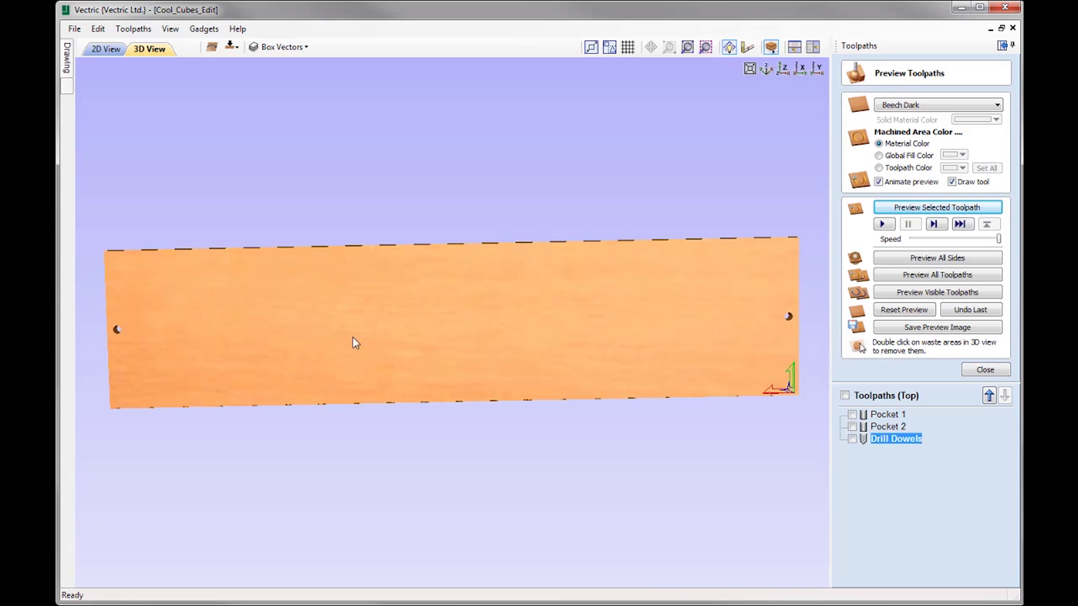
{"action": "left_click_drag", "start_coordinate": [377, 332], "coordinate": [123, 352]}
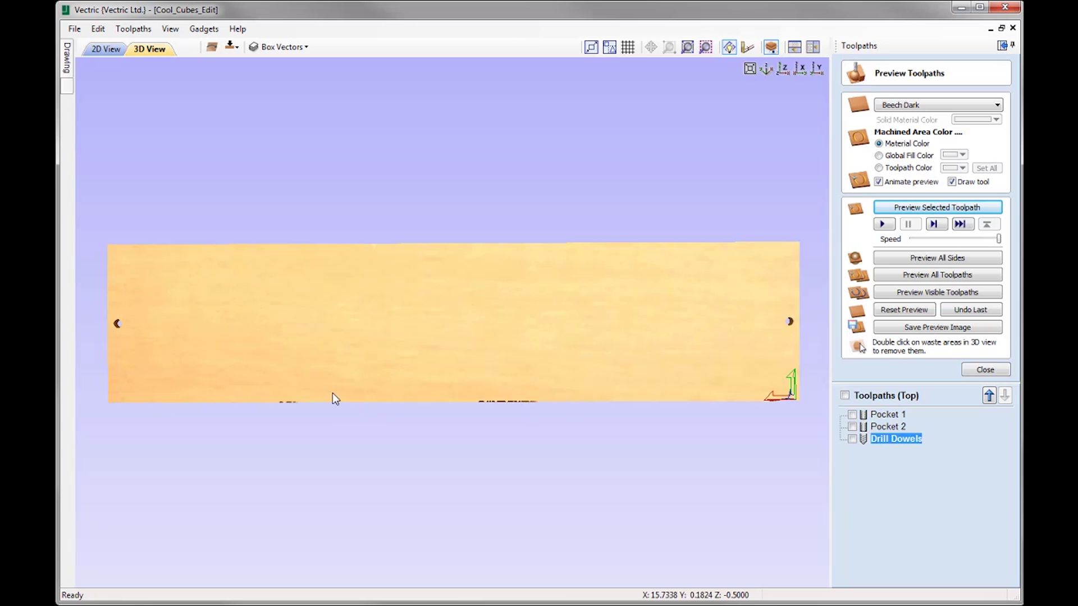
{"action": "left_click_drag", "start_coordinate": [414, 349], "coordinate": [435, 349]}
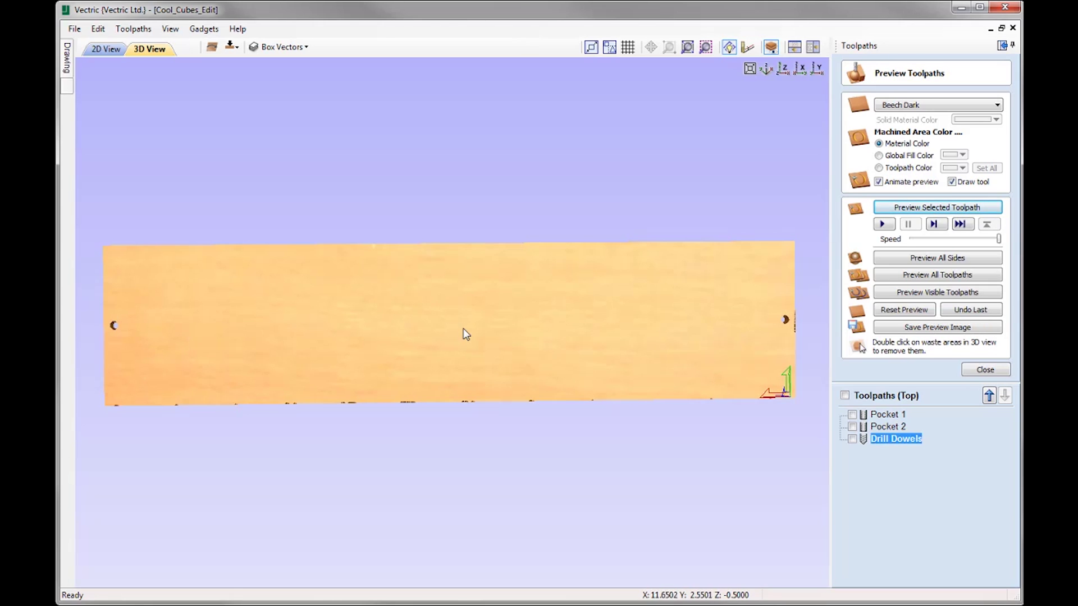
{"action": "left_click", "coordinate": [985, 369]}
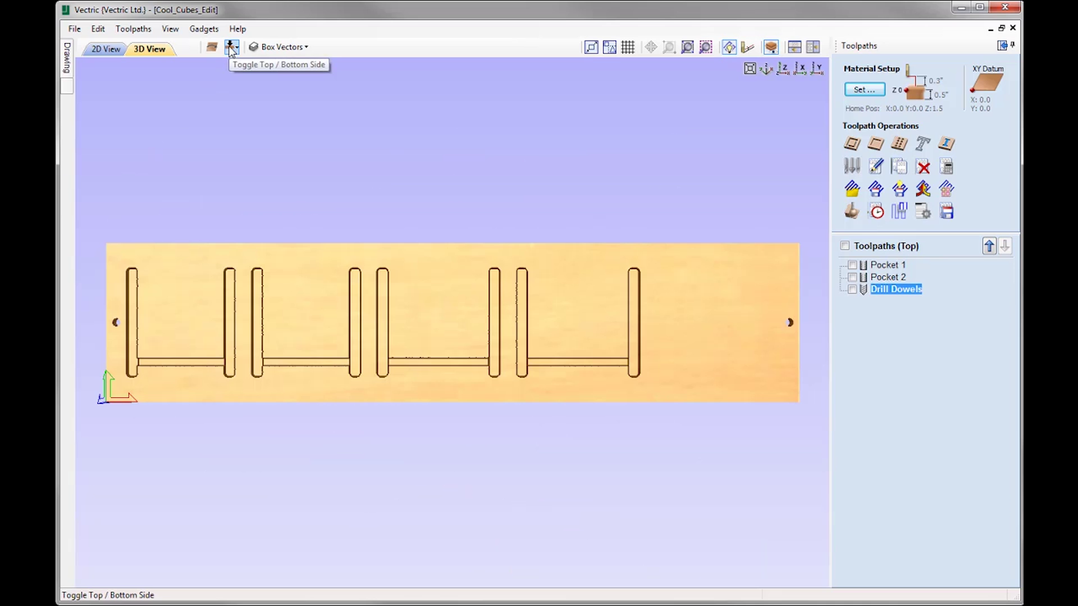
- Switch to the bottom side and select the decorative circle grids on all five panels in the 2D drawing
{"action": "left_click", "coordinate": [231, 48]}
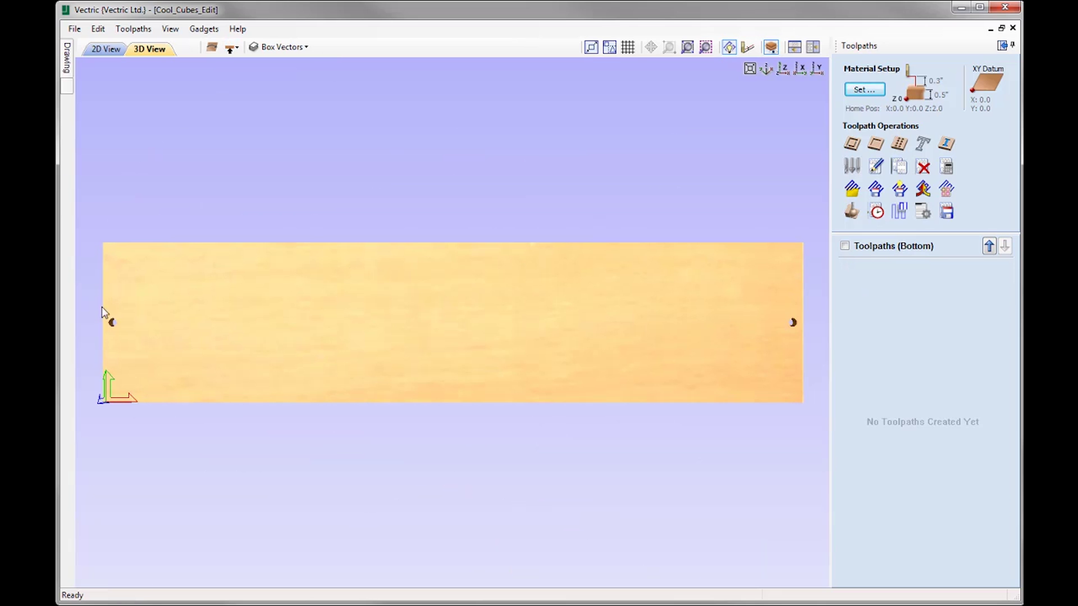
{"action": "left_click", "coordinate": [107, 48]}
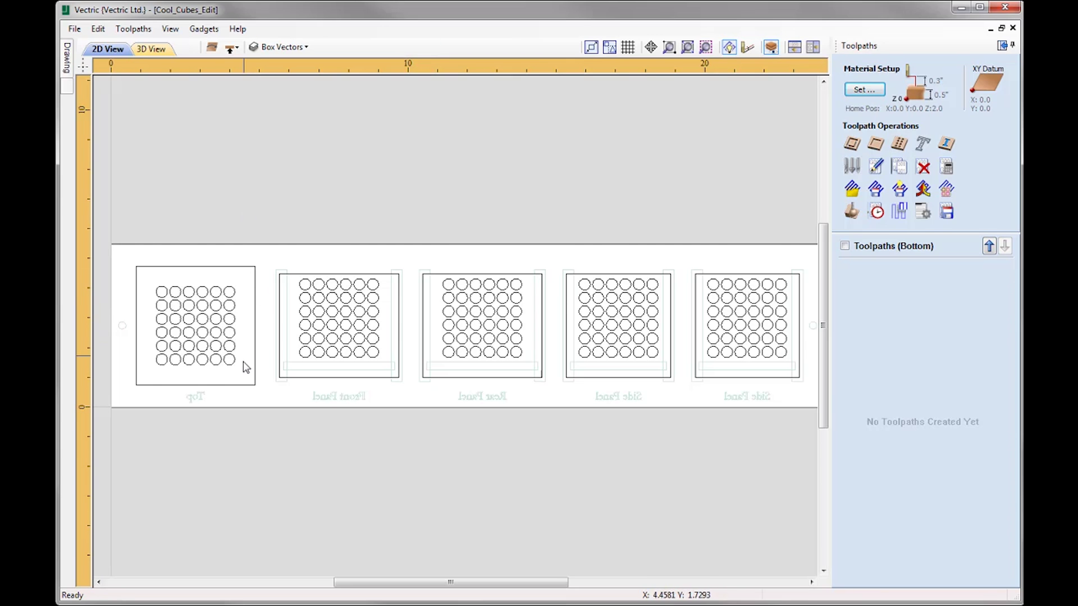
{"action": "left_click", "coordinate": [167, 296]}
{"action": "left_click", "coordinate": [302, 286], "text": "shift"}
{"action": "left_click", "coordinate": [436, 287], "text": "shift"}
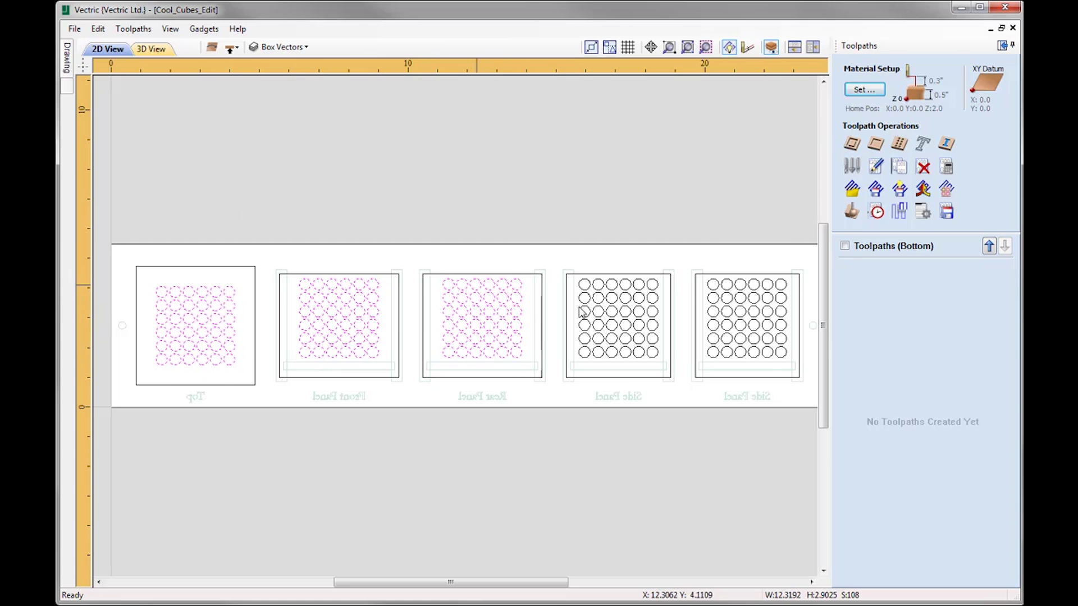
{"action": "left_click", "coordinate": [585, 299], "text": "shift"}
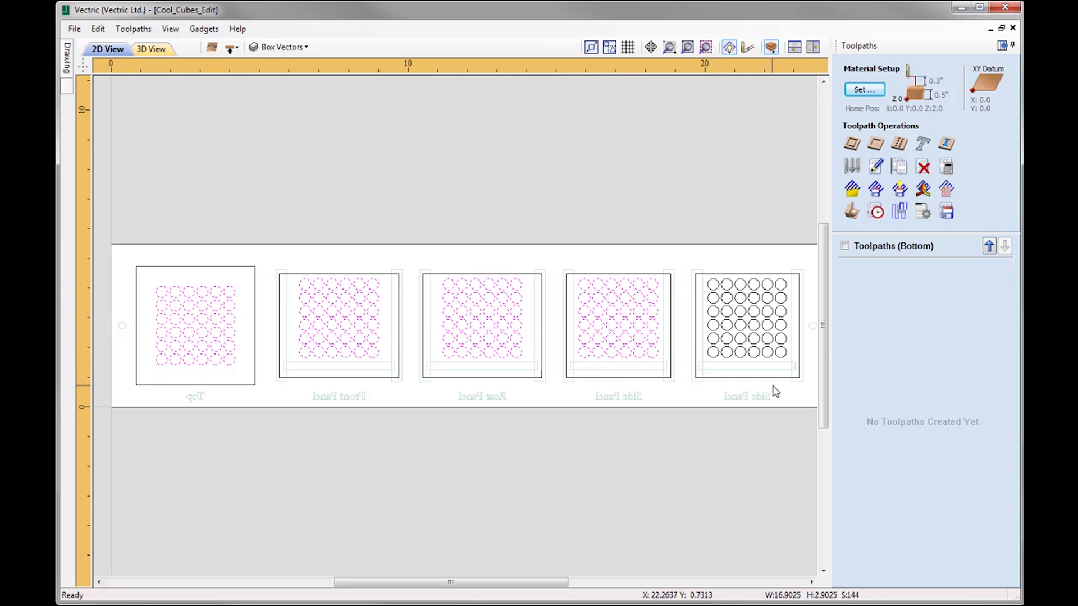
{"action": "left_click", "coordinate": [712, 288], "text": "shift"}
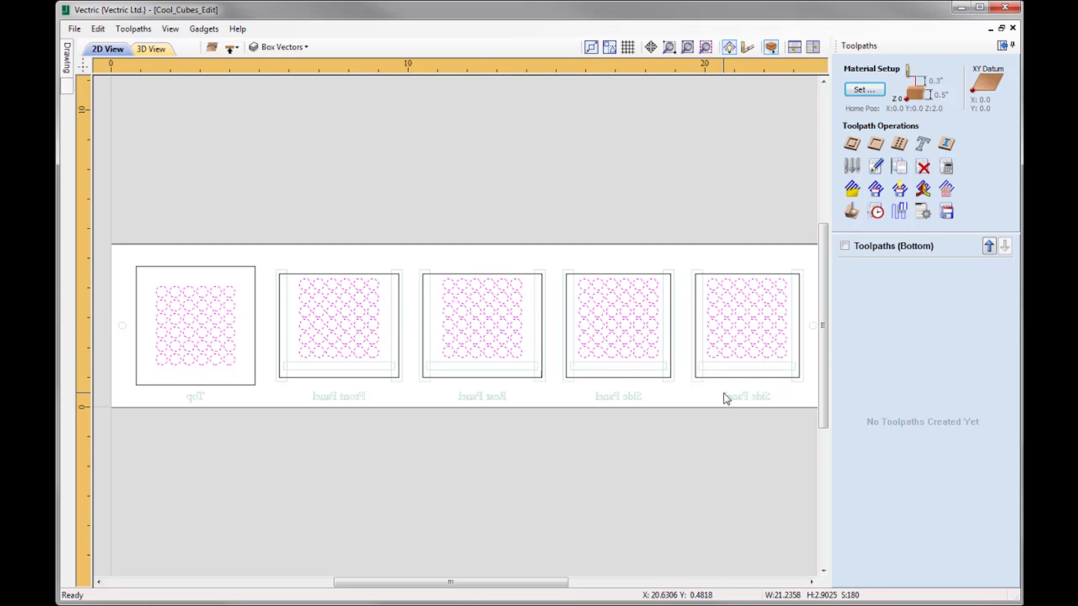
- Set up a profile toolpath with start depth 0.0 and cut depth 0.125 inches, using the Ball Nose (0.25 inch)
{"action": "left_click", "coordinate": [851, 144]}
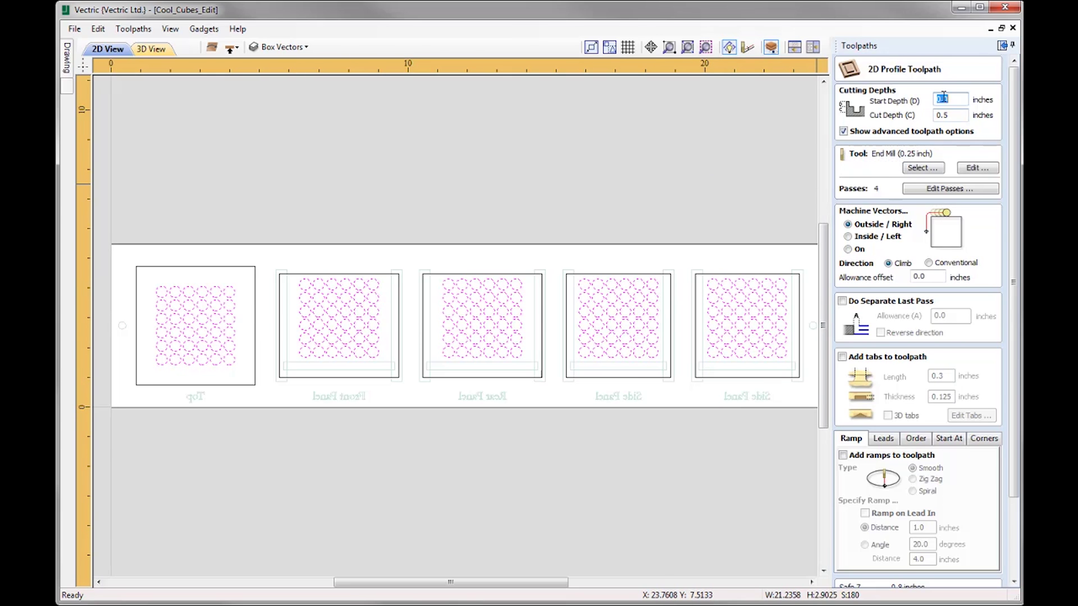
{"action": "left_click", "coordinate": [957, 115]}
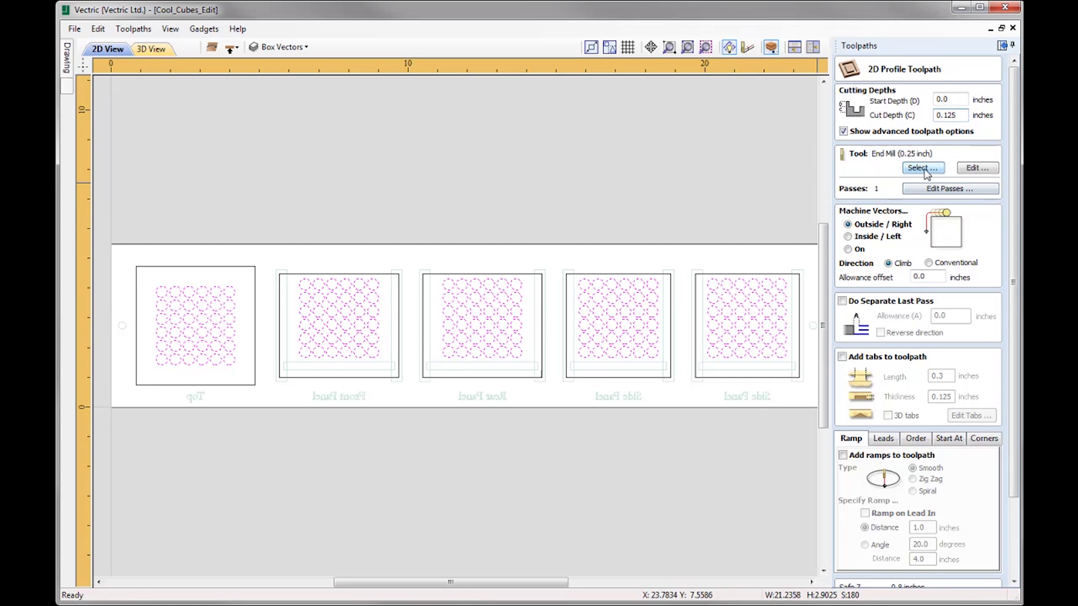
{"action": "left_click", "coordinate": [922, 169]}
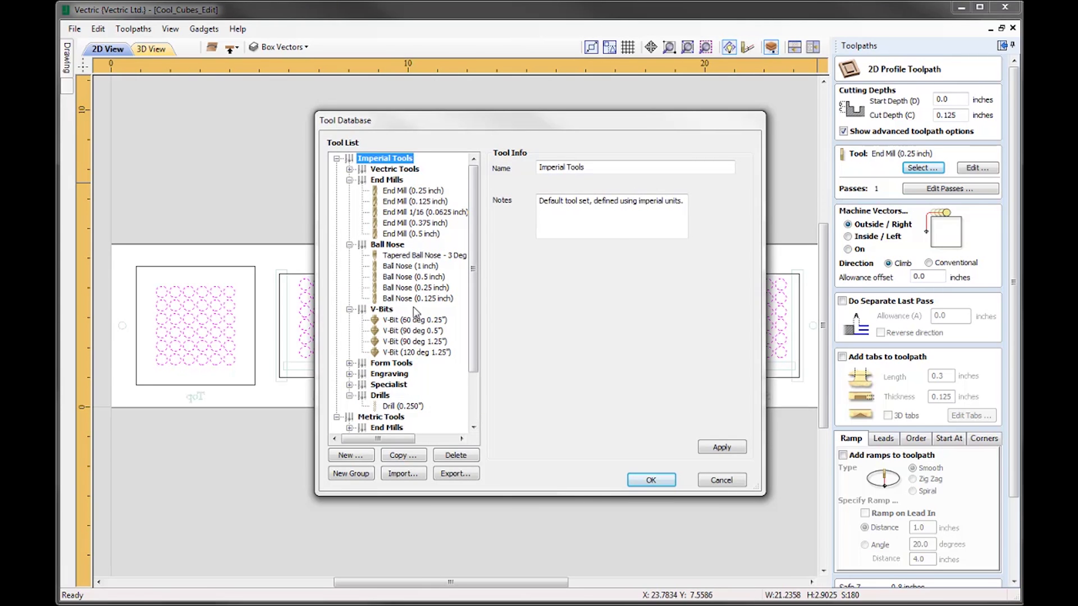
{"action": "left_click", "coordinate": [422, 288]}
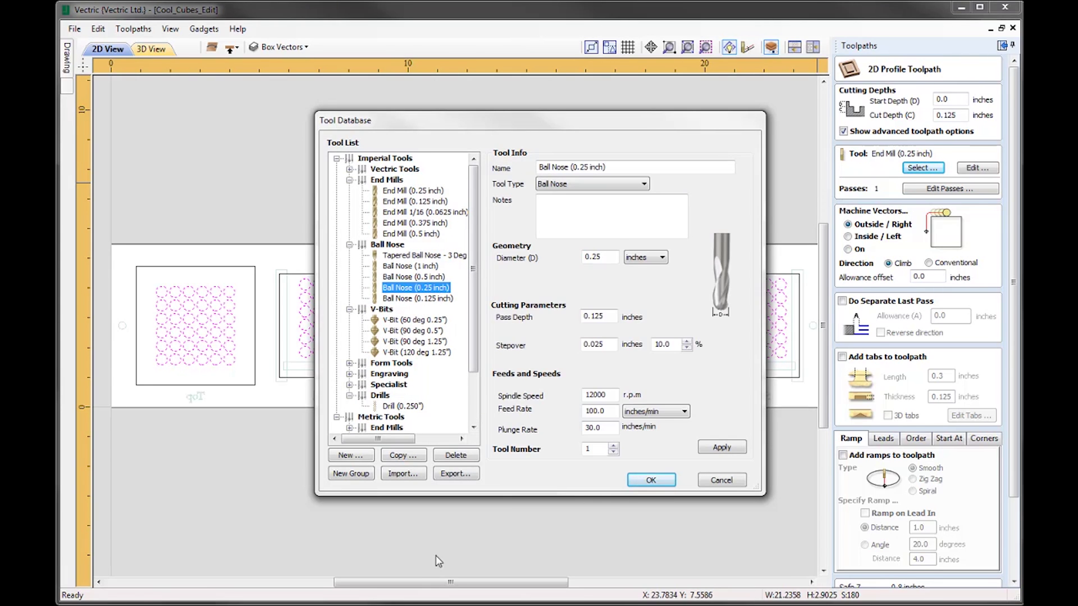
{"action": "left_click", "coordinate": [651, 481]}
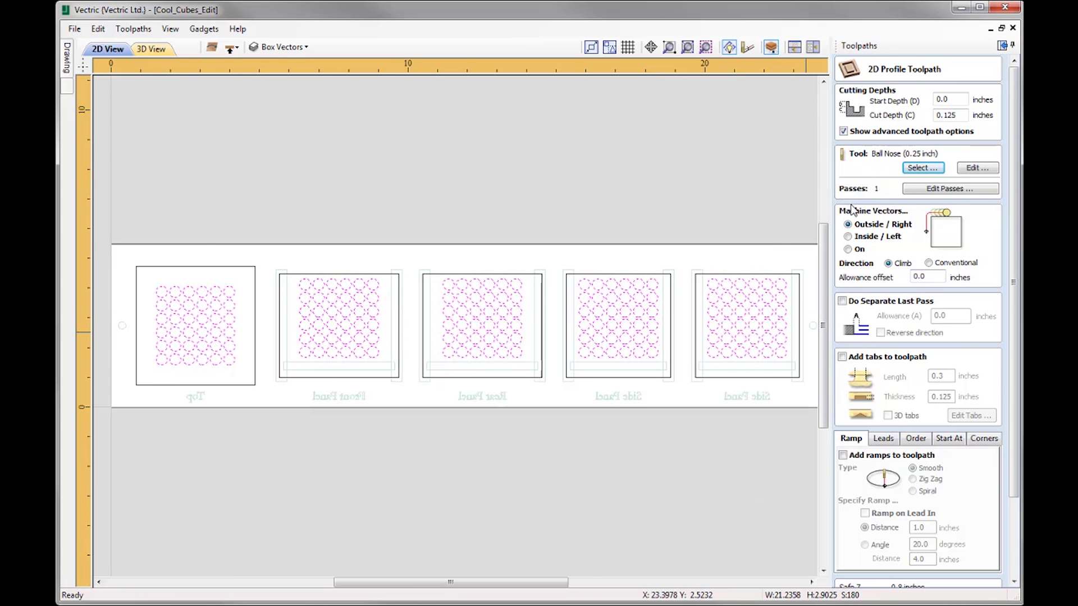
- Set the profile to machine inside the circles, name it Profile Decoration, and calculate it
{"action": "left_click", "coordinate": [848, 236]}
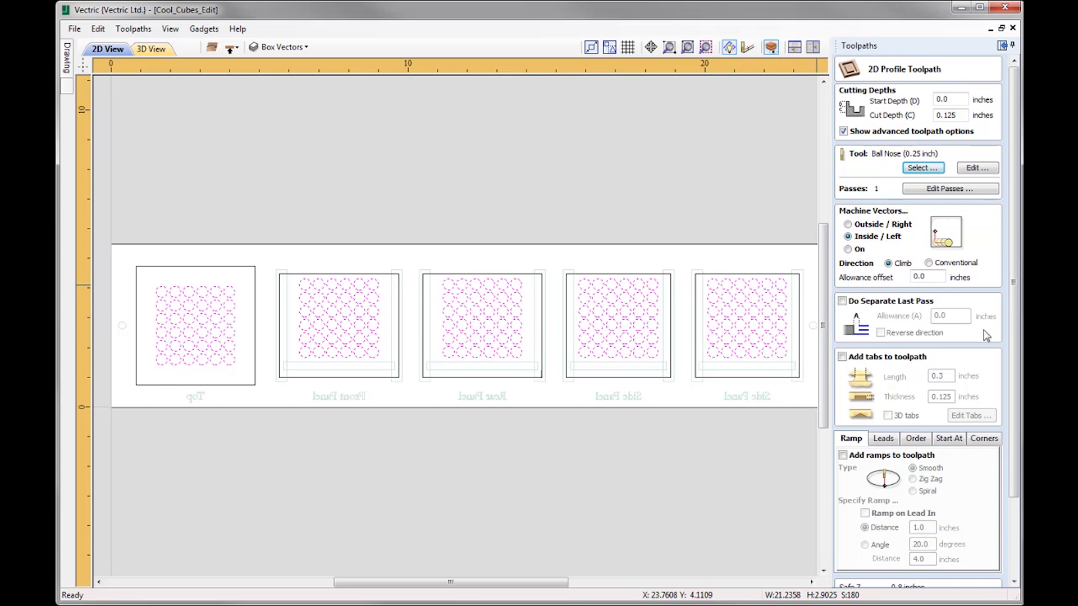
{"action": "scroll", "coordinate": [1017, 343], "scroll_direction": "down", "scroll_amount": 3}
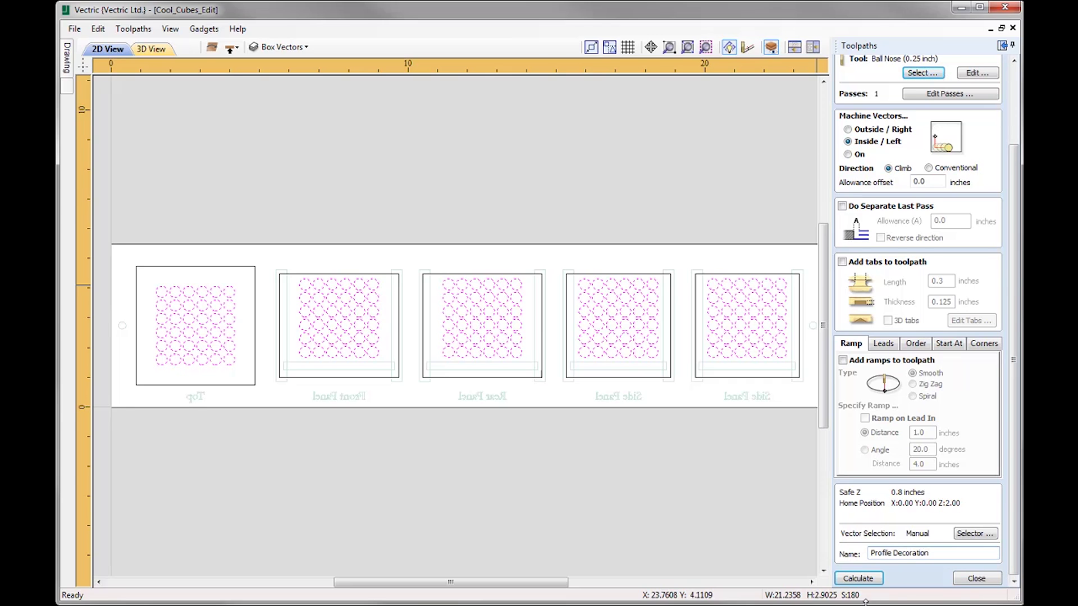
{"action": "left_click", "coordinate": [858, 578]}
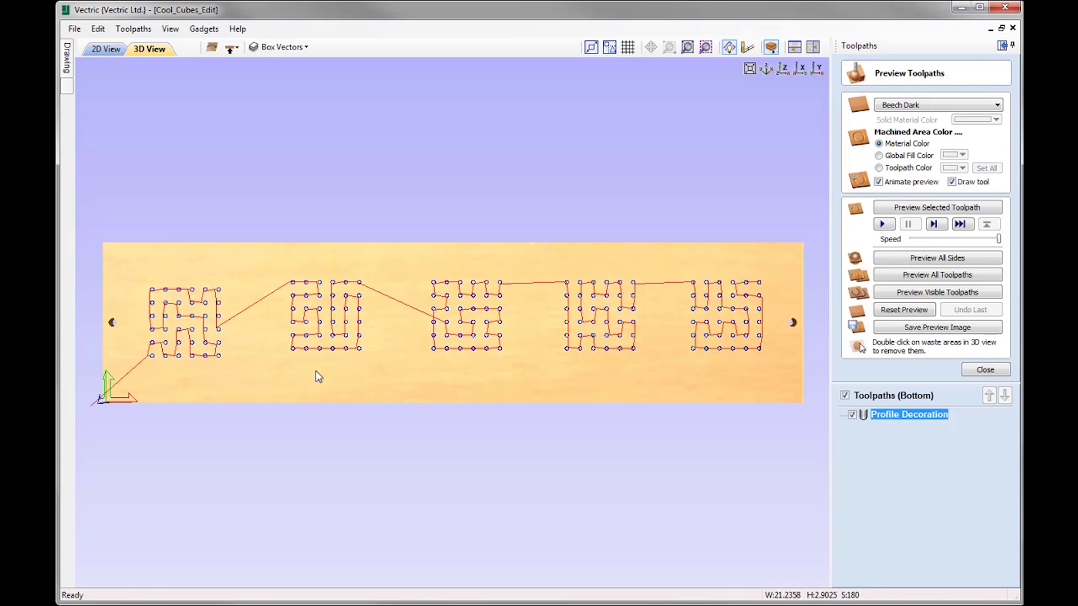
- Simulate the Profile Decoration toolpath, inspect the ring pattern up close and from above, and close the preview
{"action": "left_click", "coordinate": [936, 208]}
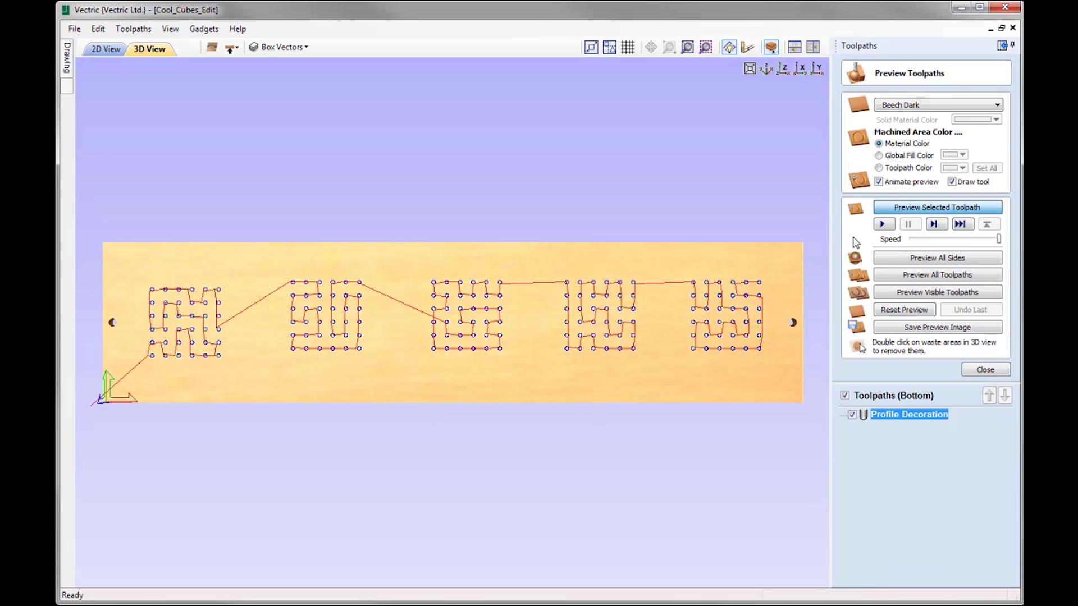
{"action": "left_click_drag", "start_coordinate": [646, 366], "coordinate": [477, 375]}
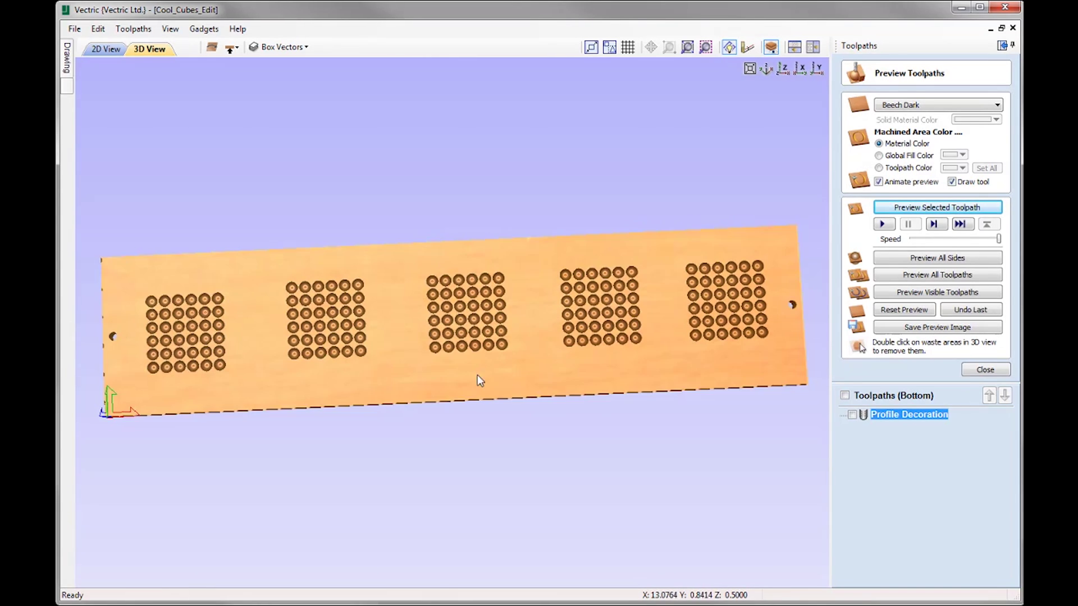
{"action": "scroll", "coordinate": [500, 362], "scroll_direction": "up", "scroll_amount": 3}
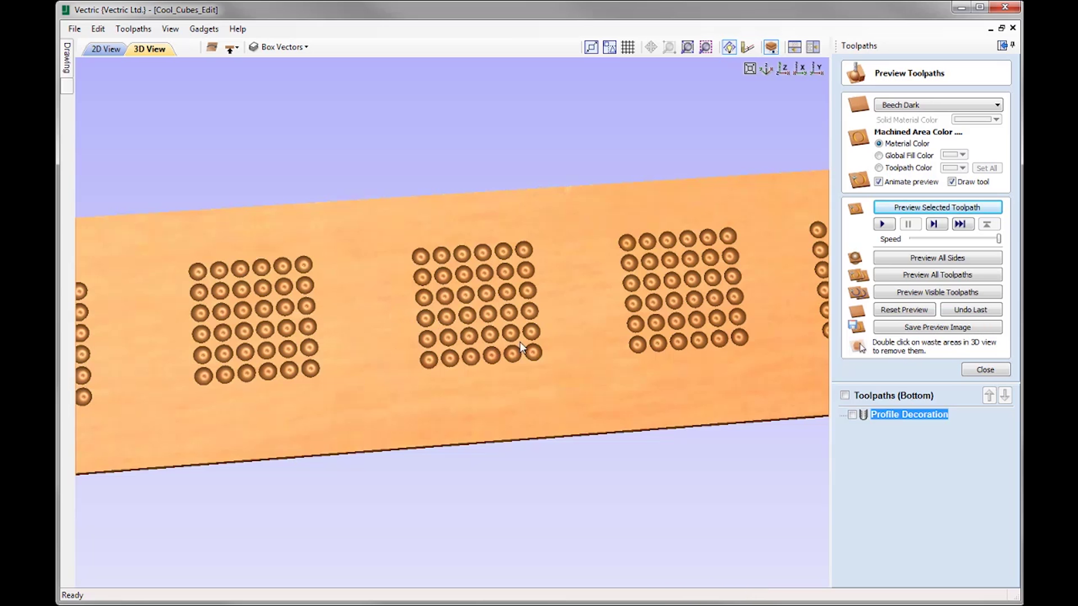
{"action": "left_click_drag", "start_coordinate": [408, 326], "coordinate": [469, 357]}
{"action": "scroll", "coordinate": [473, 352], "scroll_direction": "down", "scroll_amount": 4}
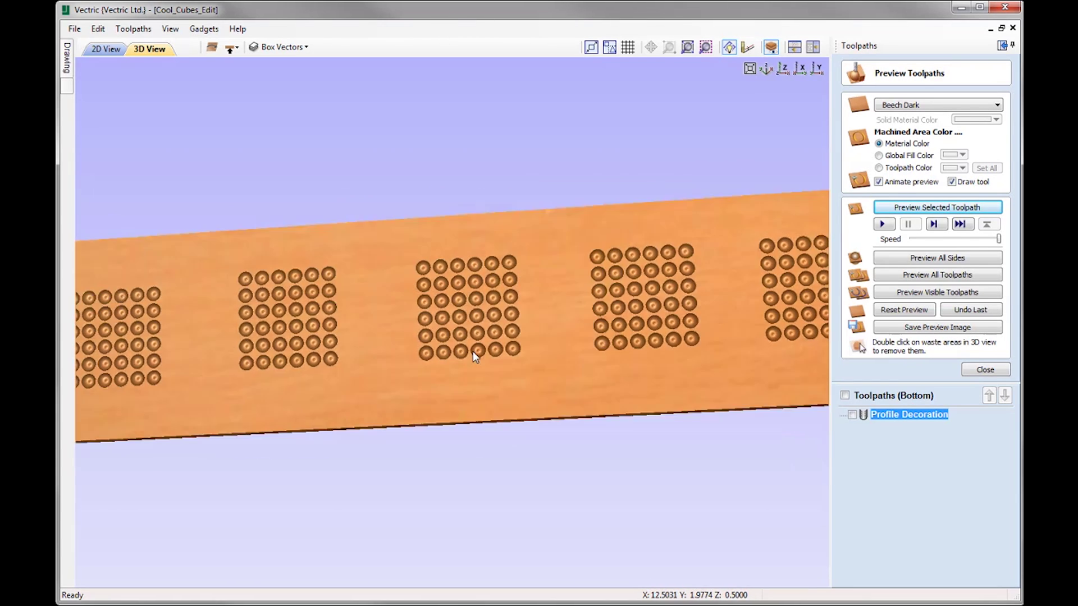
{"action": "left_click_drag", "start_coordinate": [564, 329], "coordinate": [442, 353]}
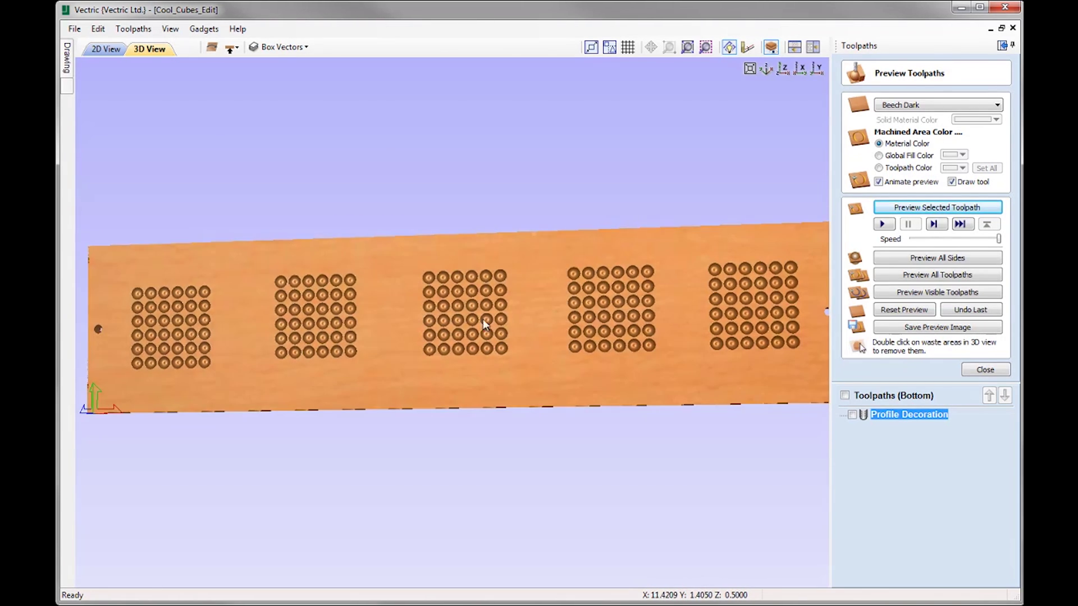
{"action": "left_click", "coordinate": [783, 69]}
{"action": "left_click", "coordinate": [985, 370]}
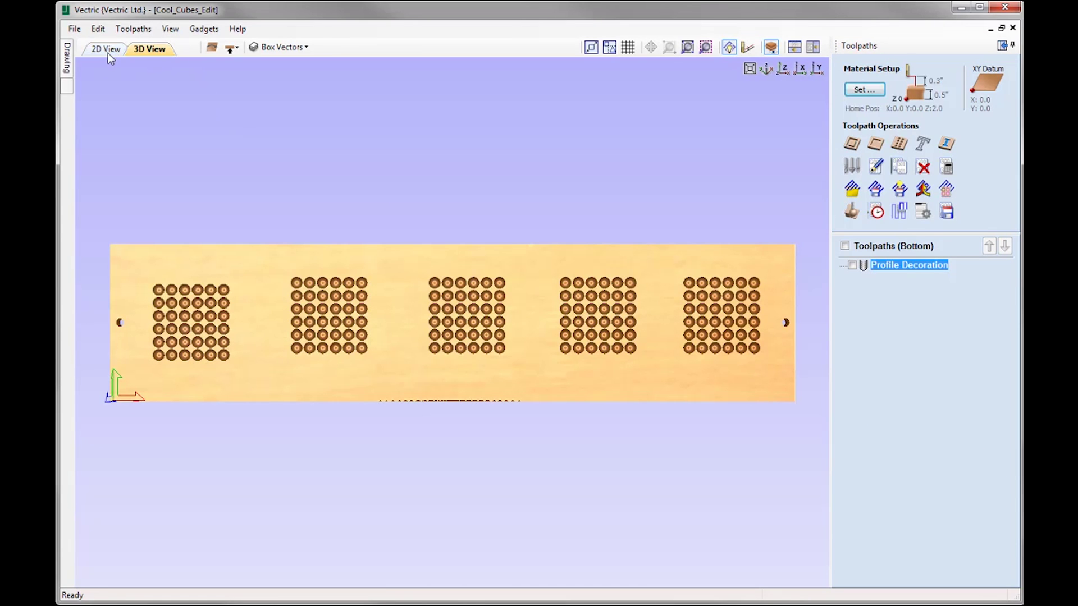
- Select the five panel outlines and set up an outside profile toolpath 0.5 inch deep with the End Mill (0.25 inch)
{"action": "left_click", "coordinate": [107, 49]}
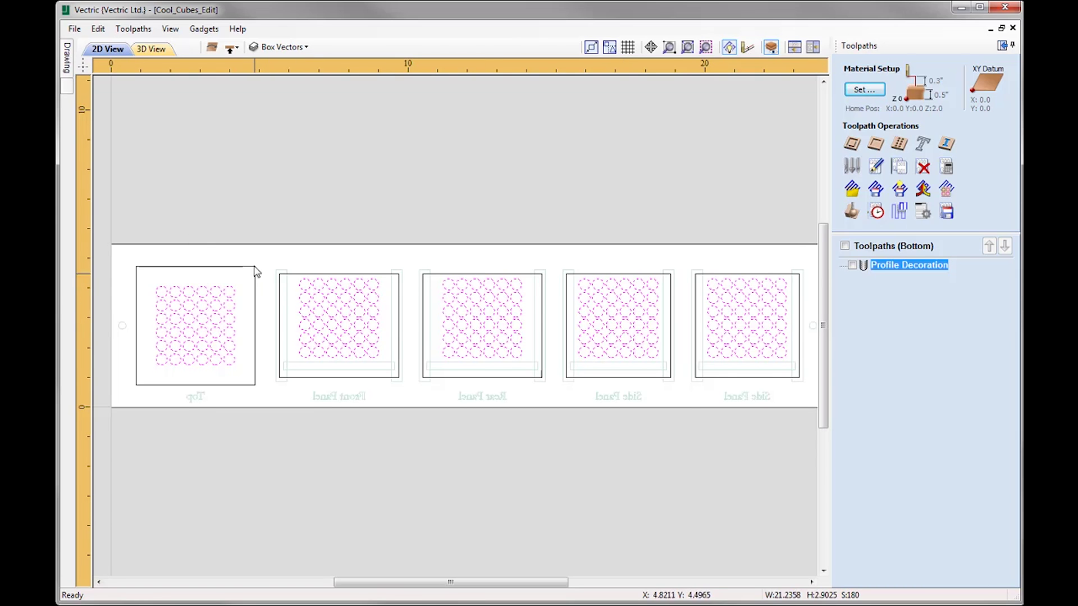
{"action": "left_click_drag", "start_coordinate": [807, 276], "coordinate": [219, 236]}
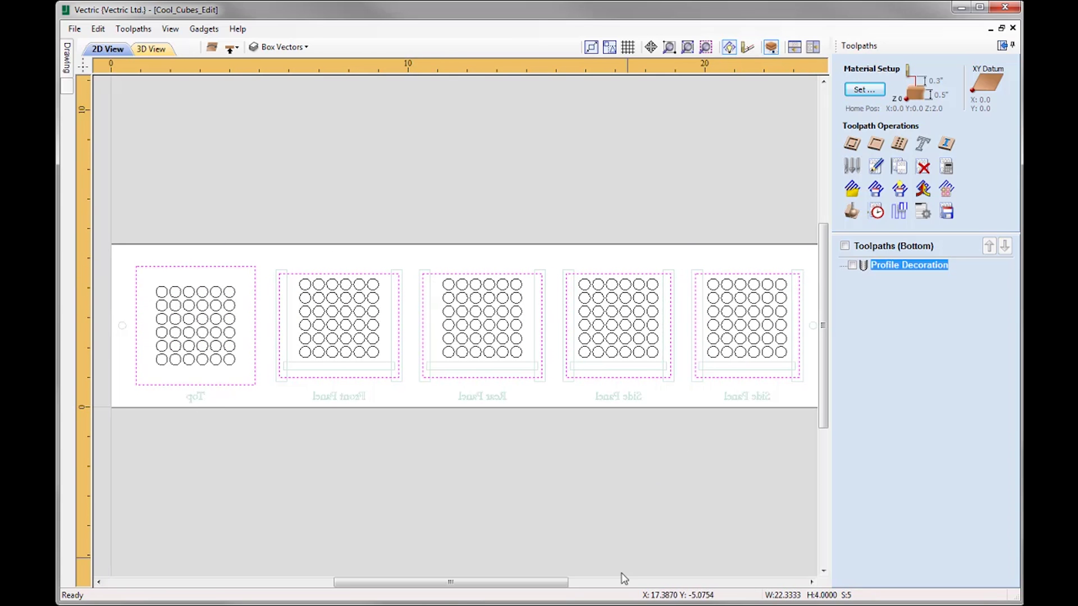
{"action": "left_click", "coordinate": [852, 145]}
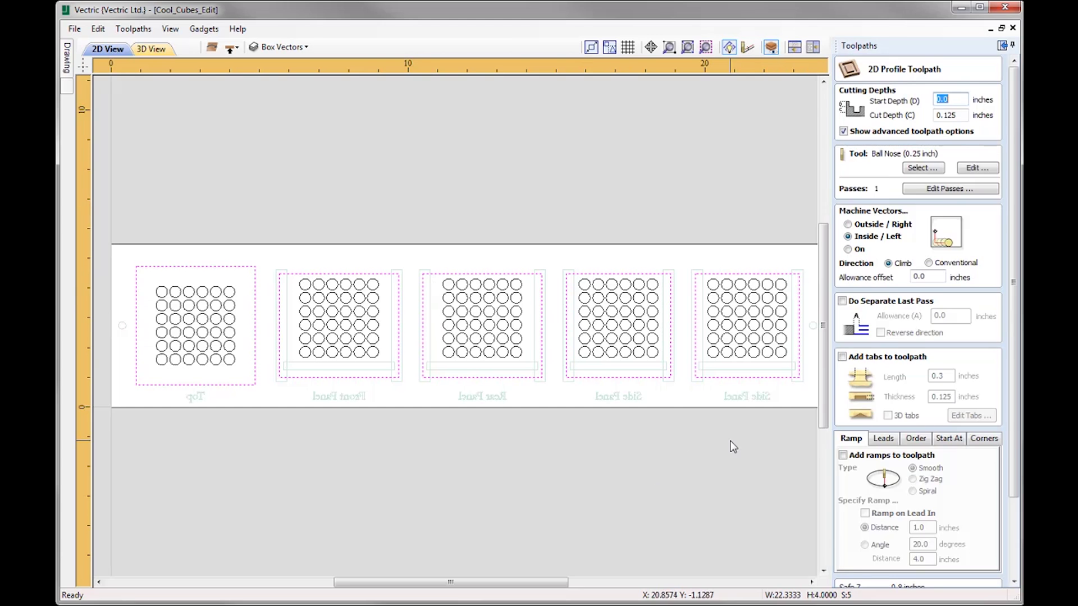
{"action": "key", "text": "Tab"}
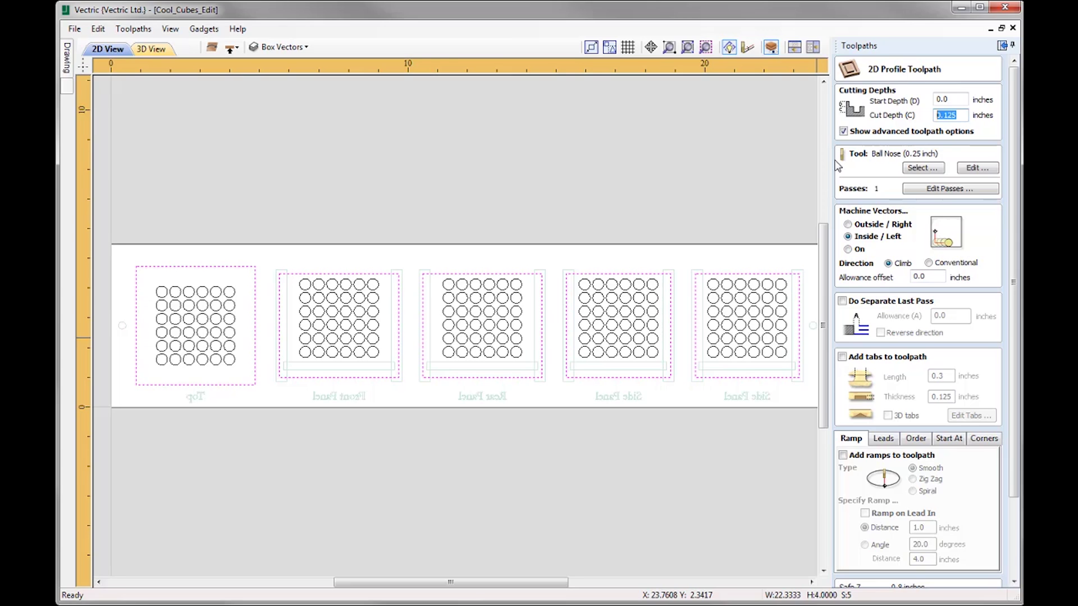
{"action": "type", "text": "2"}
{"action": "left_click", "coordinate": [923, 168]}
{"action": "left_click", "coordinate": [411, 192]}
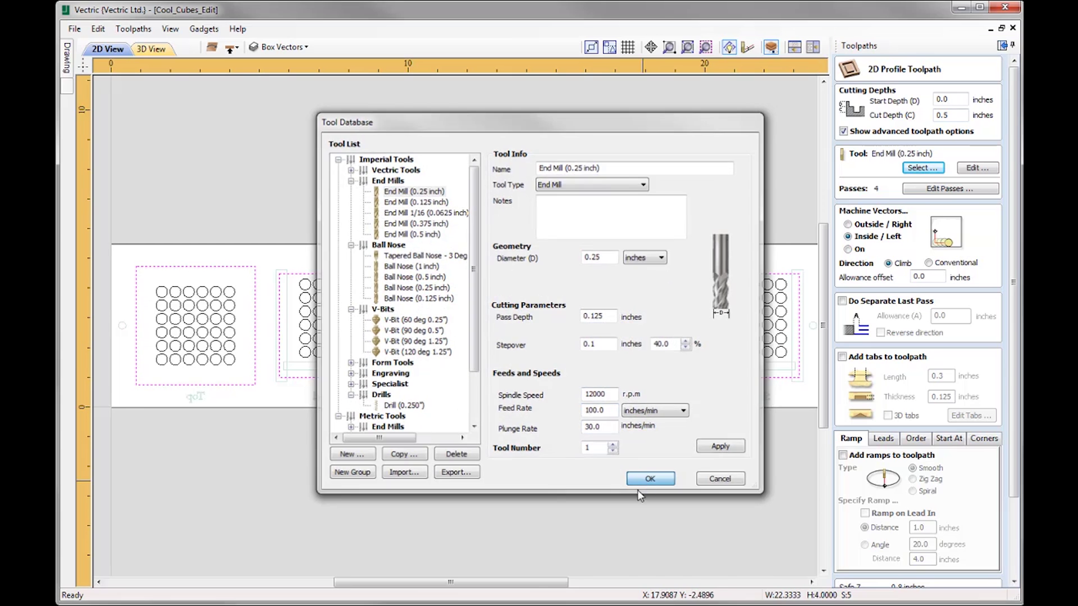
{"action": "left_click", "coordinate": [643, 483]}
{"action": "left_click", "coordinate": [872, 224]}
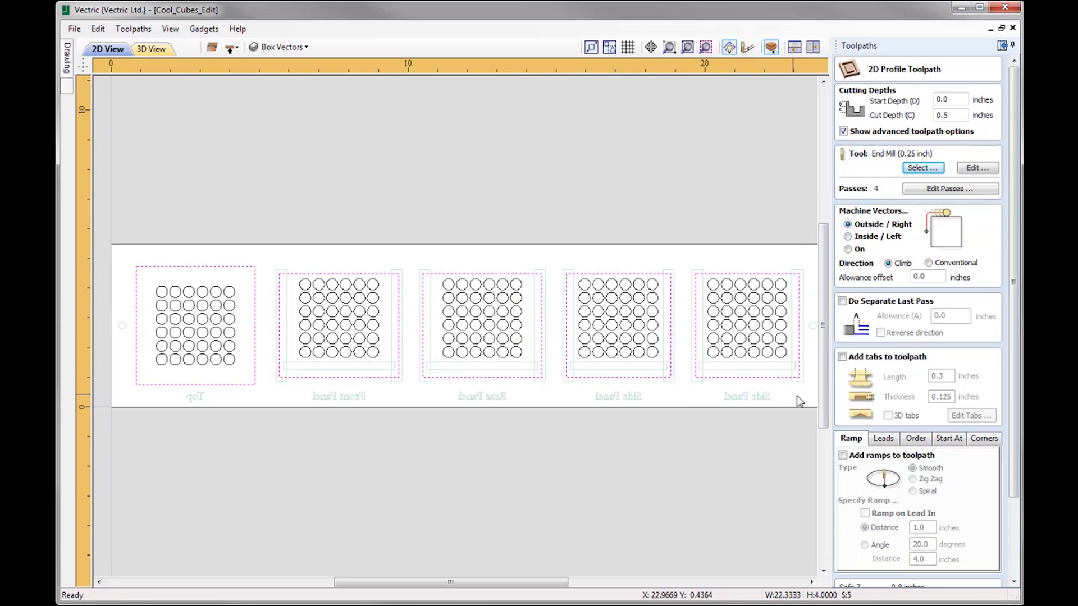
- Add tabs to the cutout toolpath, four per panel outline, and shift the upper-right tab of the rightmost Side Panel slightly inward
{"action": "left_click_drag", "start_coordinate": [1012, 310], "coordinate": [1014, 380]}
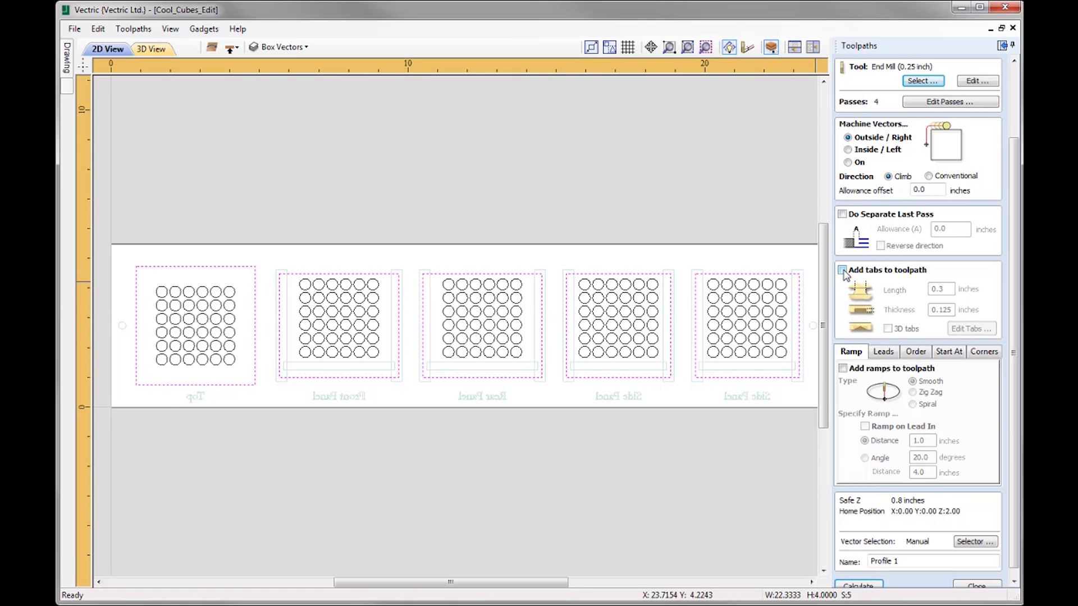
{"action": "left_click", "coordinate": [843, 271]}
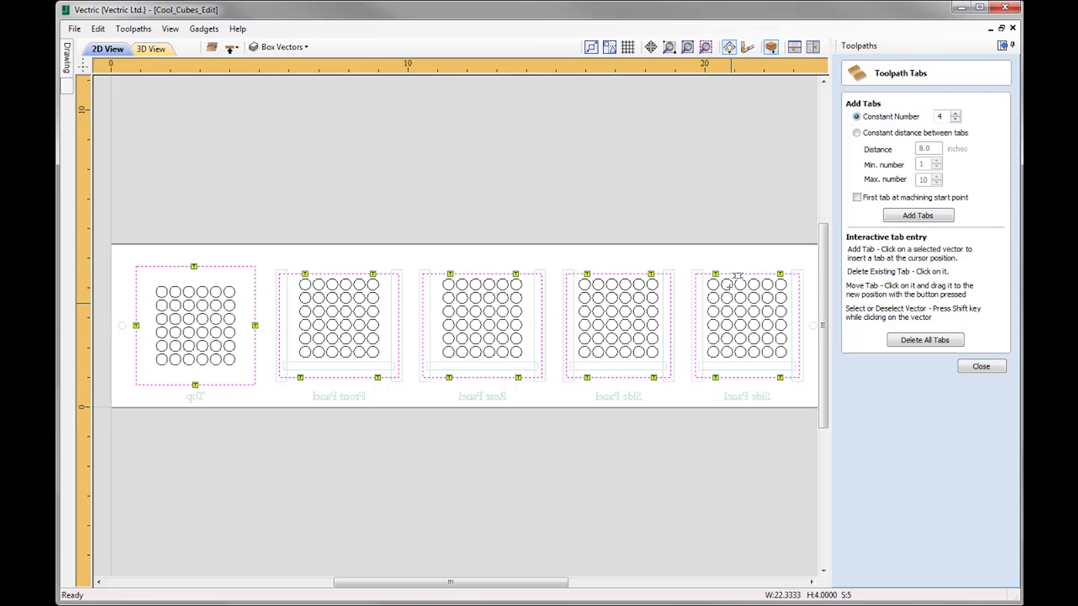
{"action": "left_click", "coordinate": [779, 274]}
{"action": "left_click", "coordinate": [772, 273]}
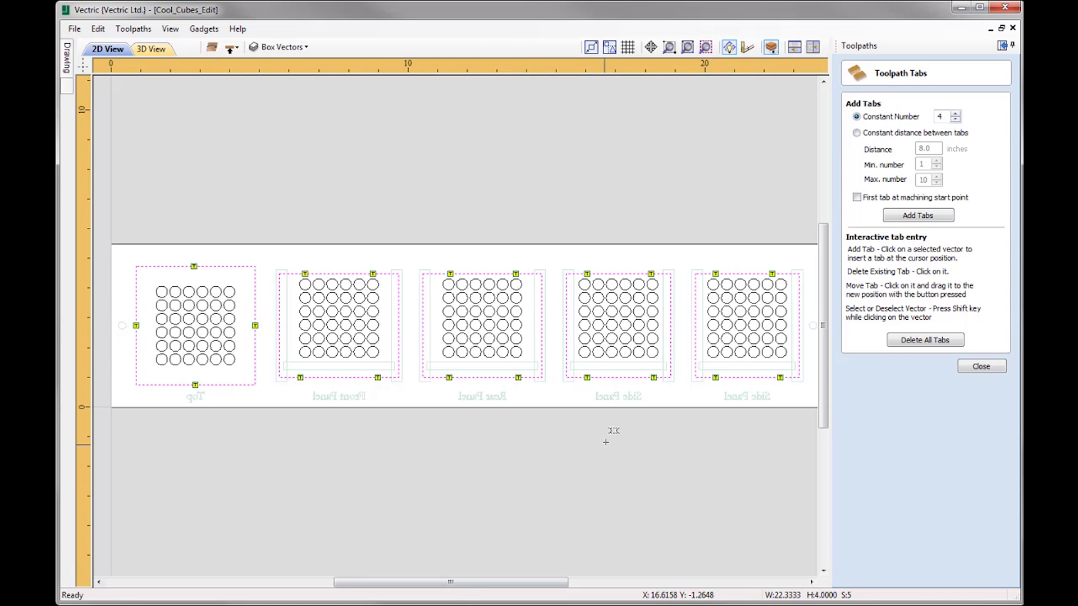
{"action": "left_click", "coordinate": [980, 368]}
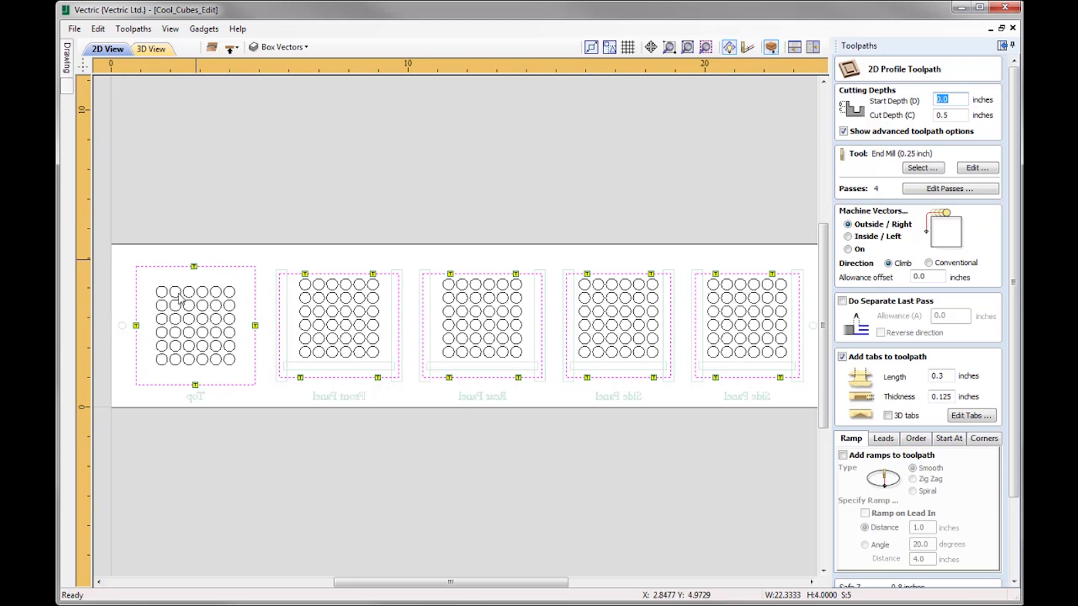
- Name the outside profile toolpath Profile Cutout and calculate it
{"action": "scroll", "coordinate": [934, 563], "scroll_direction": "down", "scroll_amount": 3}
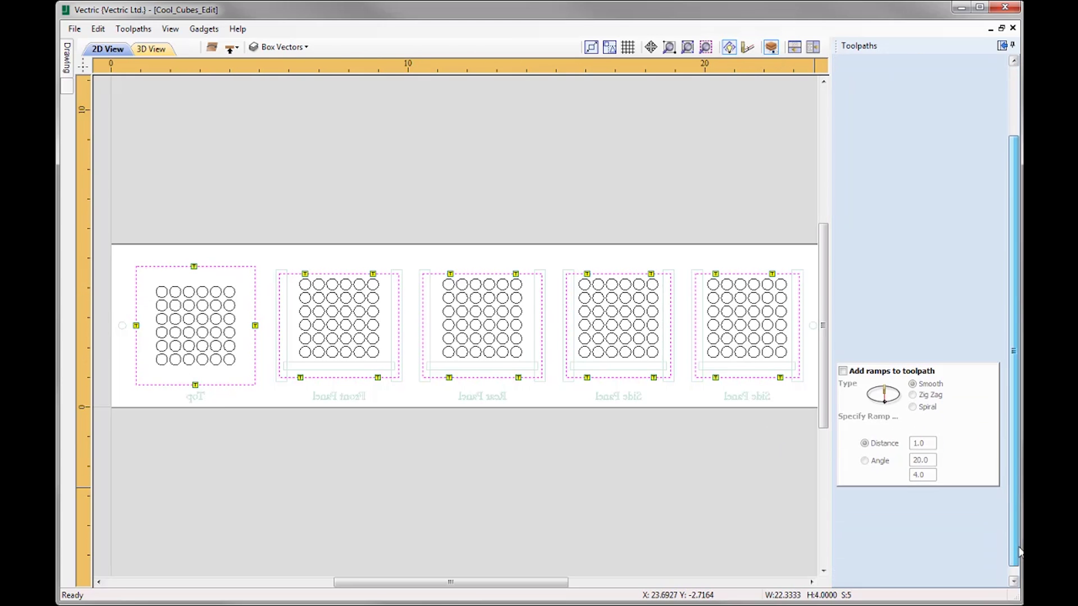
{"action": "left_click", "coordinate": [923, 554]}
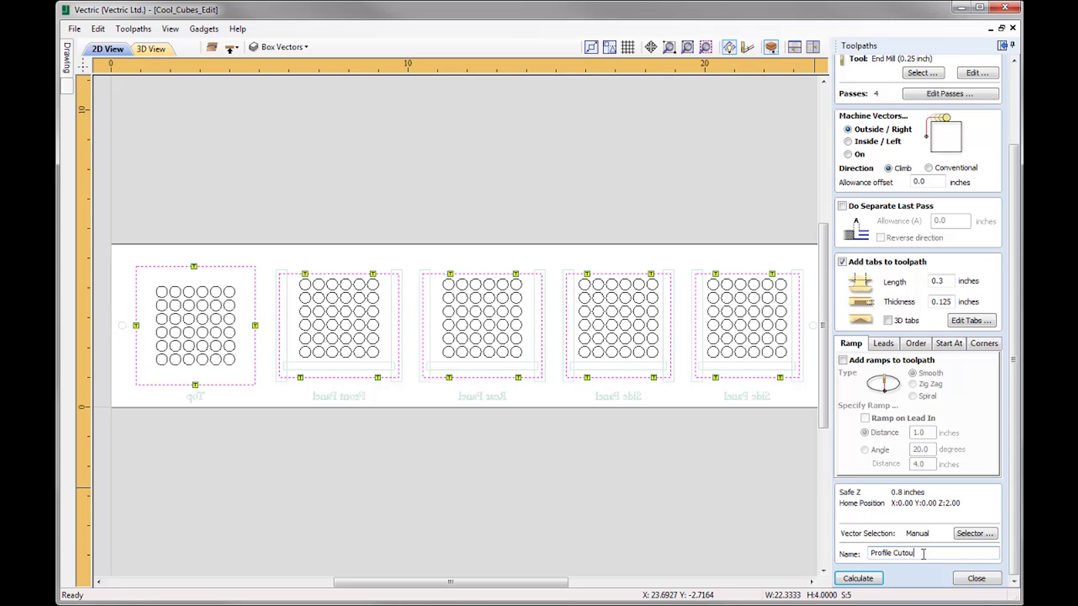
{"action": "left_click", "coordinate": [873, 579]}
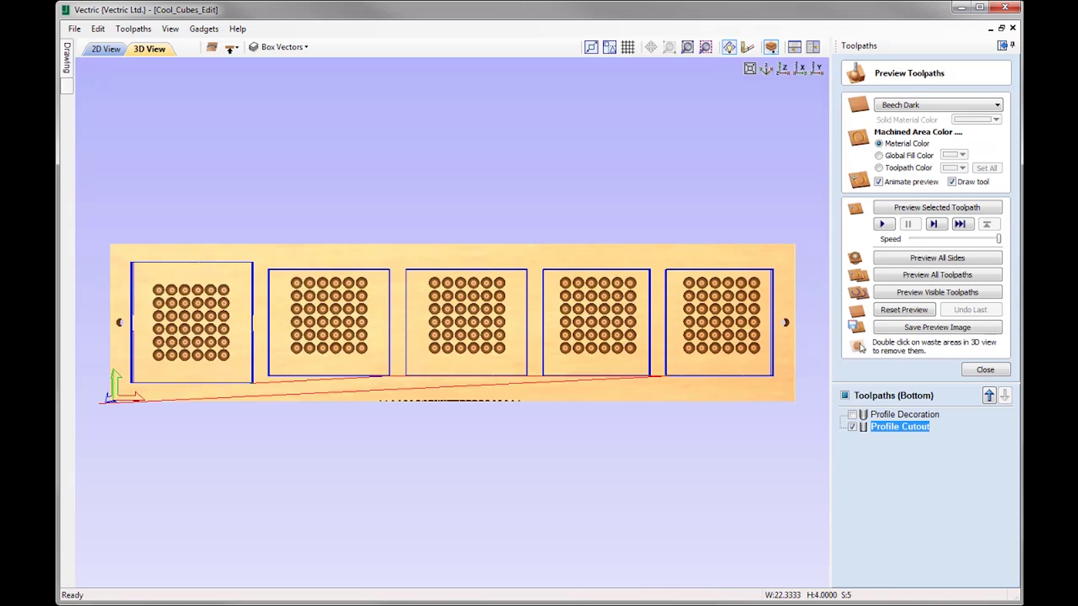
- Simulate the Profile Cutout toolpath, inspect the tabbed panels from both sides and from above, and close the preview
{"action": "left_click", "coordinate": [937, 209]}
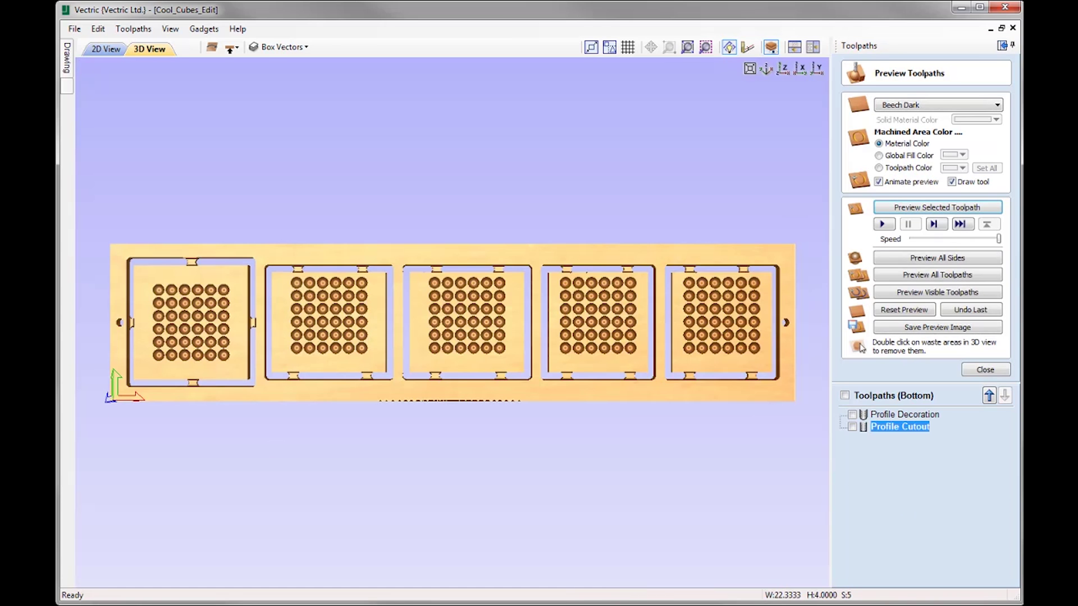
{"action": "left_click_drag", "start_coordinate": [534, 402], "coordinate": [339, 404]}
{"action": "scroll", "coordinate": [460, 331], "scroll_direction": "up", "scroll_amount": 3}
{"action": "left_click_drag", "start_coordinate": [468, 337], "coordinate": [493, 352]}
{"action": "scroll", "coordinate": [449, 350], "scroll_direction": "down", "scroll_amount": 6}
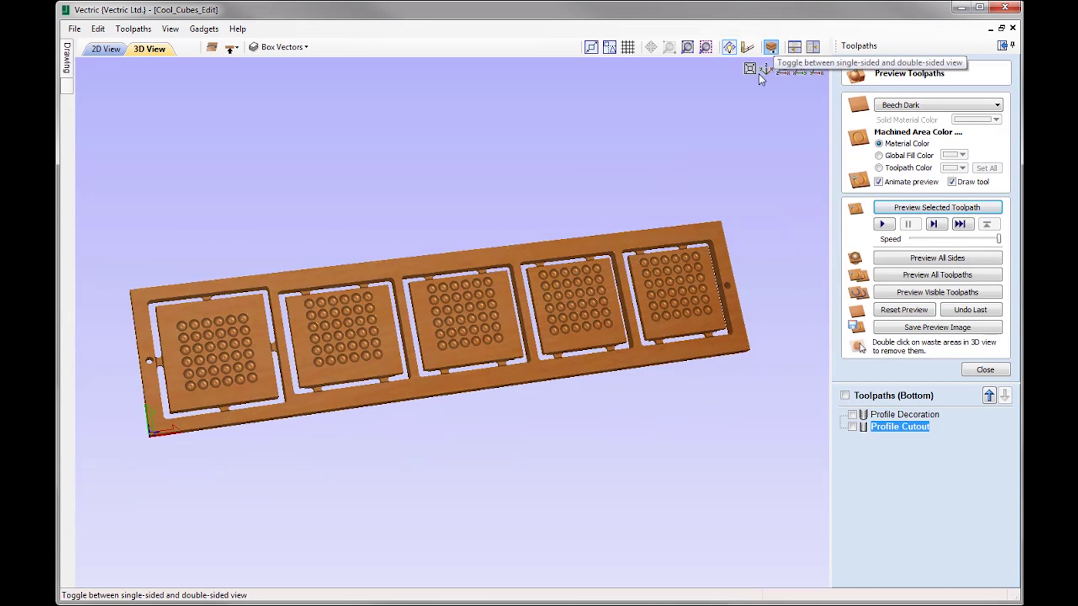
{"action": "left_click_drag", "start_coordinate": [194, 340], "coordinate": [299, 382]}
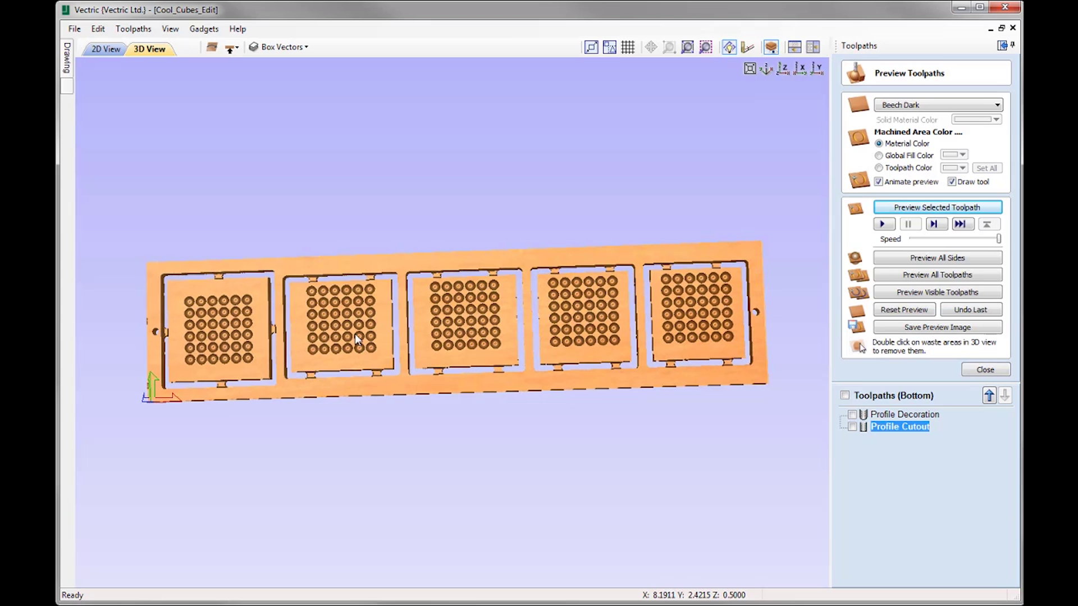
{"action": "mouse_move", "coordinate": [348, 369]}
{"action": "left_mouse_down"}
{"action": "mouse_move", "coordinate": [416, 362]}
{"action": "mouse_move", "coordinate": [333, 357]}
{"action": "mouse_move", "coordinate": [422, 345]}
{"action": "mouse_move", "coordinate": [344, 336]}
{"action": "mouse_move", "coordinate": [666, 298]}
{"action": "mouse_move", "coordinate": [416, 318]}
{"action": "mouse_move", "coordinate": [548, 279]}
{"action": "mouse_move", "coordinate": [459, 289]}
{"action": "mouse_move", "coordinate": [493, 296]}
{"action": "left_mouse_up"}
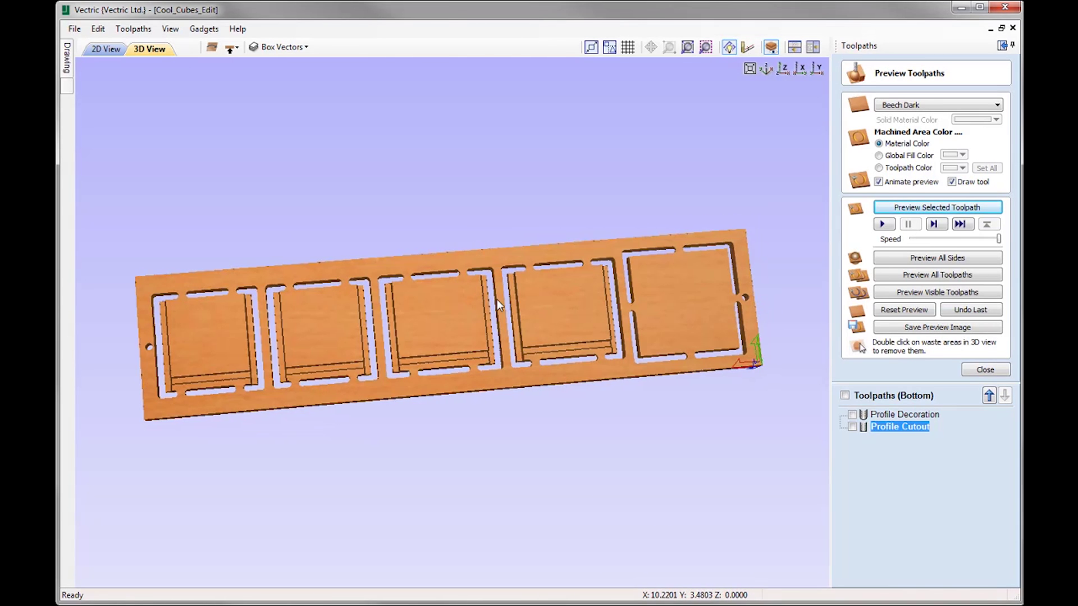
{"action": "left_click", "coordinate": [786, 69]}
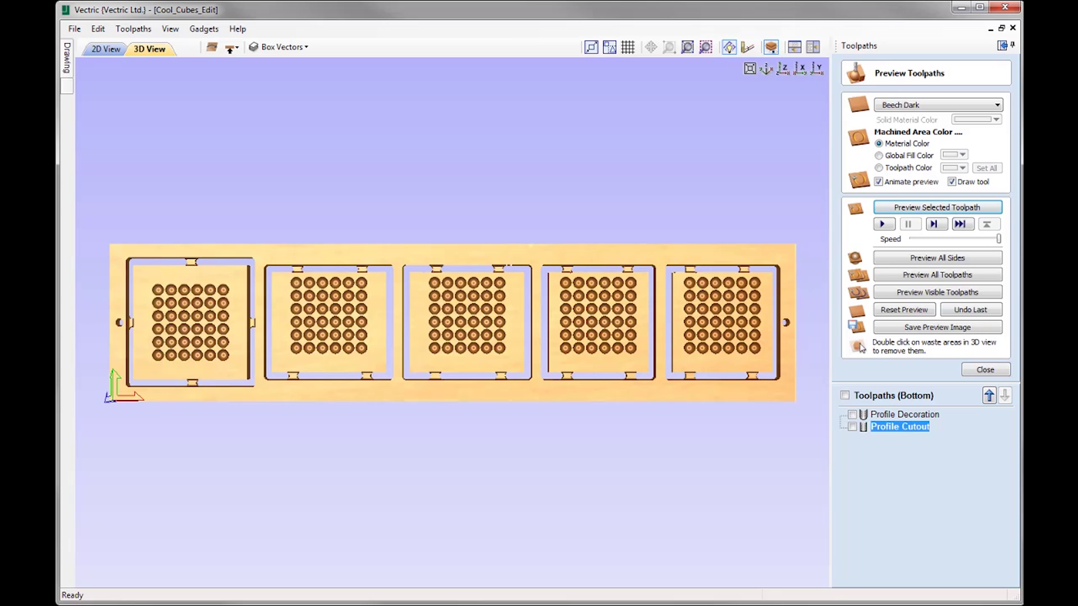
{"action": "left_click", "coordinate": [986, 372]}
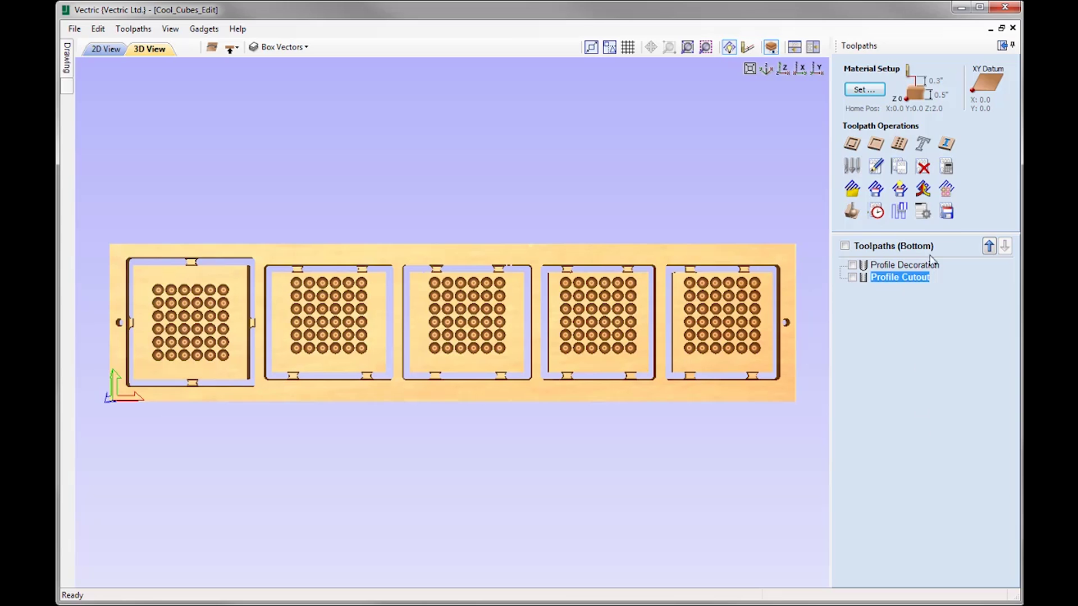
- Save the Profile Decoration toolpath with the side added to its name, using G Code (inch), as Bottom_Profile Decoration.tap
{"action": "left_click", "coordinate": [947, 211]}
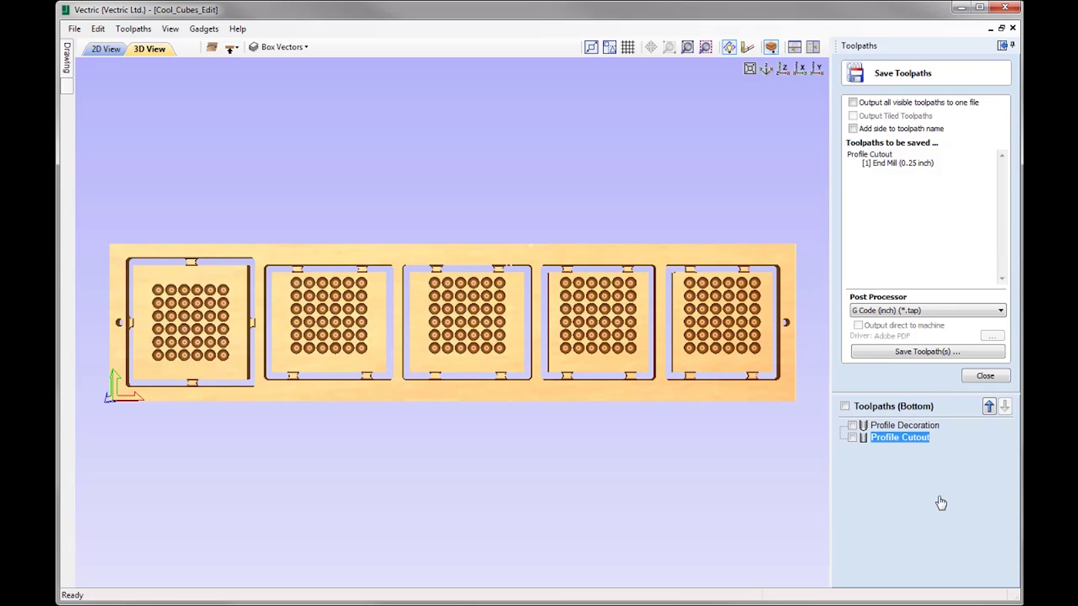
{"action": "left_click", "coordinate": [888, 428]}
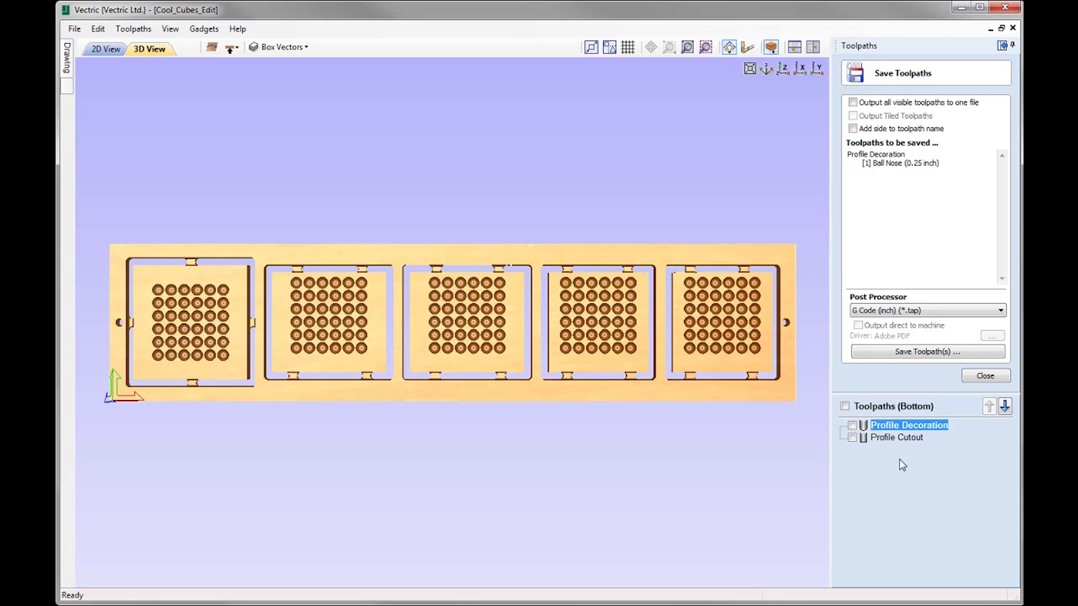
{"action": "left_click", "coordinate": [852, 129]}
{"action": "left_click", "coordinate": [929, 311]}
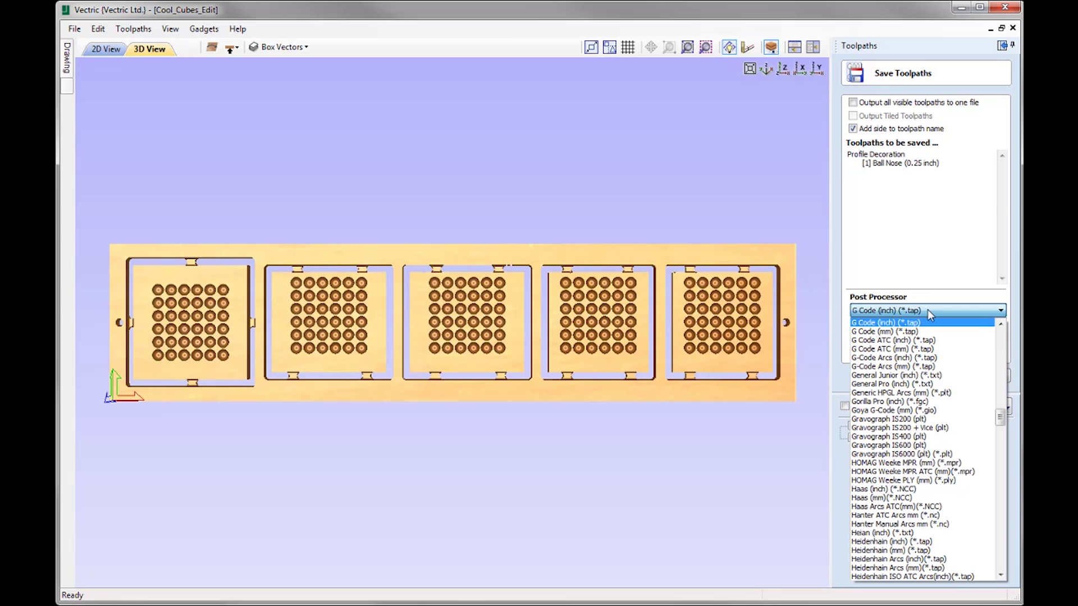
{"action": "left_click", "coordinate": [927, 310]}
{"action": "left_click", "coordinate": [934, 353]}
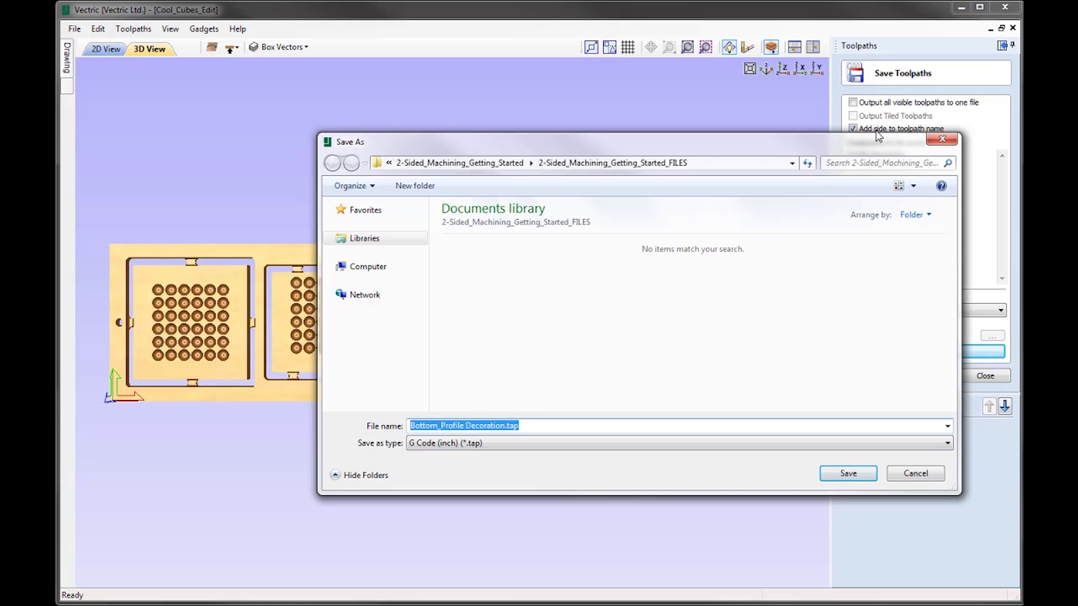
{"action": "left_click", "coordinate": [848, 482]}
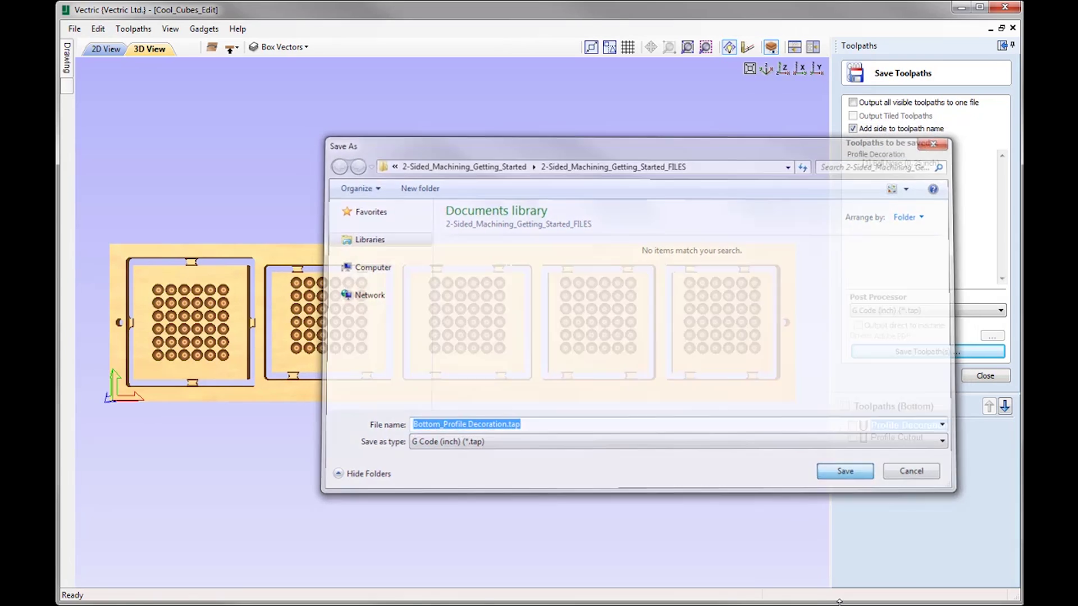
- Save the Profile Cutout toolpath as Bottom_Profile Cutout.tap
{"action": "left_click", "coordinate": [913, 441]}
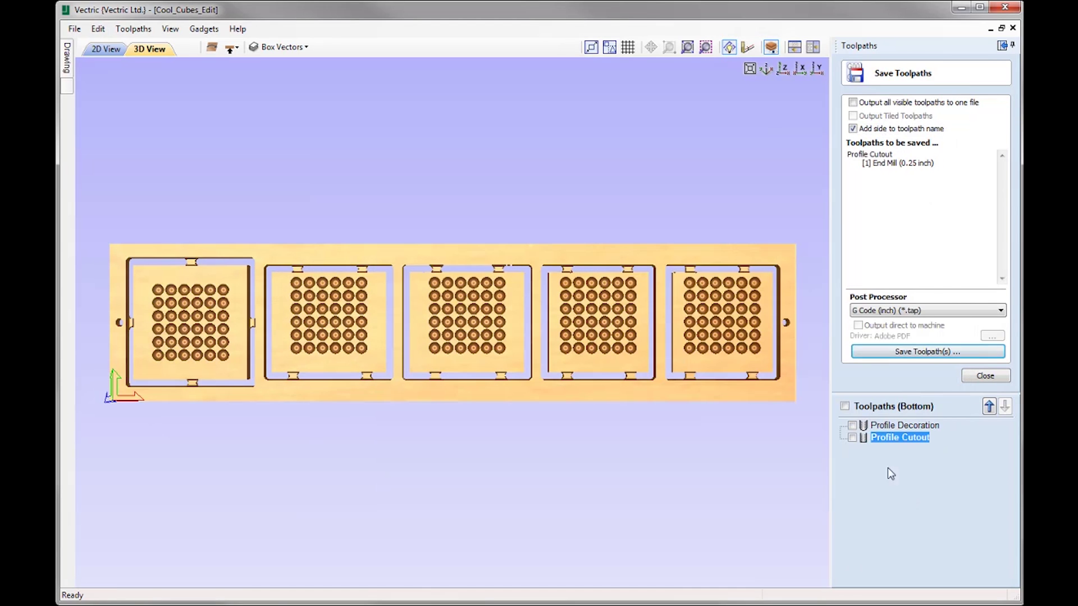
{"action": "left_click", "coordinate": [918, 352]}
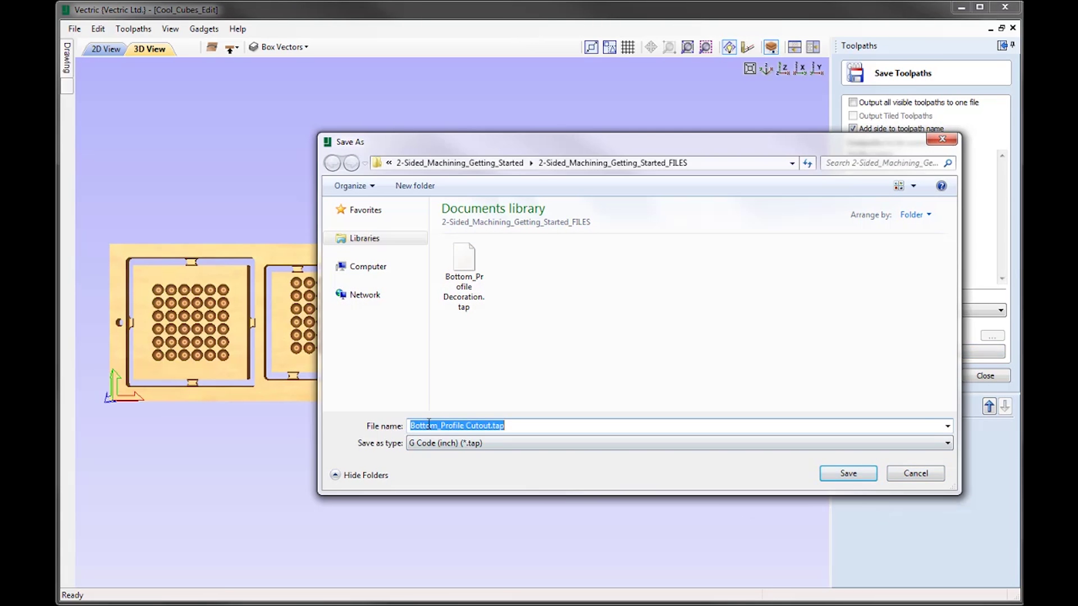
{"action": "left_click", "coordinate": [858, 474]}
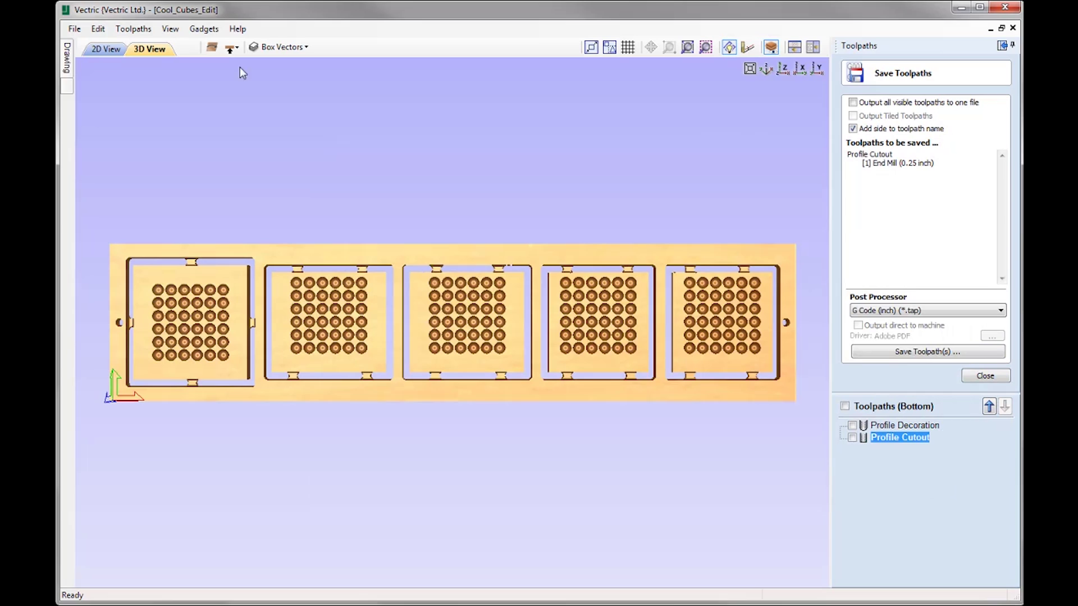
- Switch to the top side, check the file name offered for saving Pocket 1 without saving it, and leave toolpath saving
{"action": "left_click", "coordinate": [230, 48]}
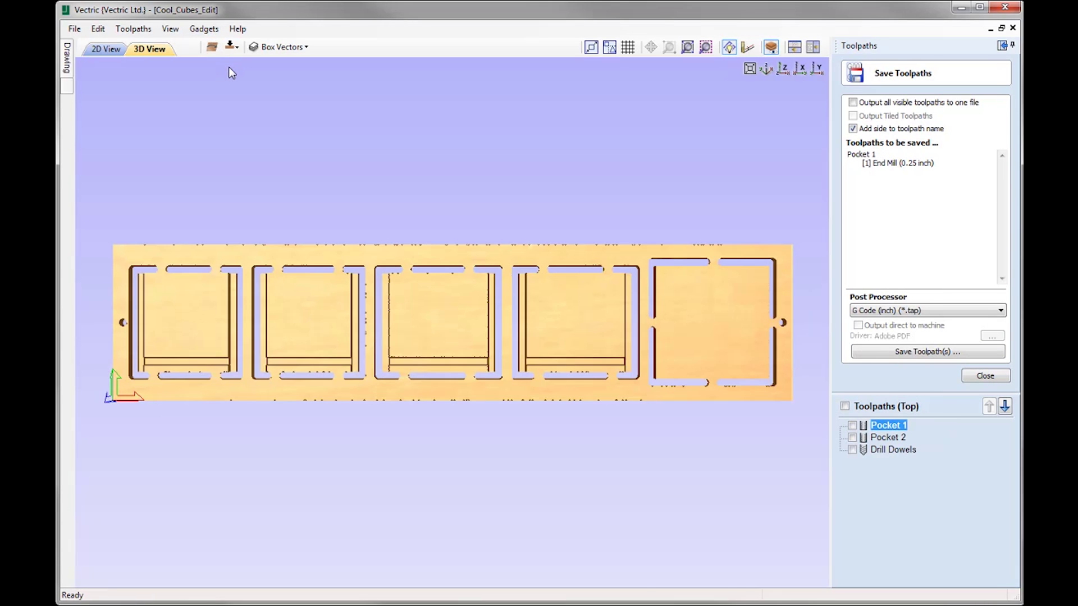
{"action": "left_click", "coordinate": [923, 356]}
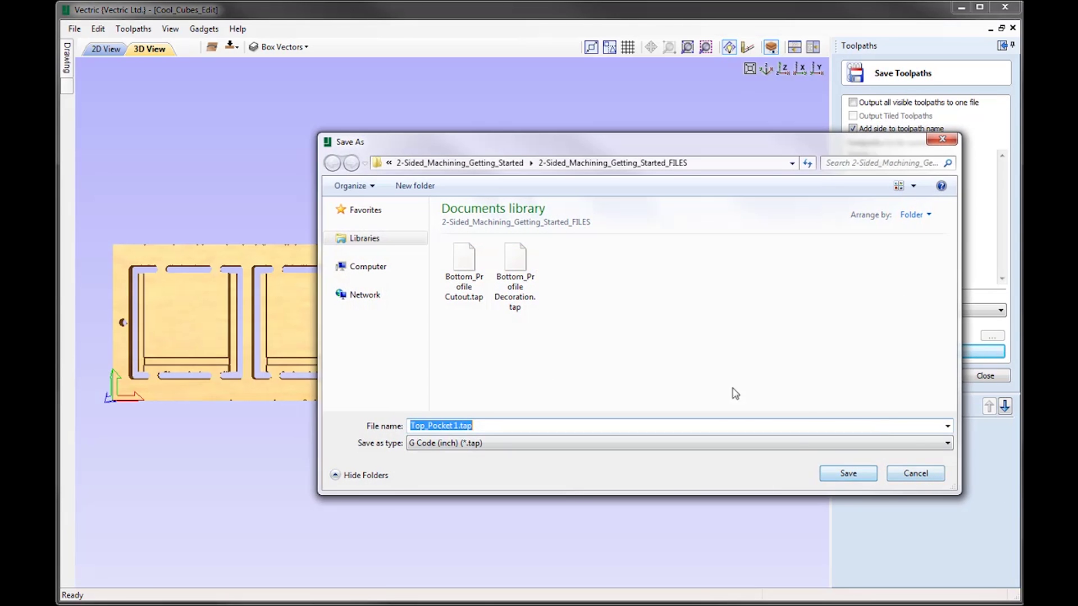
{"action": "left_click", "coordinate": [915, 474]}
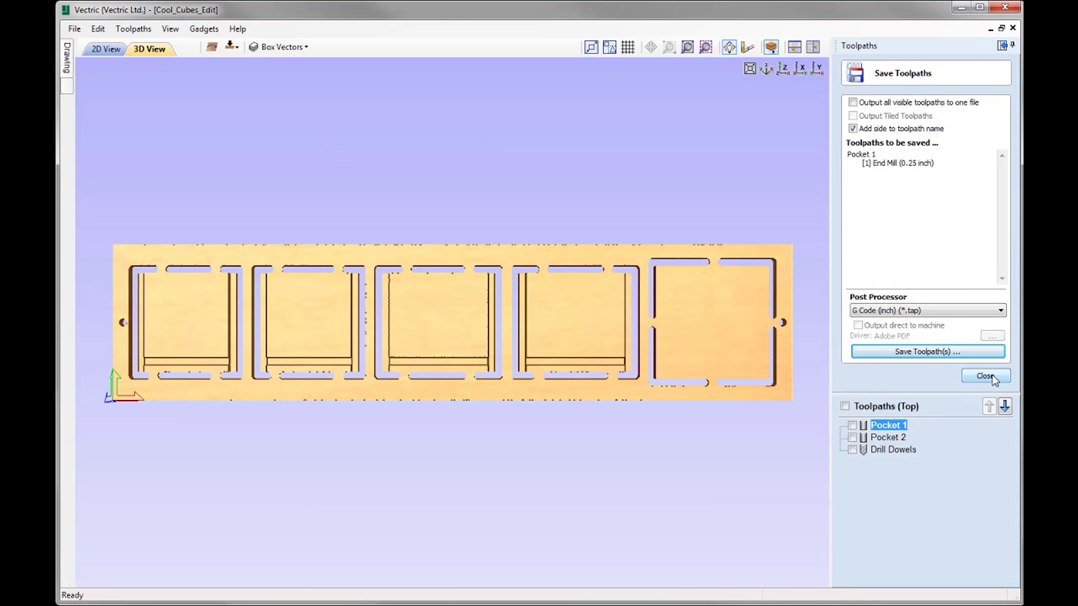
{"action": "left_click", "coordinate": [986, 377]}
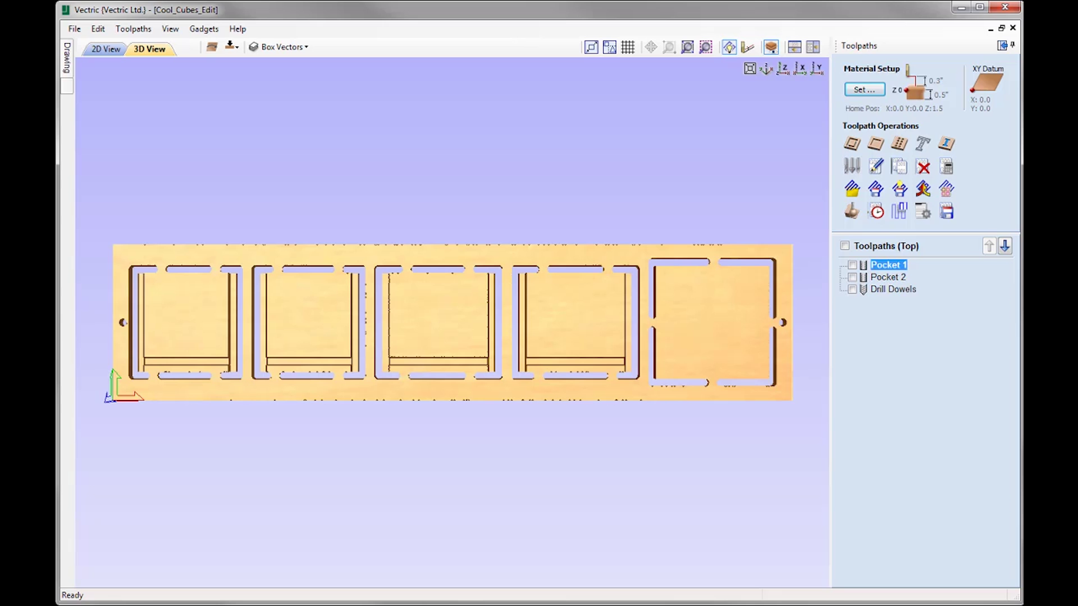
- Save the job under the new name 2-Sided_Machining_Getting_Started as a VCarve file
{"action": "left_click", "coordinate": [75, 28]}
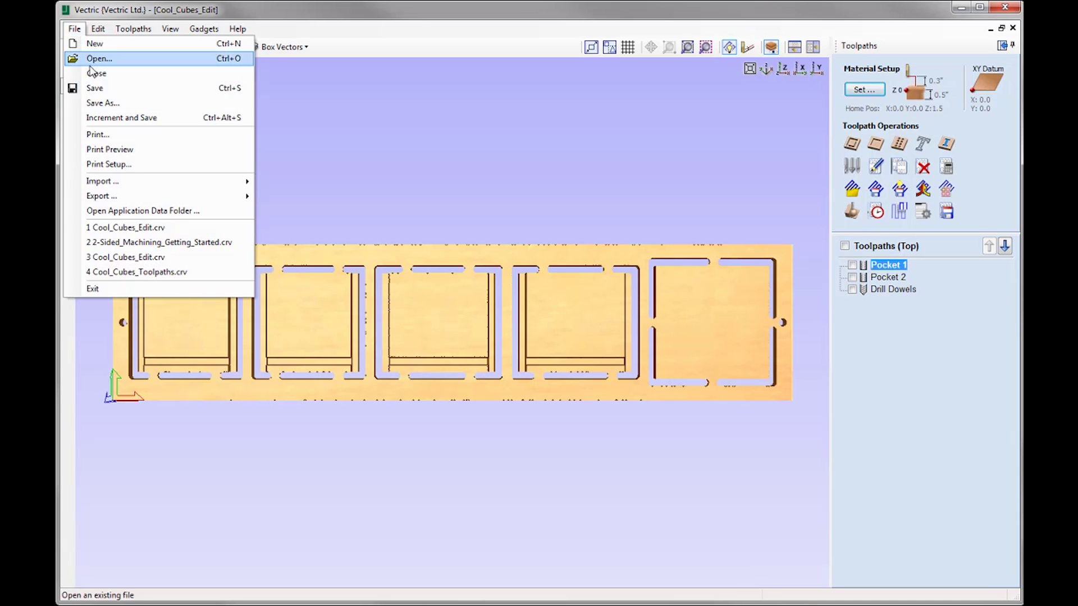
{"action": "left_click", "coordinate": [93, 101]}
{"action": "right_click", "coordinate": [449, 425]}
{"action": "left_click", "coordinate": [510, 299]}
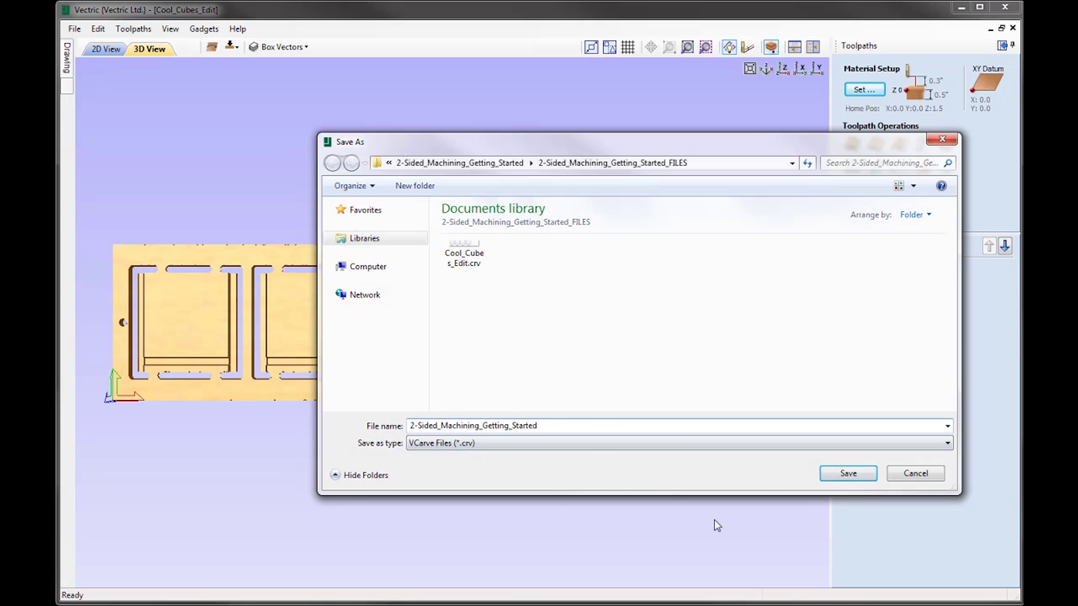
{"action": "left_click", "coordinate": [848, 475]}
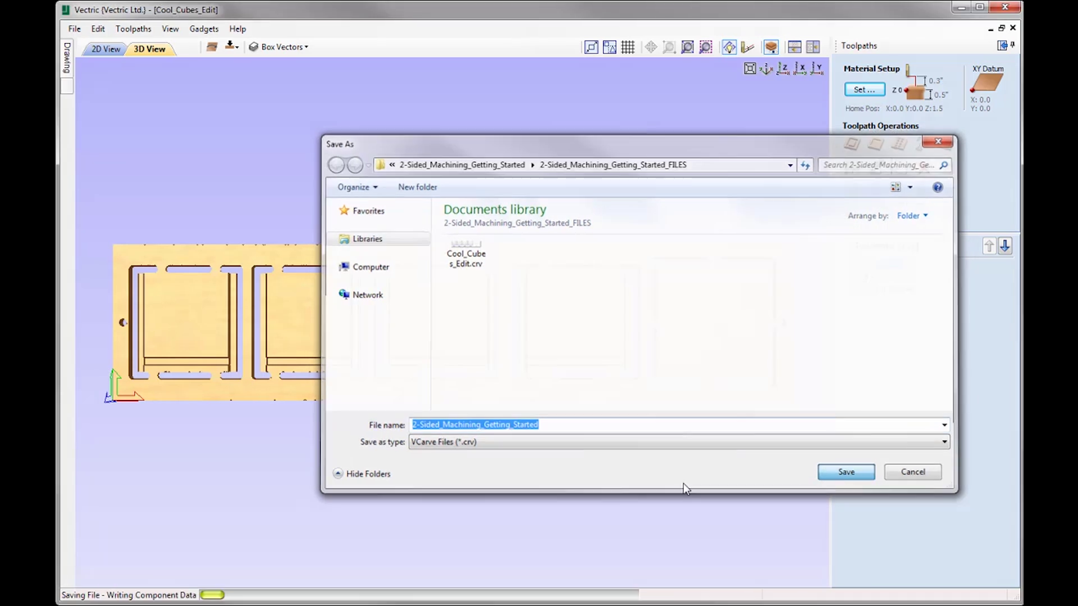